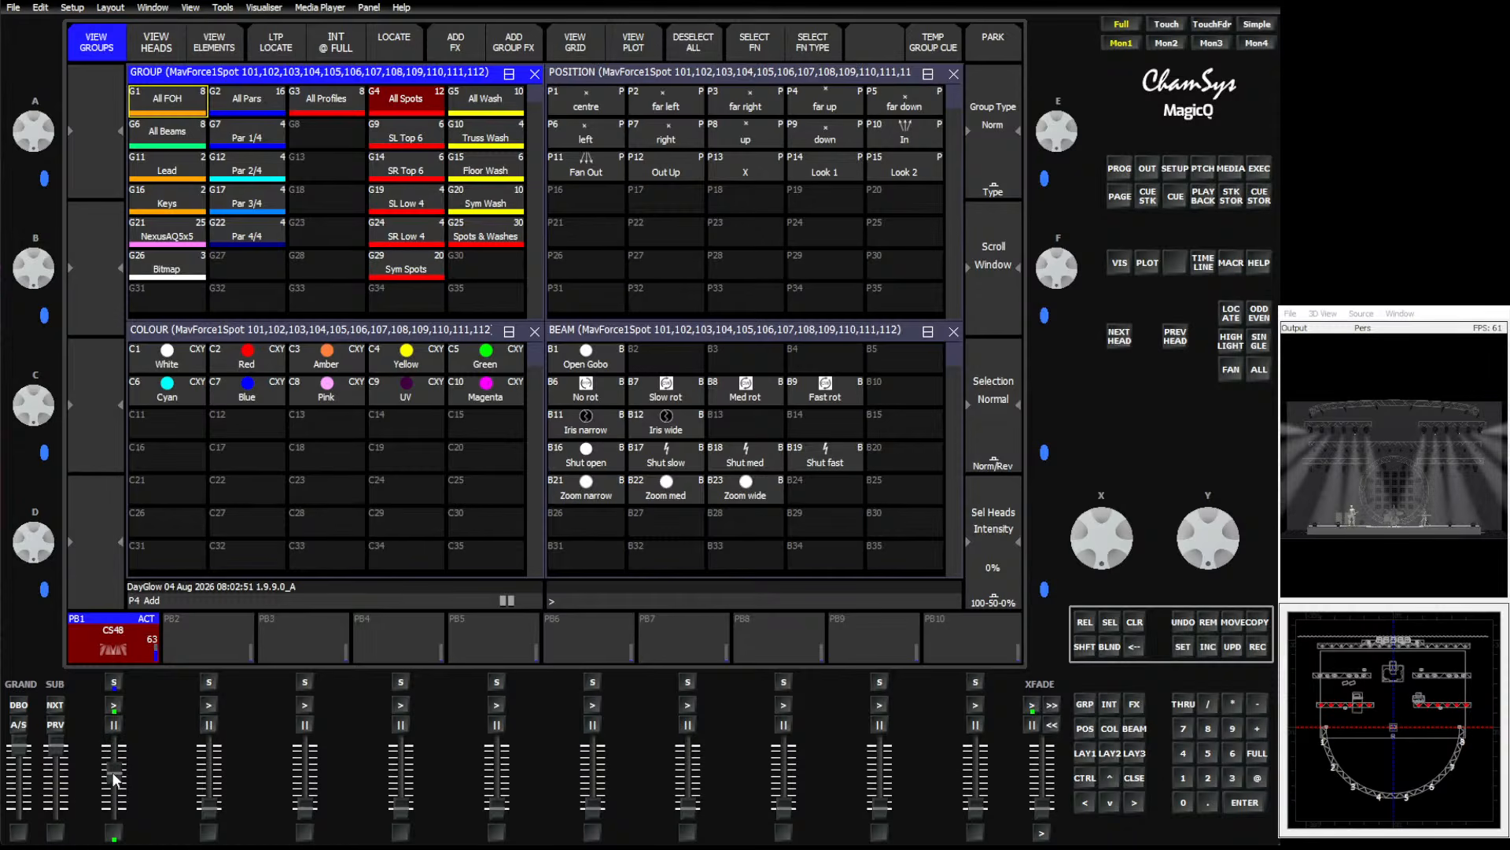
Remove the cue stack from playback 1.
click(1209, 621)
click(141, 653)
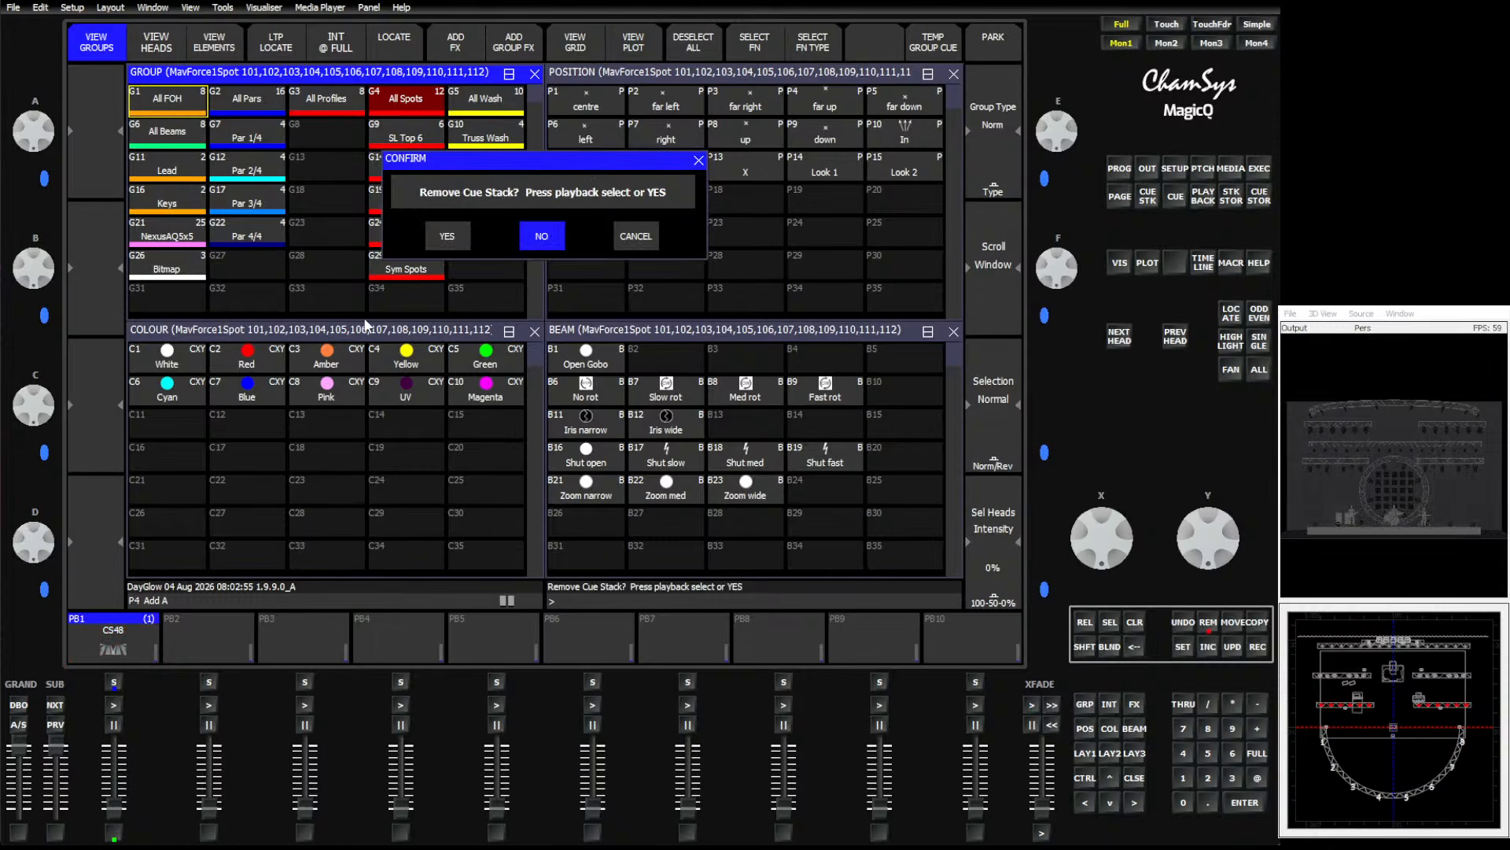
click(447, 236)
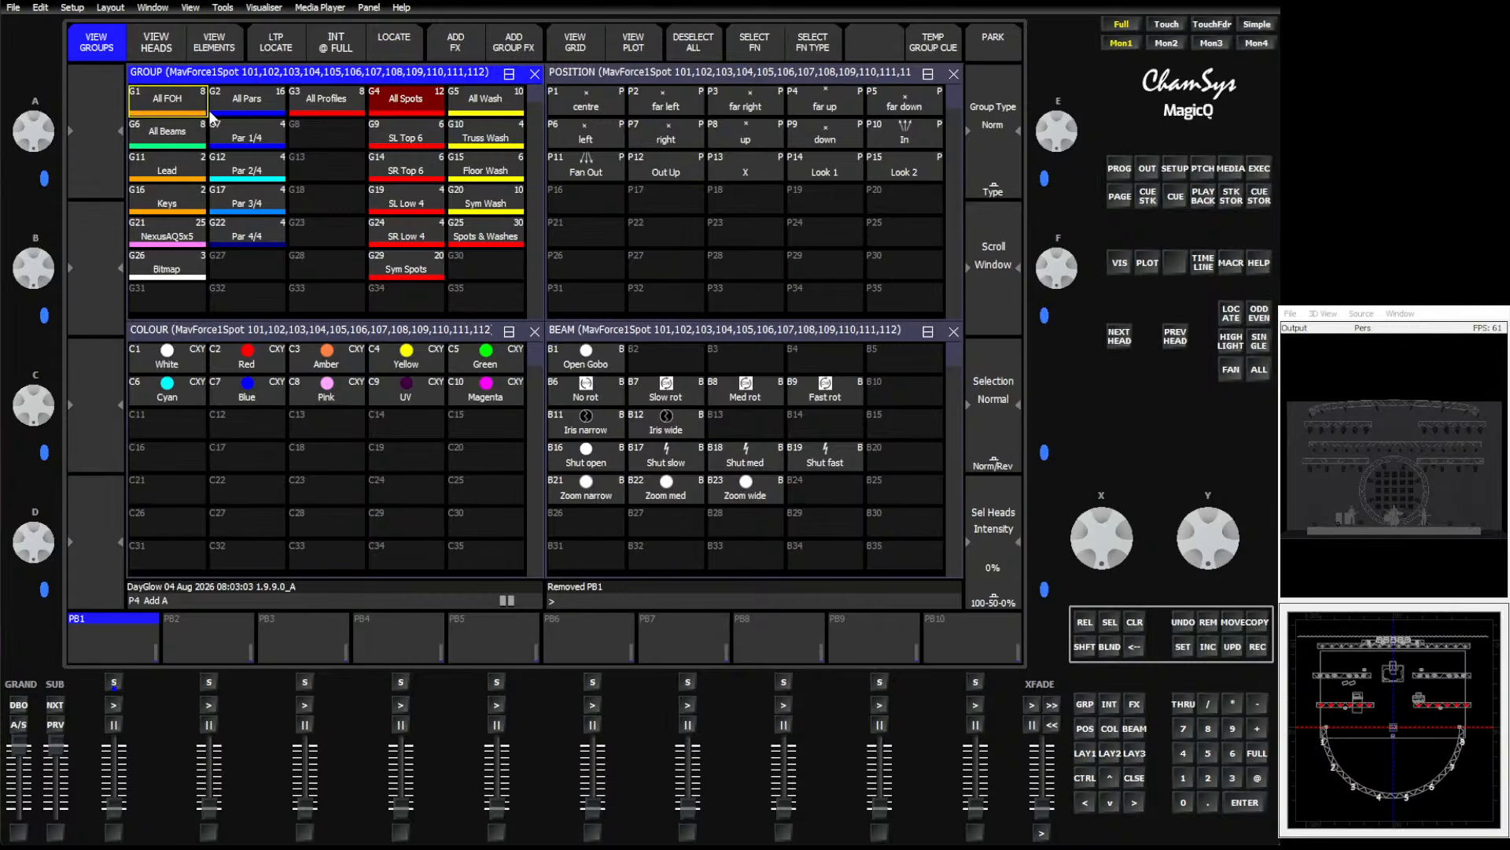
Select the All Pars, All Profiles, All Spots and All Wash groups.
click(280, 105)
key(shift)
shift+click(326, 104)
shift+click(415, 110)
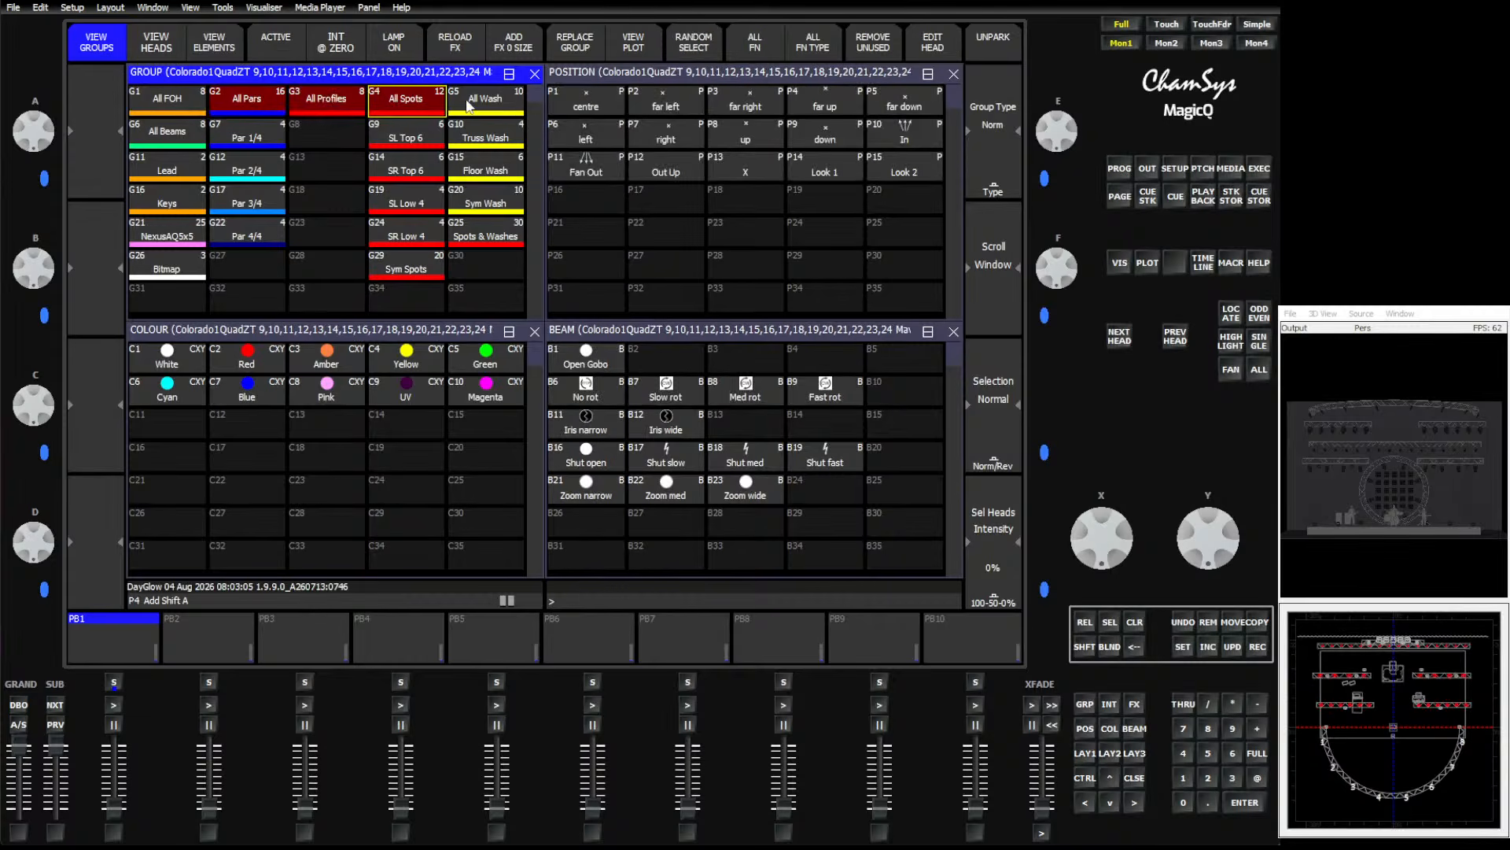
shift+click(470, 106)
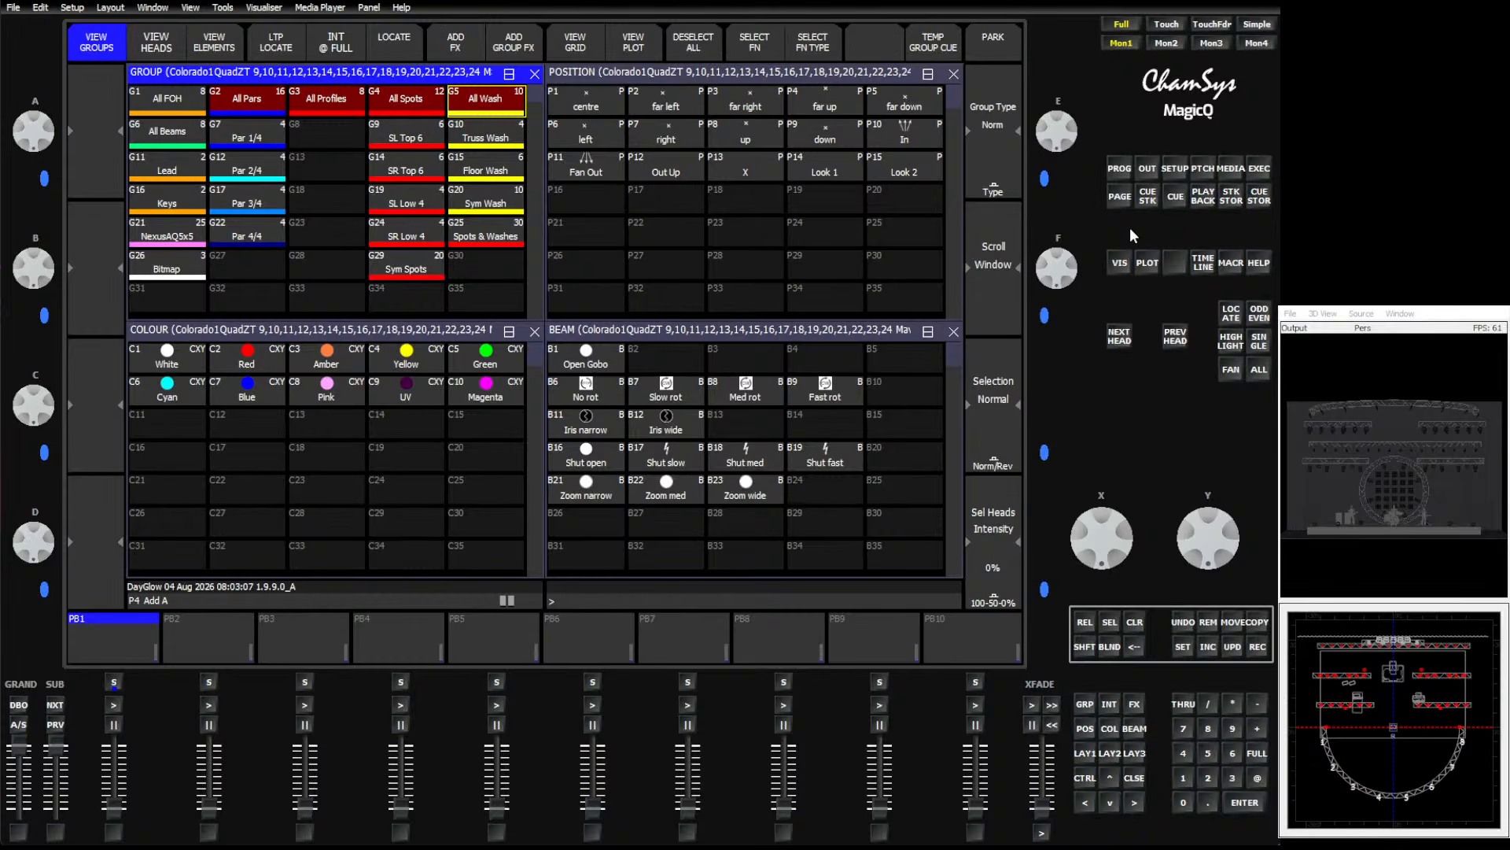
Locate the selected heads and view their levels in the programmer.
click(1232, 318)
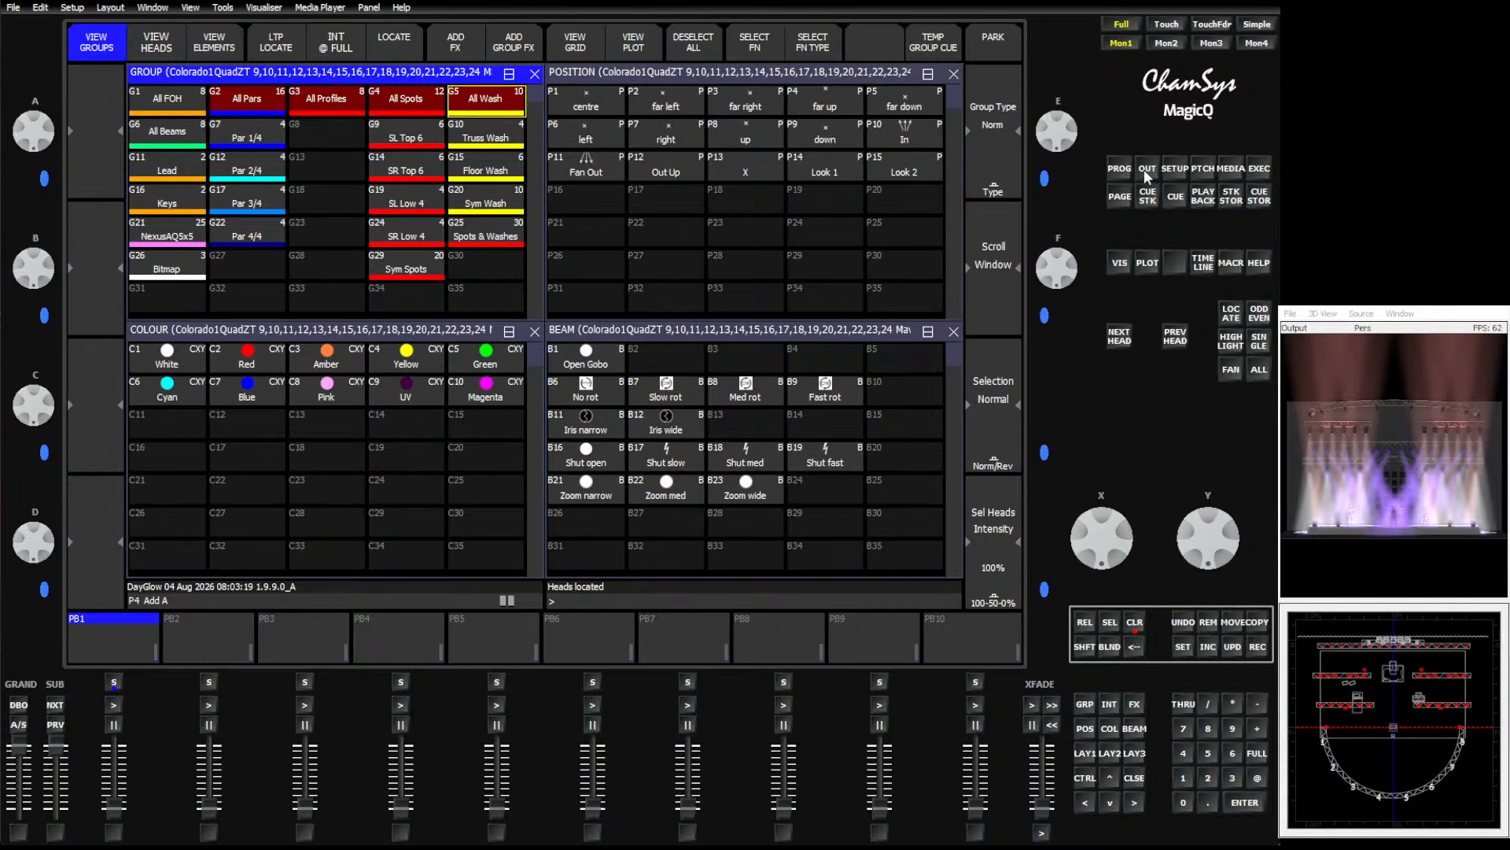
click(1120, 170)
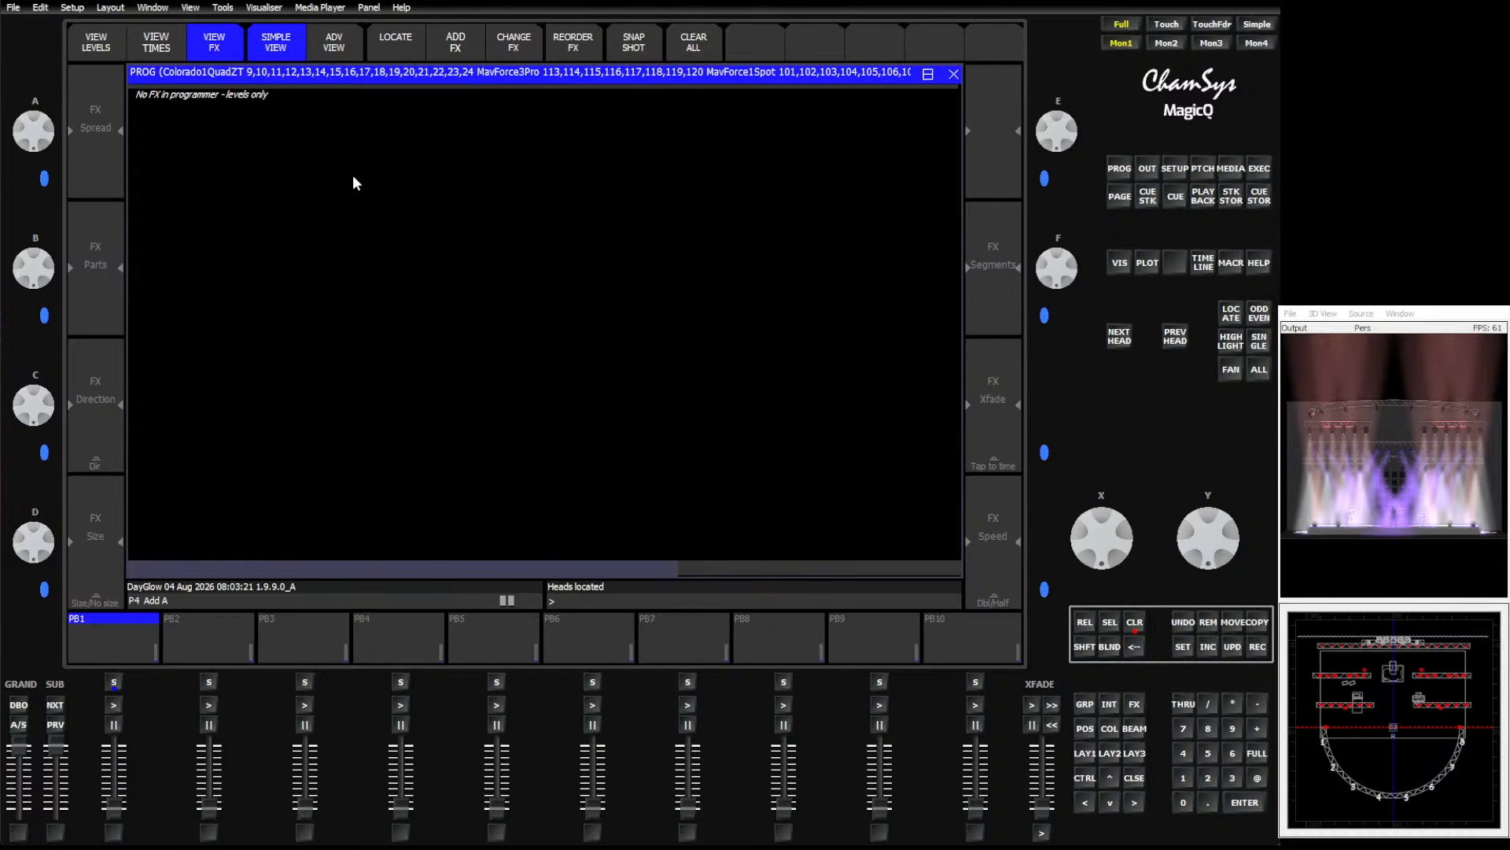
click(86, 43)
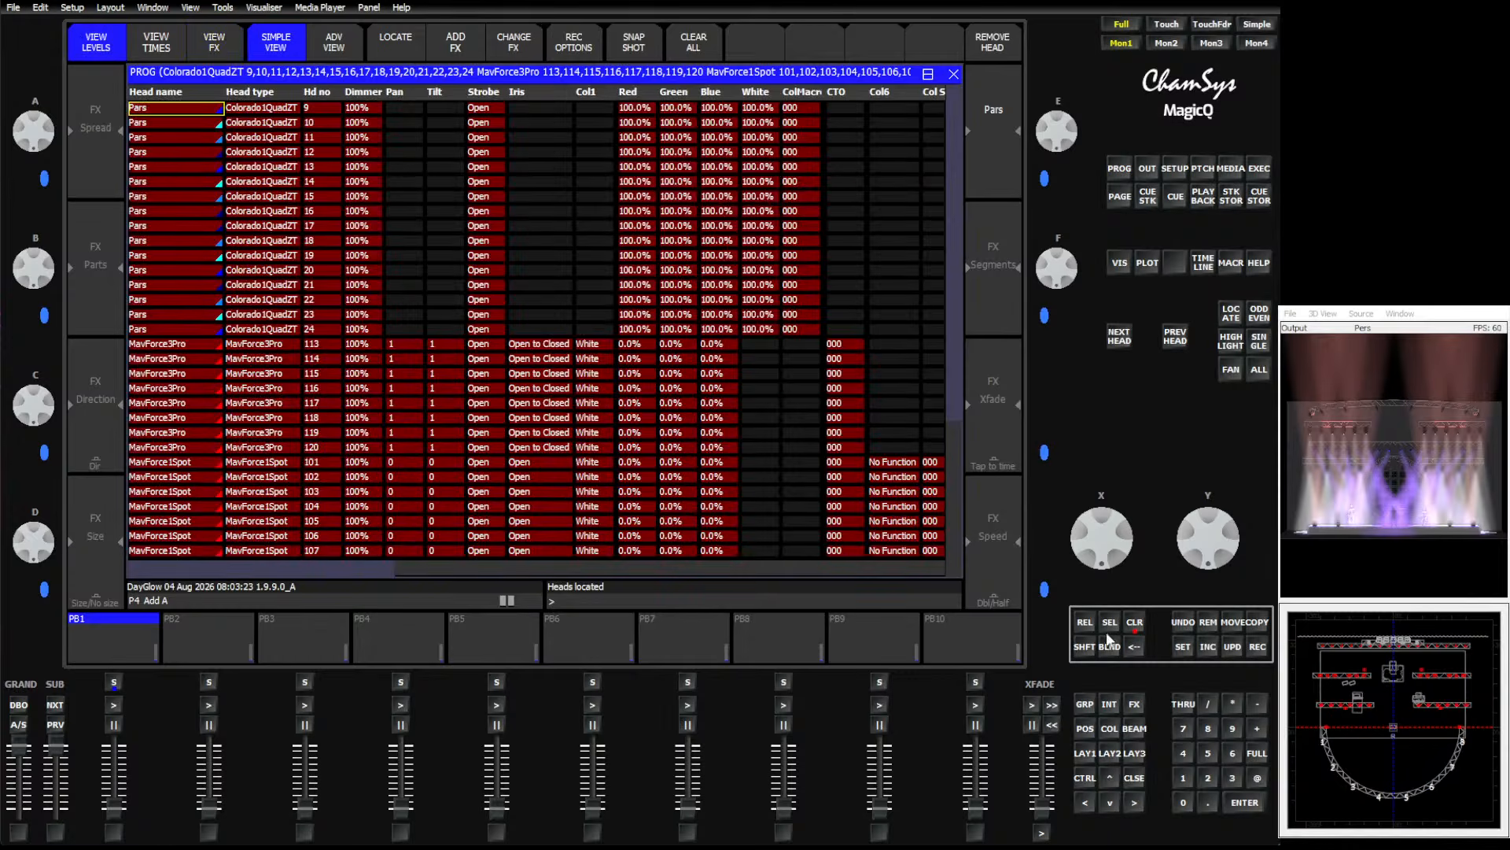
Record the located look as colour palette C32 named Soft 1.
click(1083, 754)
click(1259, 647)
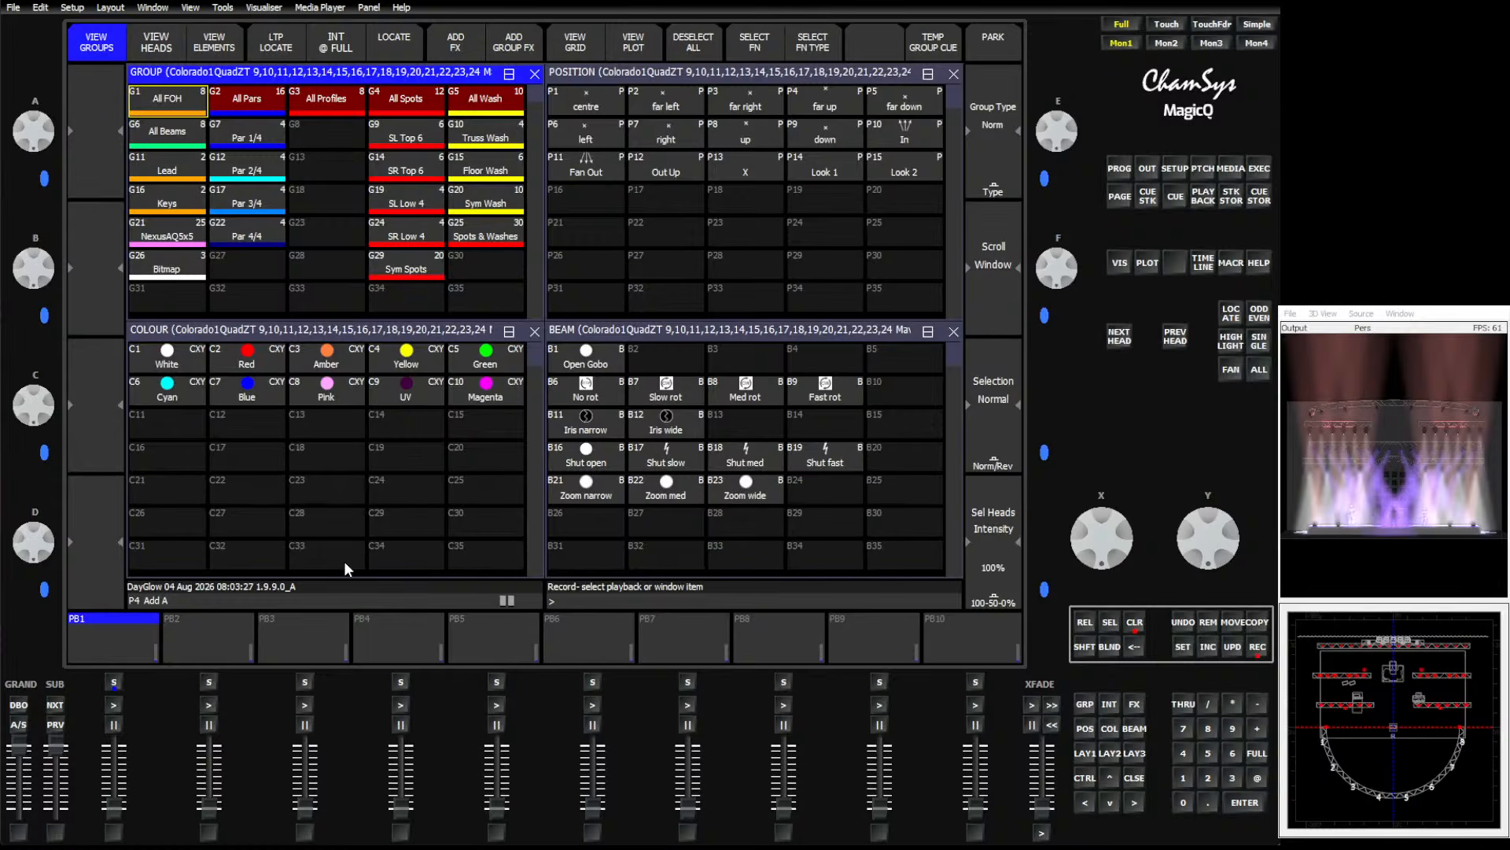
text(Soft 1)
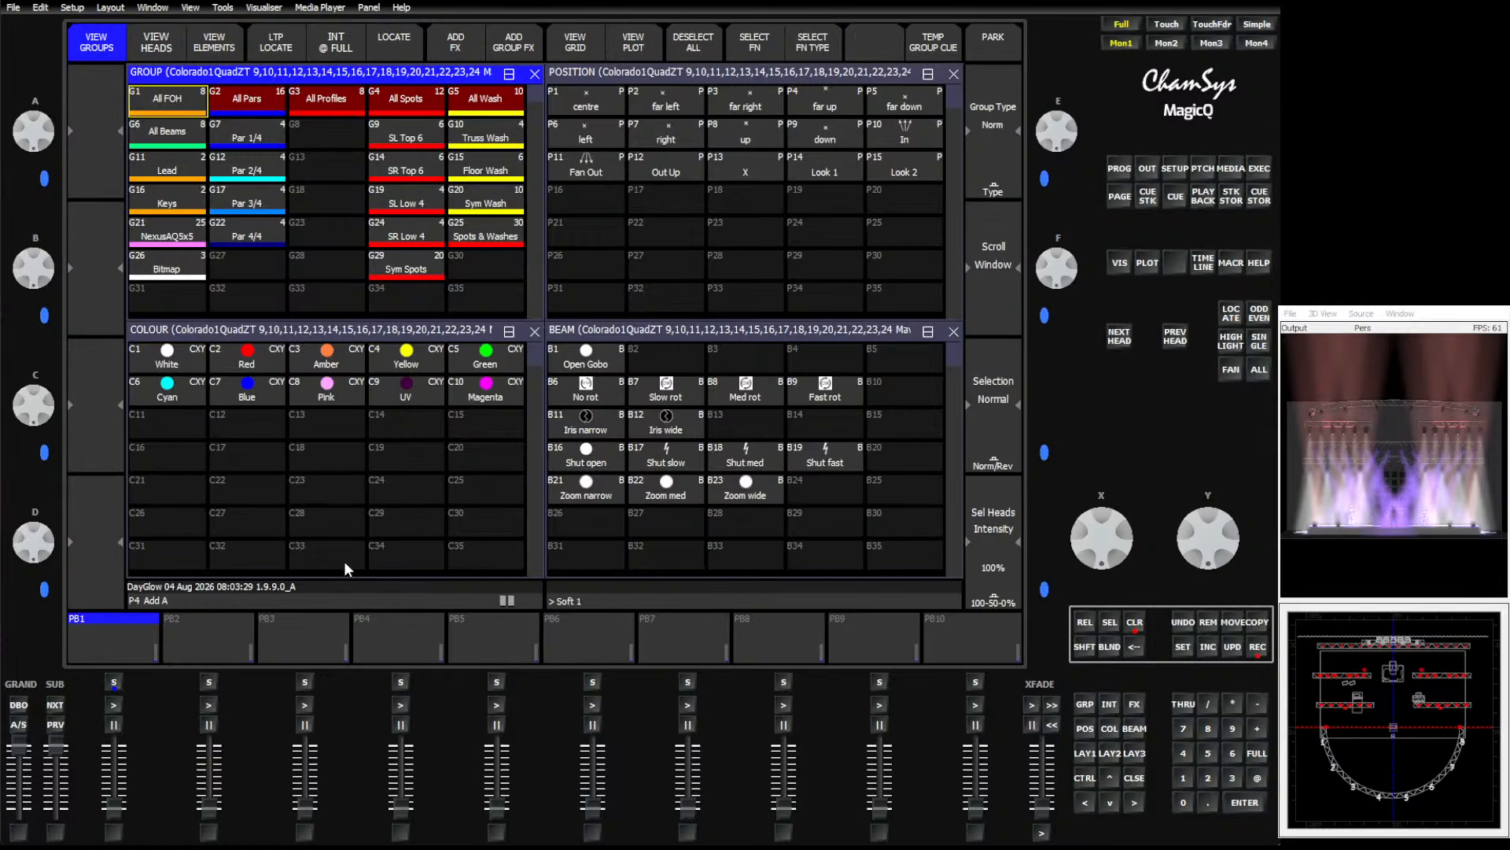
click(252, 554)
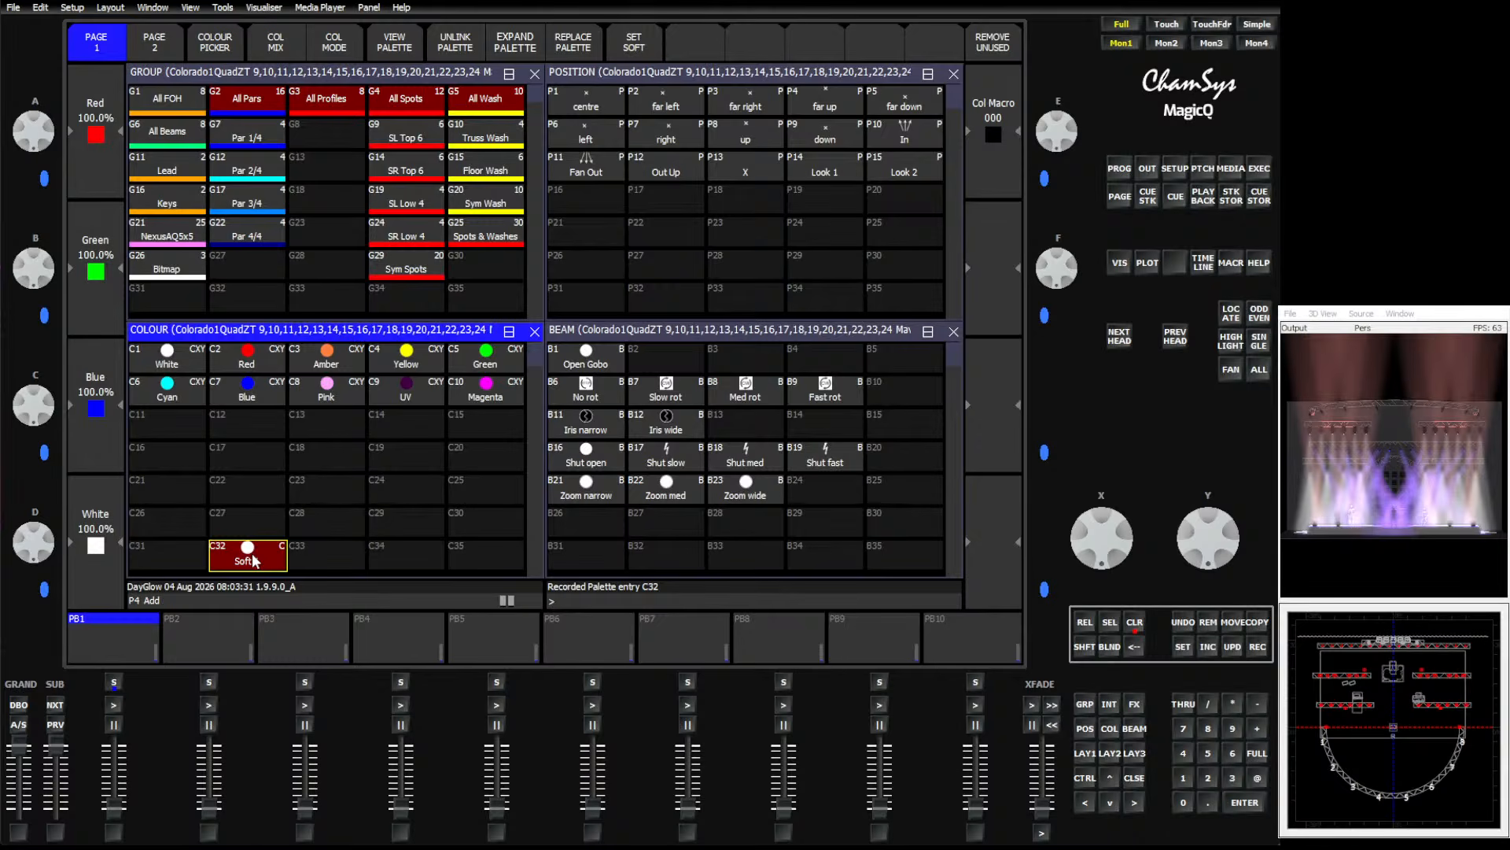
Record another colour palette in C33 named soft 2.
click(1257, 649)
text(soft 2)
click(347, 559)
Record colour palettes C34 and C35 named Soft 3 and Soft 4.
click(1257, 650)
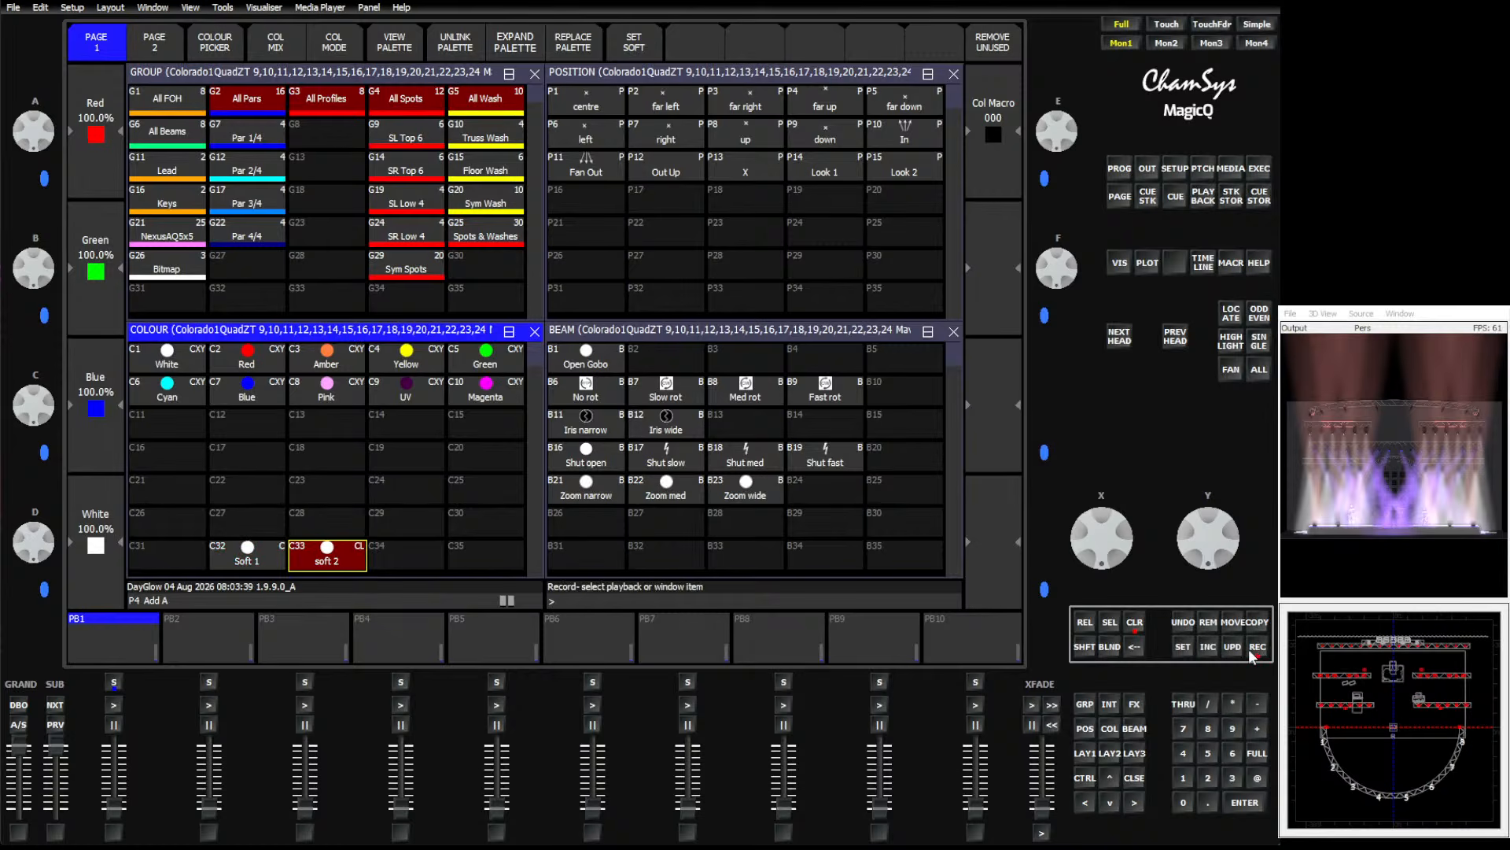
text(Soft 3)
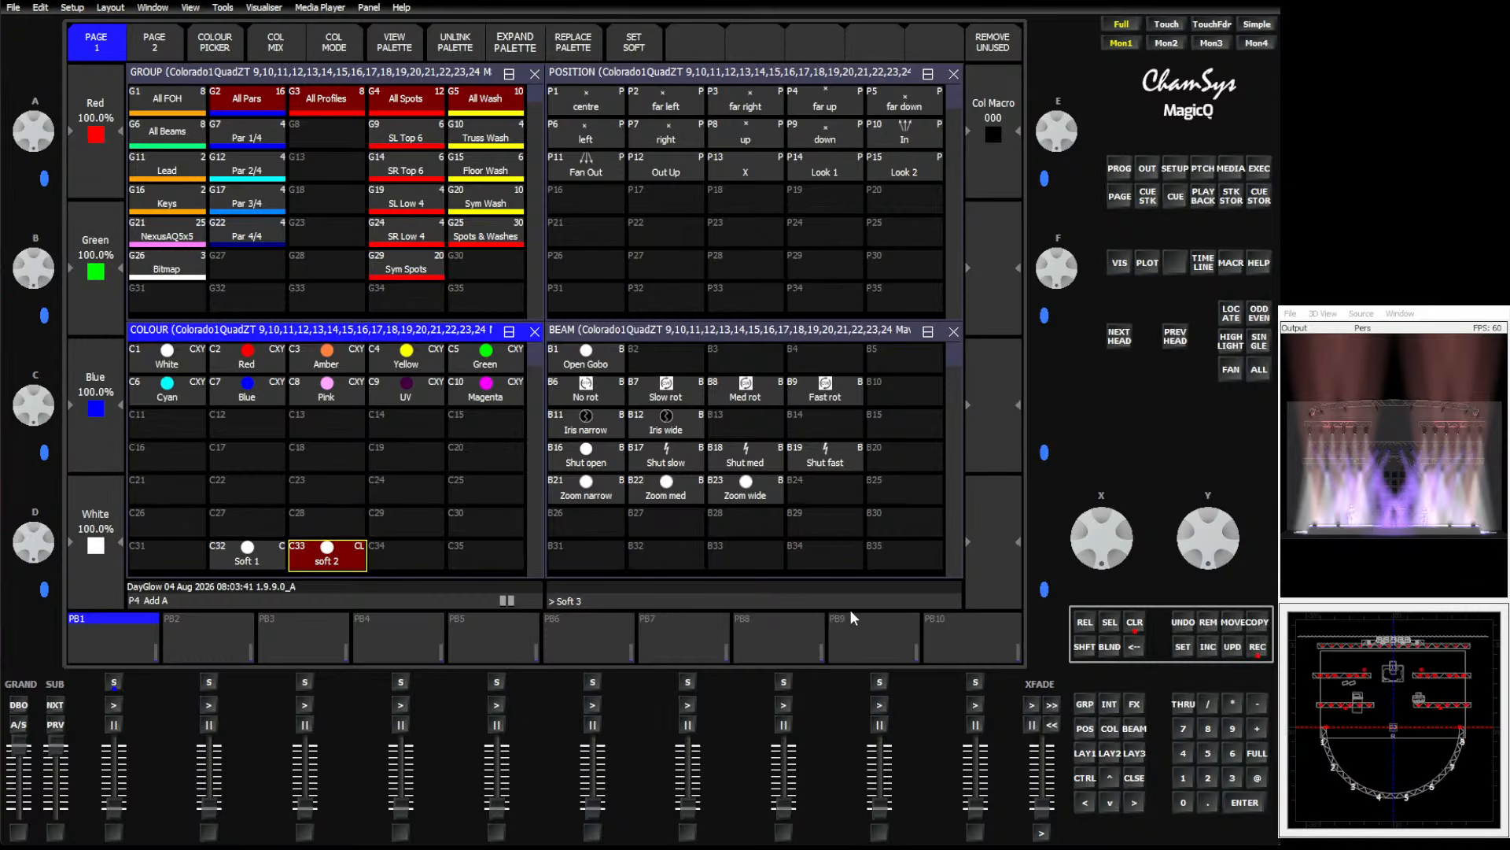
click(407, 554)
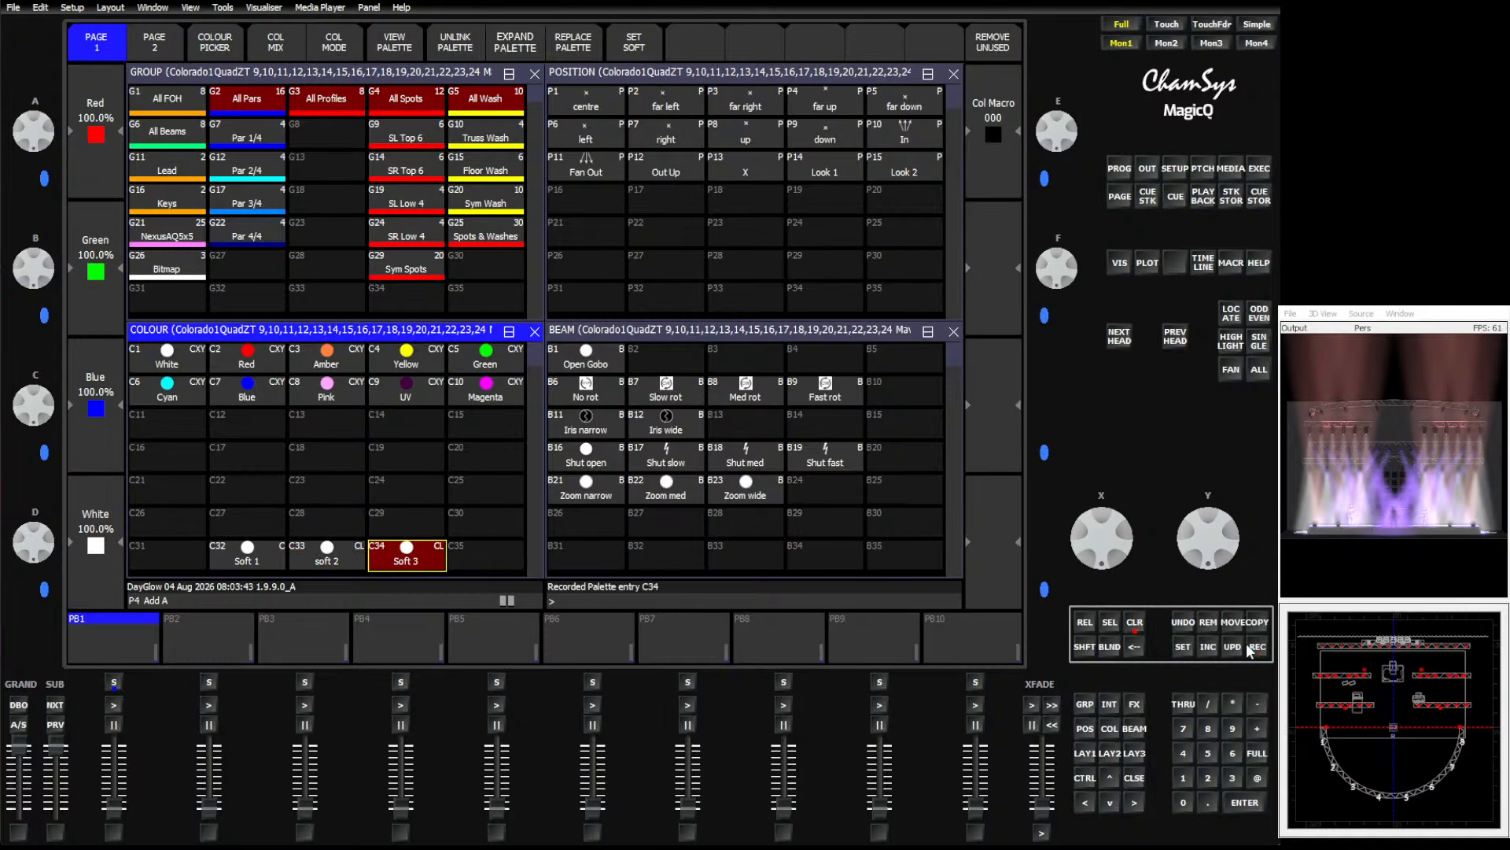
text(Soft 4)
click(498, 554)
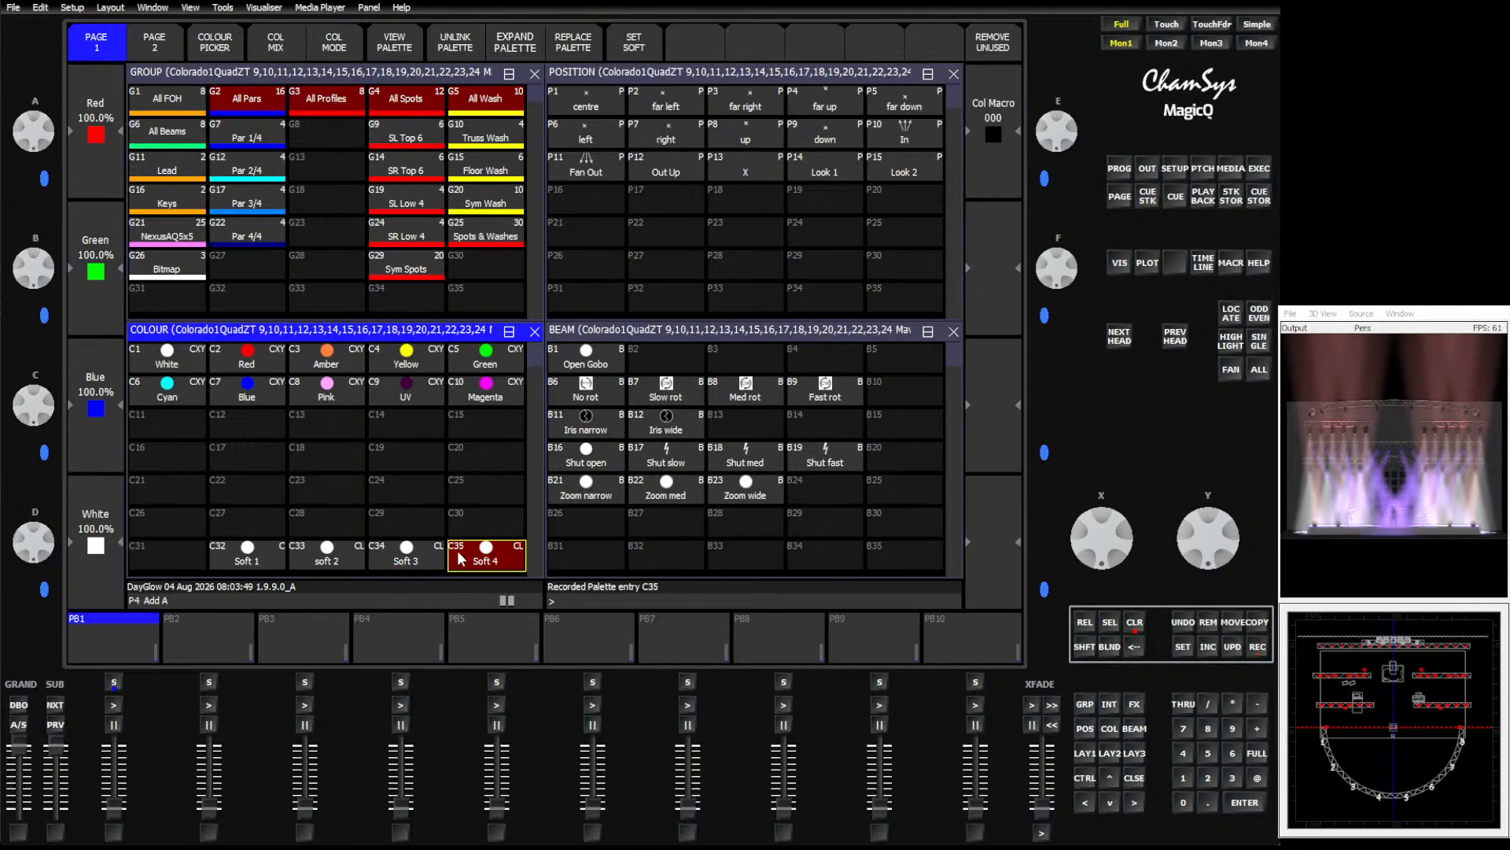
Unlink the four Soft palettes C32 to C35.
drag(249, 549, 517, 559)
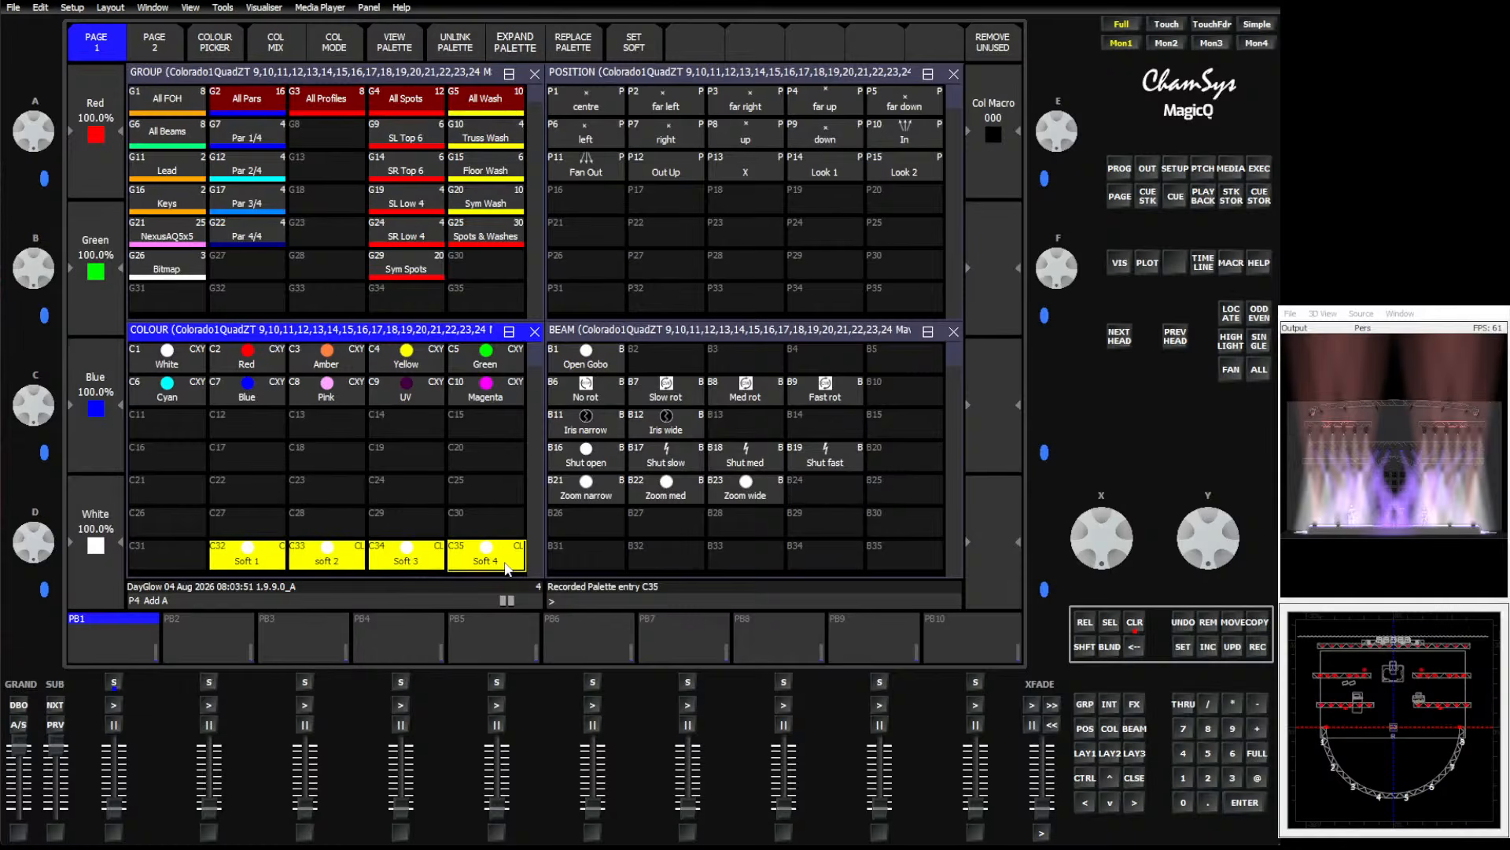
click(459, 47)
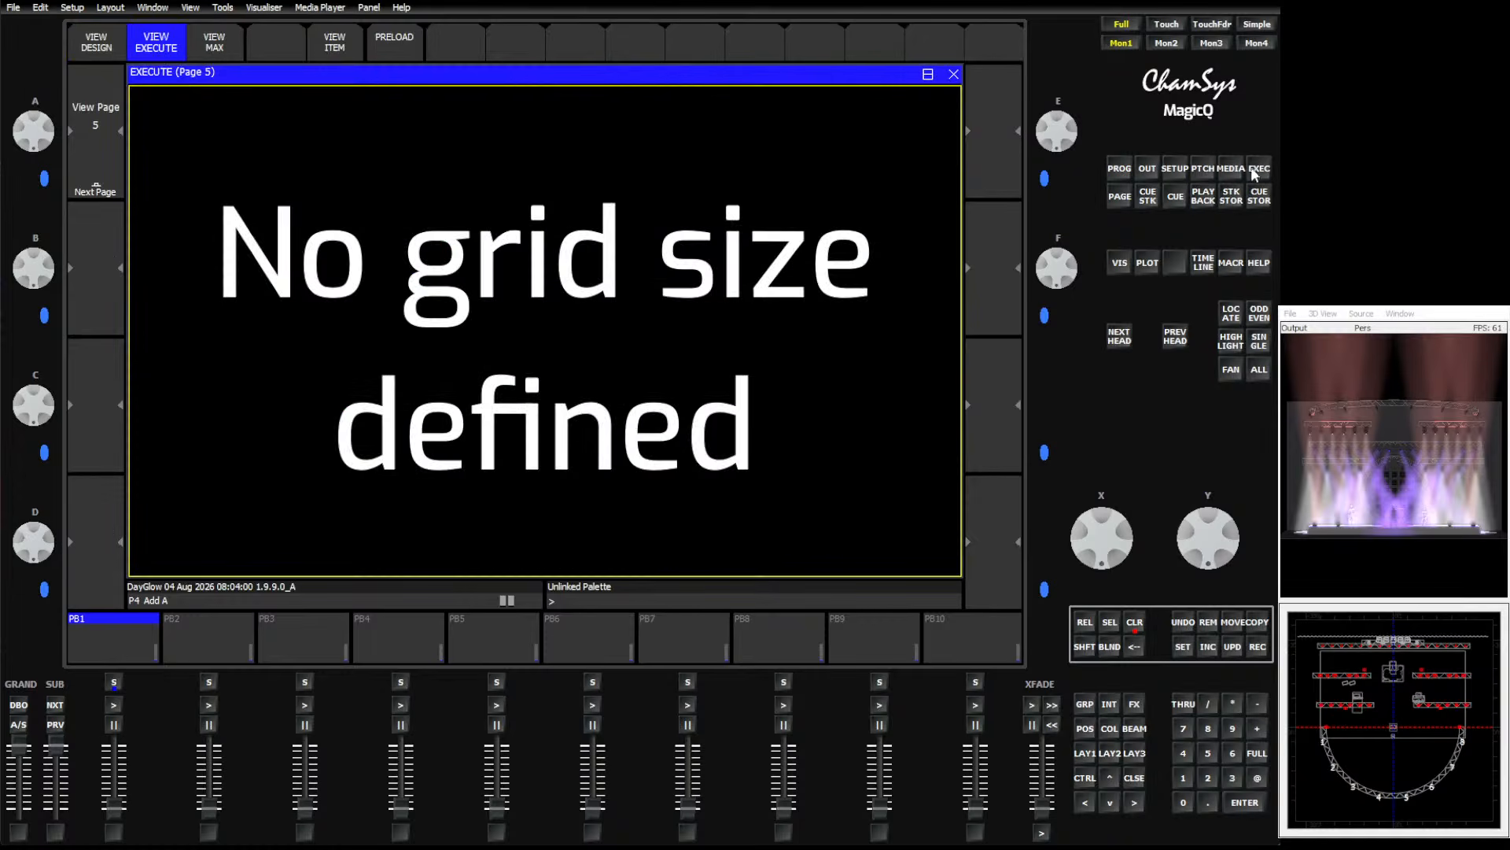
click(1259, 168)
click(96, 43)
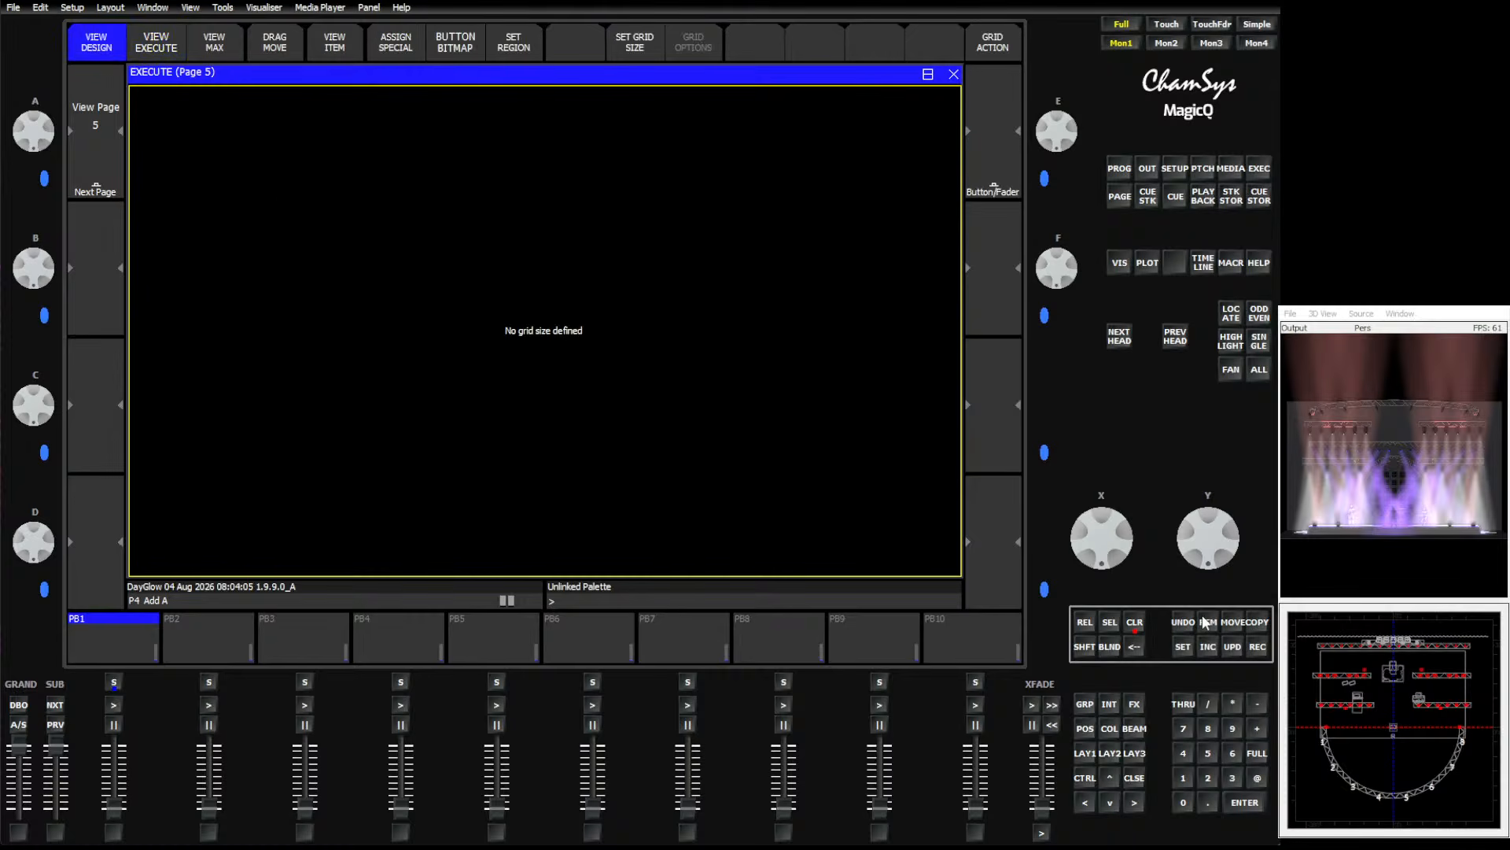
click(1083, 753)
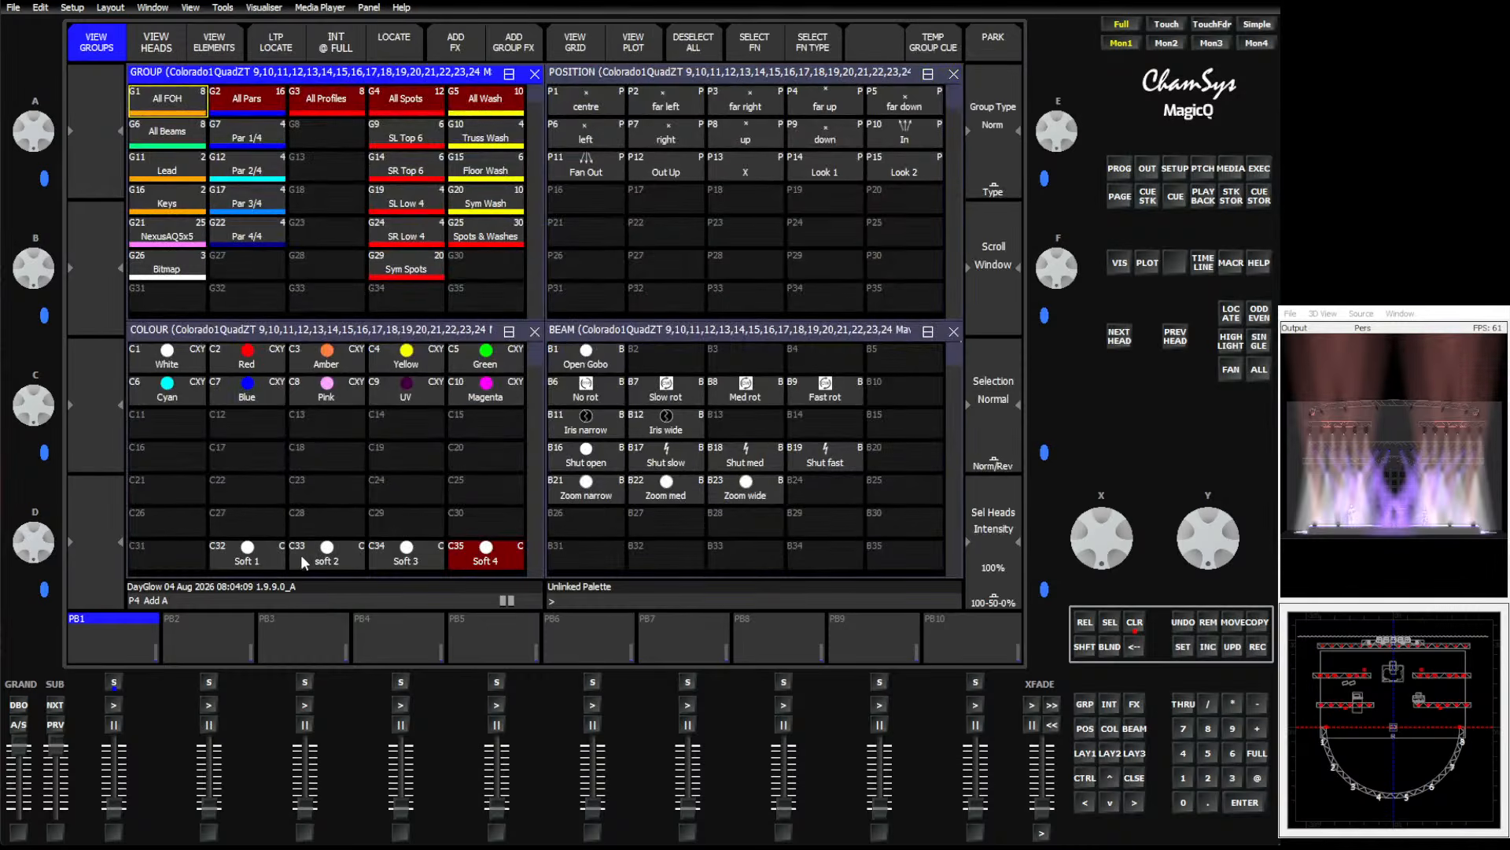
Set the Soft palettes C32 to C35 as soft palettes.
drag(254, 560, 469, 562)
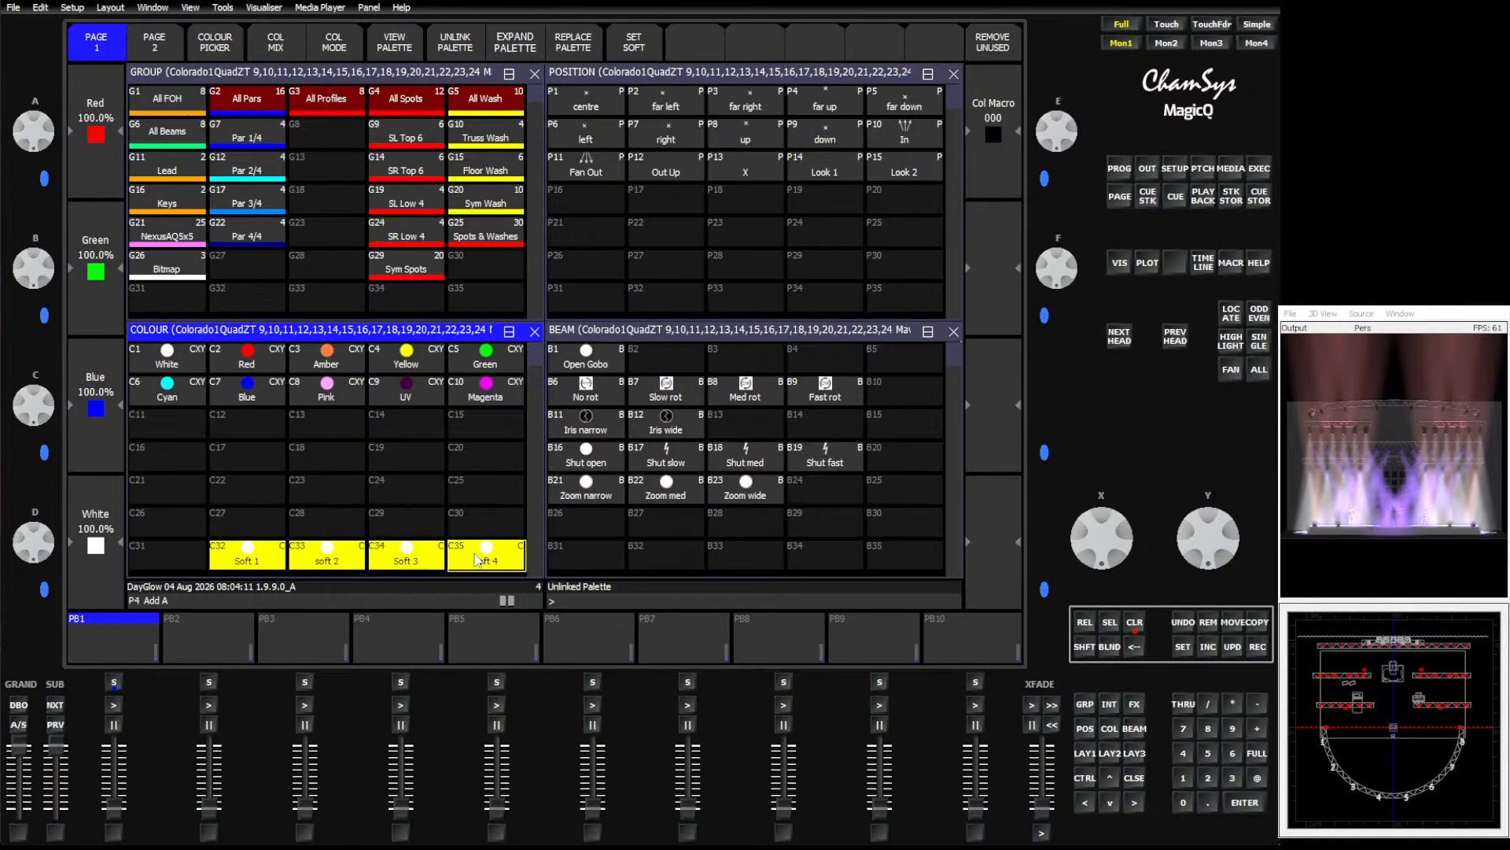
click(642, 47)
click(437, 516)
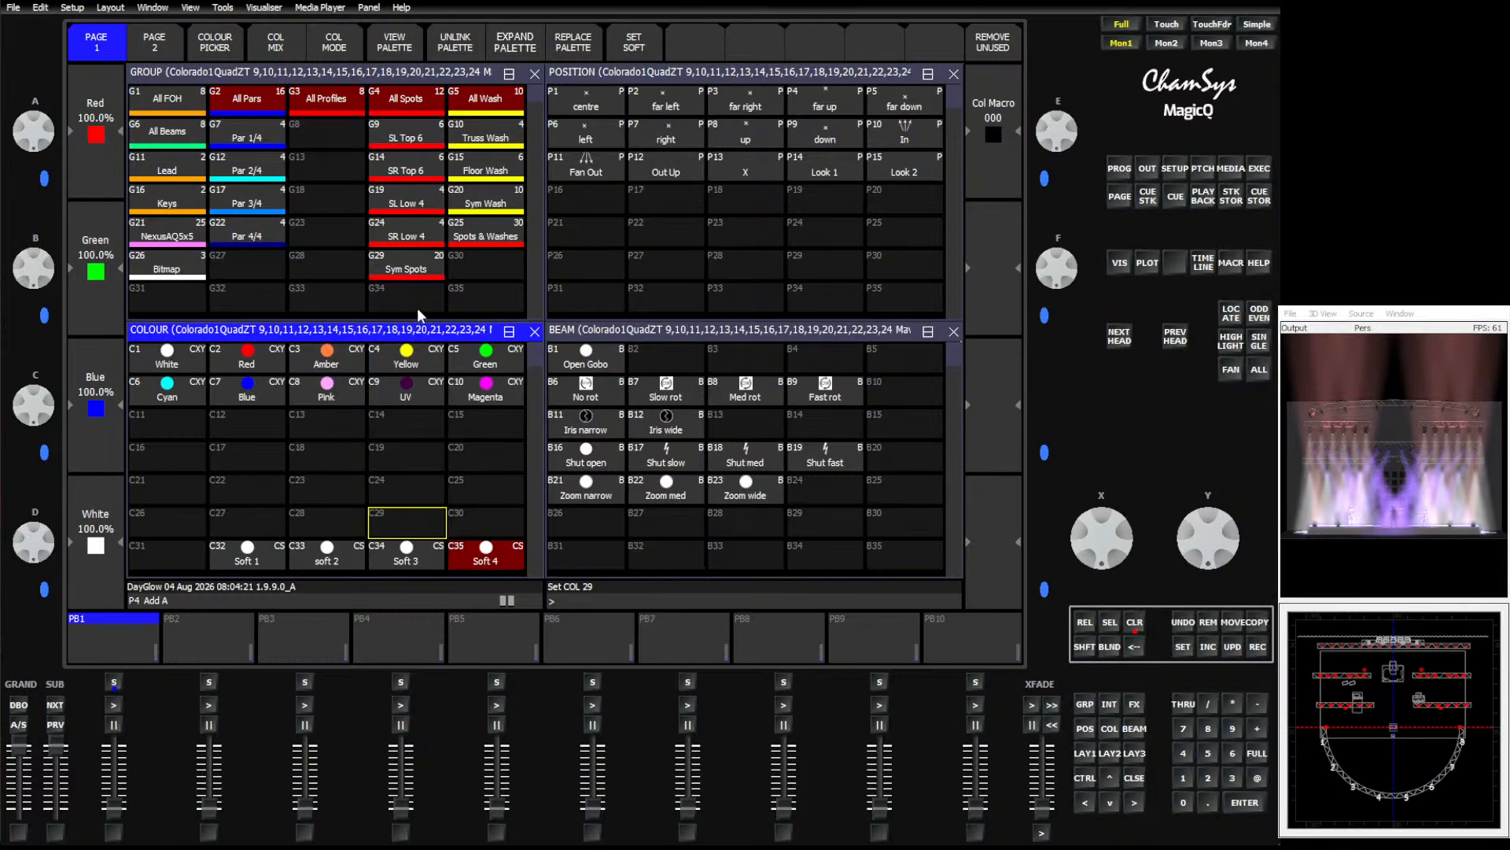
Clear the programmer and select the All Spots and All Wash groups.
click(1134, 623)
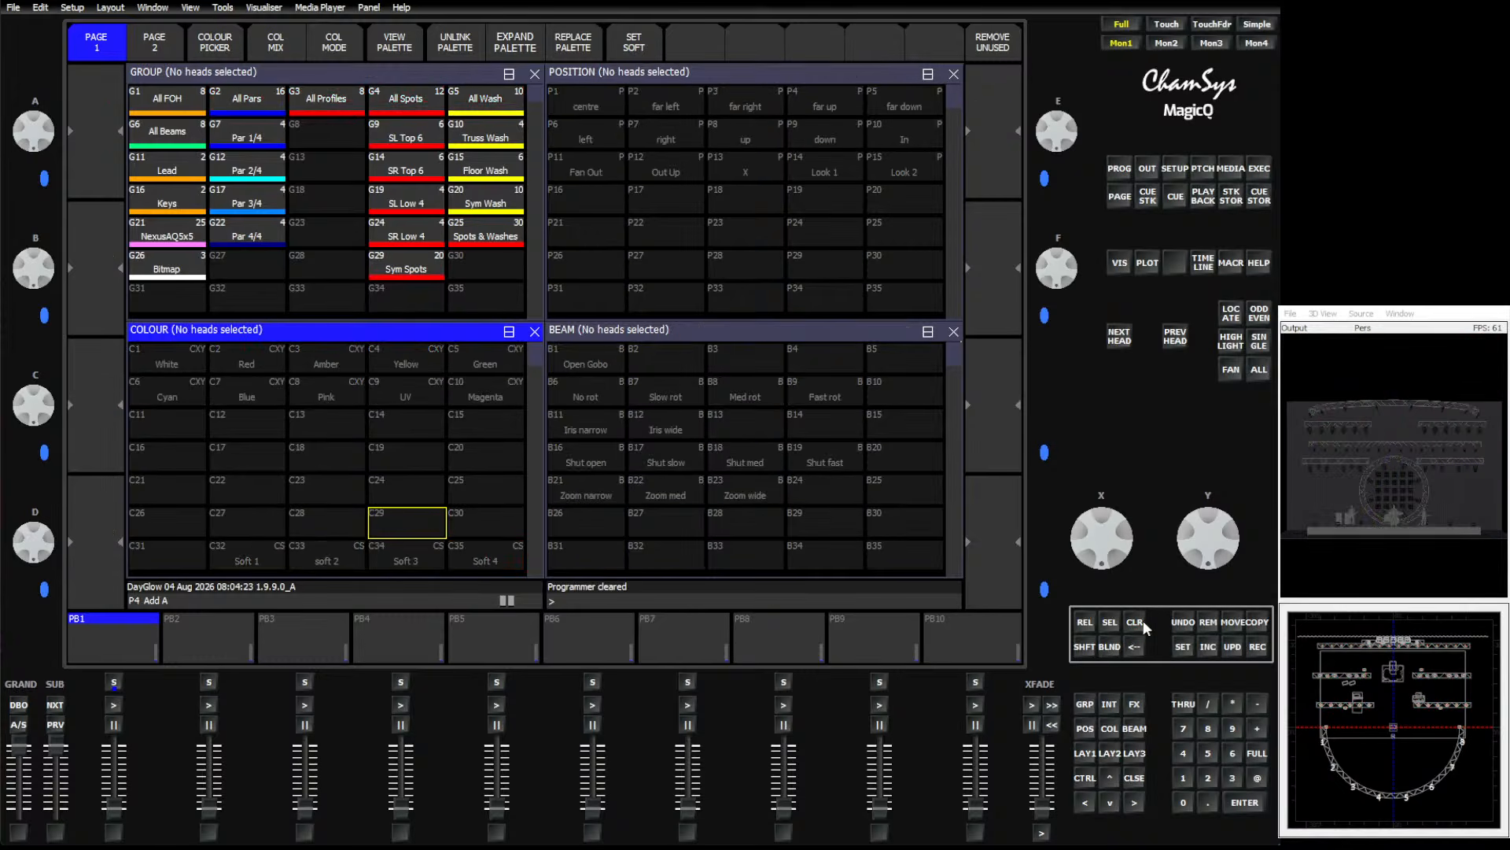
click(404, 98)
click(478, 96)
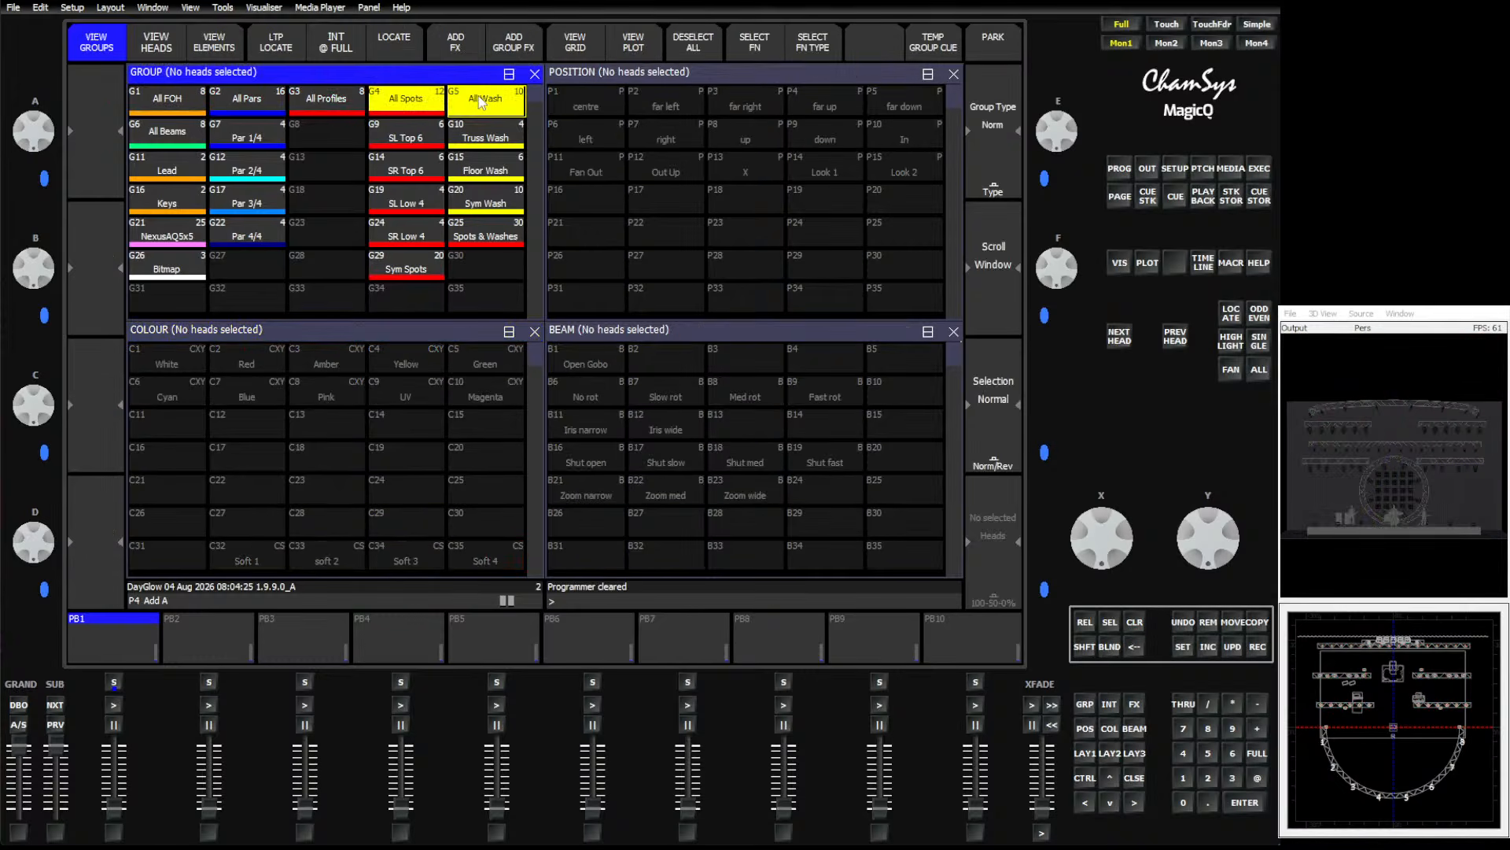
Try to copy the selected groups into the empty Execute window.
click(1258, 622)
click(1259, 168)
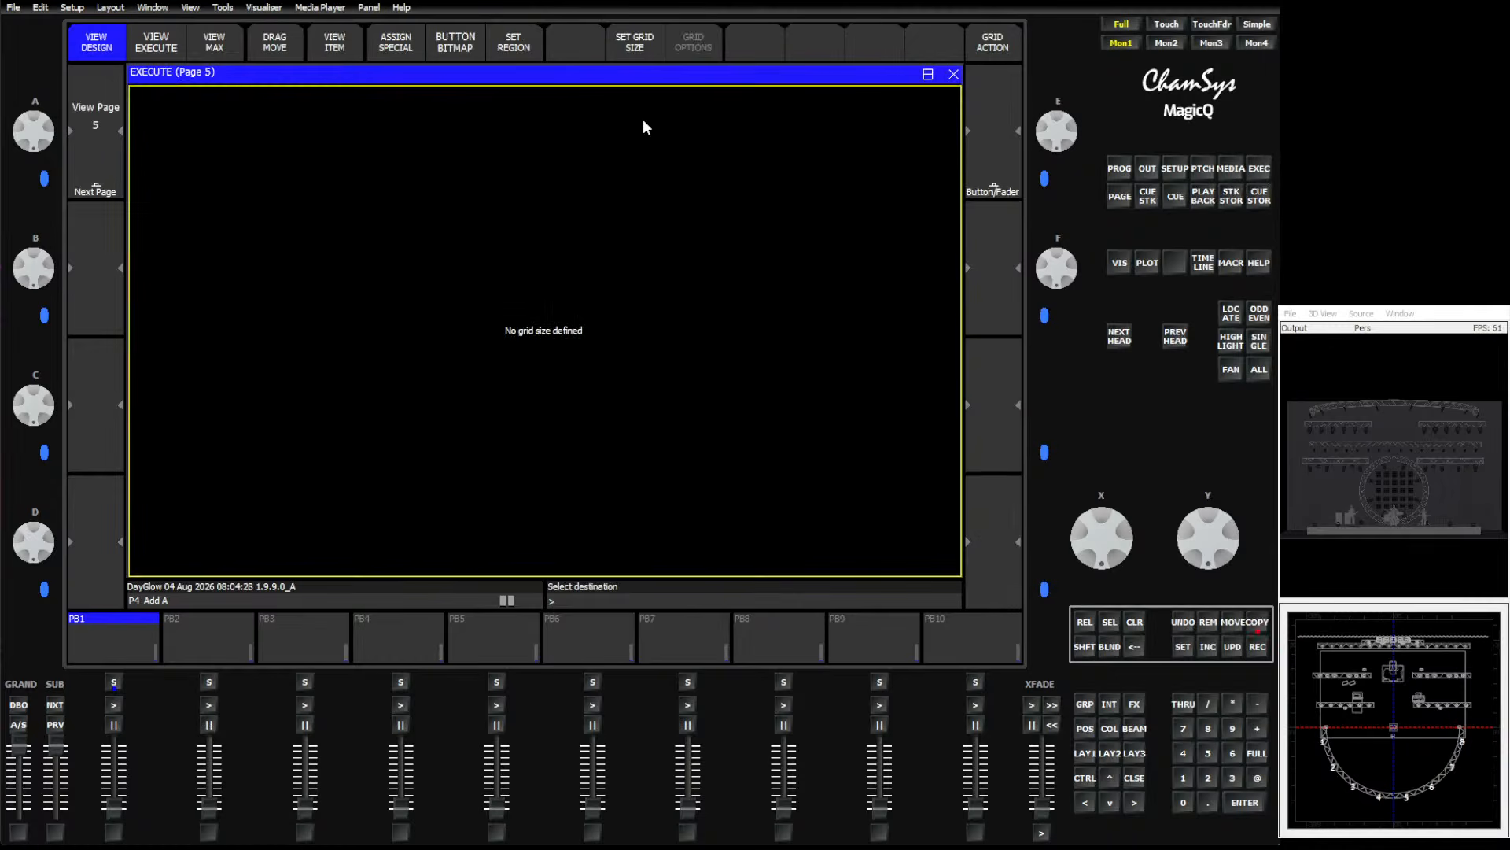
click(802, 299)
Set the Execute window grid size to 12/12.
click(633, 43)
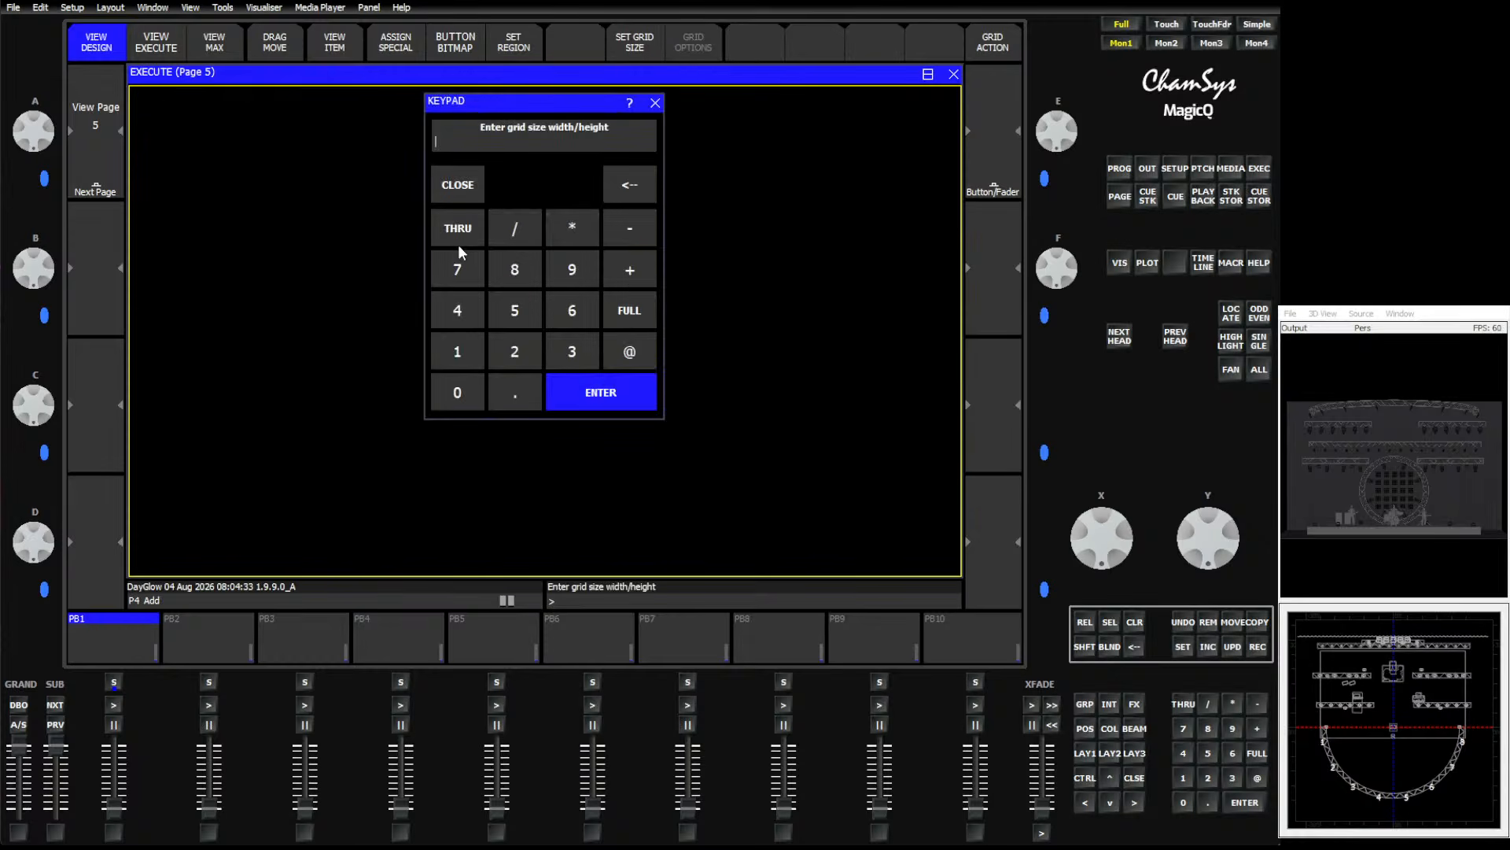
text(12/12)
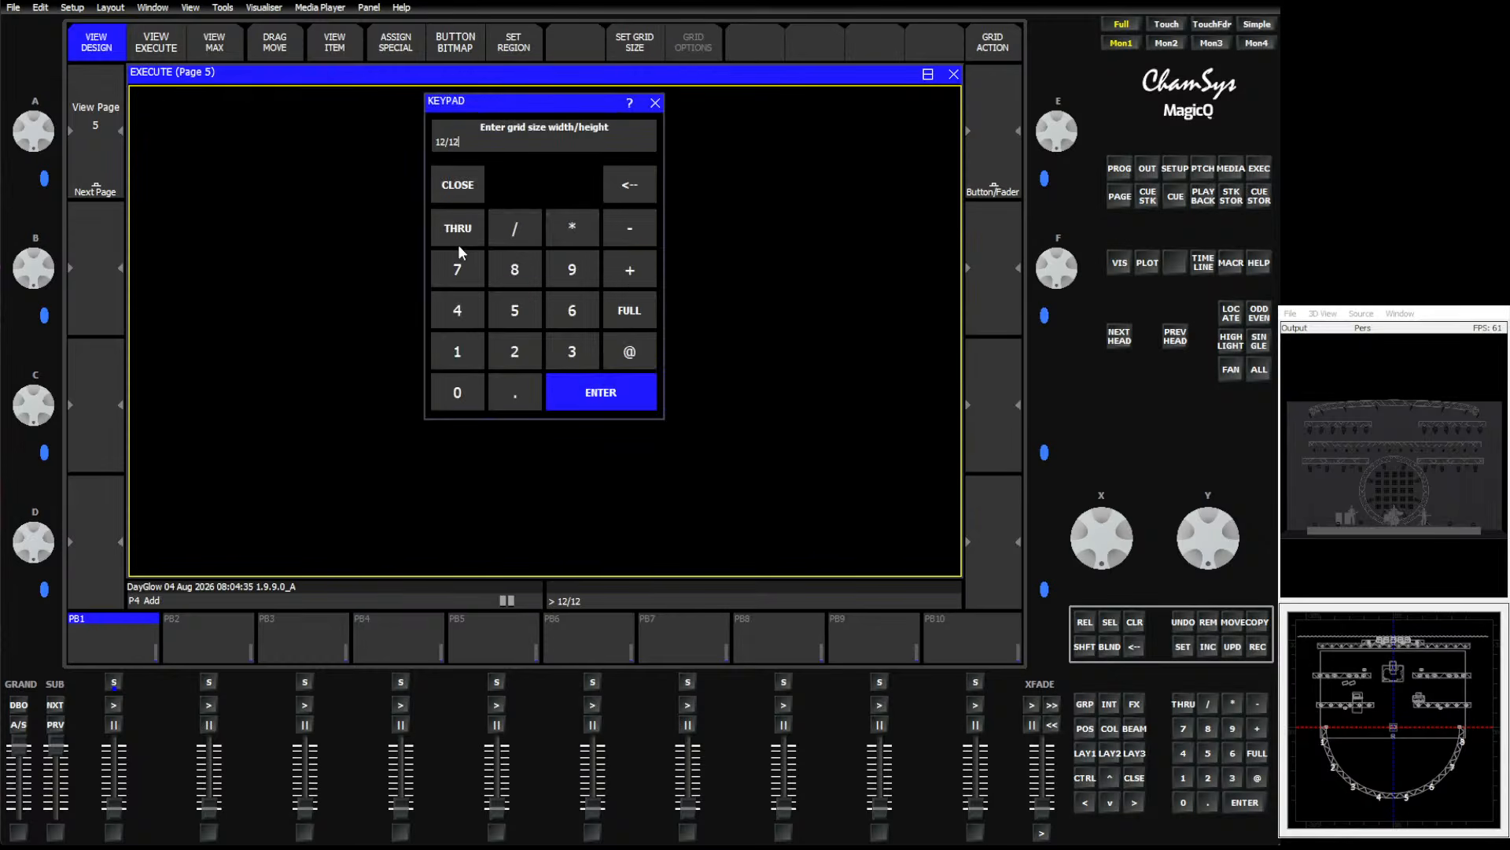
key(Return)
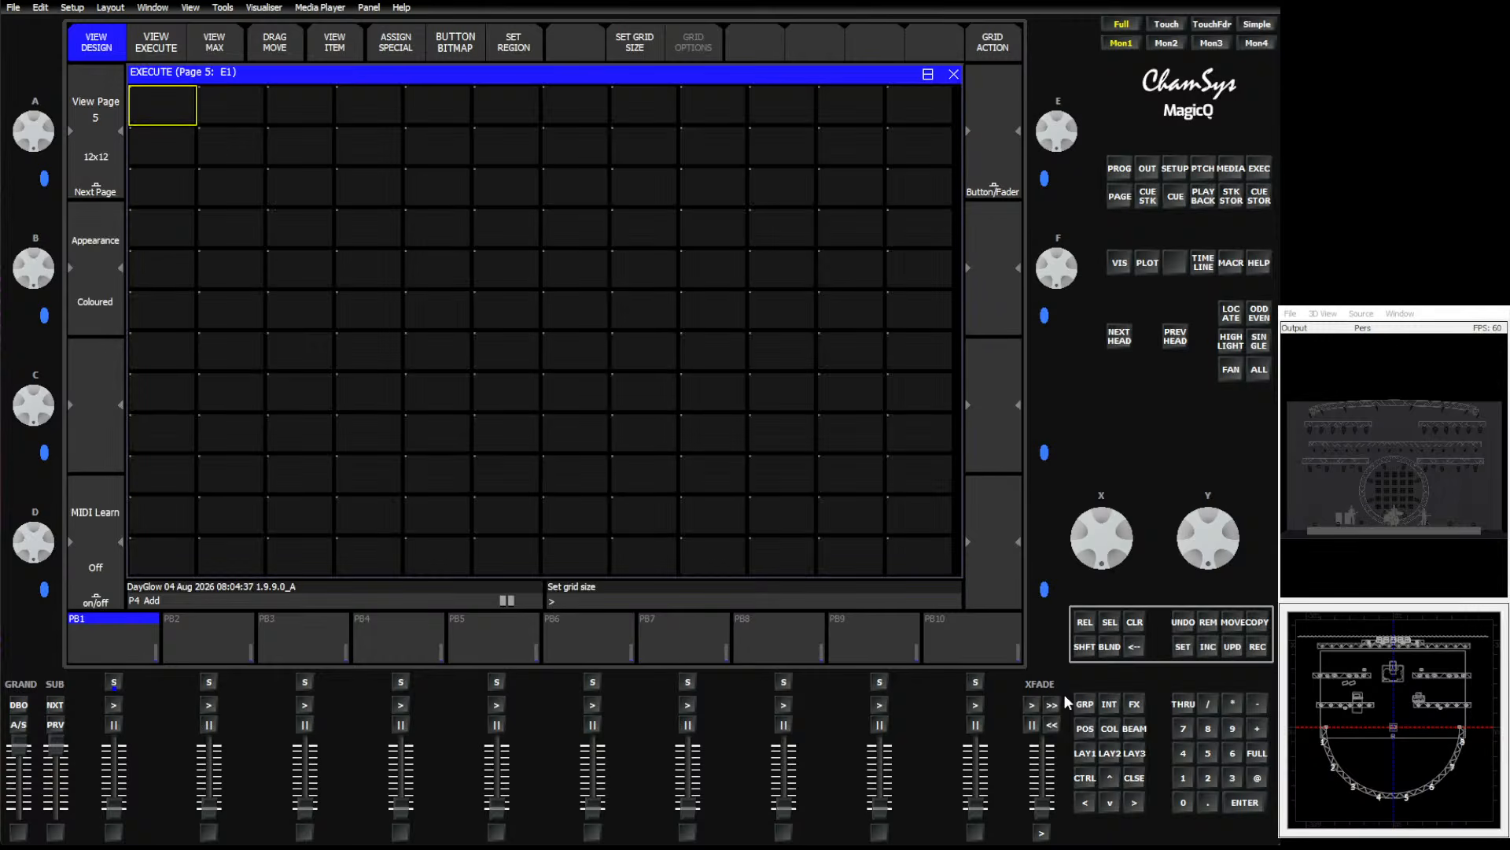
Copy the All Spots and All Wash groups into the first cells of the Execute grid.
click(1084, 703)
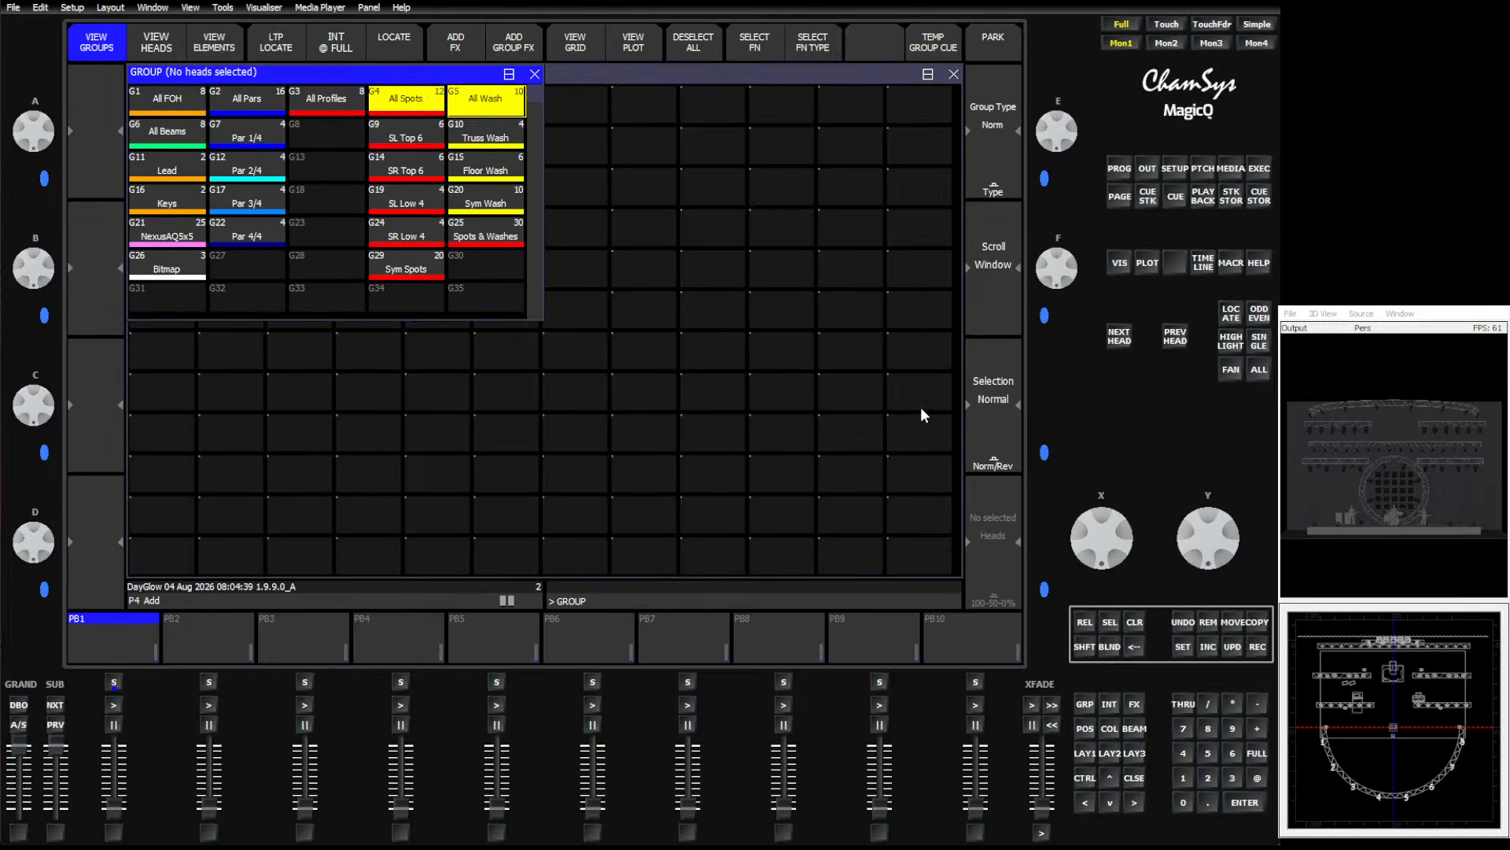
click(1257, 622)
click(1259, 169)
click(190, 97)
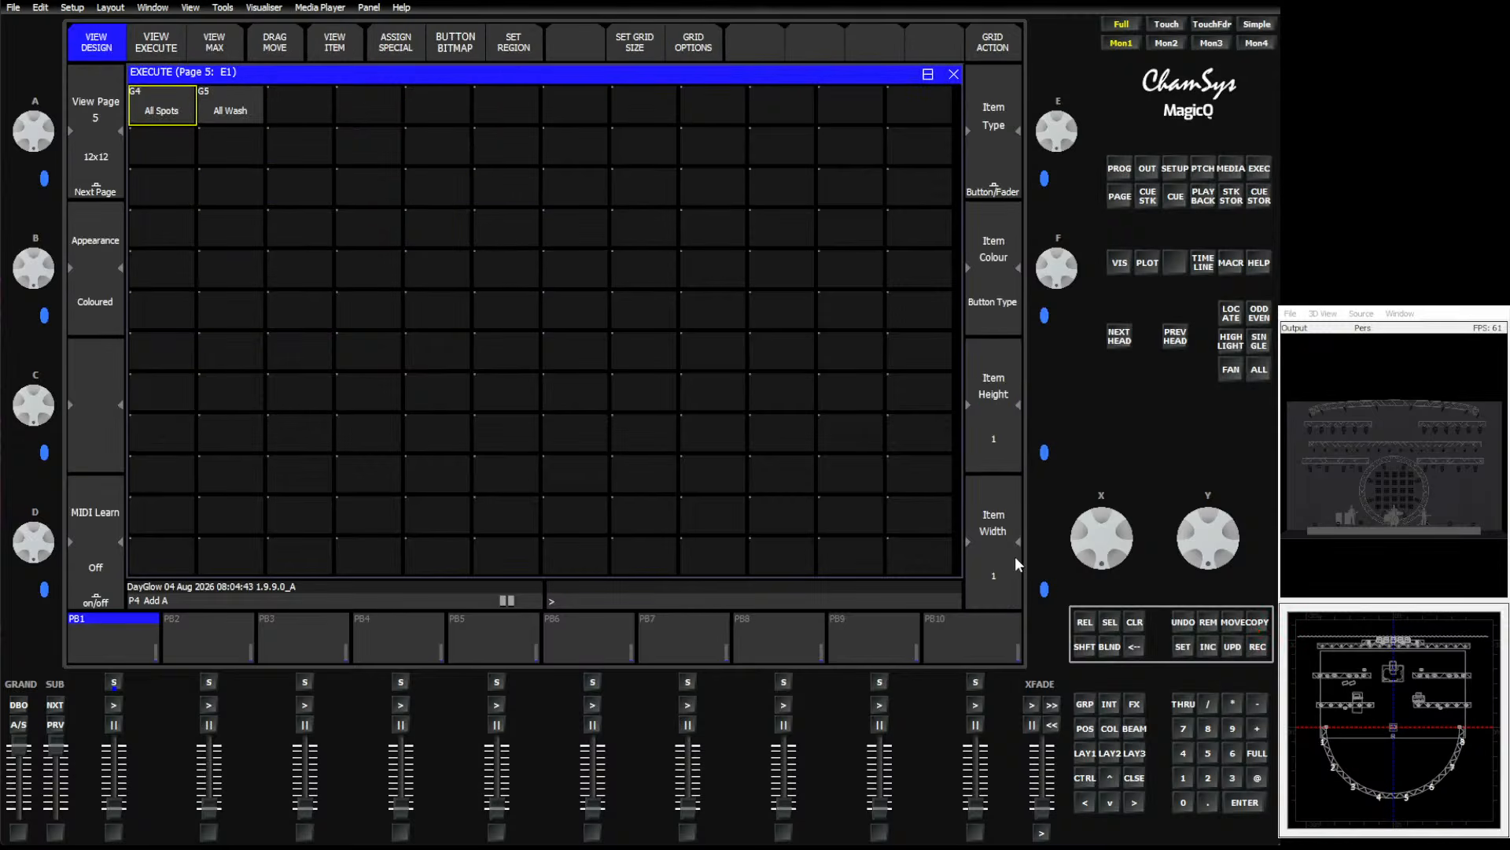
Move the All Wash button down to the first cell of the sixth row.
click(1231, 622)
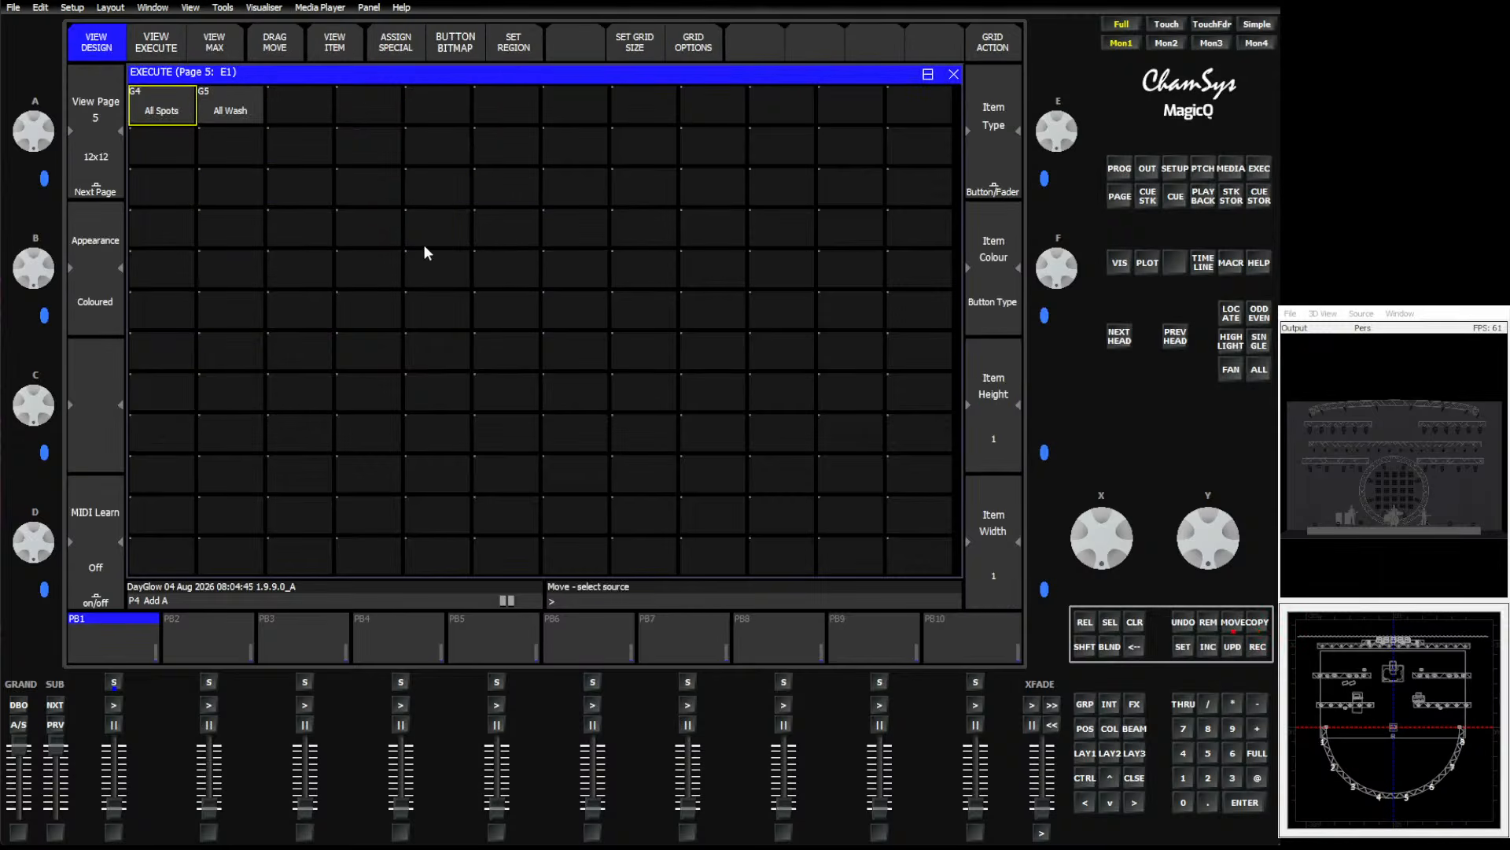
click(250, 122)
click(186, 314)
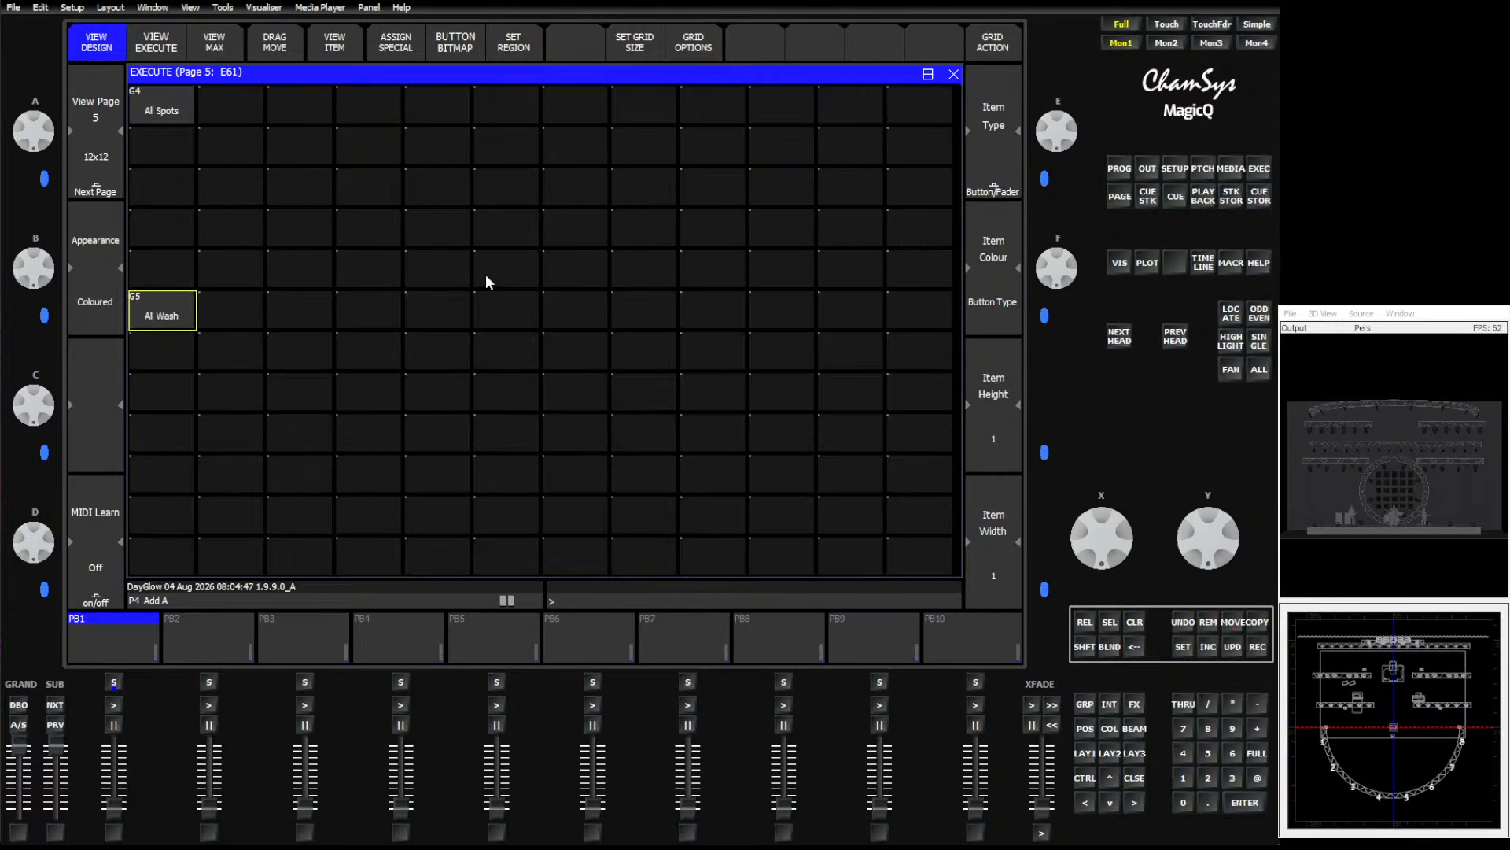
Copy colour palettes C1 to C10 into the rows beside the All Spots and All Wash buttons.
click(1109, 728)
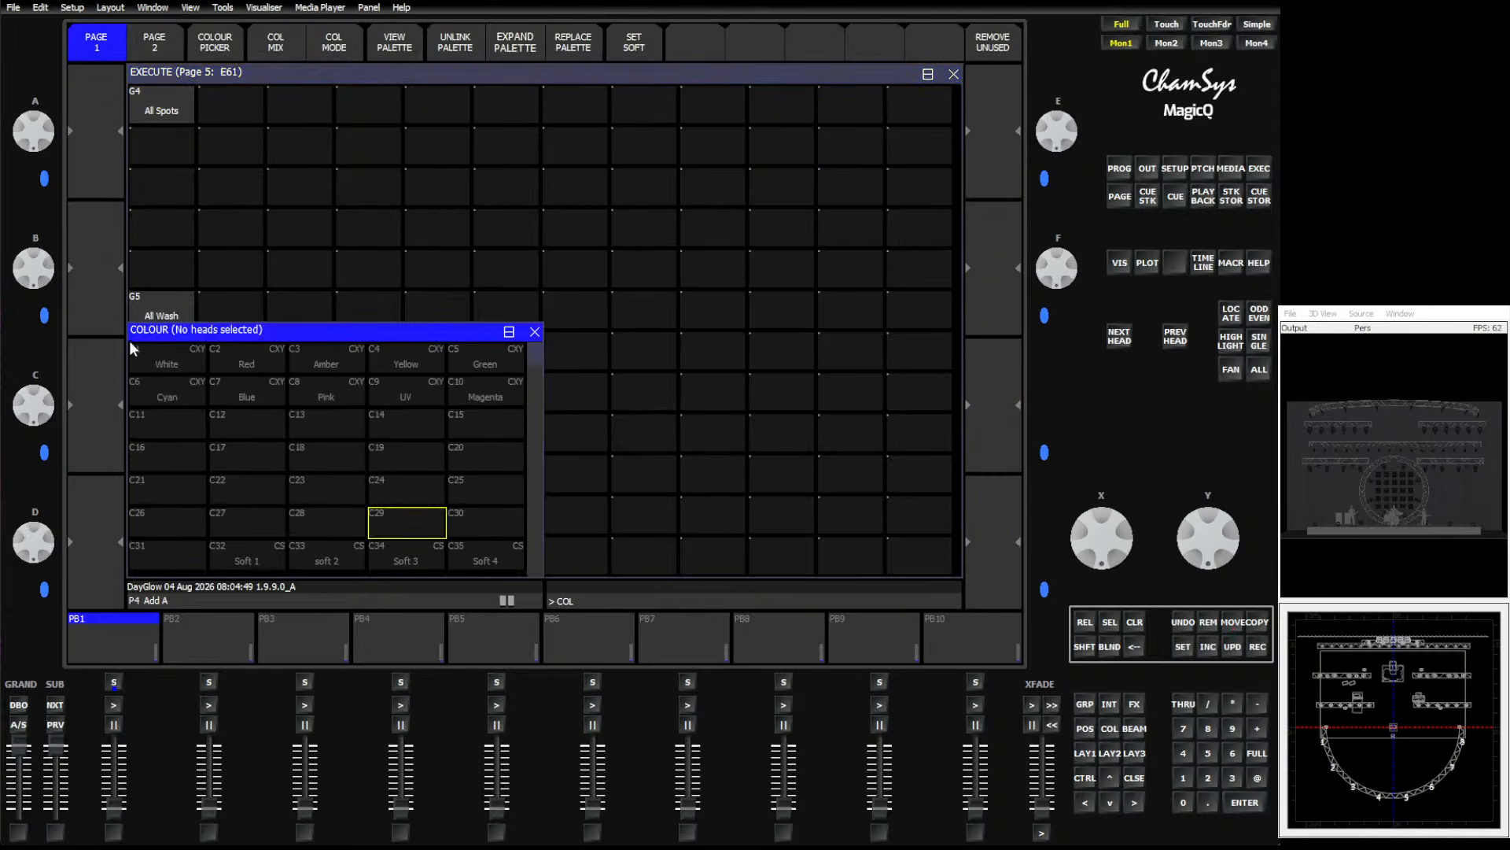
drag(151, 354, 473, 391)
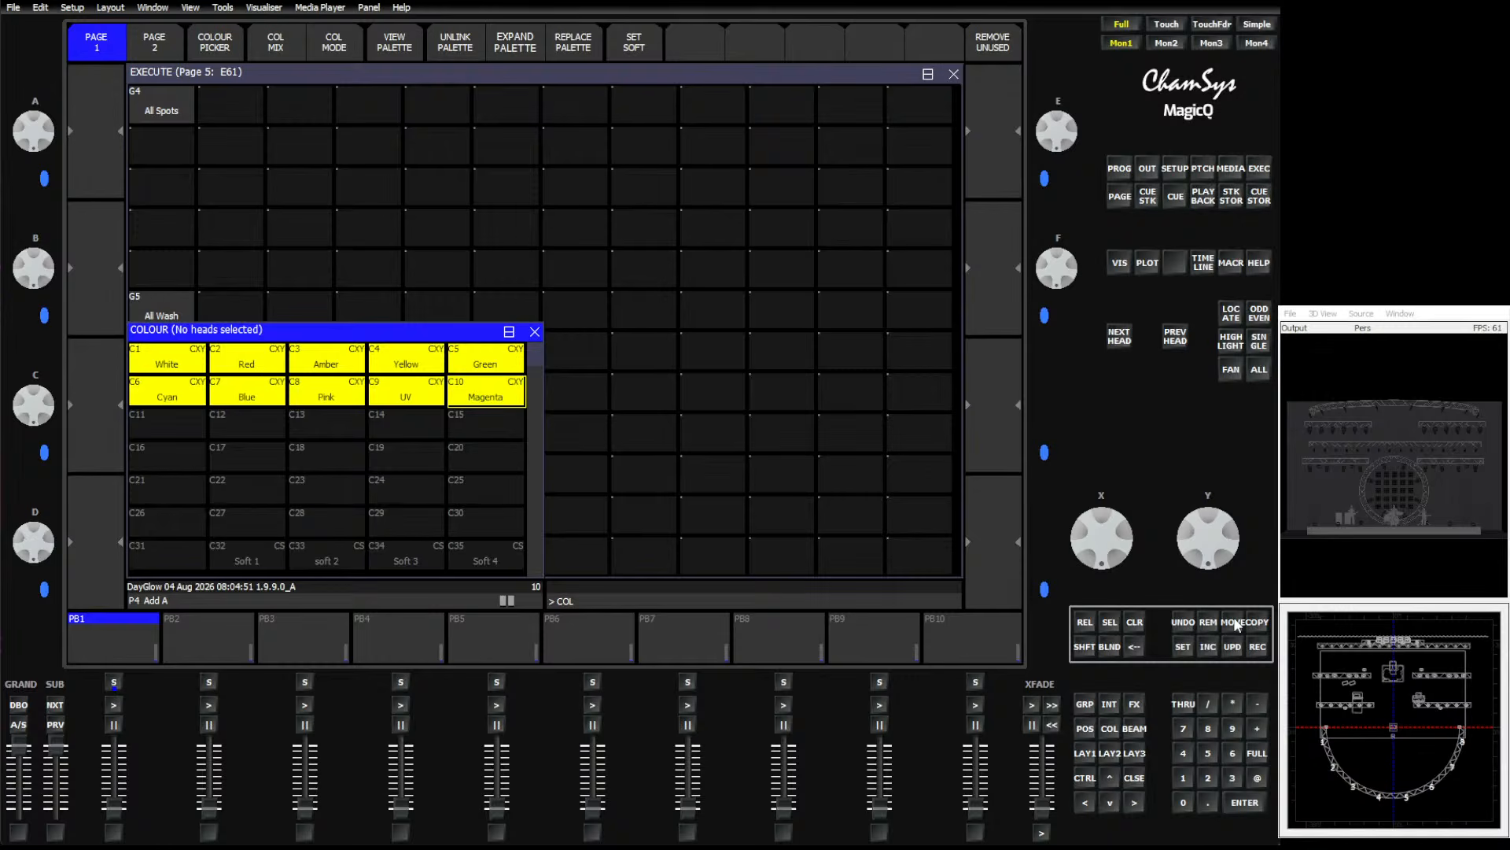
click(1261, 622)
click(258, 107)
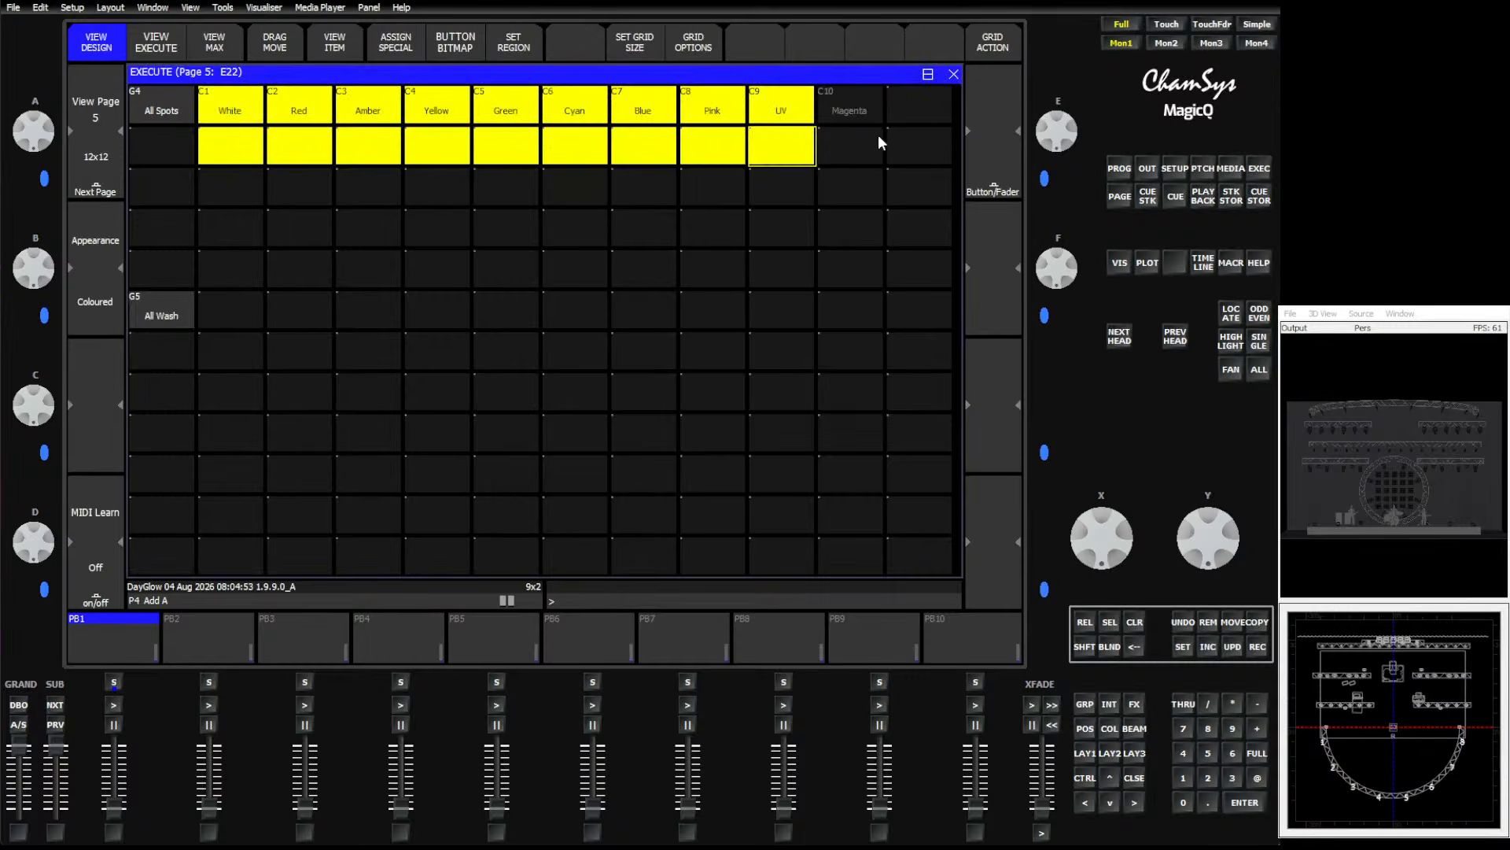
click(1259, 623)
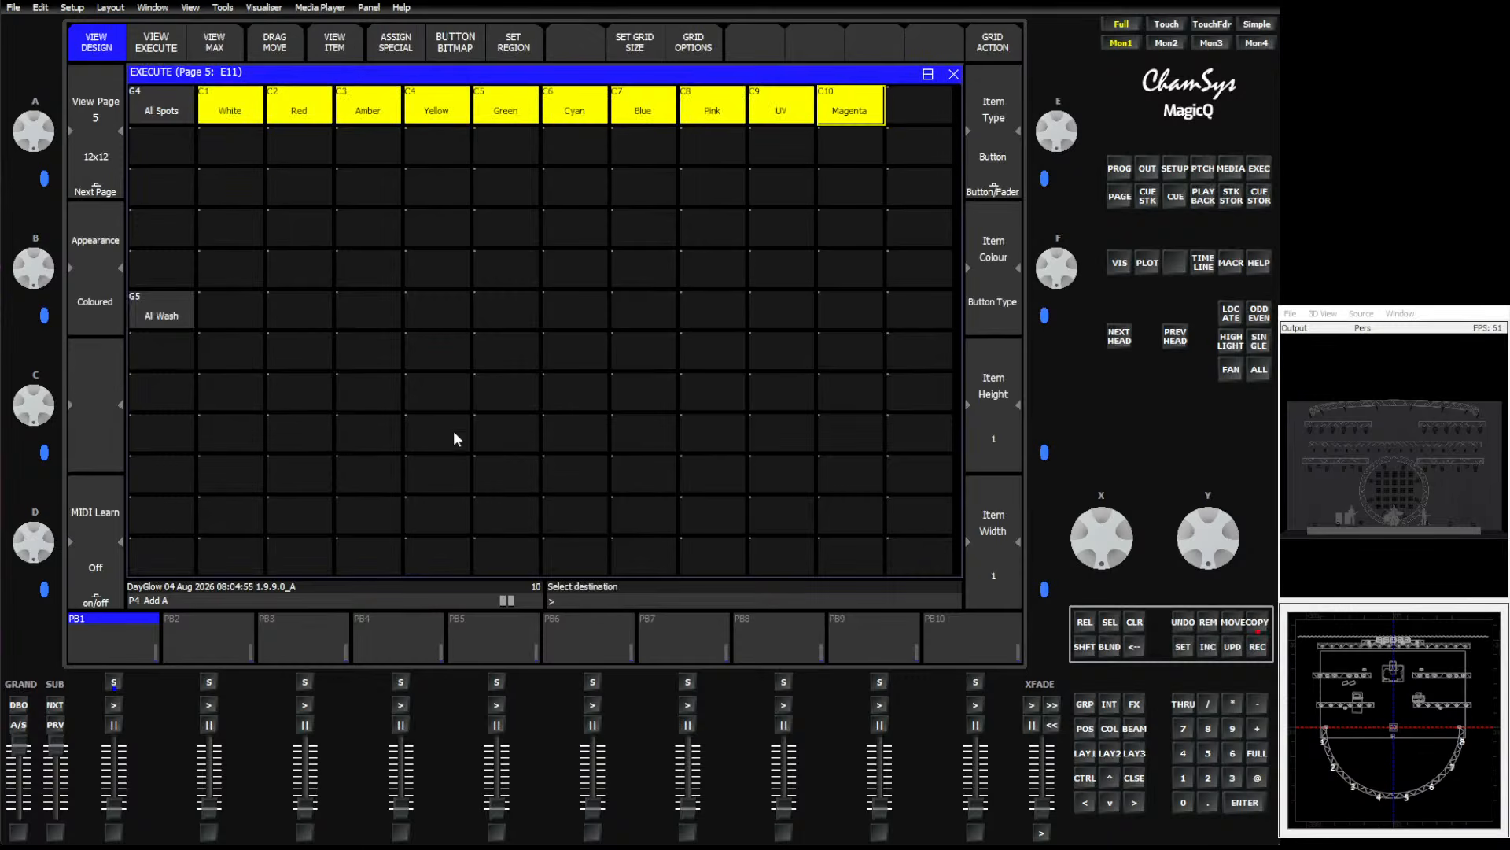
click(250, 329)
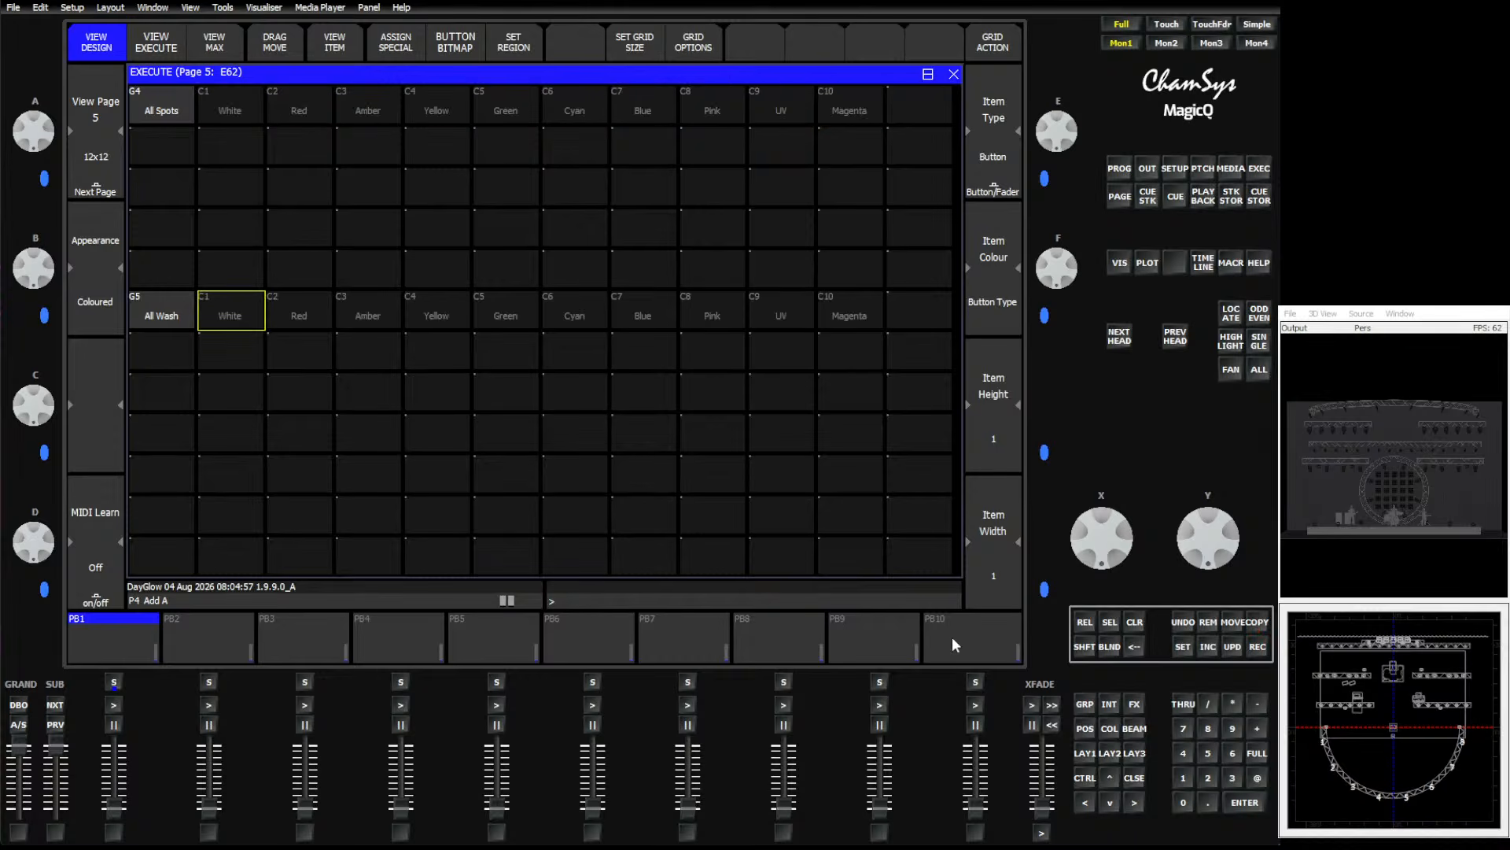
Copy the Soft 1 colour palette into the last cell of the All Spots row in the Execute grid.
click(1107, 727)
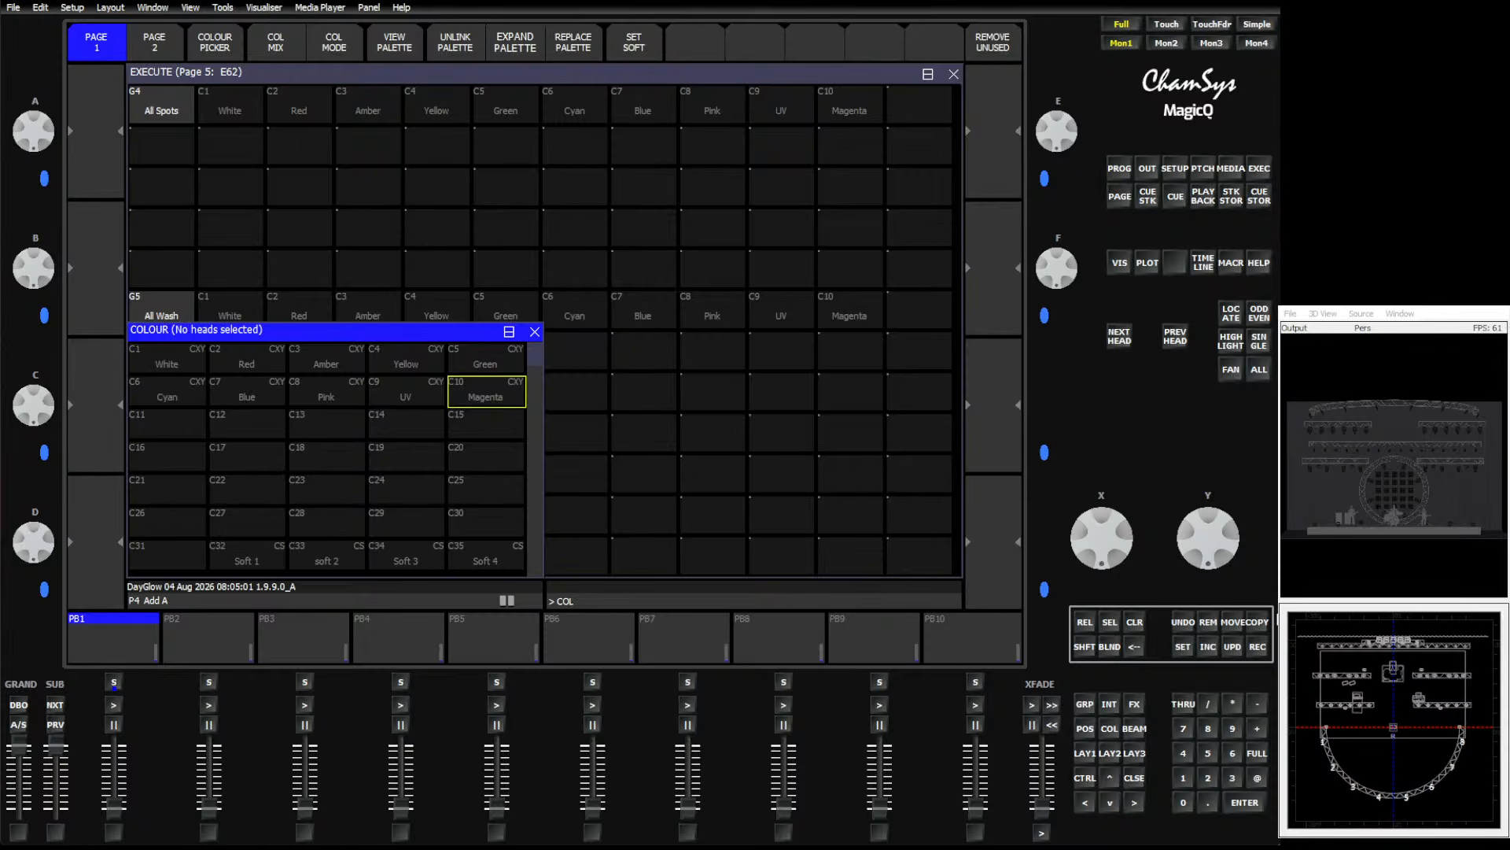
click(1259, 624)
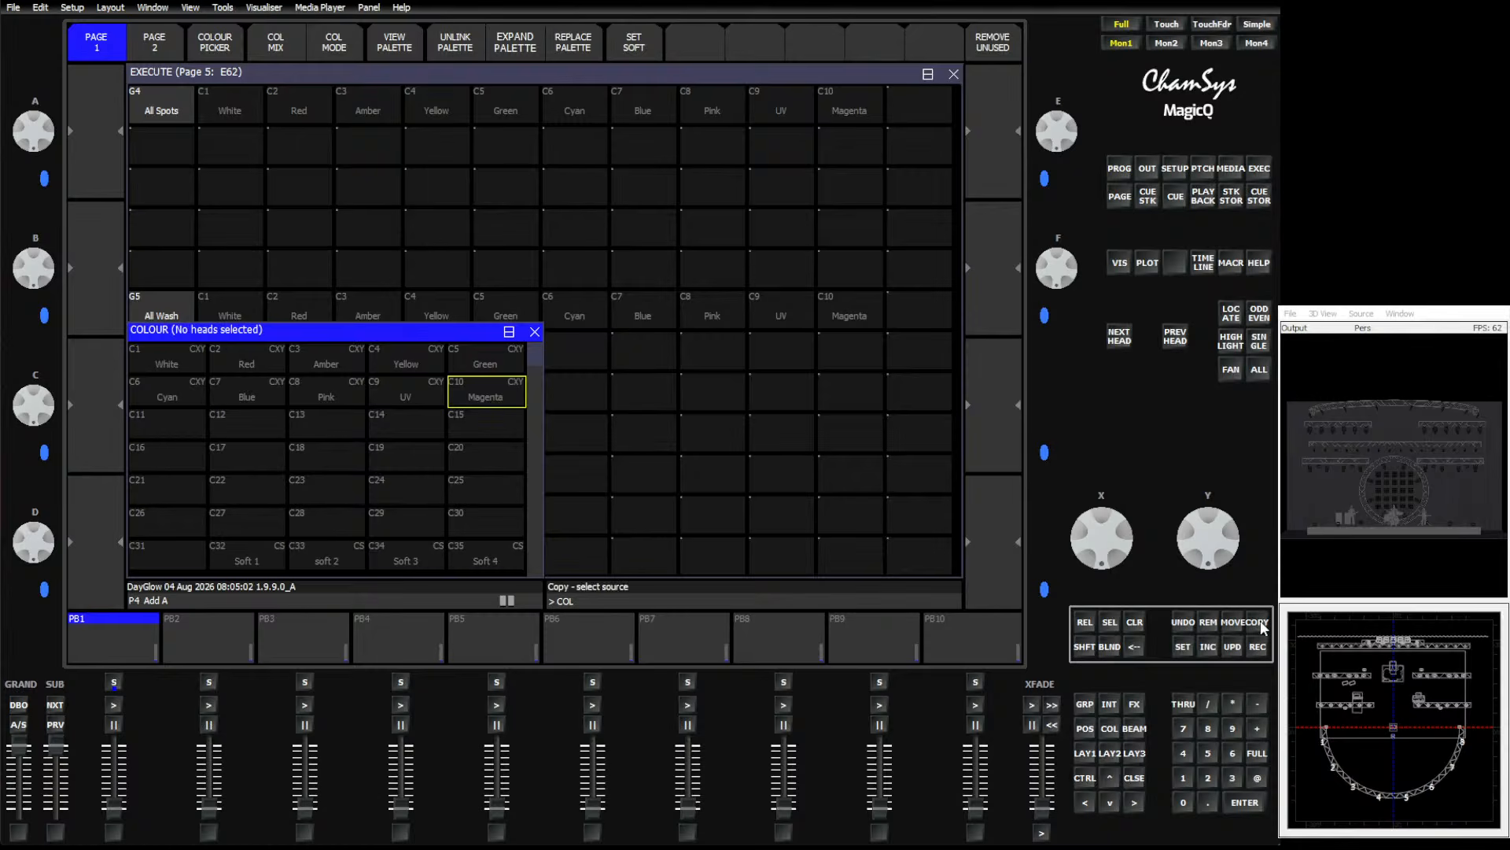
click(236, 557)
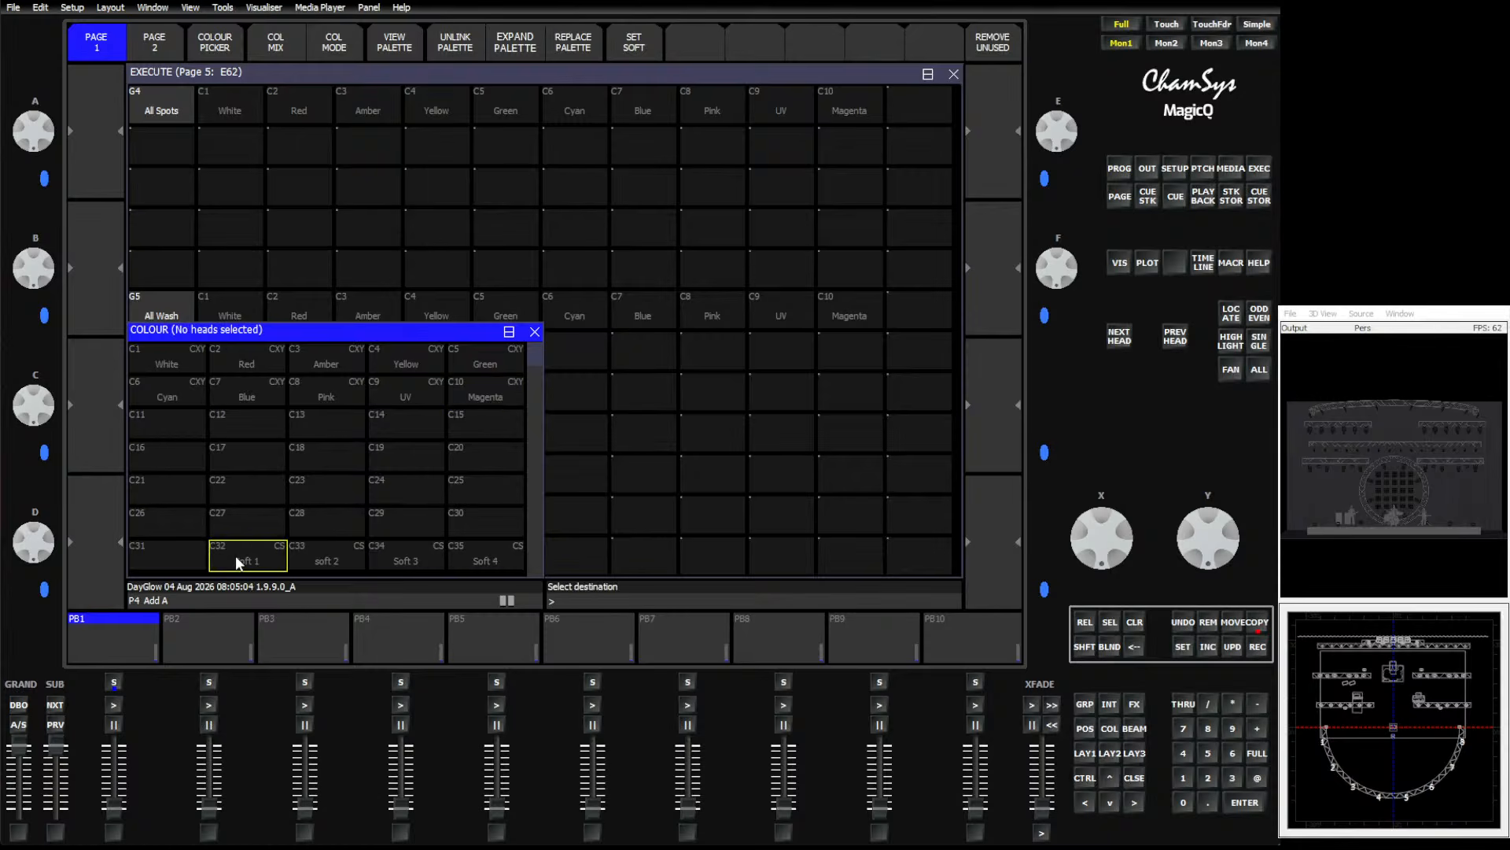
click(931, 106)
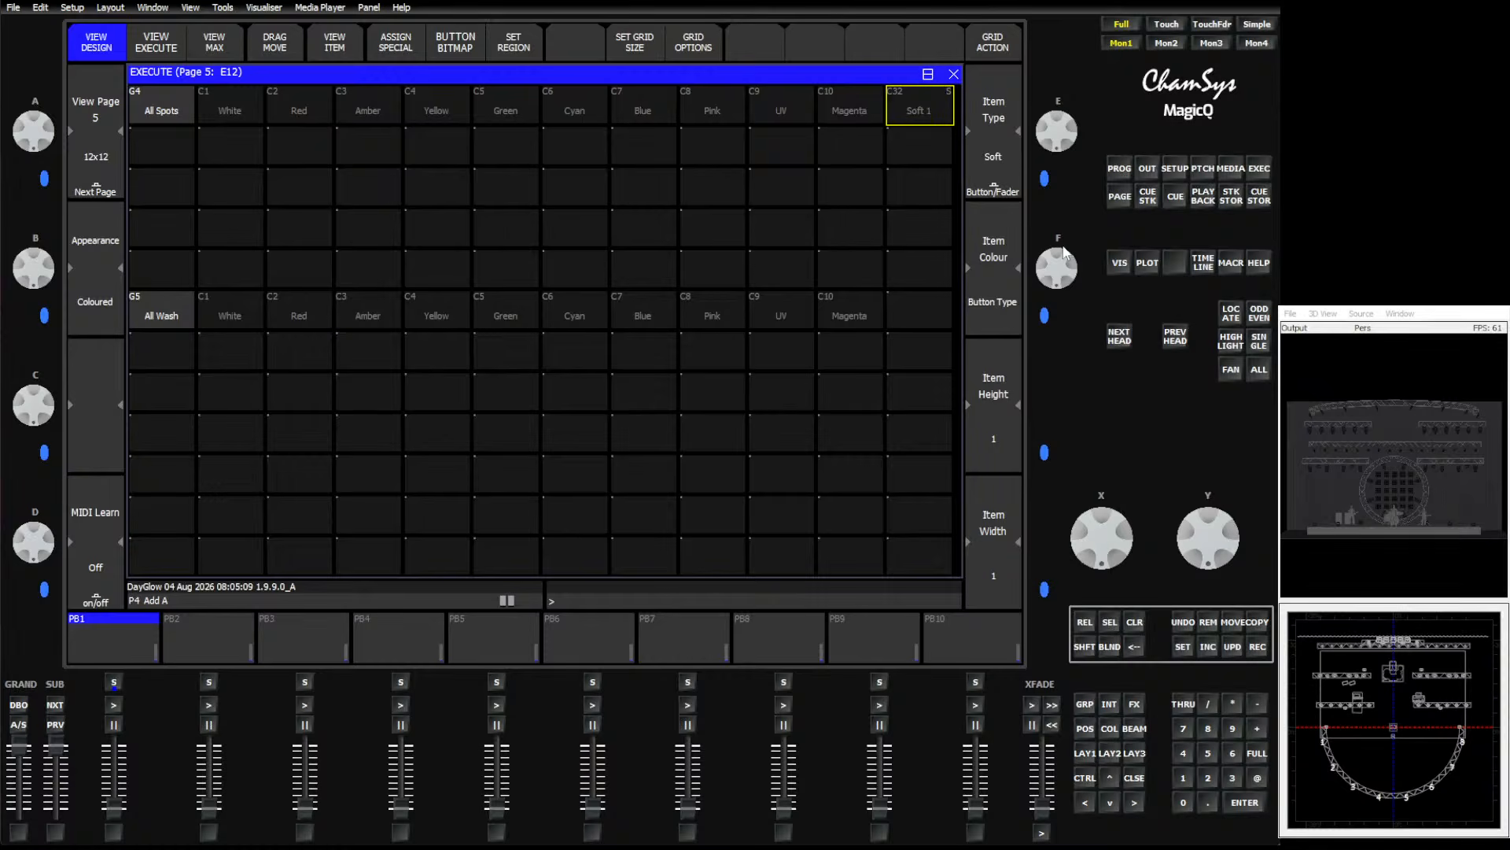
Move the Soft 1 button down to the last cell of the All Wash row.
click(1234, 621)
click(922, 96)
click(917, 311)
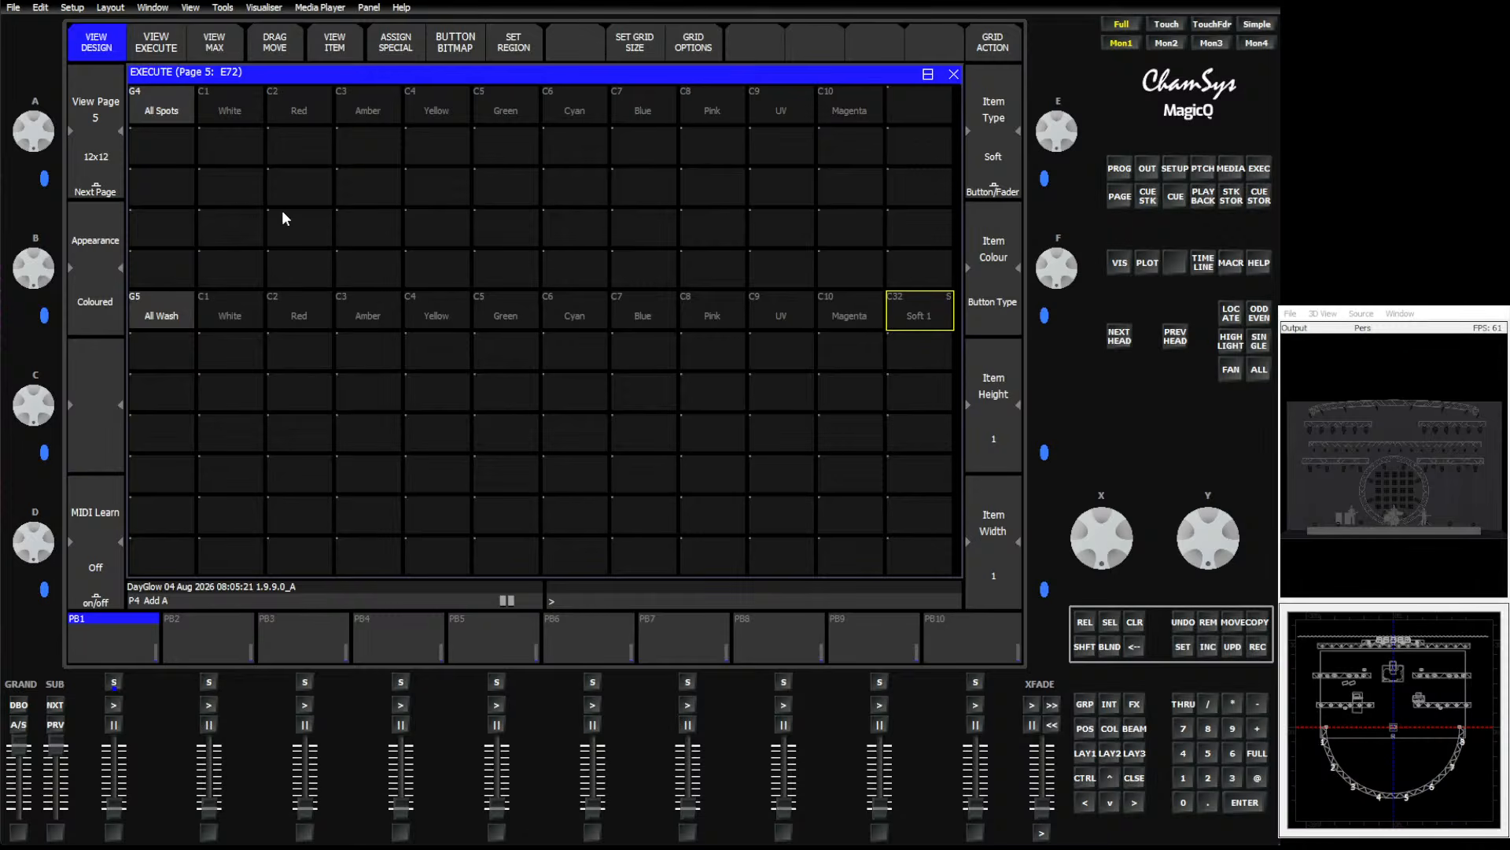
Copy the Soft 1 button from the All Wash row back to the end of the All Spots row.
click(1255, 626)
click(917, 326)
click(923, 100)
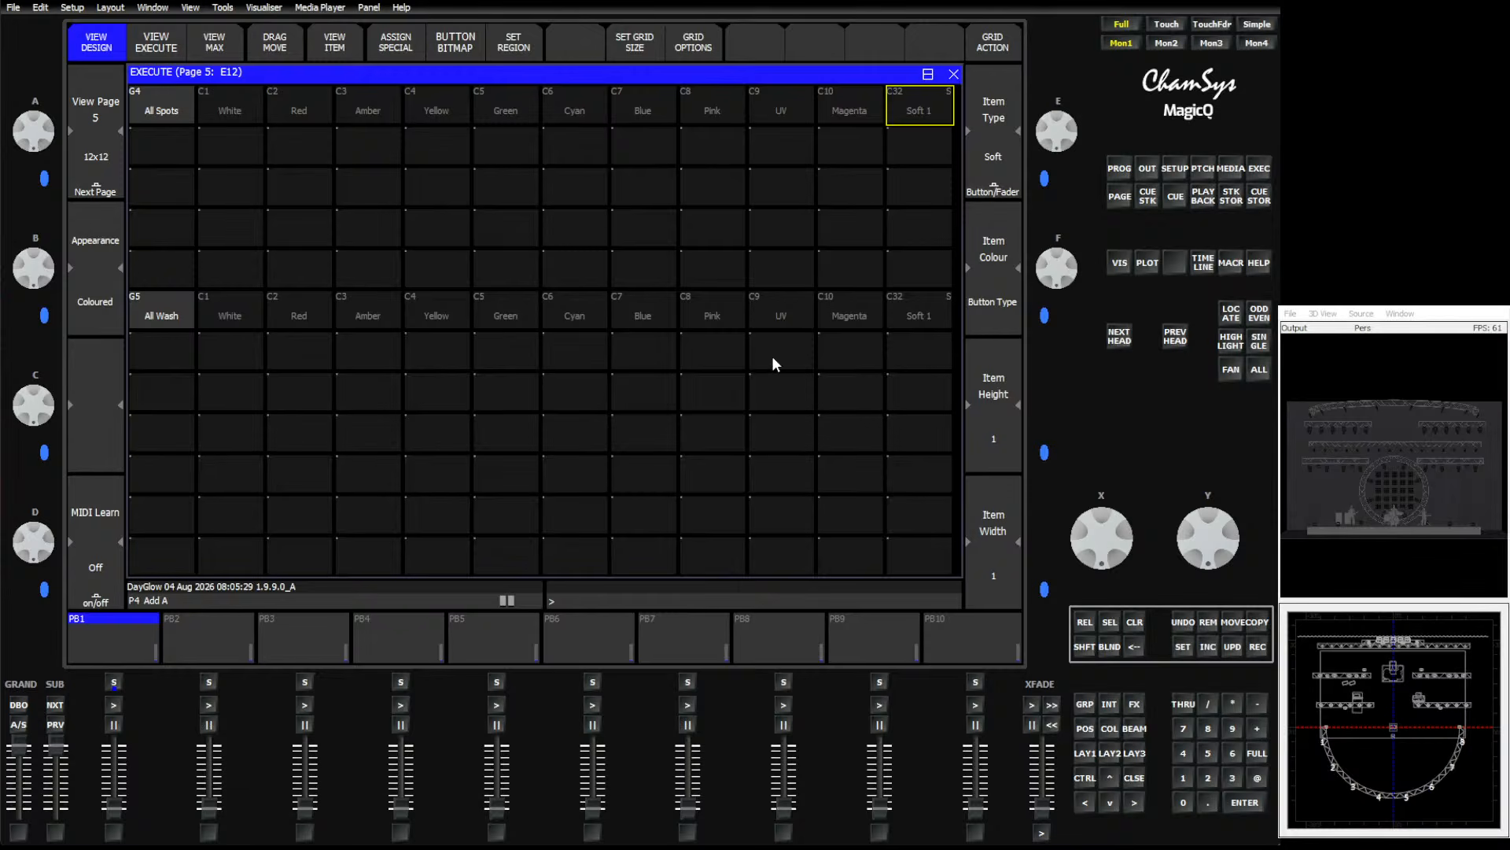
Select the All Pars, All Spots and All Wash groups and apply the Fan Out position palette.
click(1086, 754)
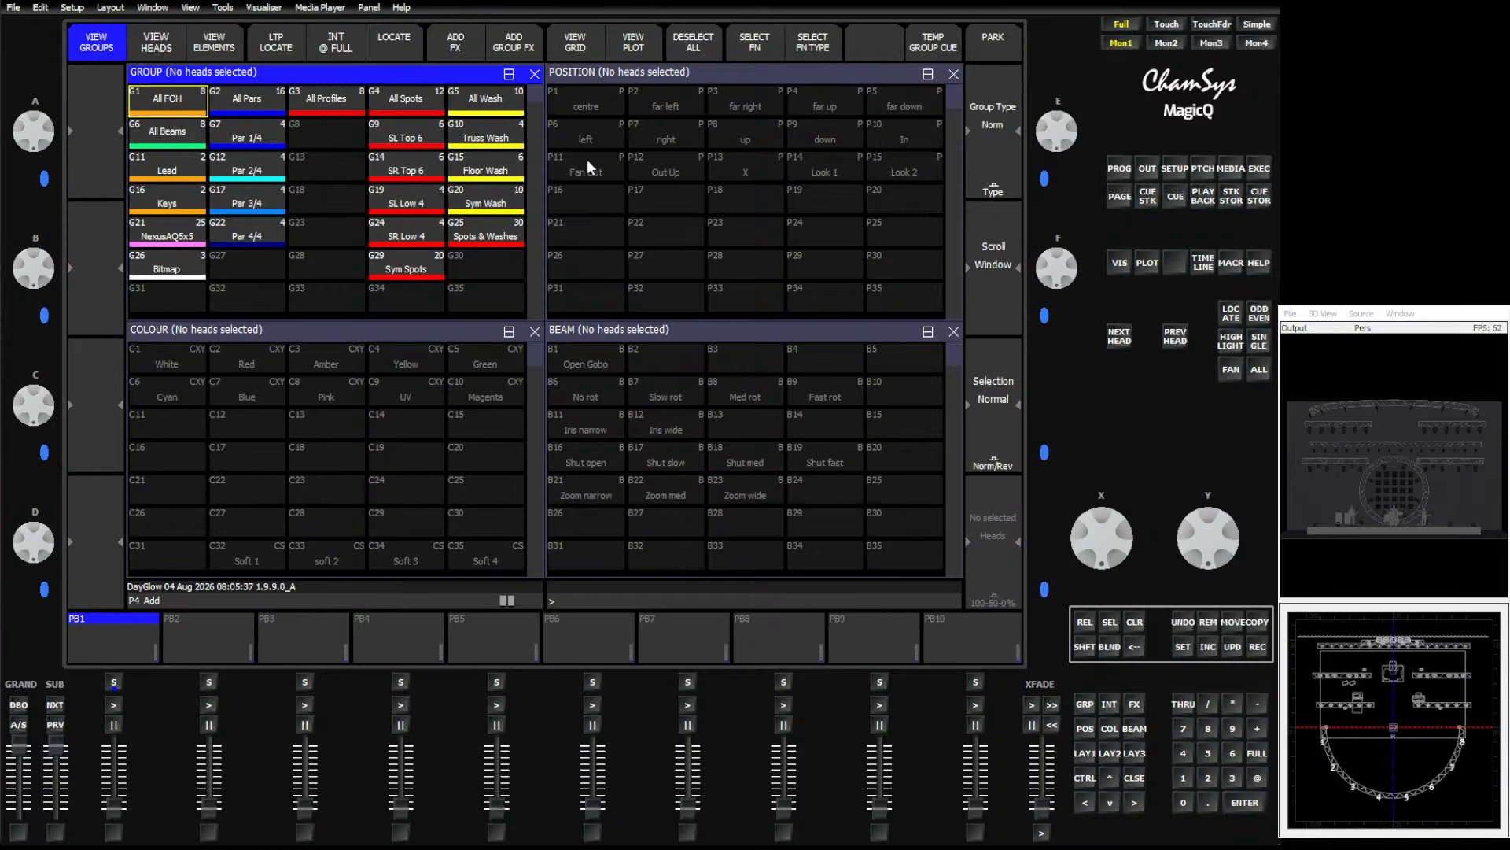
drag(587, 159, 904, 175)
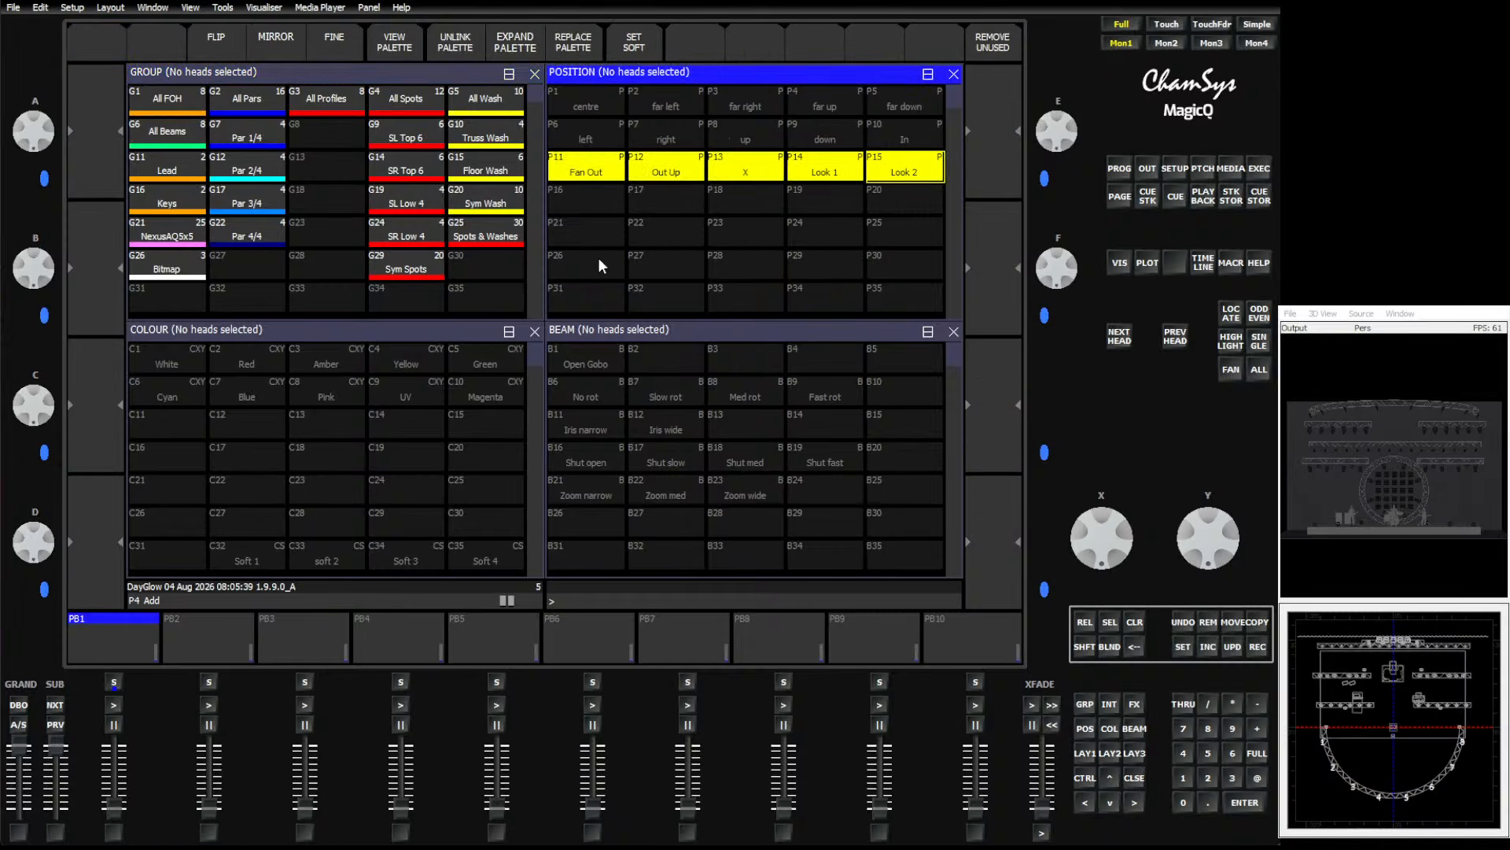
click(249, 109)
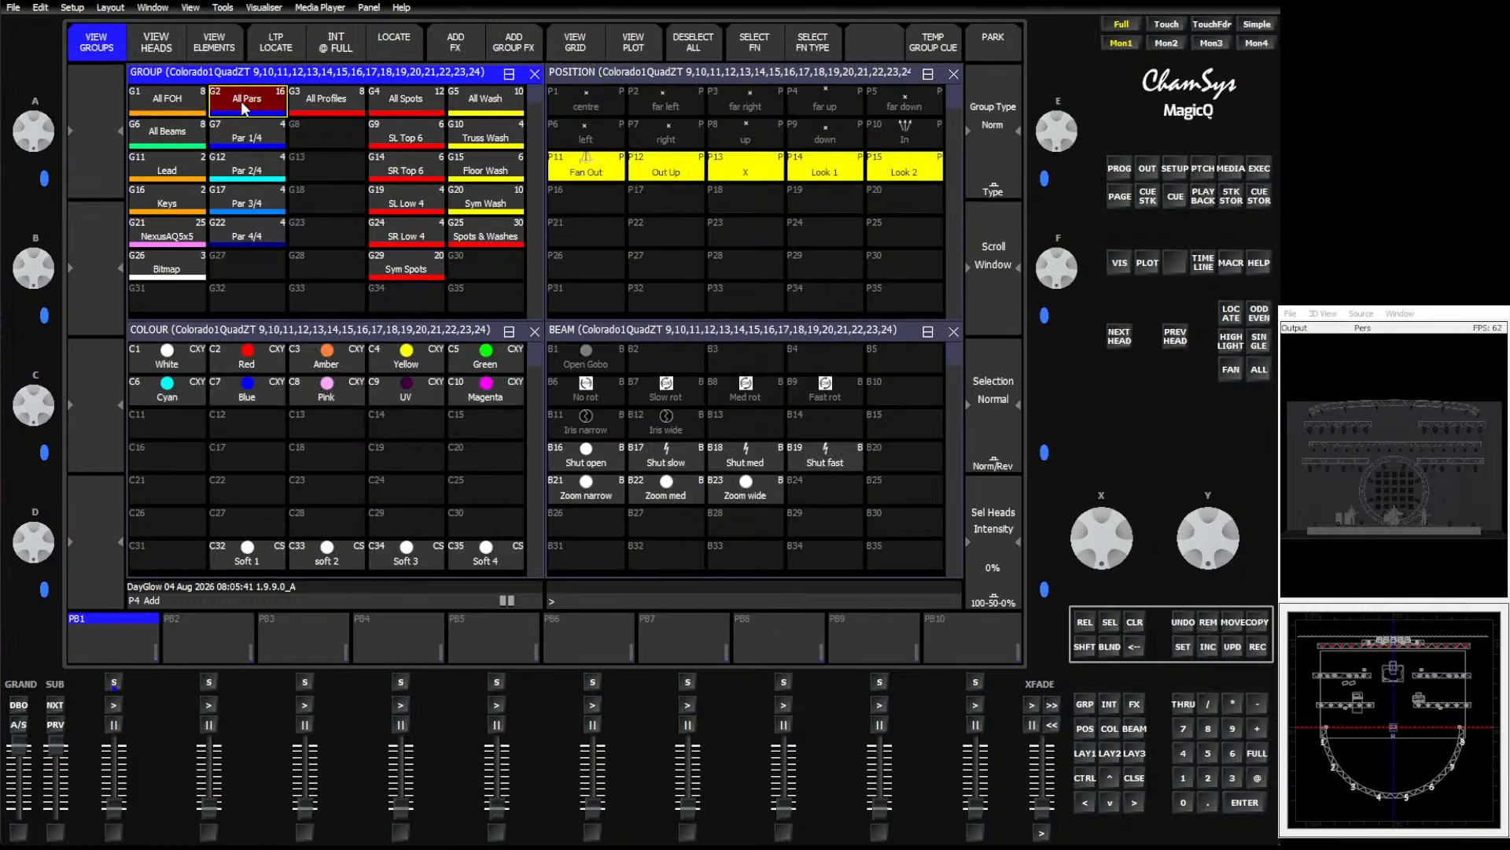
click(394, 112)
click(472, 112)
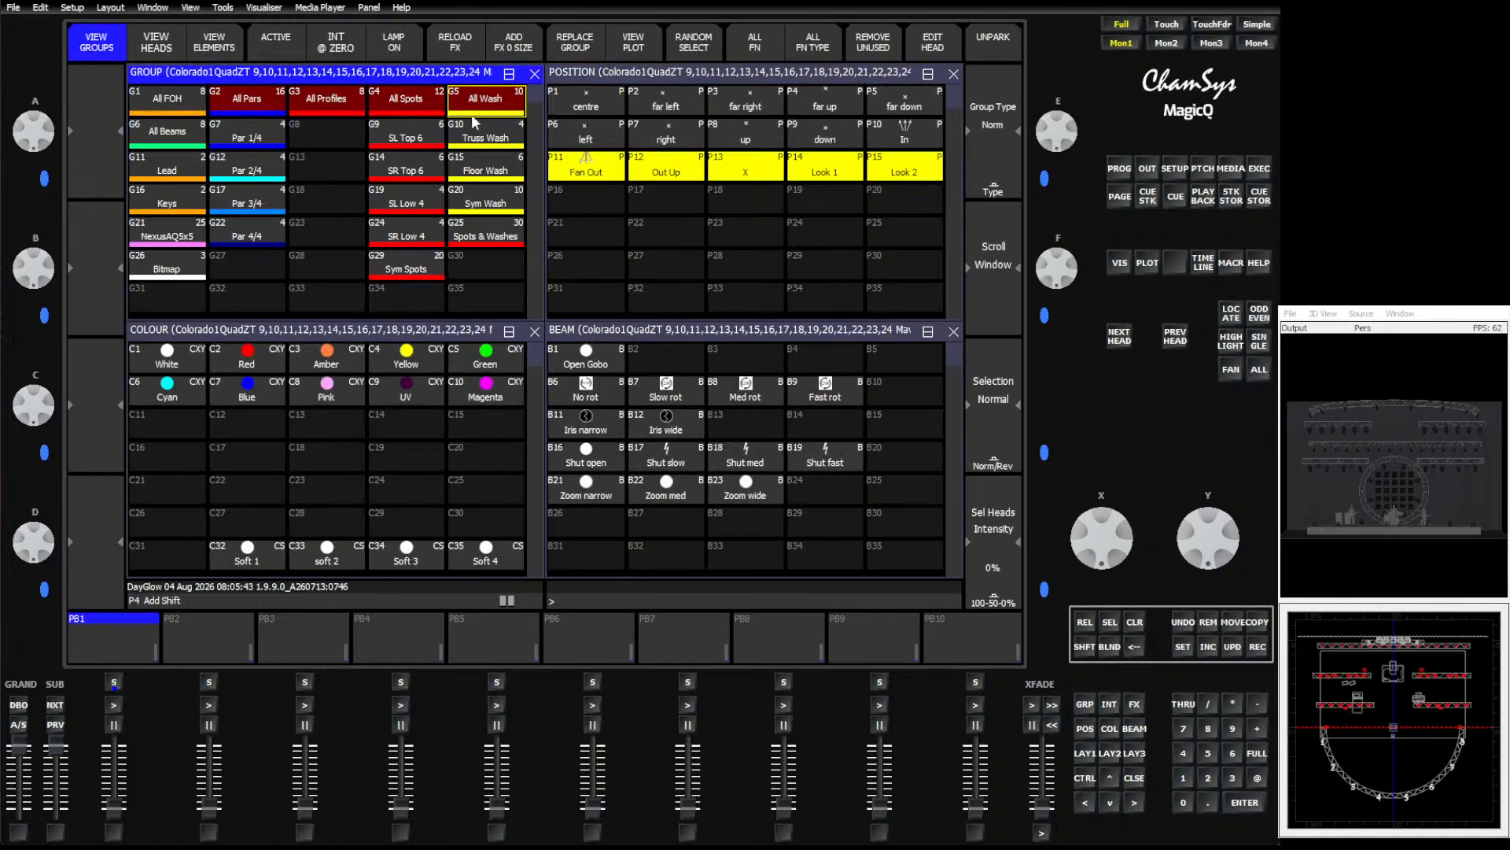
click(587, 166)
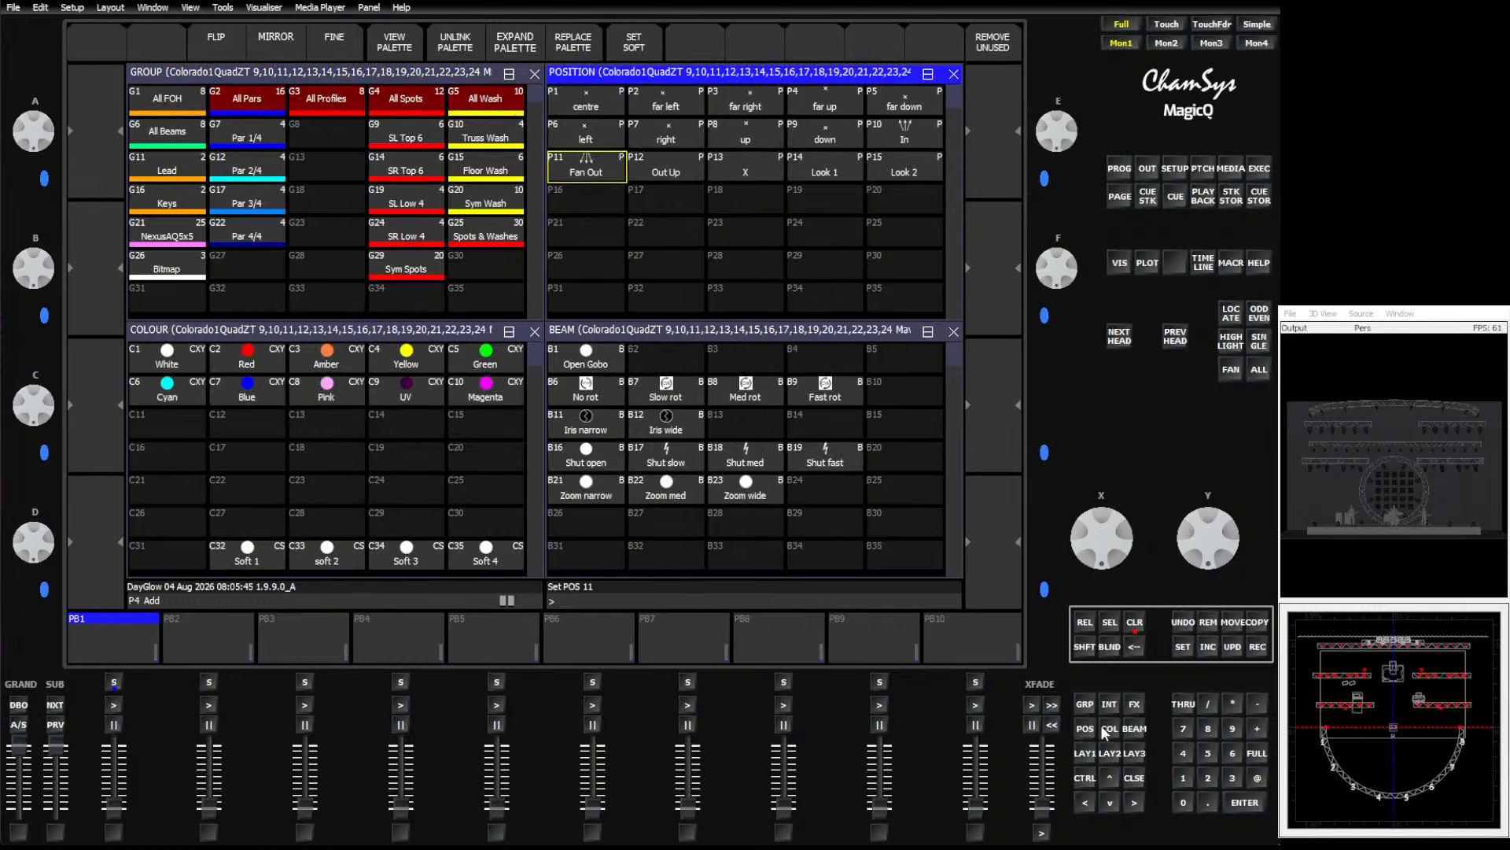
click(1120, 169)
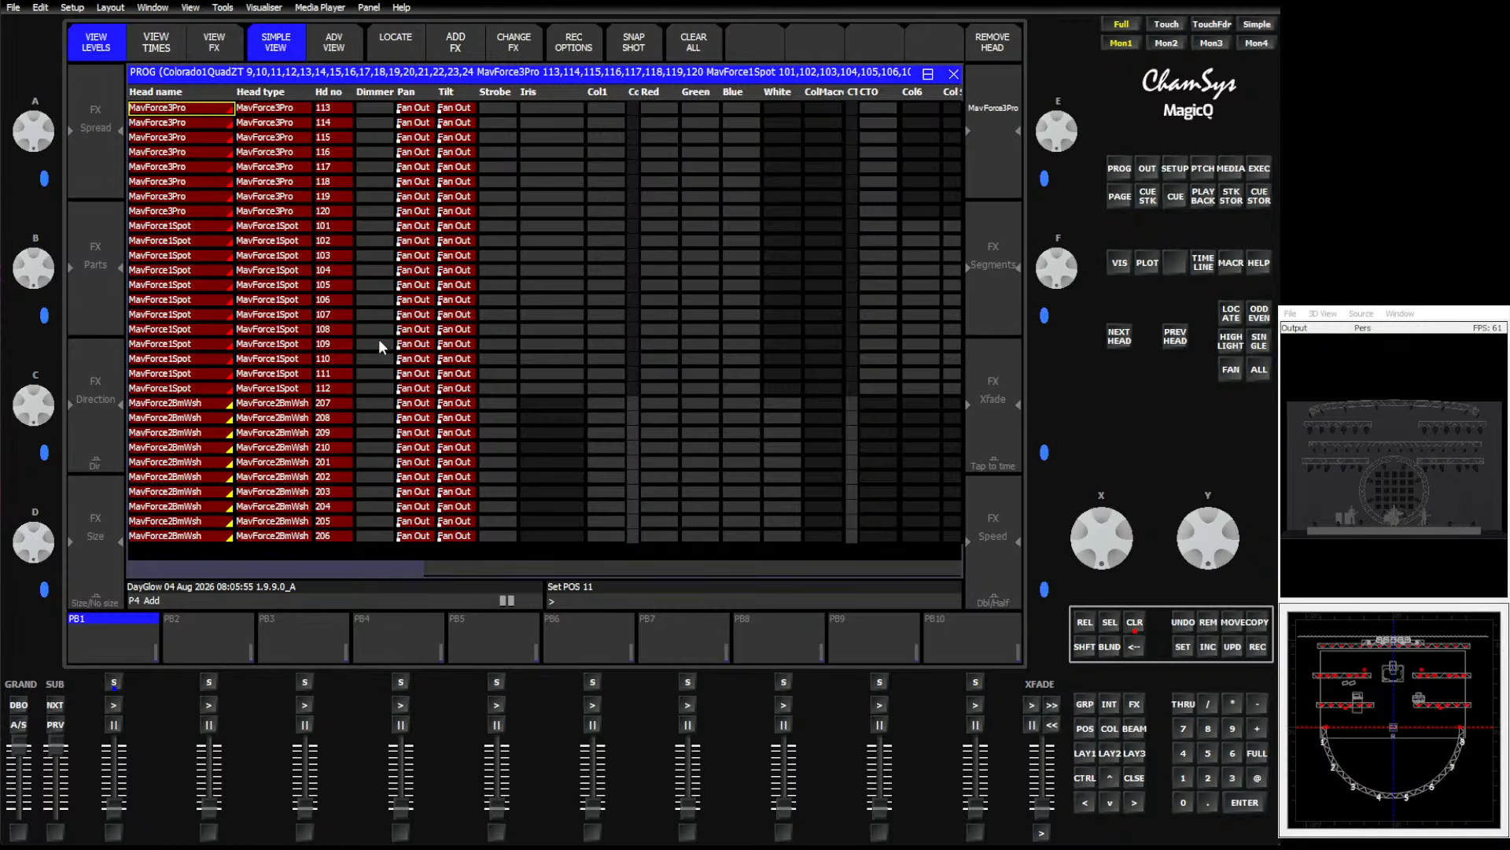
Record a position palette named Soft POS in P26 and set it as a soft palette of P11 to P15.
click(1088, 755)
click(1256, 649)
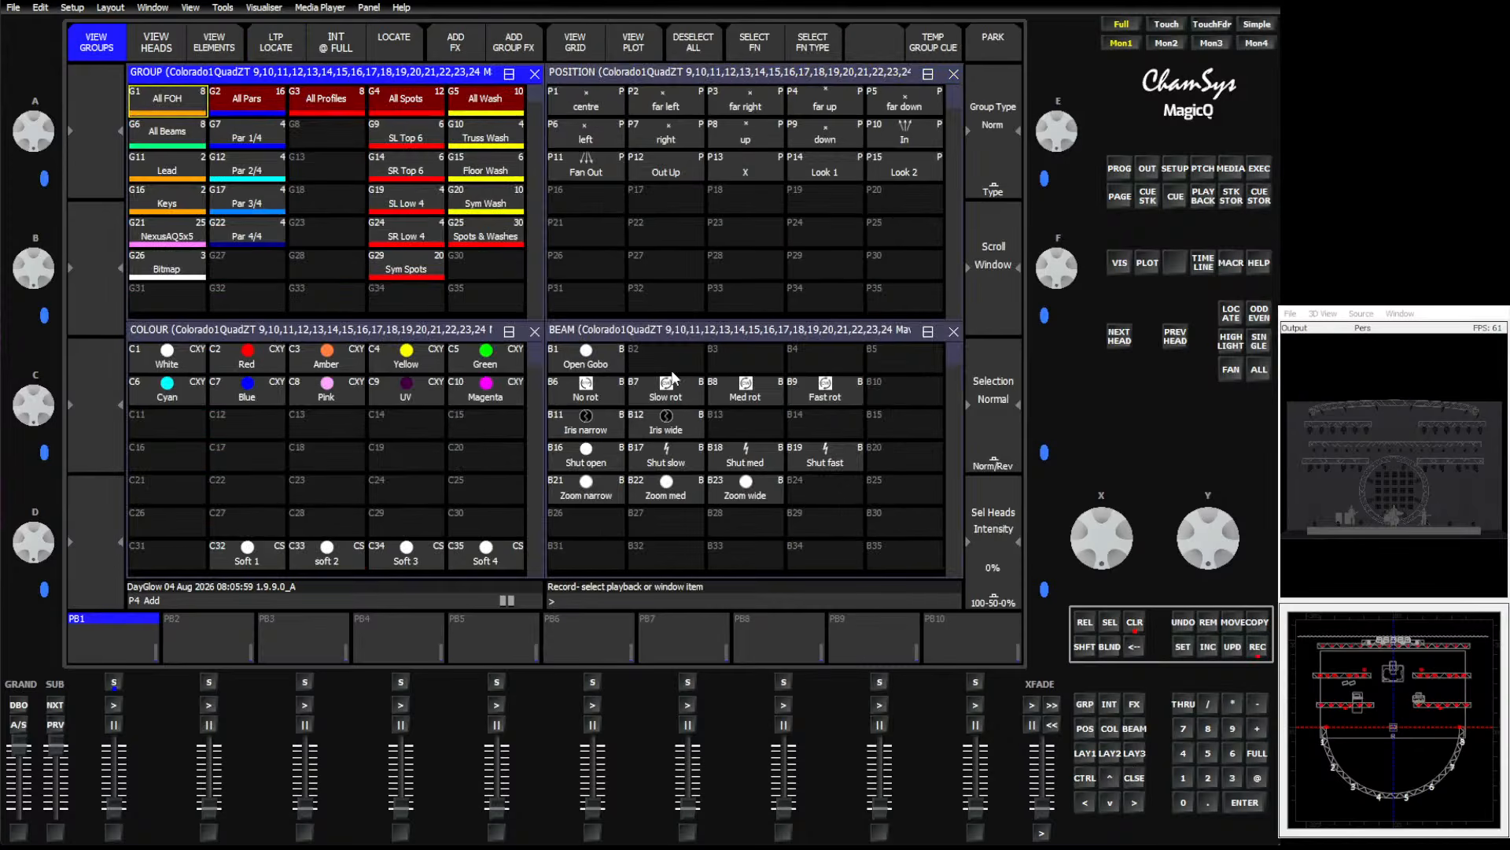
text(Soft POS)
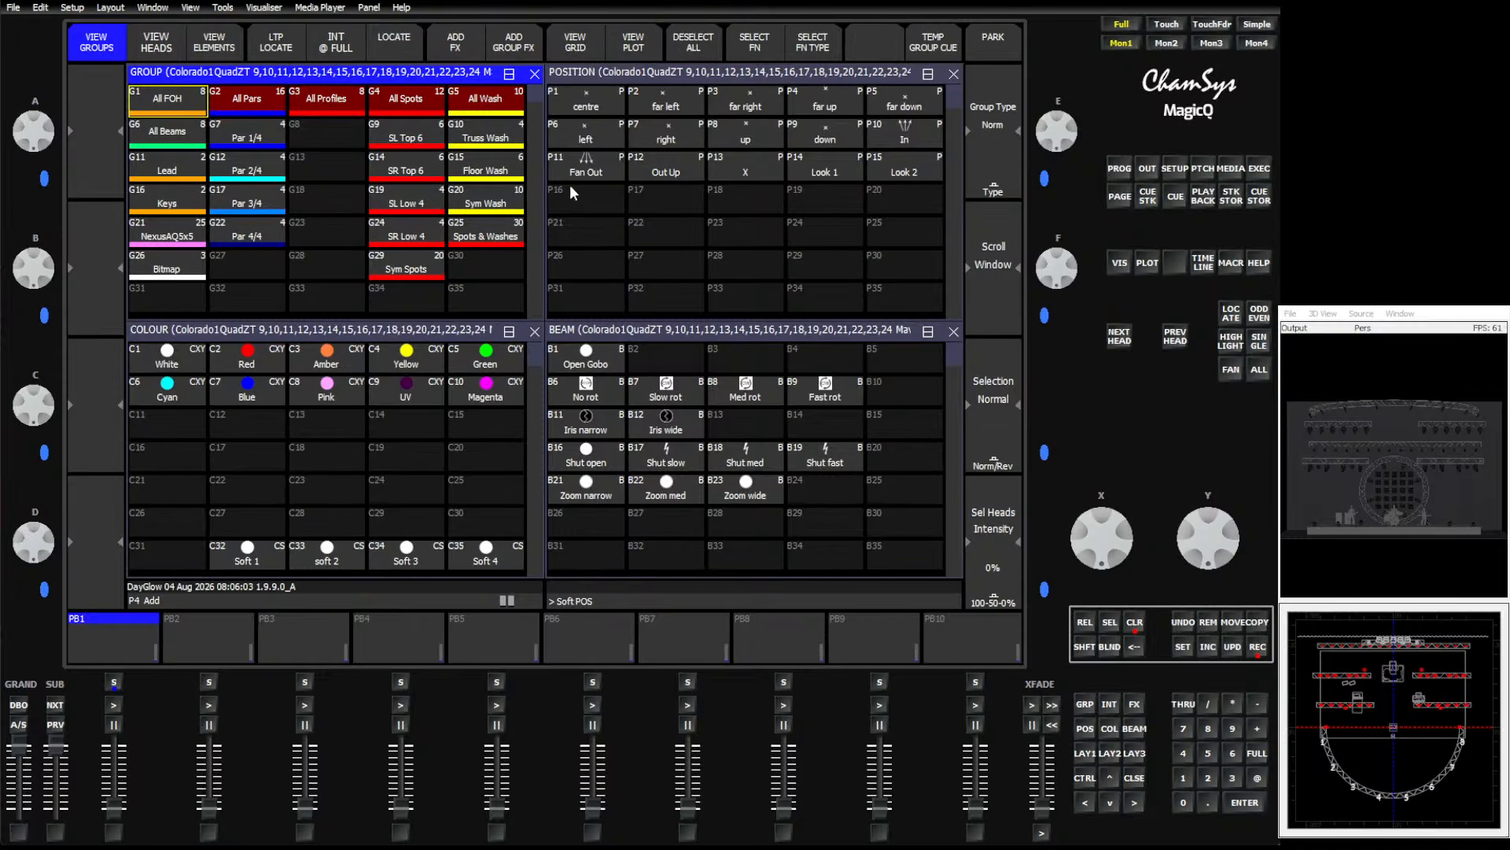
click(605, 272)
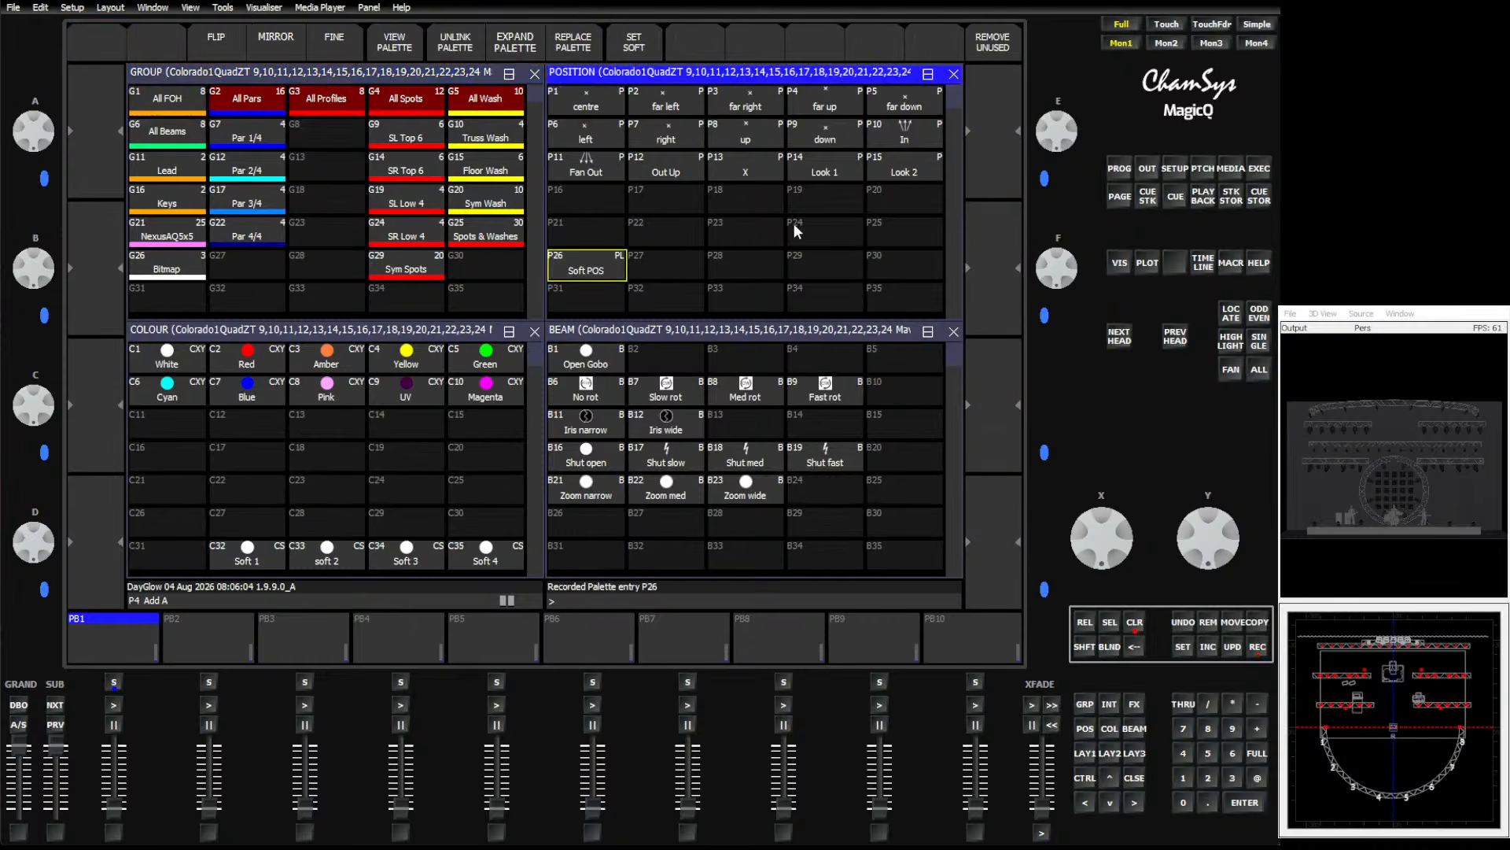
click(648, 45)
drag(604, 171, 889, 167)
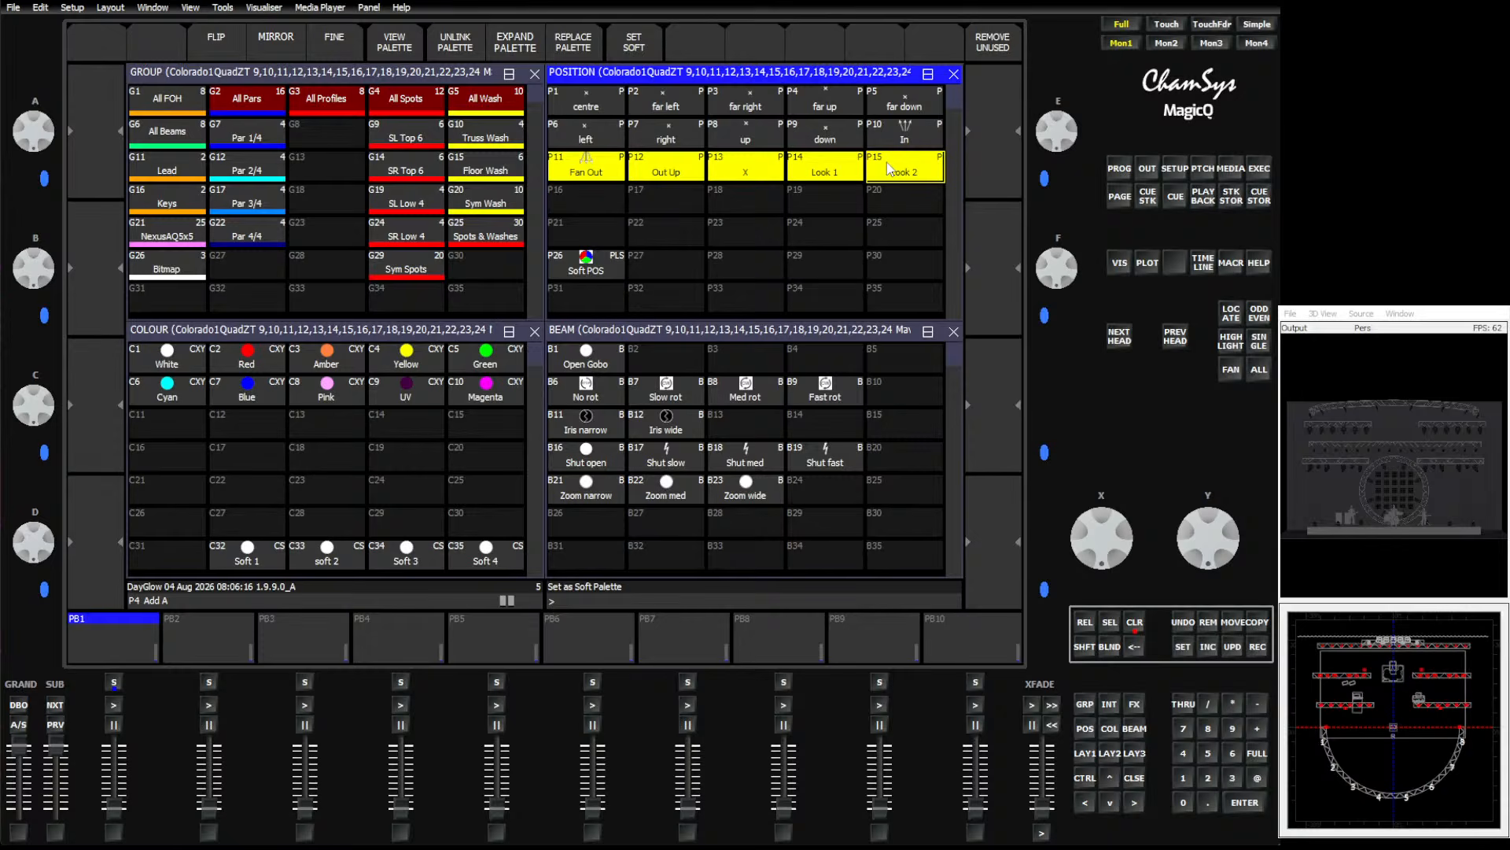
Copy position palettes P11 to P15 into the second row of both the All Spots and All Wash sections.
click(1259, 621)
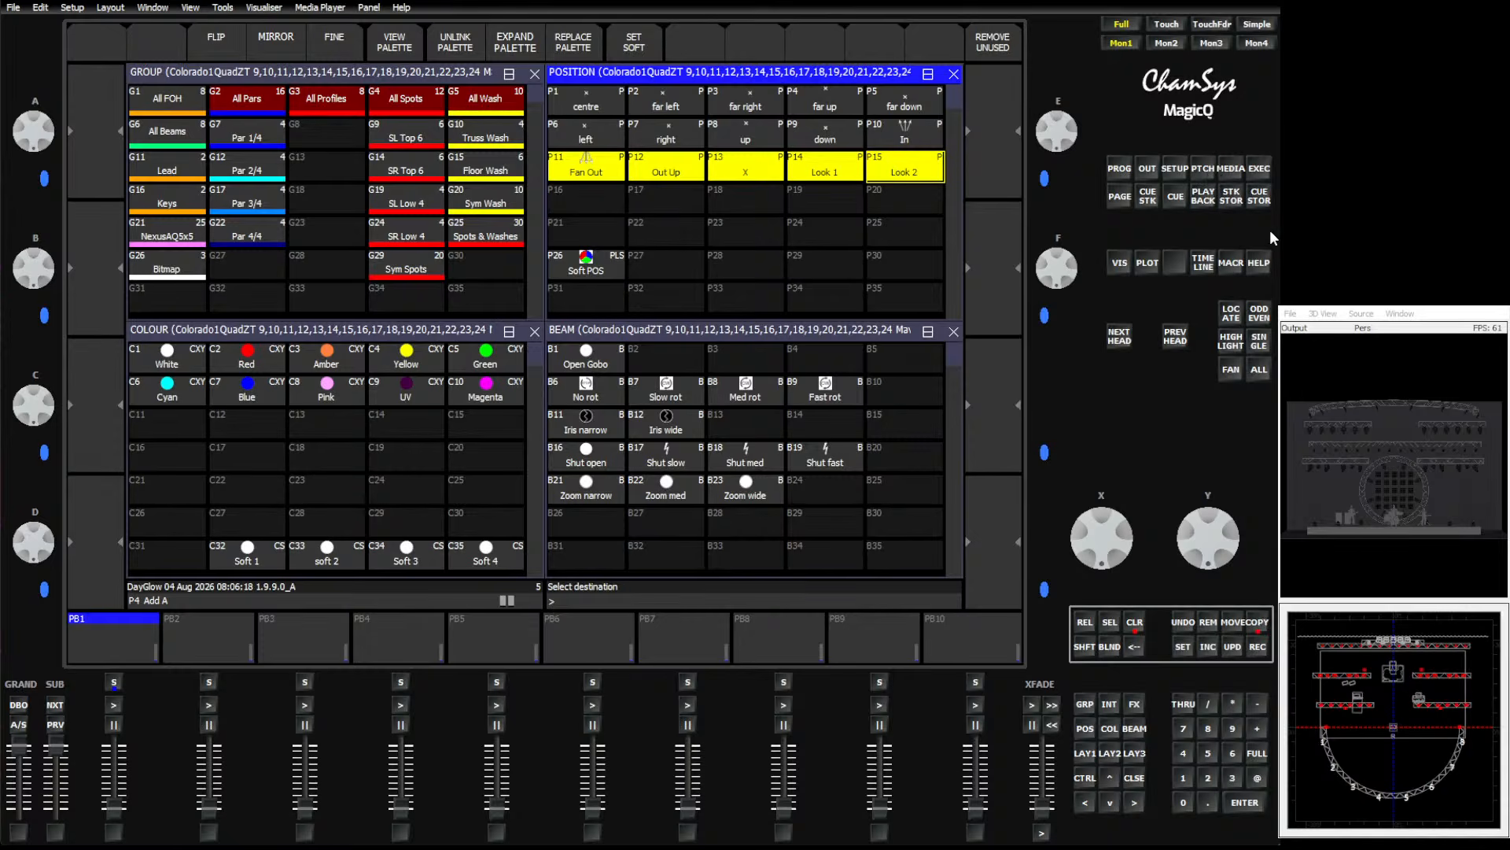
click(1258, 169)
click(250, 153)
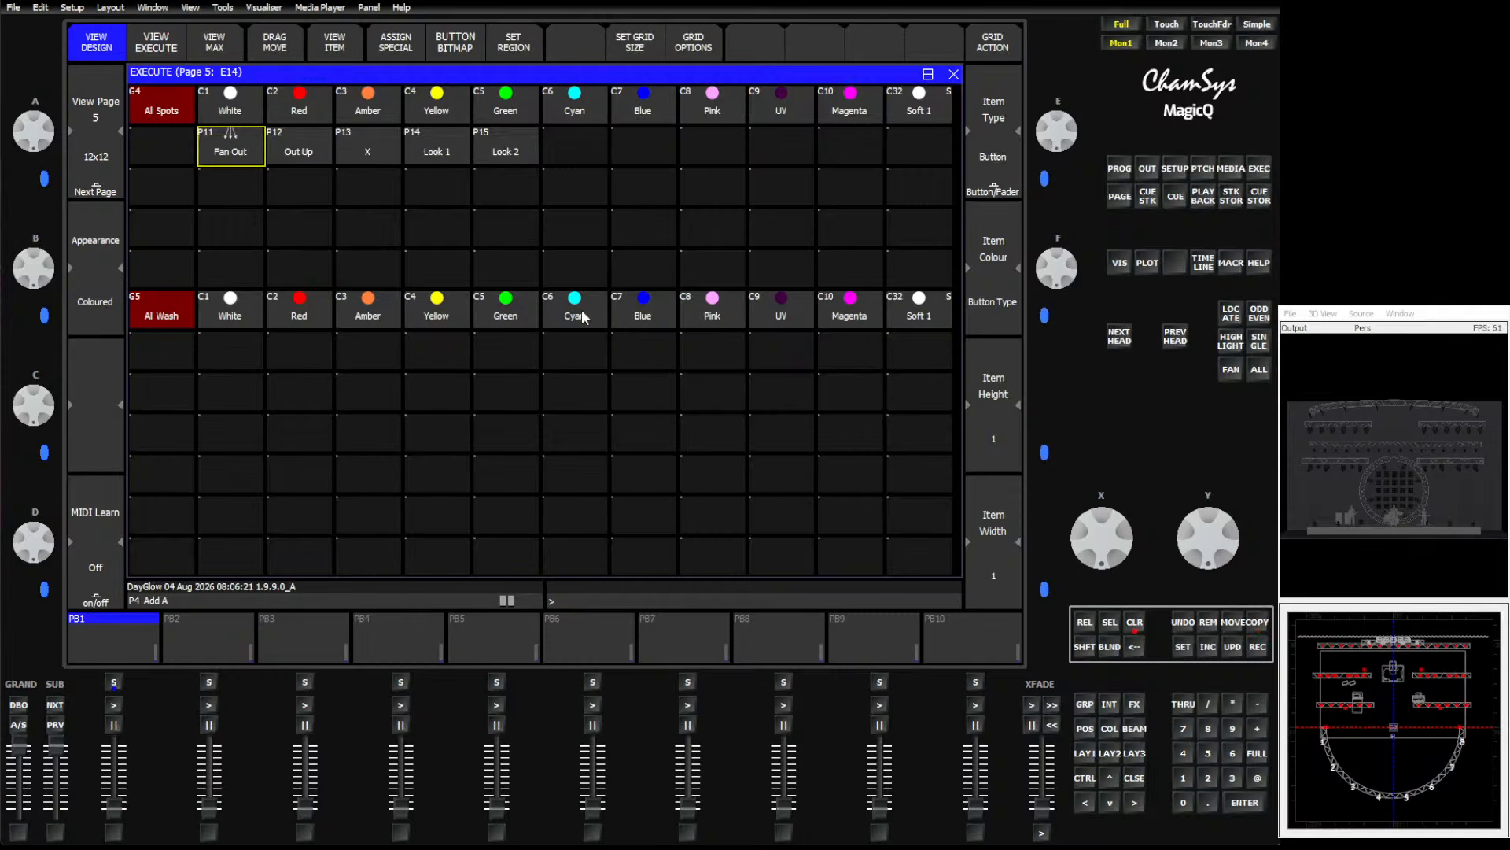
drag(230, 151, 499, 159)
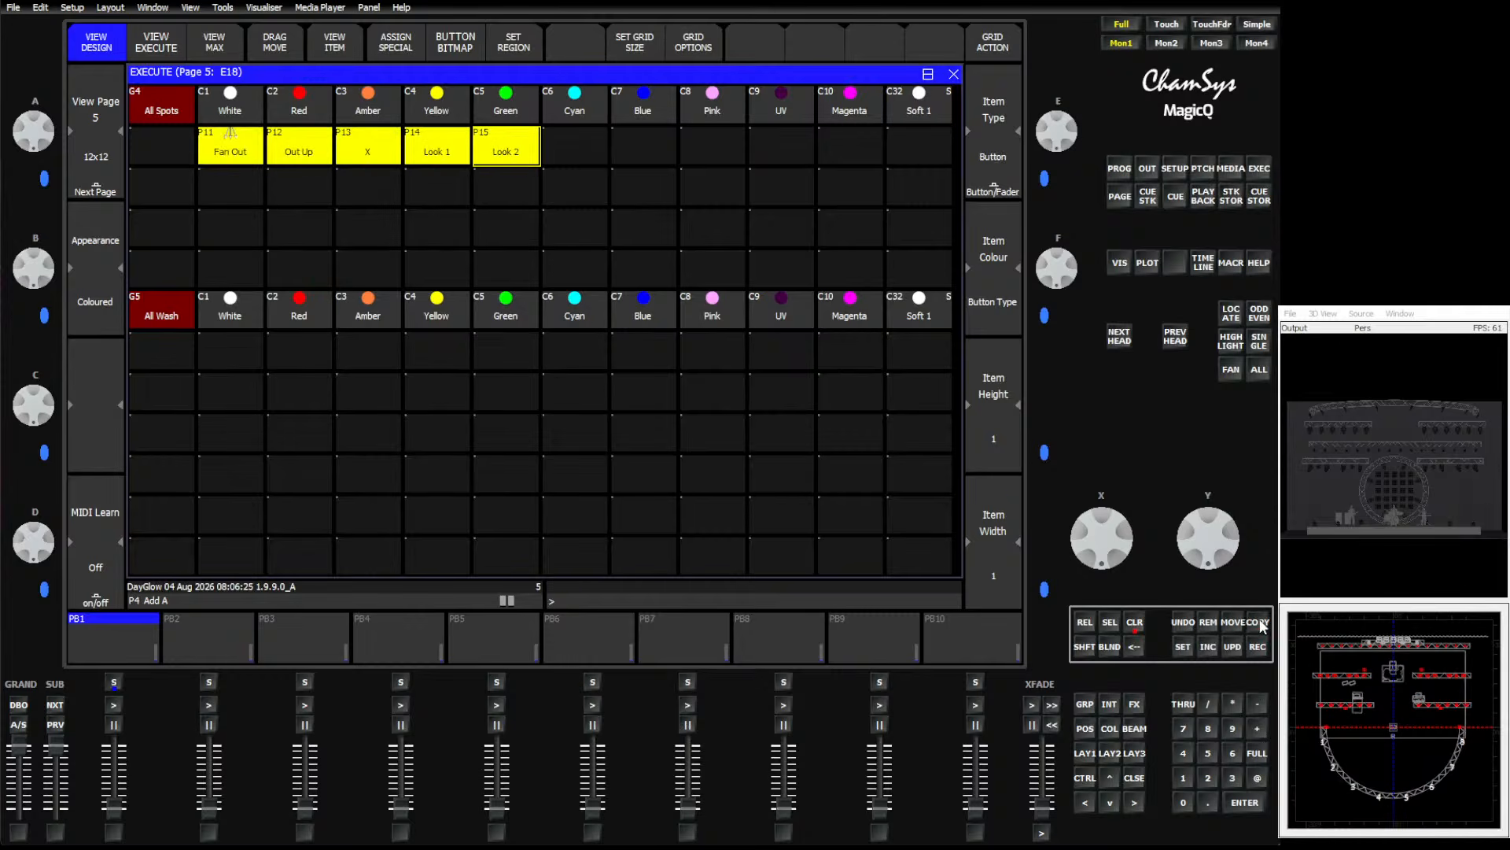
click(1259, 627)
click(232, 351)
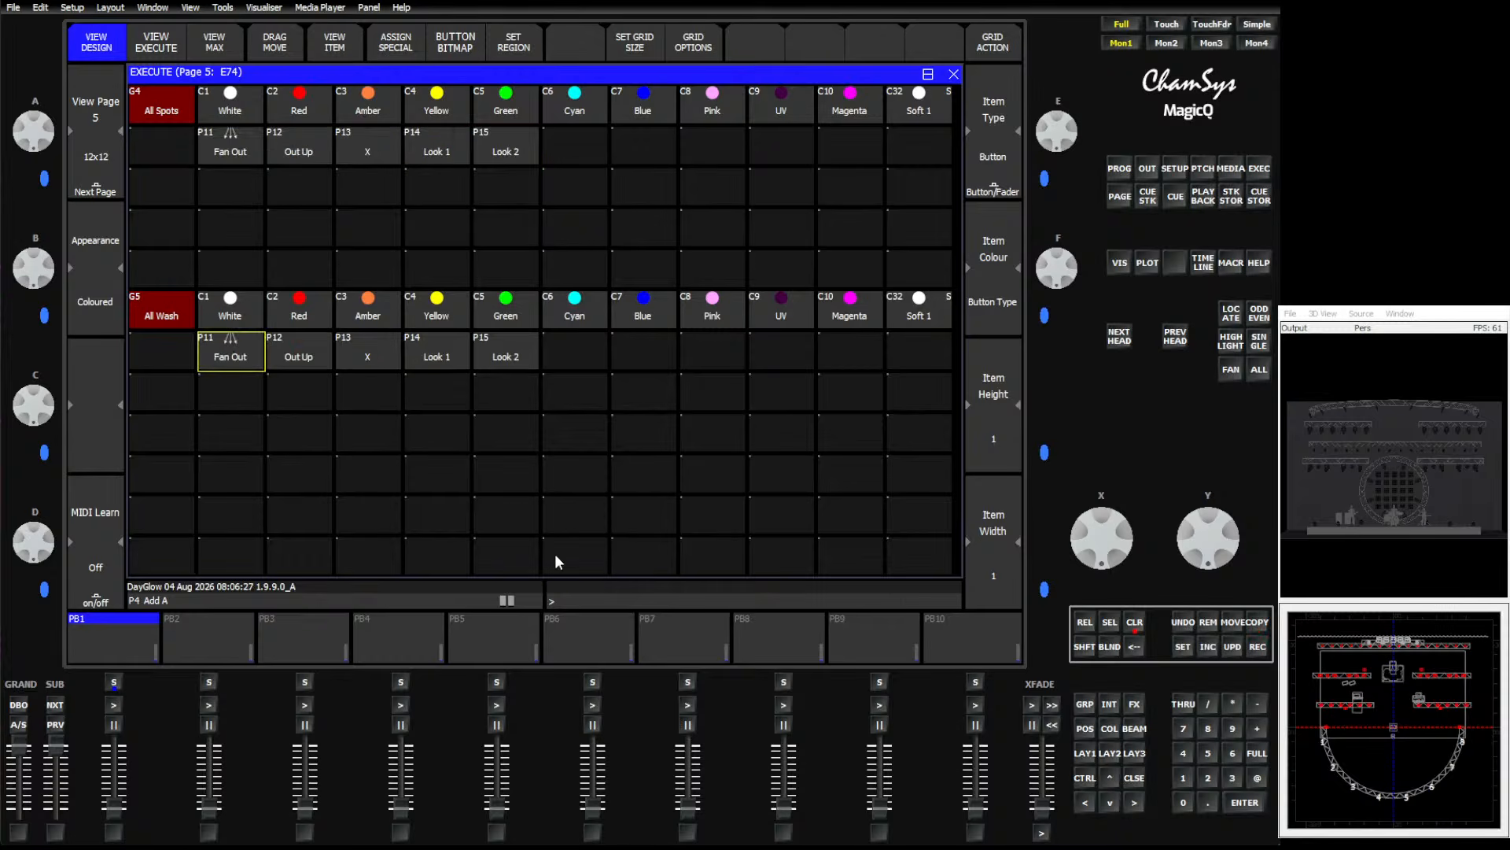
Copy the Soft POS palette into the last cell of both position rows in the Execute grid.
click(1085, 729)
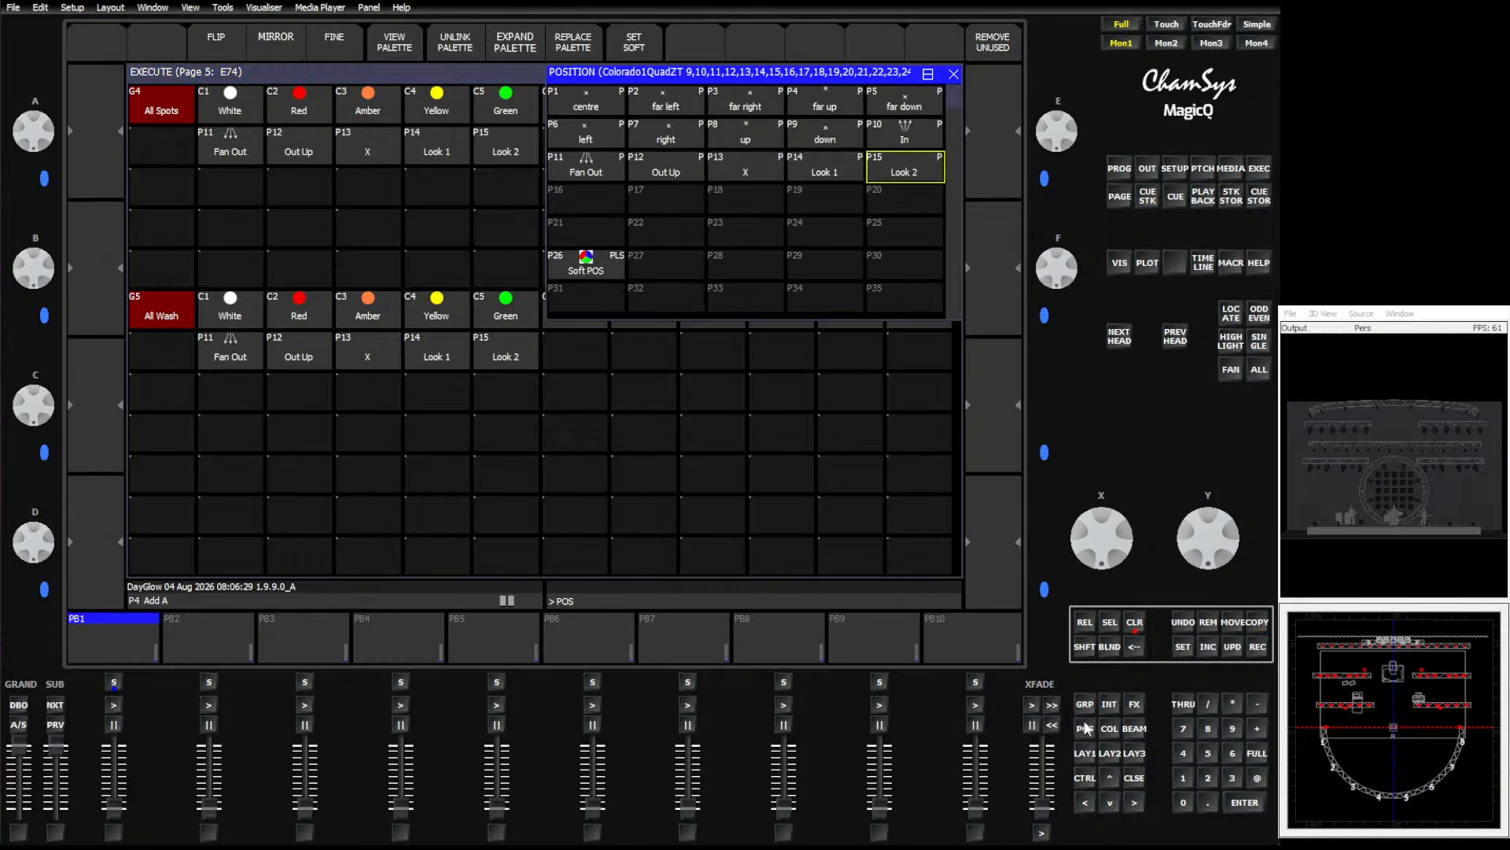
click(1261, 621)
click(605, 269)
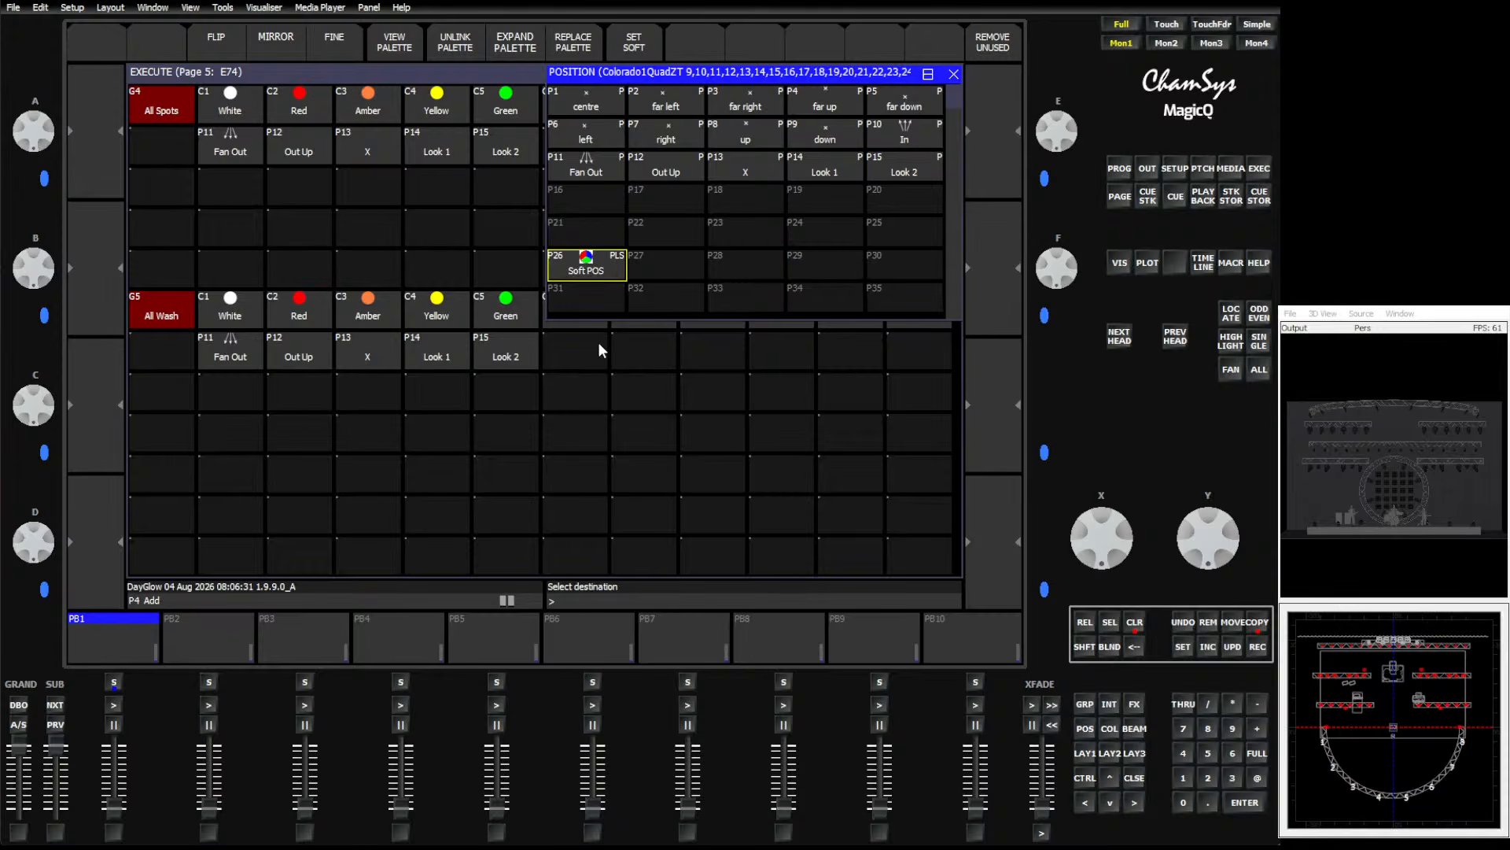
click(918, 355)
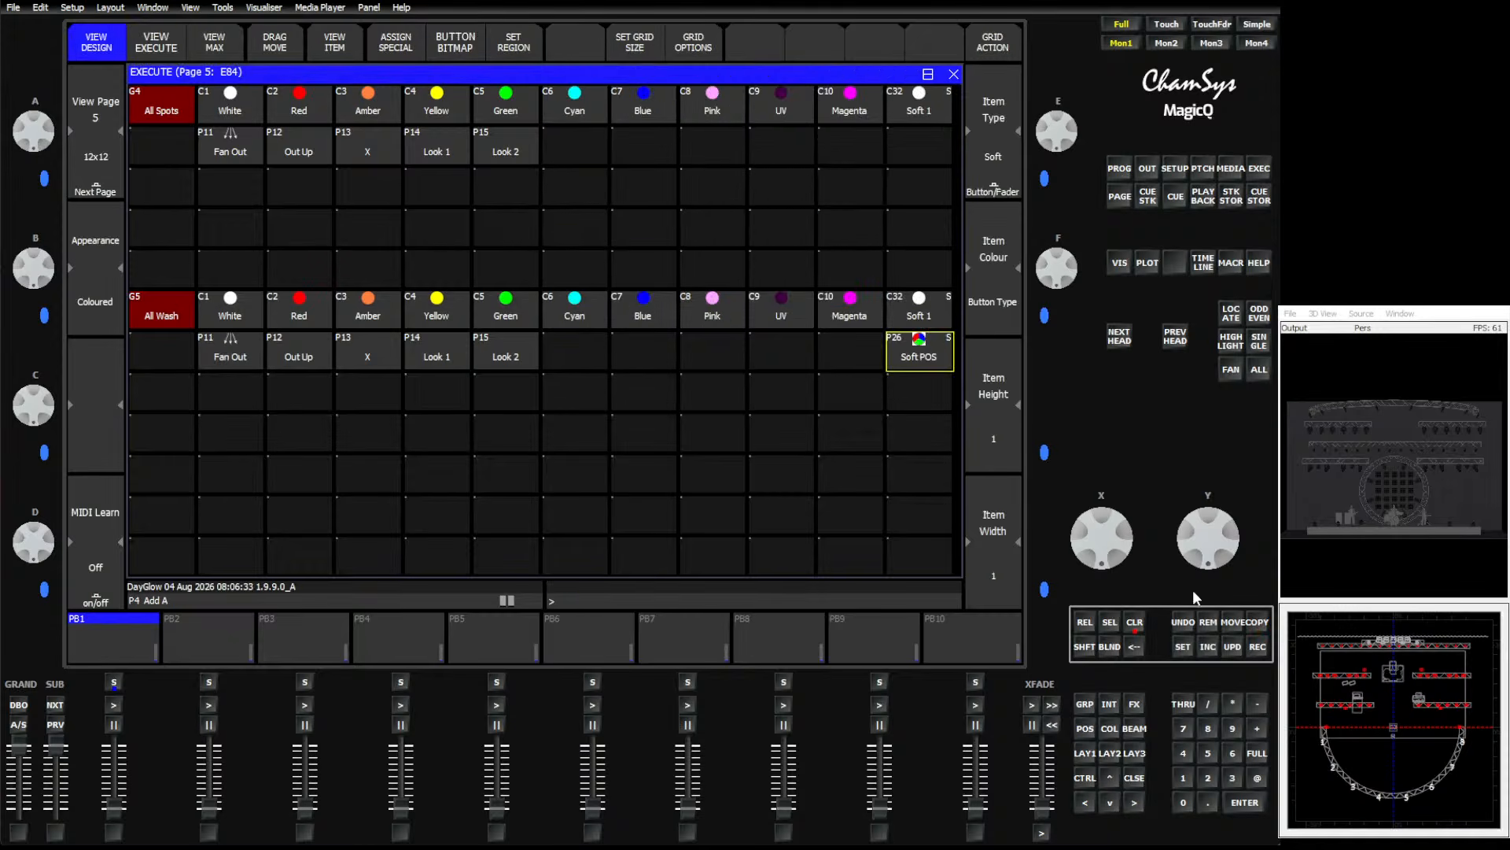
click(1257, 621)
click(916, 150)
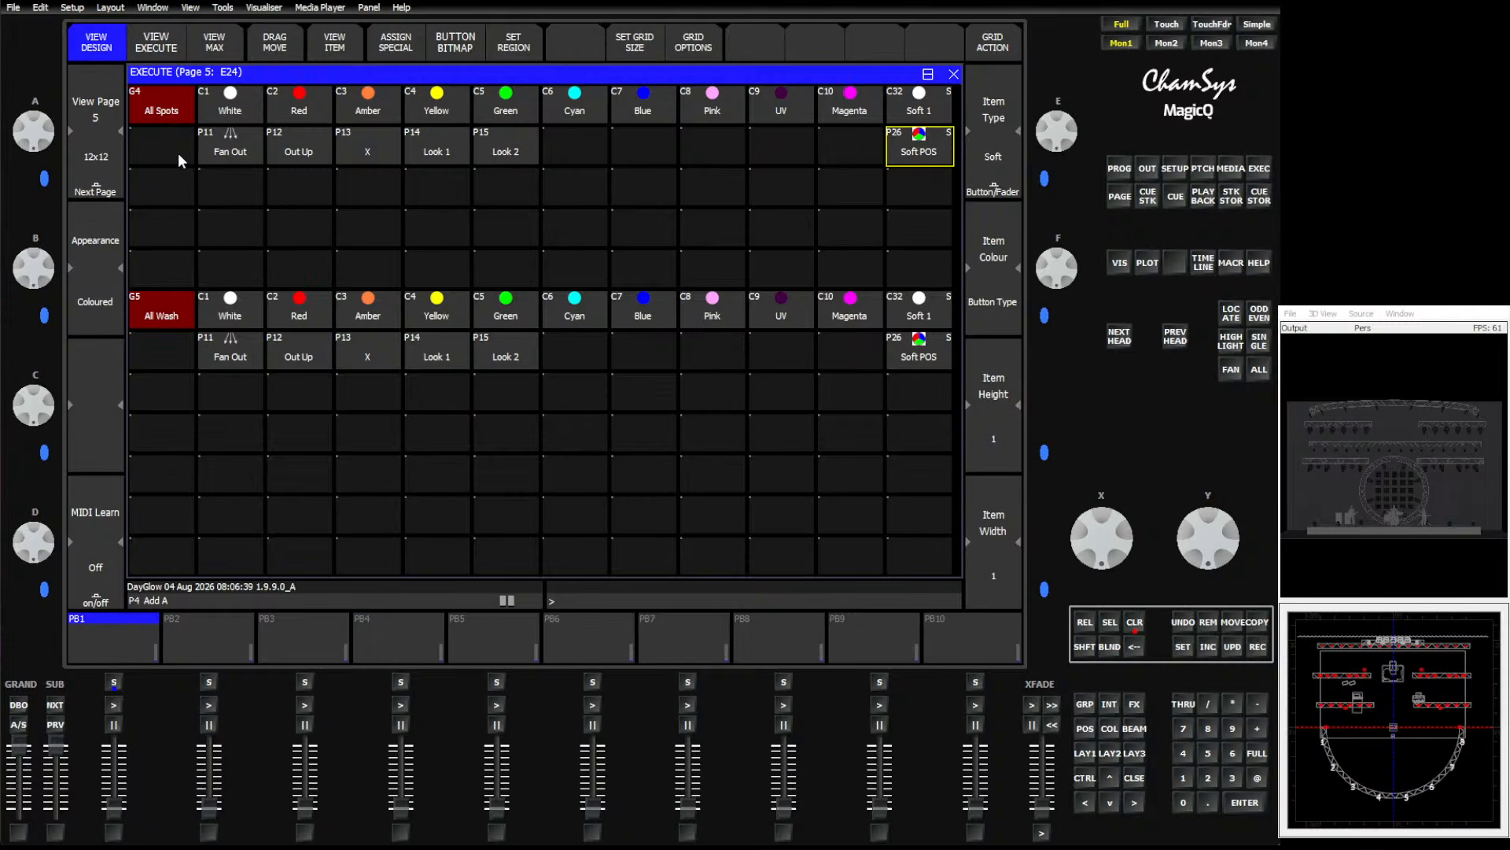
Clear the programmer and select the All Spots group at full intensity.
click(1084, 753)
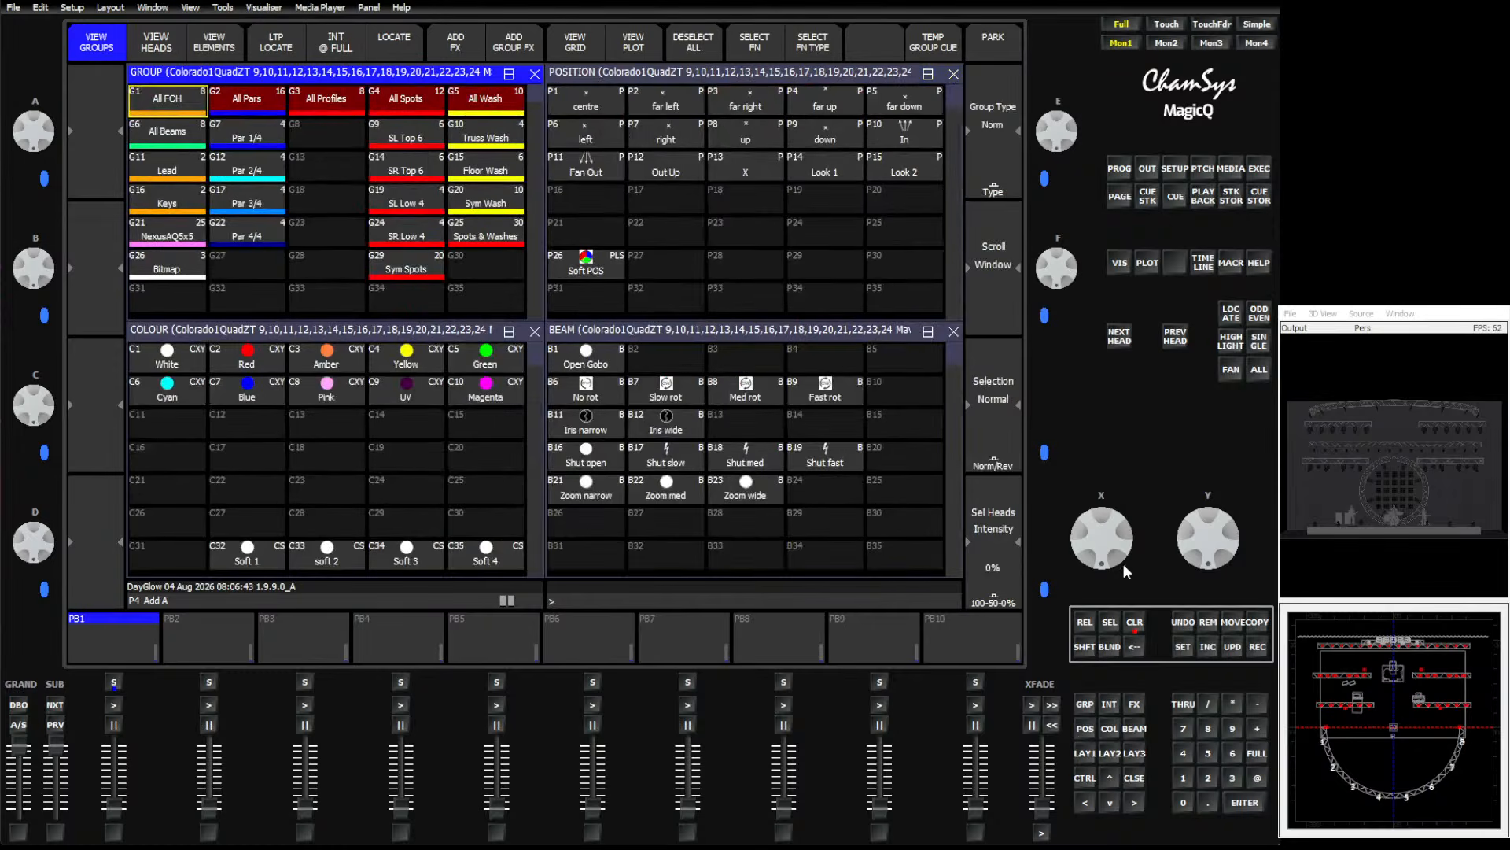
click(1135, 622)
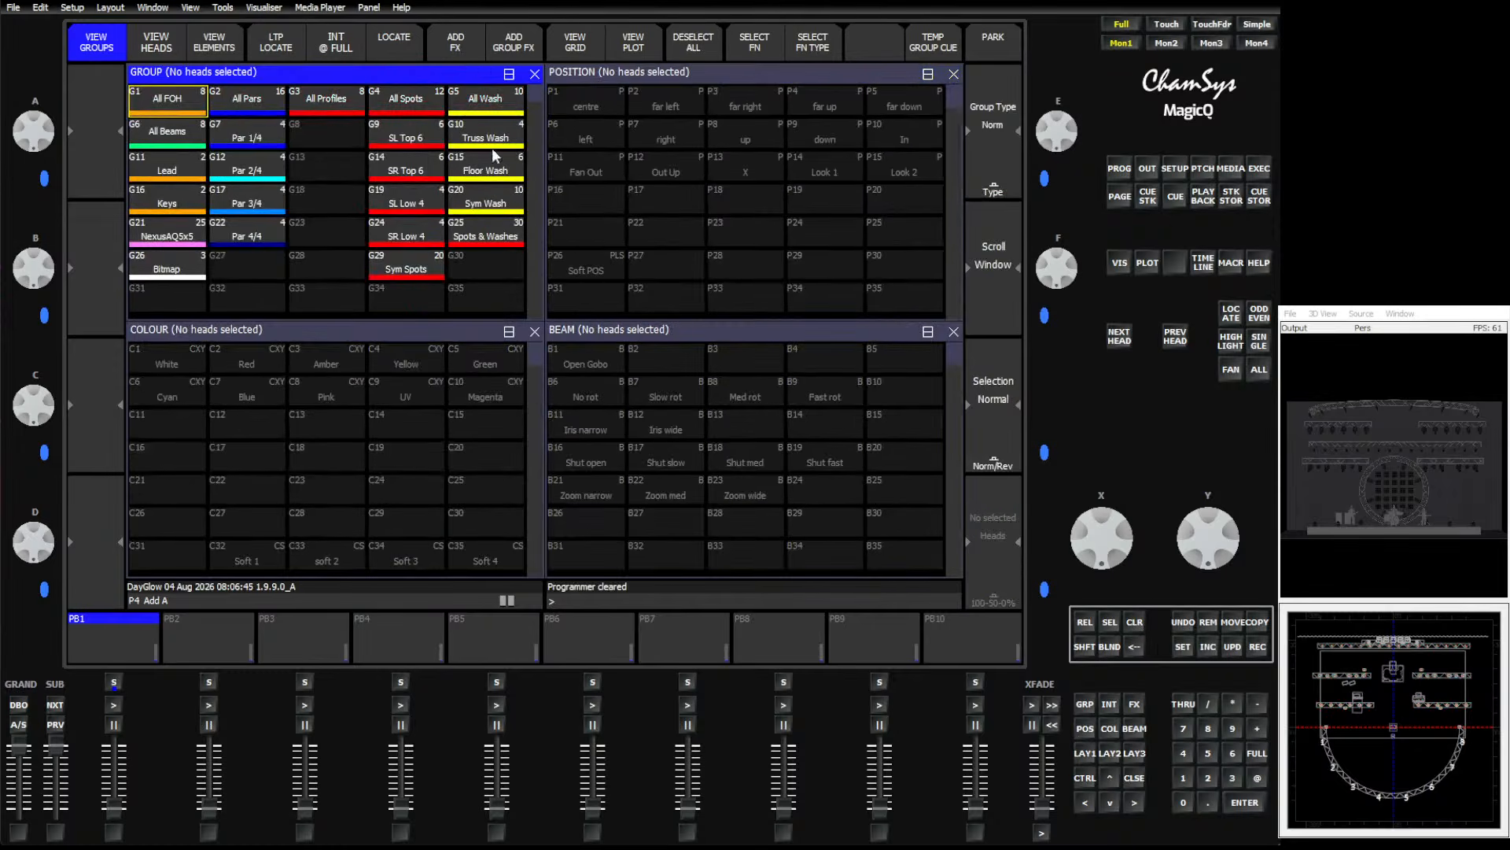
click(429, 103)
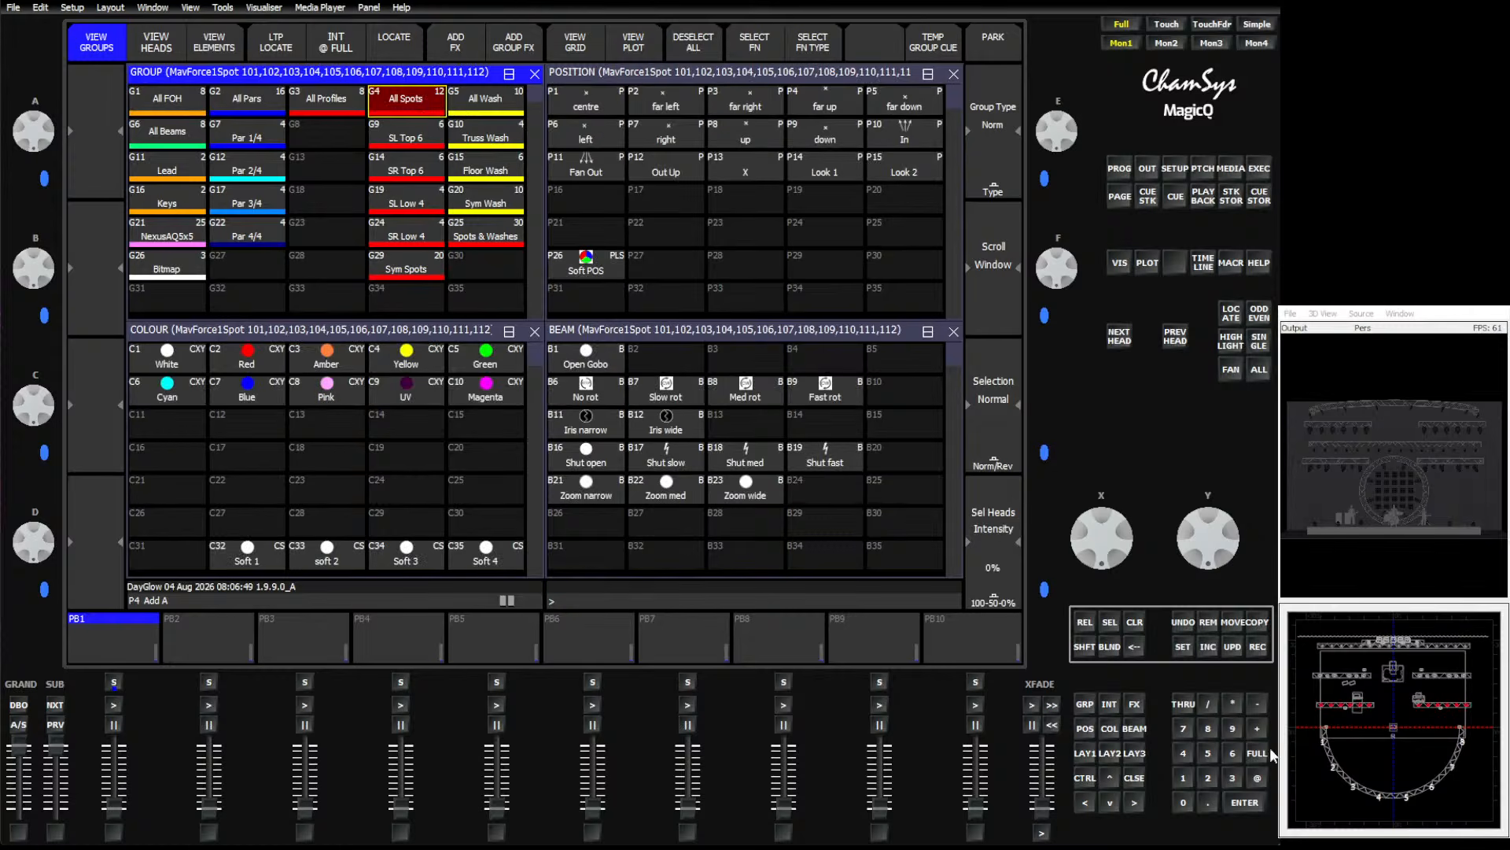
click(1256, 755)
click(1245, 803)
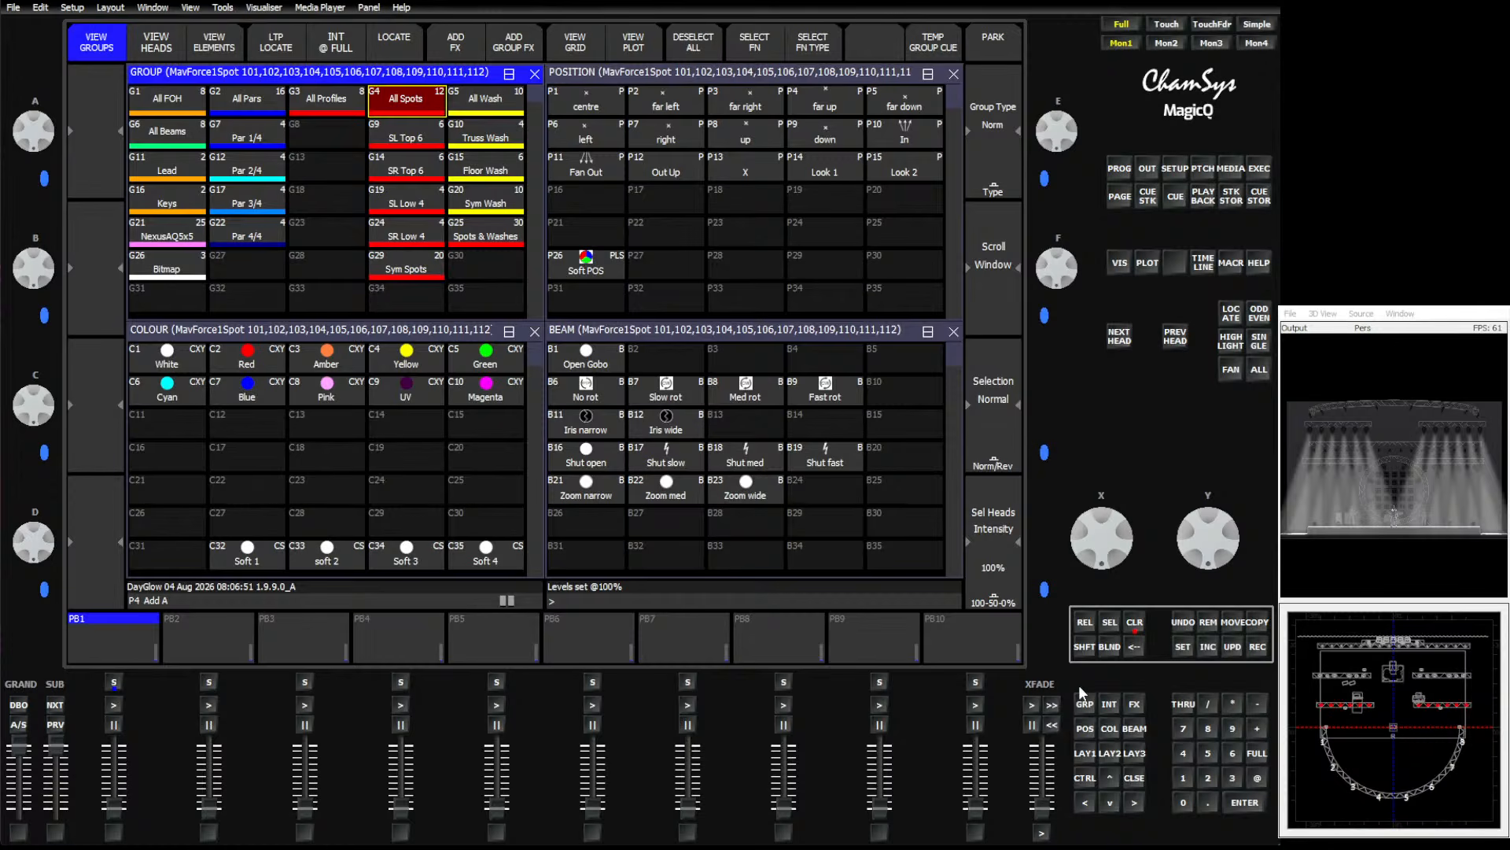
Apply the Shut slow, Shut med and Shut fast beam palettes to the spots, finishing with Shut open.
click(598, 452)
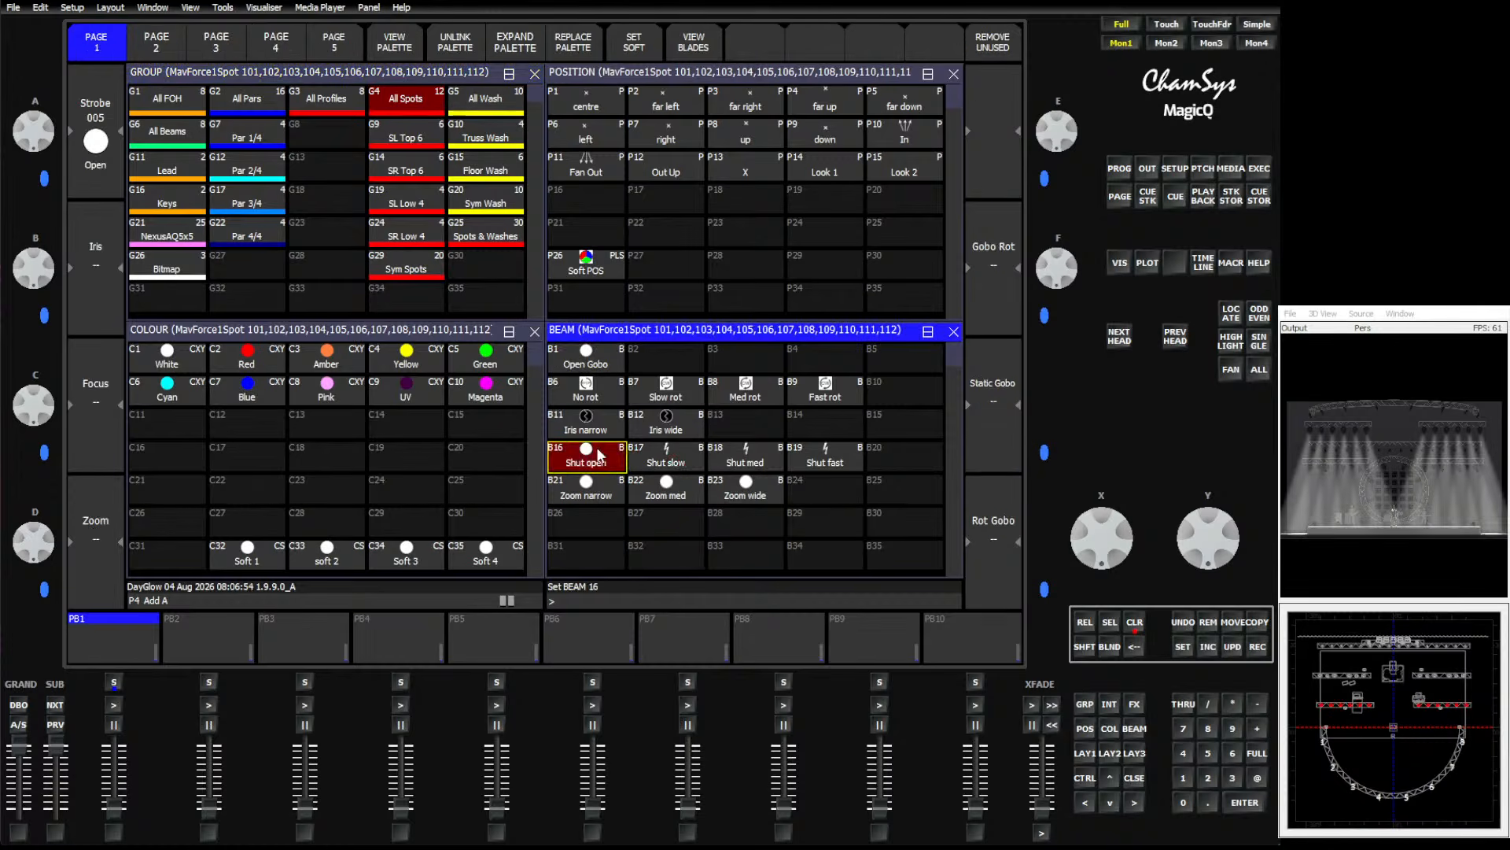
click(725, 462)
click(826, 466)
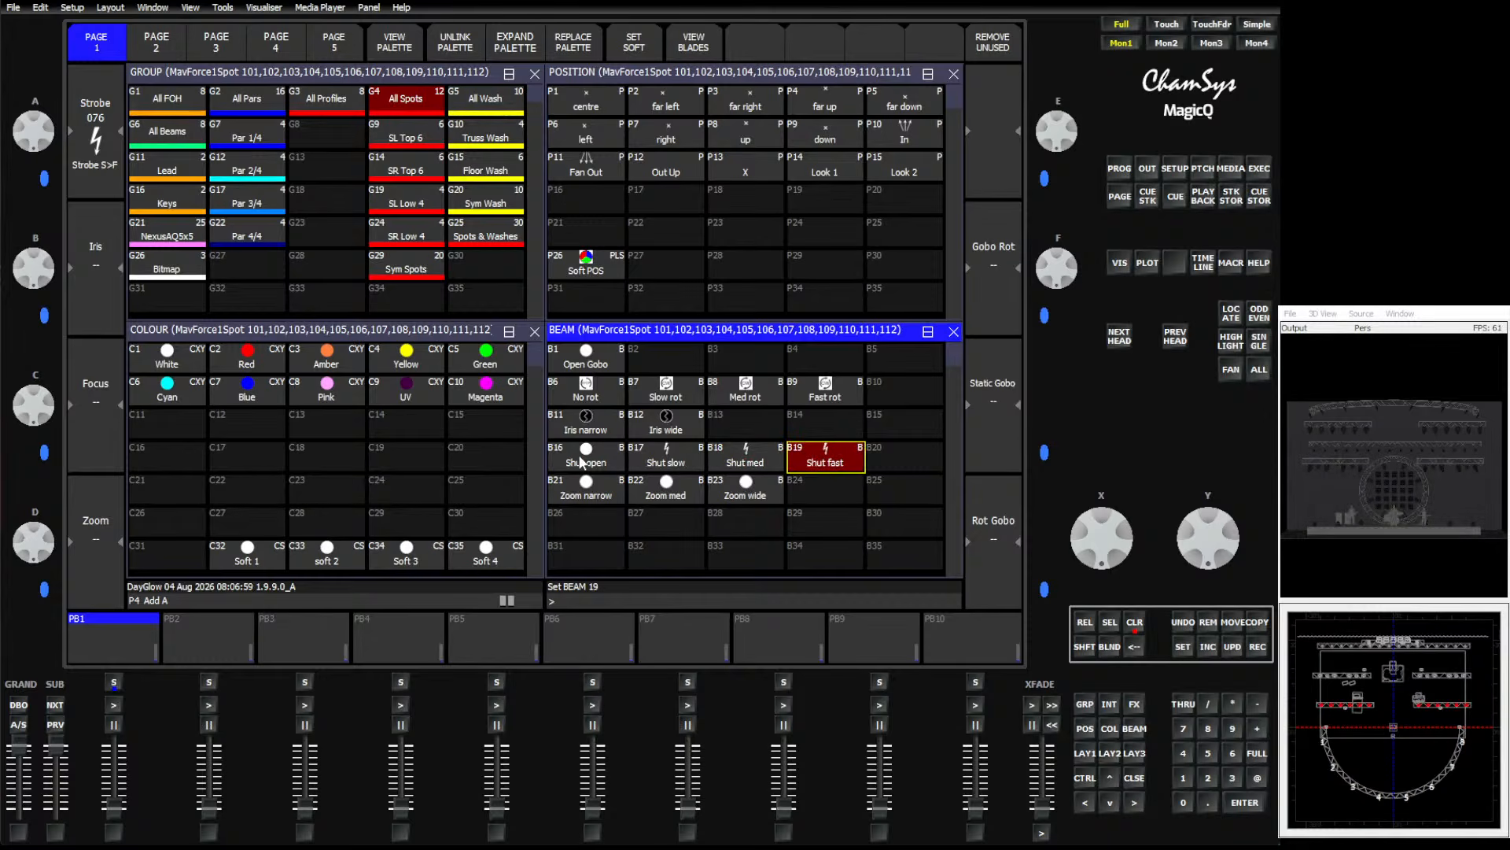
click(1120, 169)
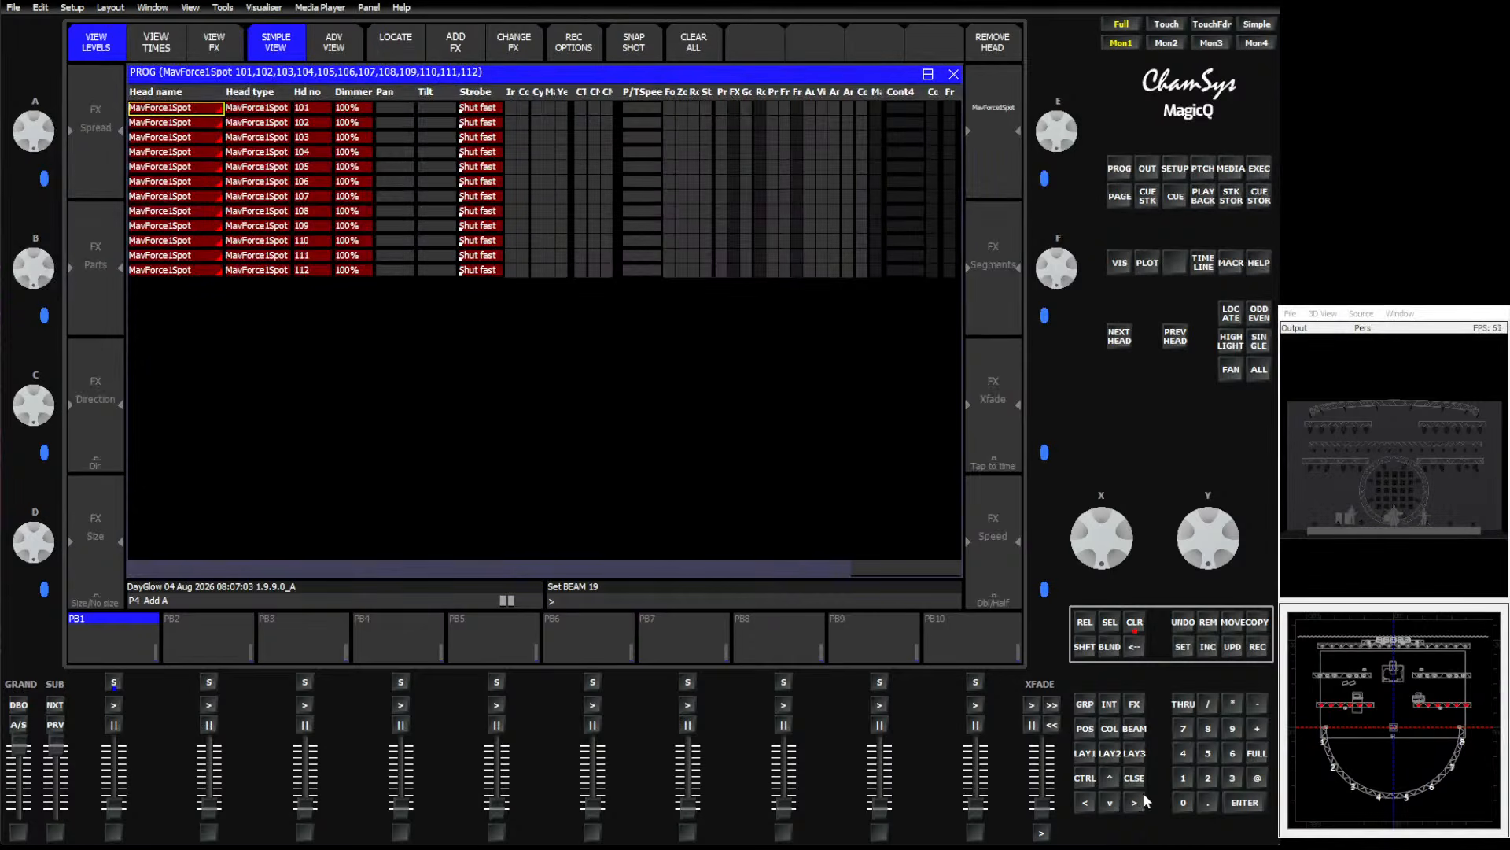
click(1137, 729)
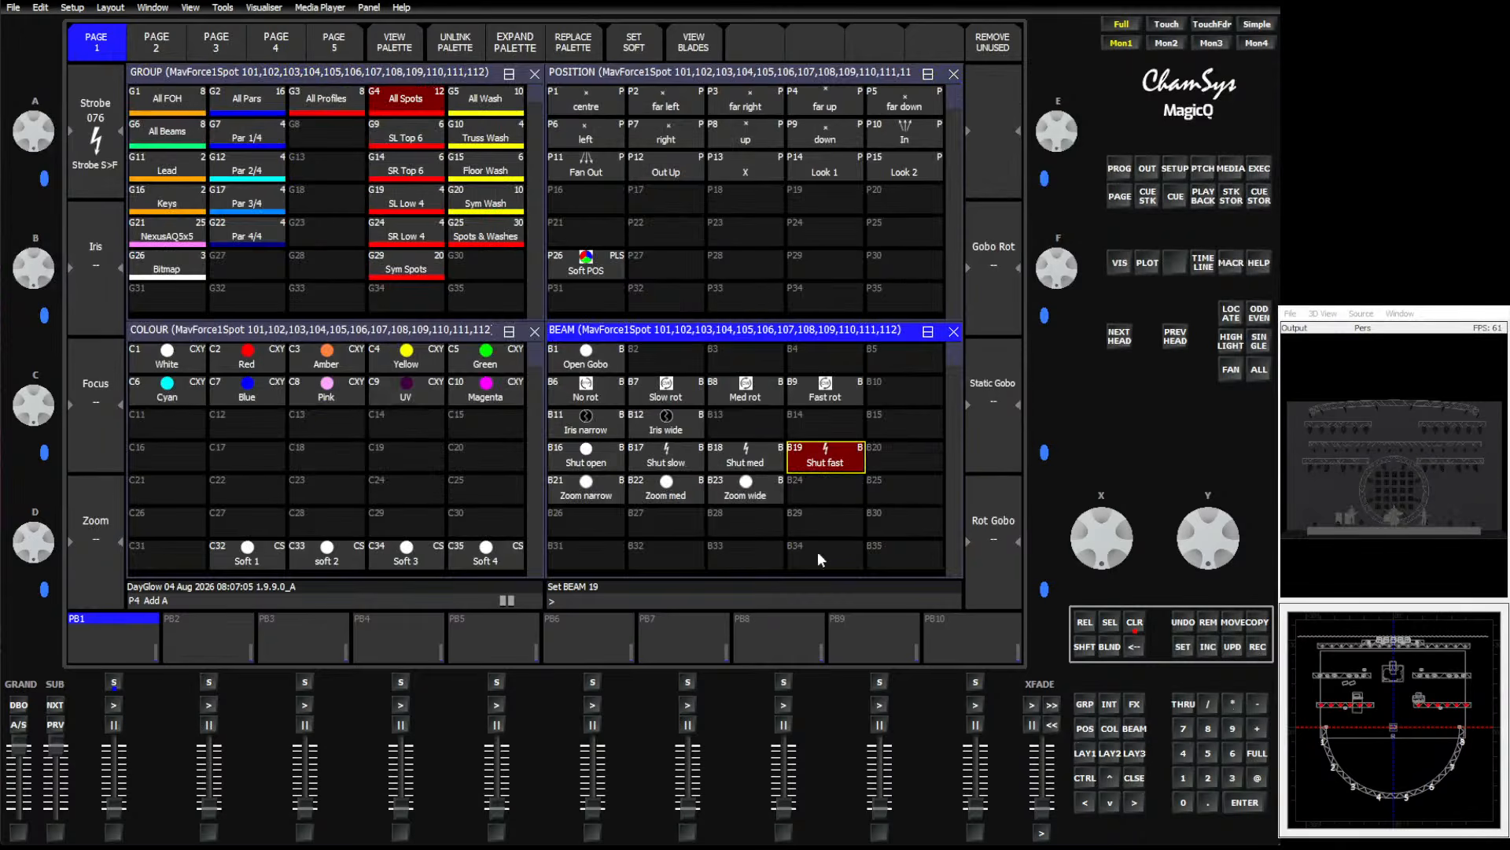
click(594, 464)
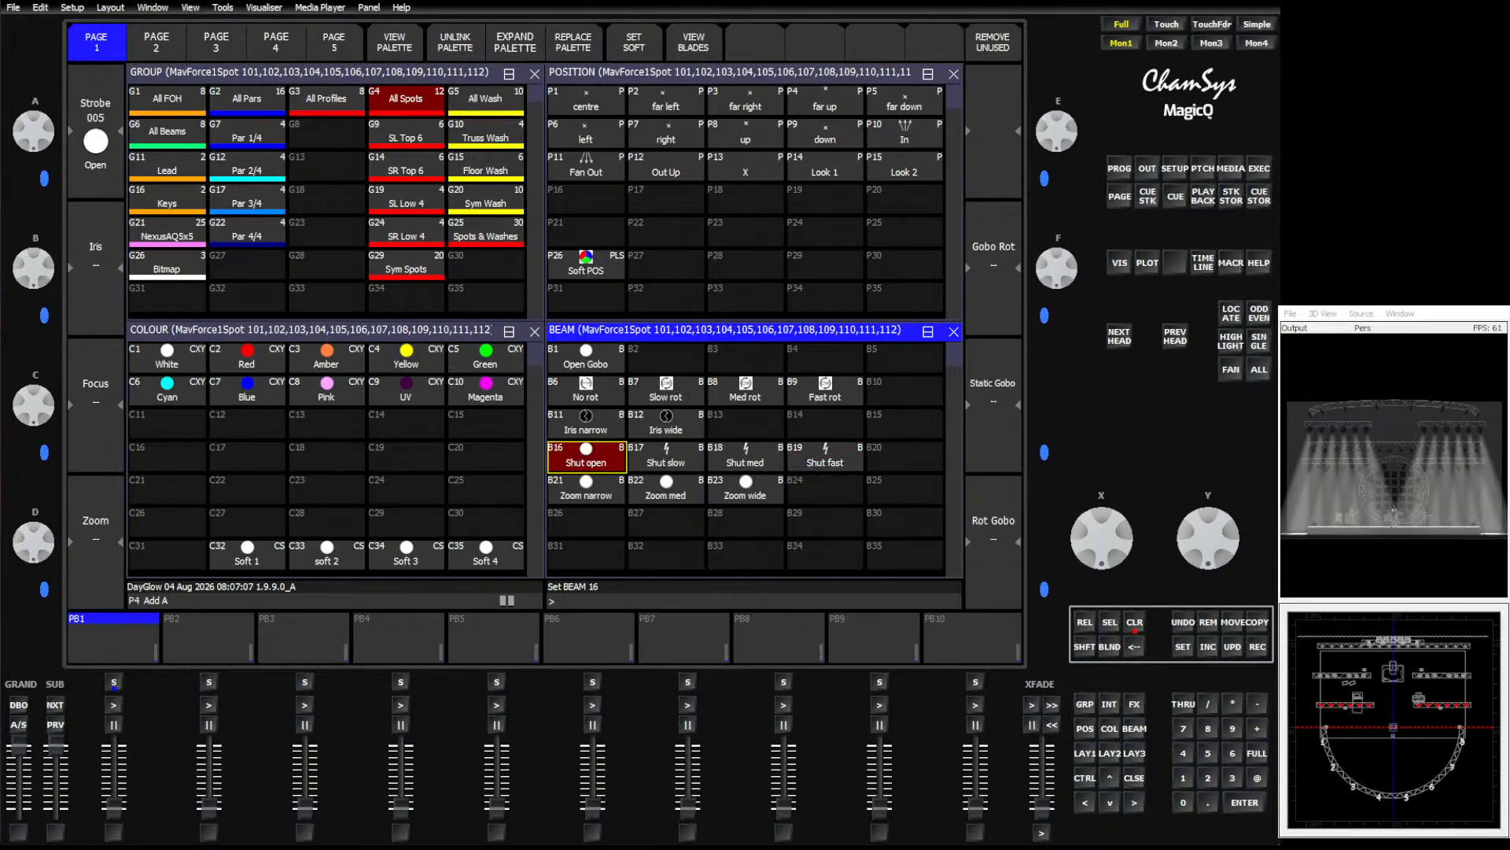
Record a beam palette named Soft Shut in B32.
click(1258, 648)
text(Soft Shut)
click(687, 555)
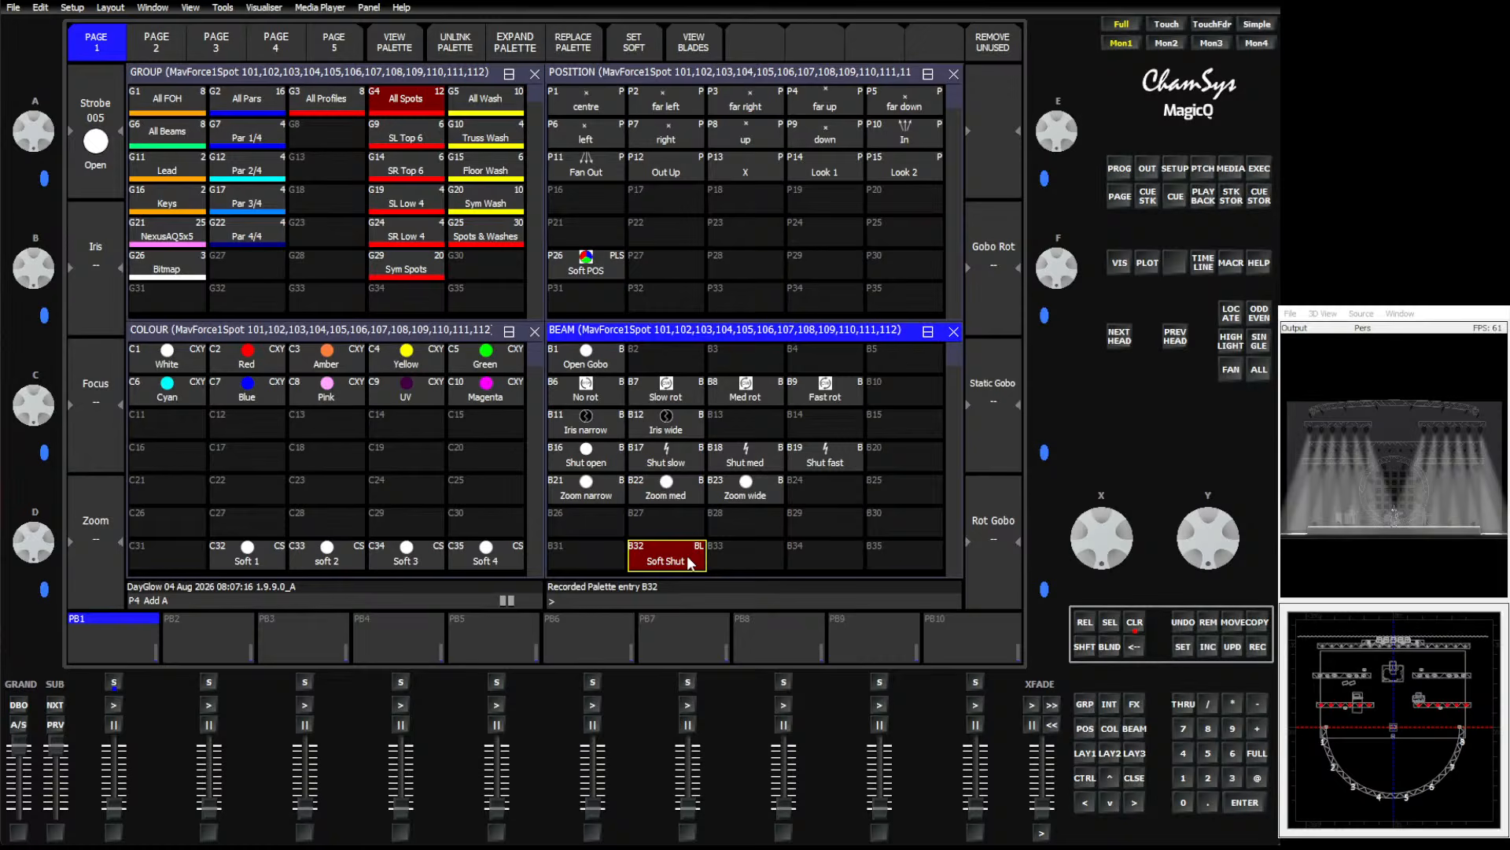
Set Soft Shut as a soft palette and move it to B20 beside the shutter palettes.
click(647, 45)
click(1232, 623)
click(701, 566)
click(904, 458)
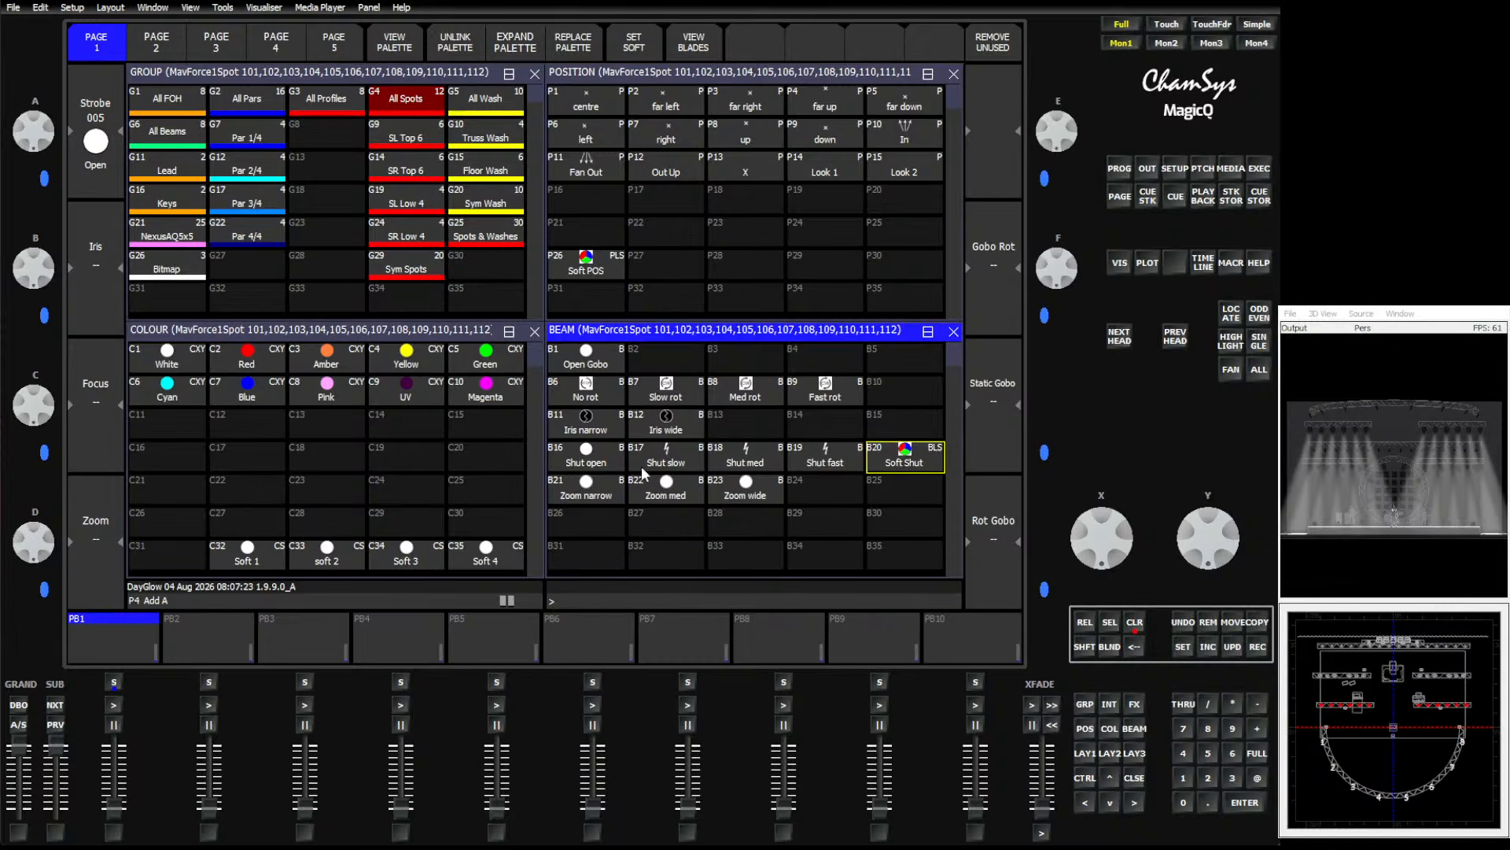
Copy the five shutter beam palettes, Shut open through Soft Shut, onto the Execute page below the position buttons.
drag(596, 460, 900, 460)
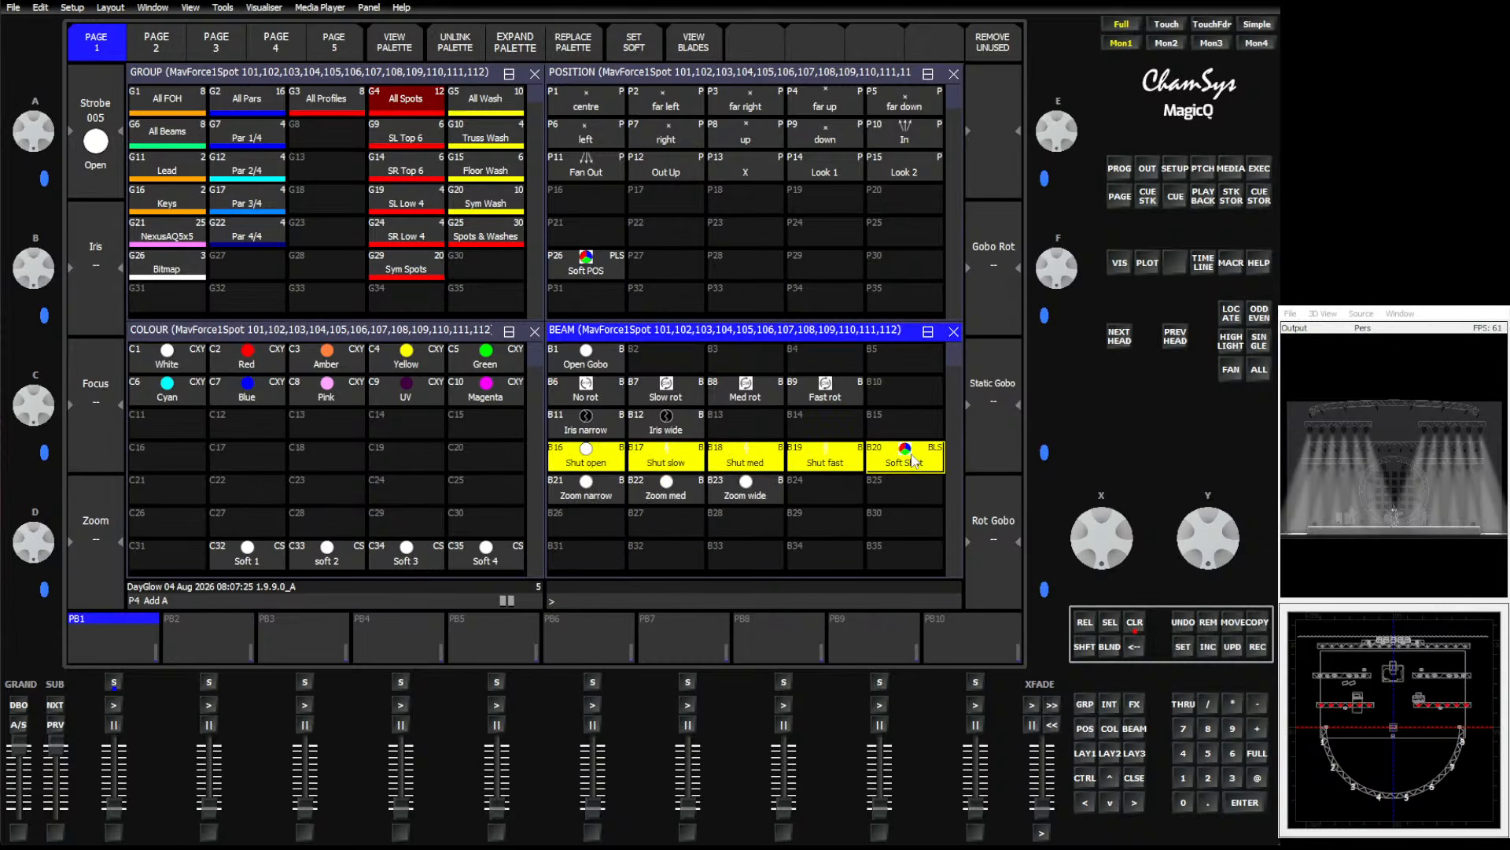
click(1261, 624)
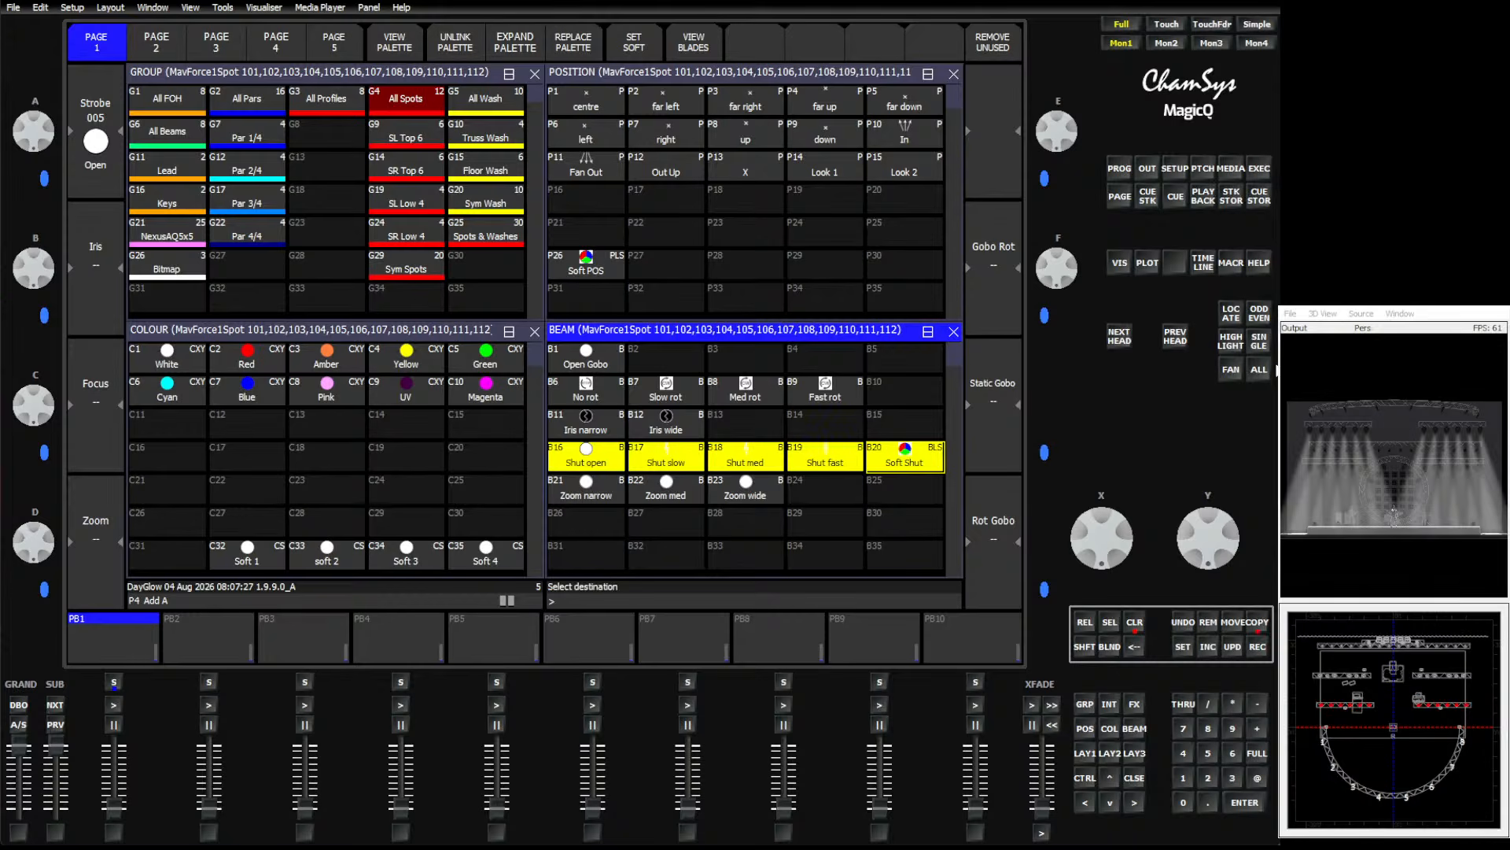
click(1259, 169)
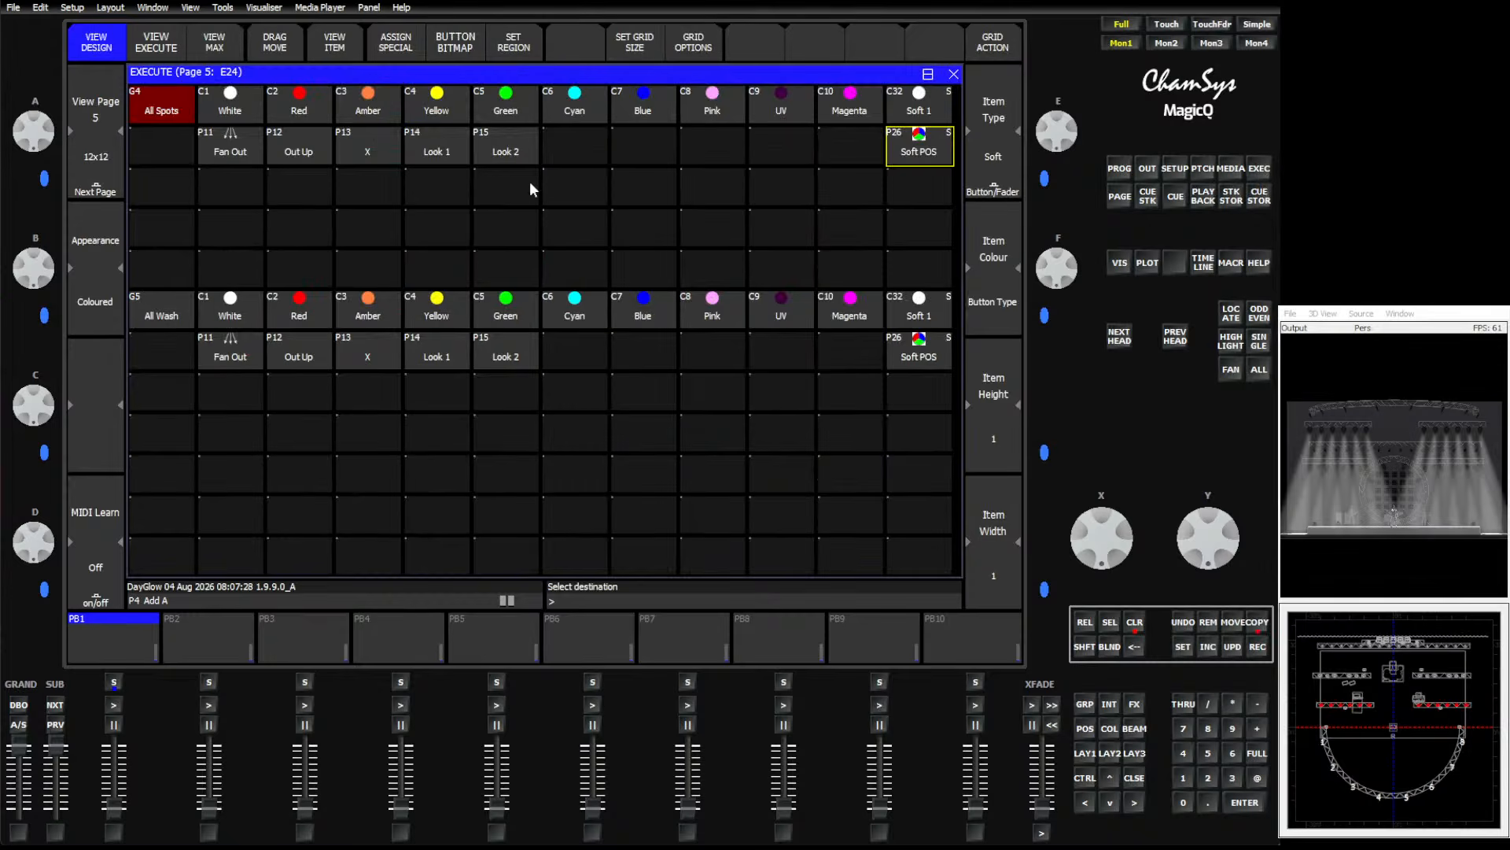
click(241, 201)
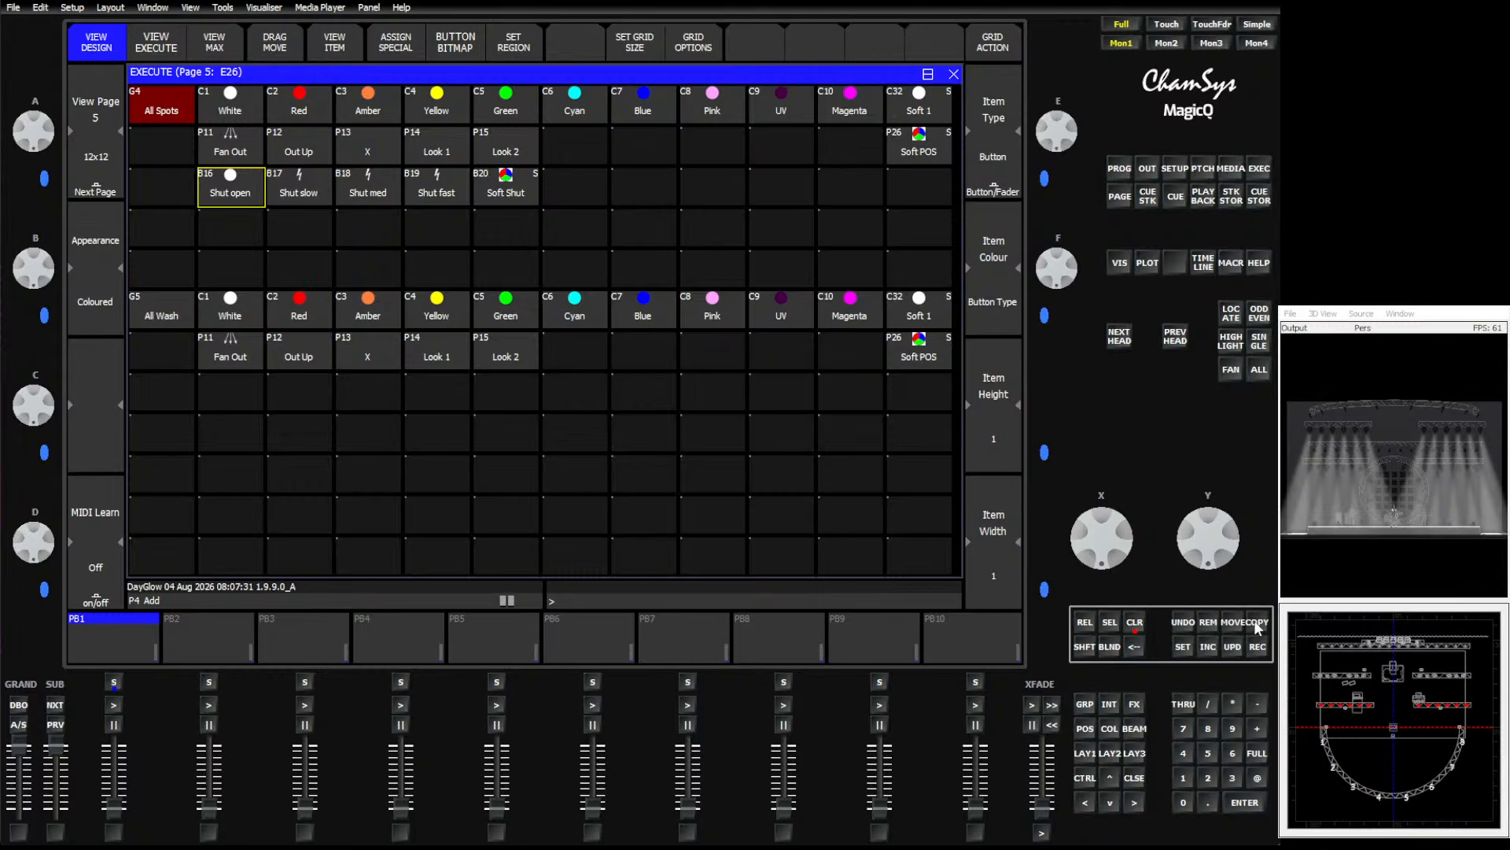
Move the Soft Shut button to the last column of its row on the Execute page.
click(1228, 626)
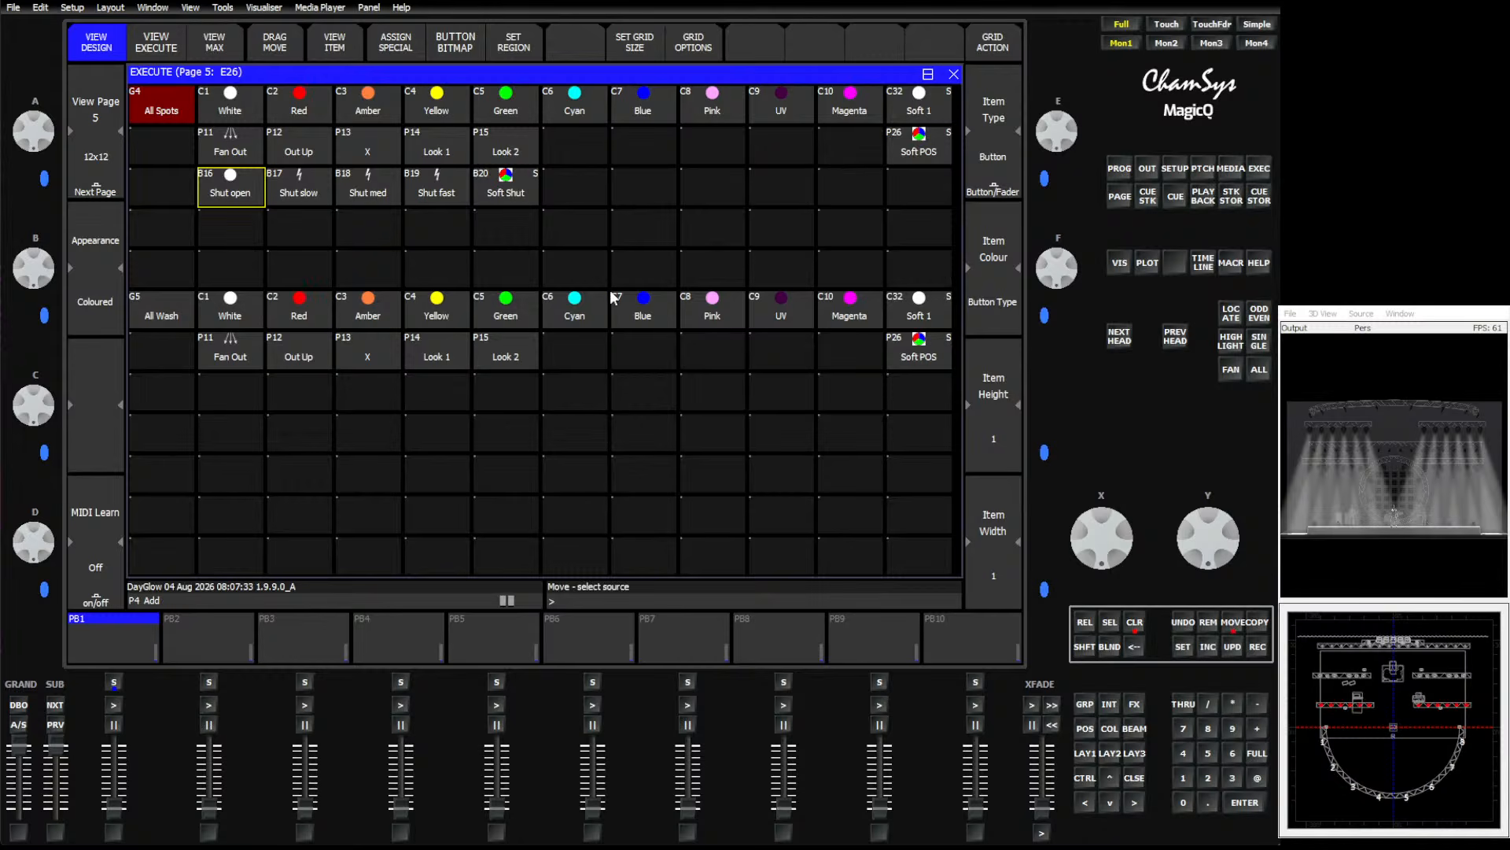
click(521, 193)
click(911, 188)
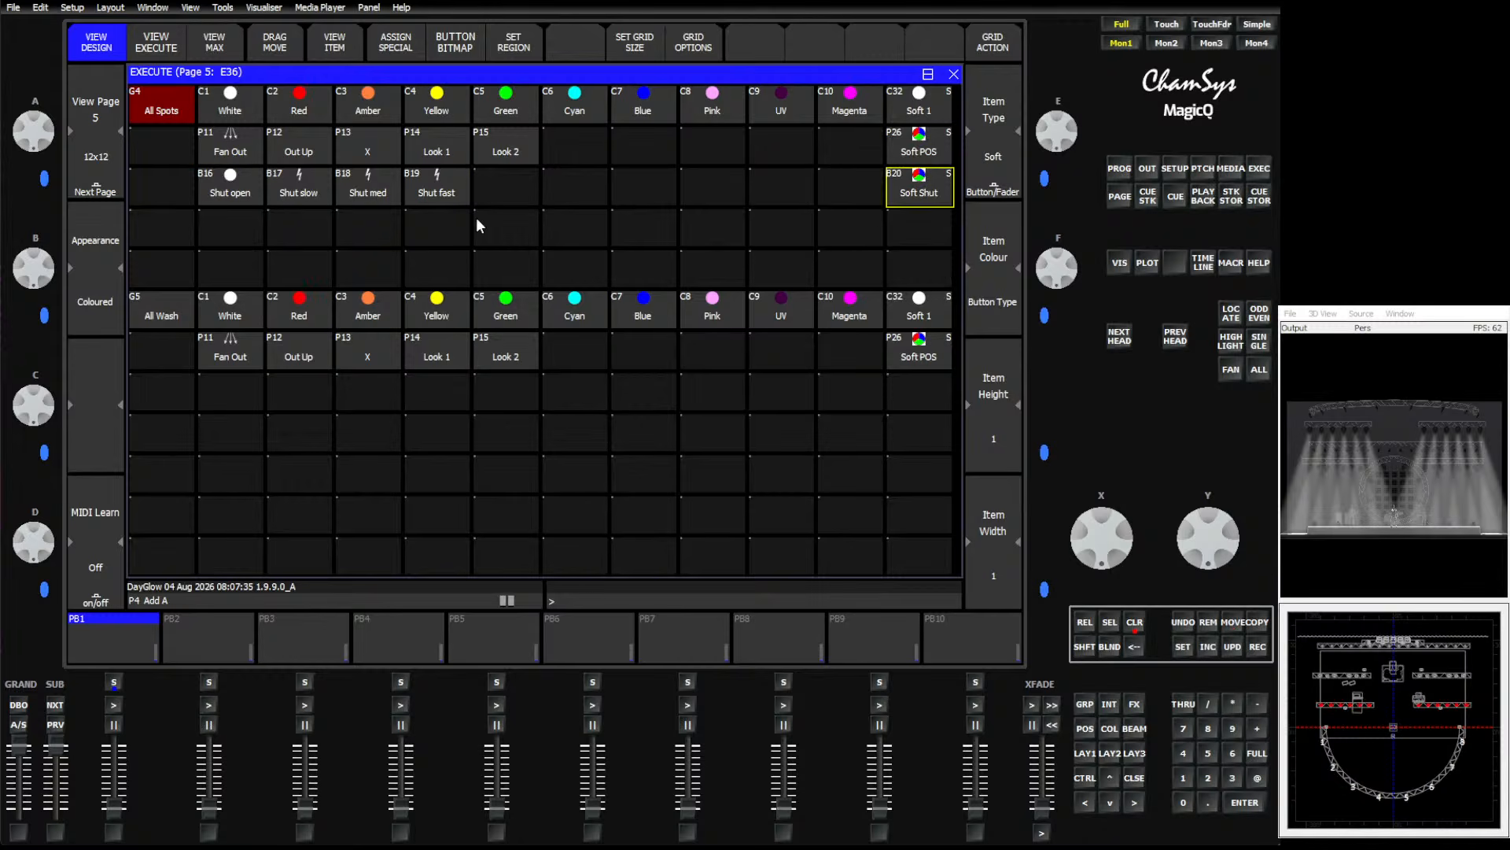
Move the whole block of spot and wash buttons down three rows on the Execute page.
drag(154, 99, 914, 356)
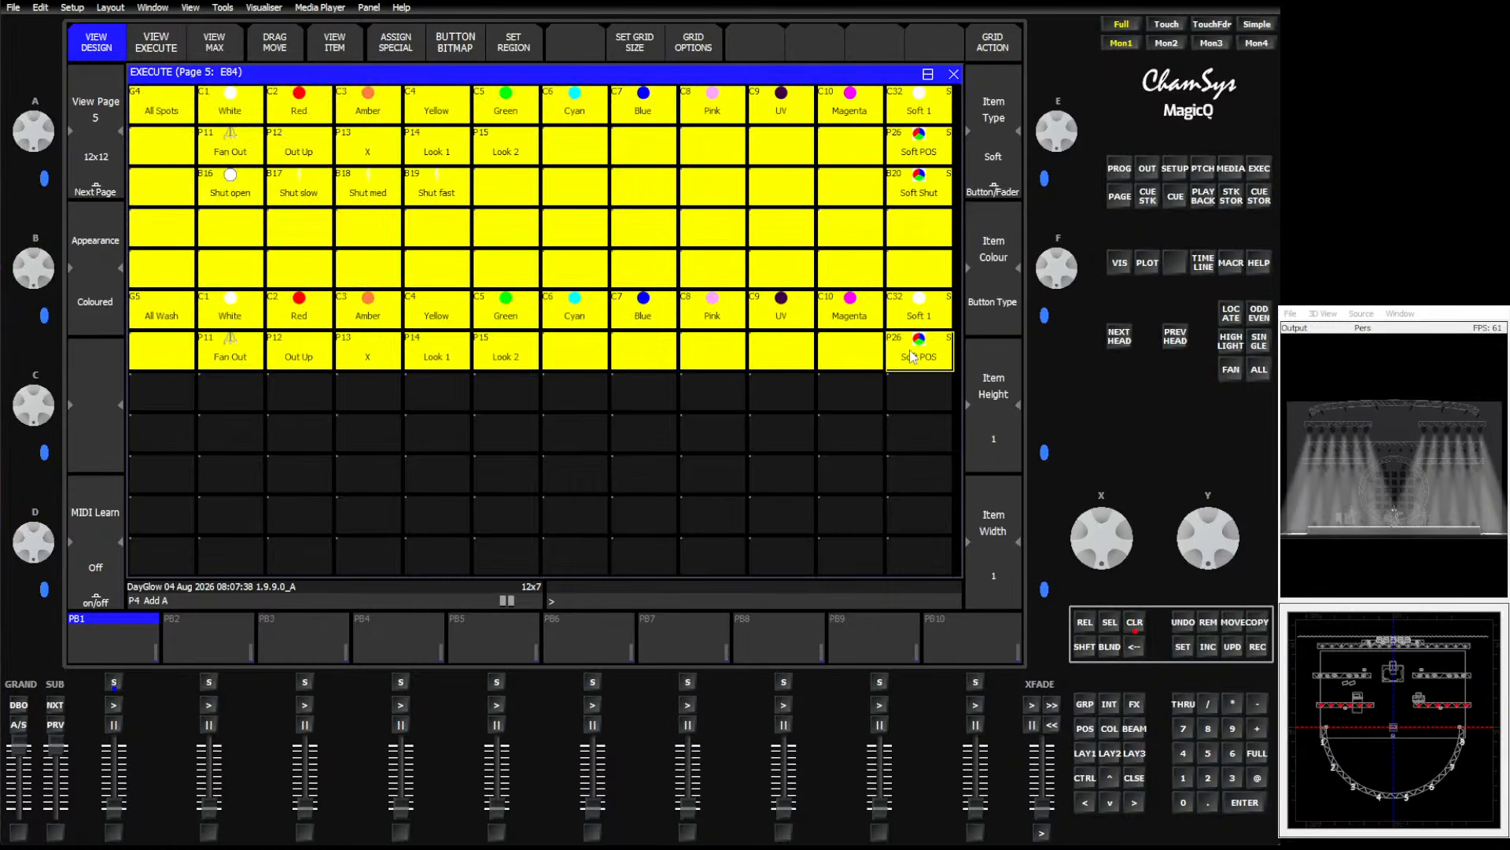
click(1233, 623)
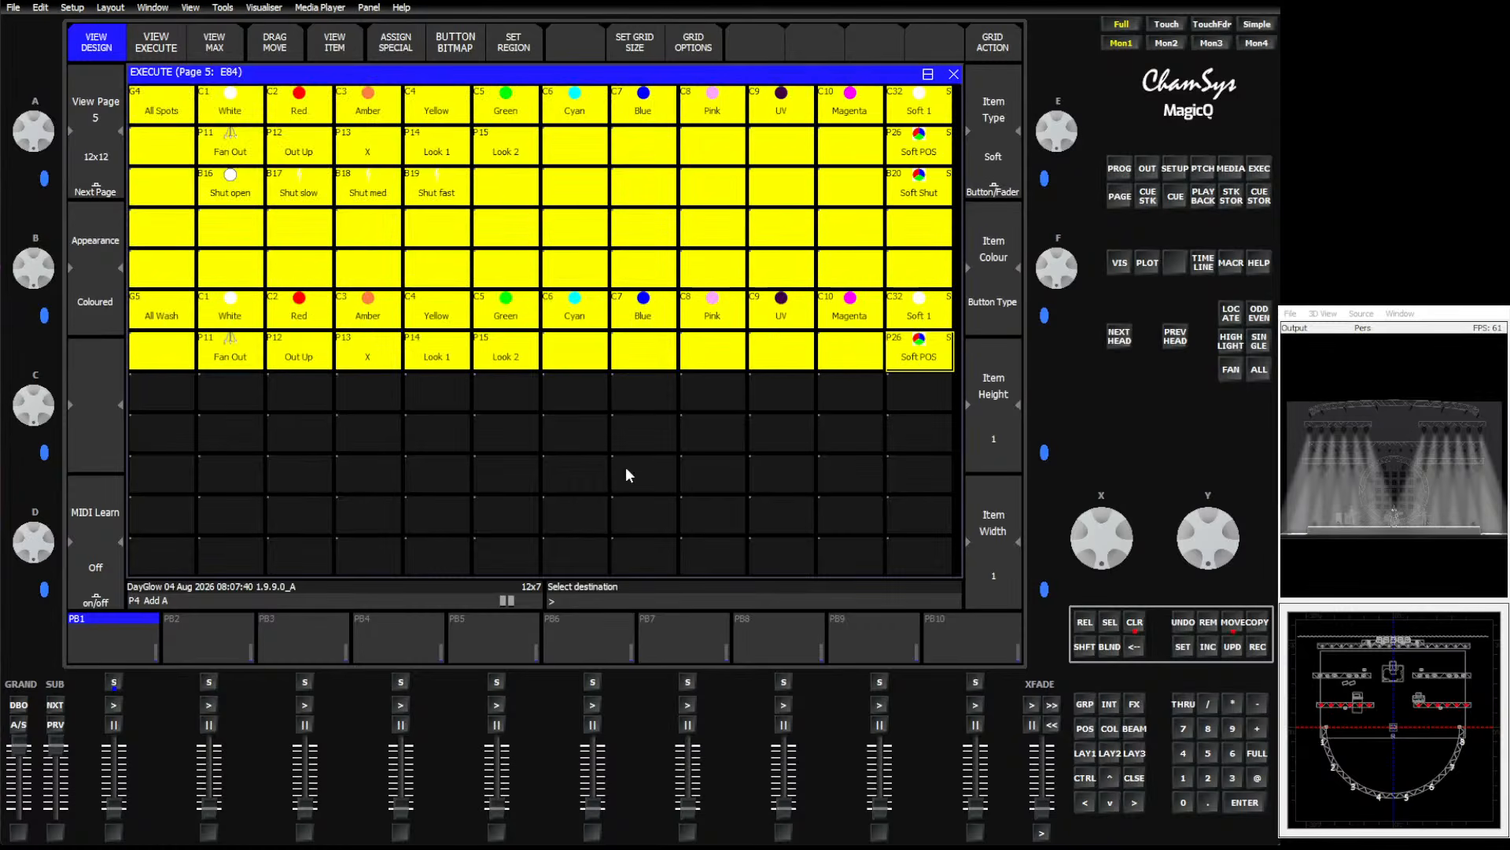
click(182, 229)
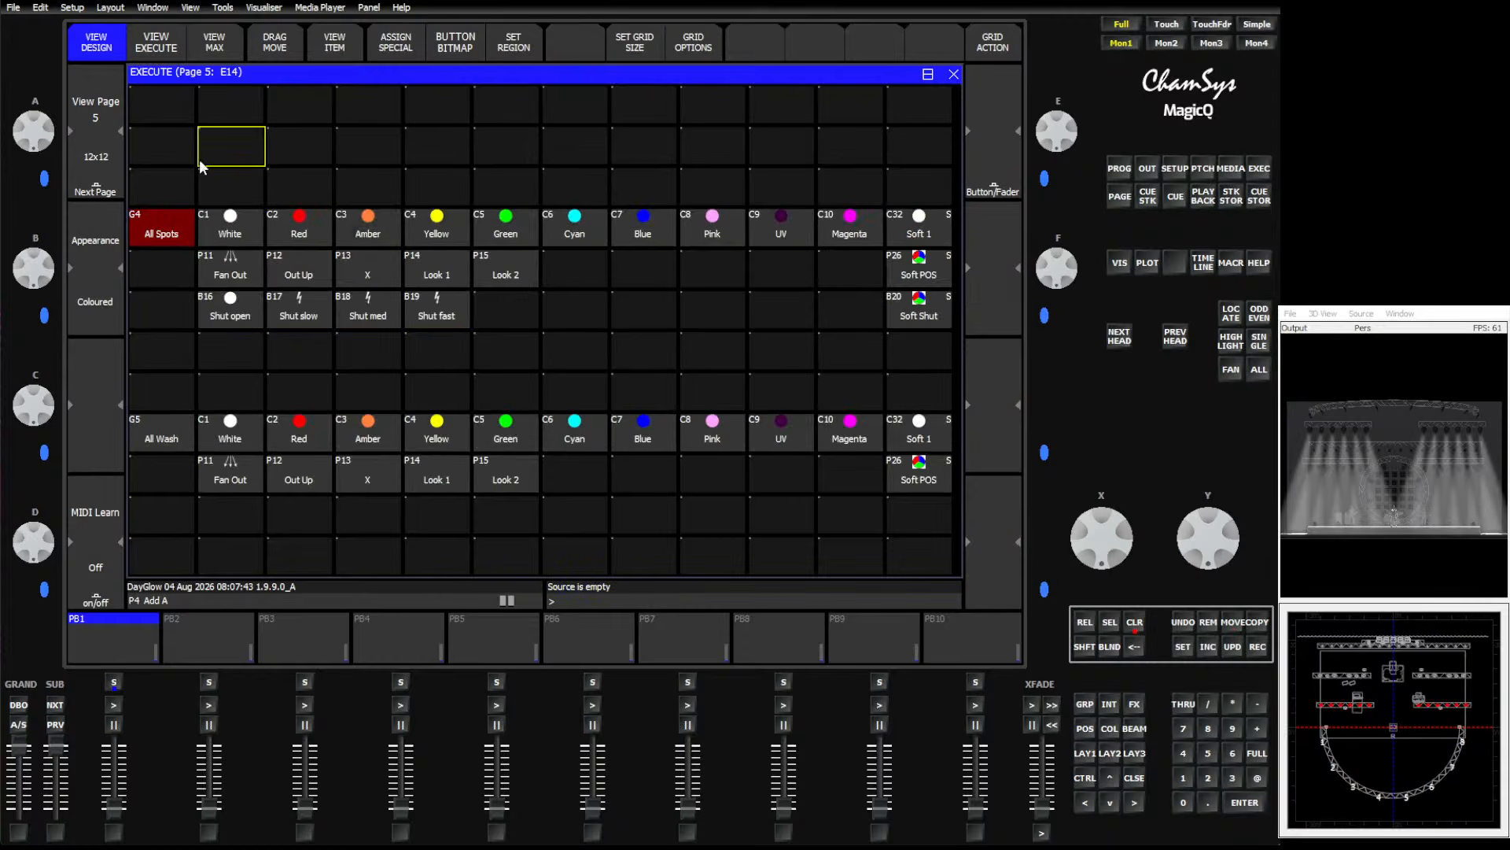
Add All Wash to the All Spots selection and record it as a new group named All ML in G35.
click(1084, 705)
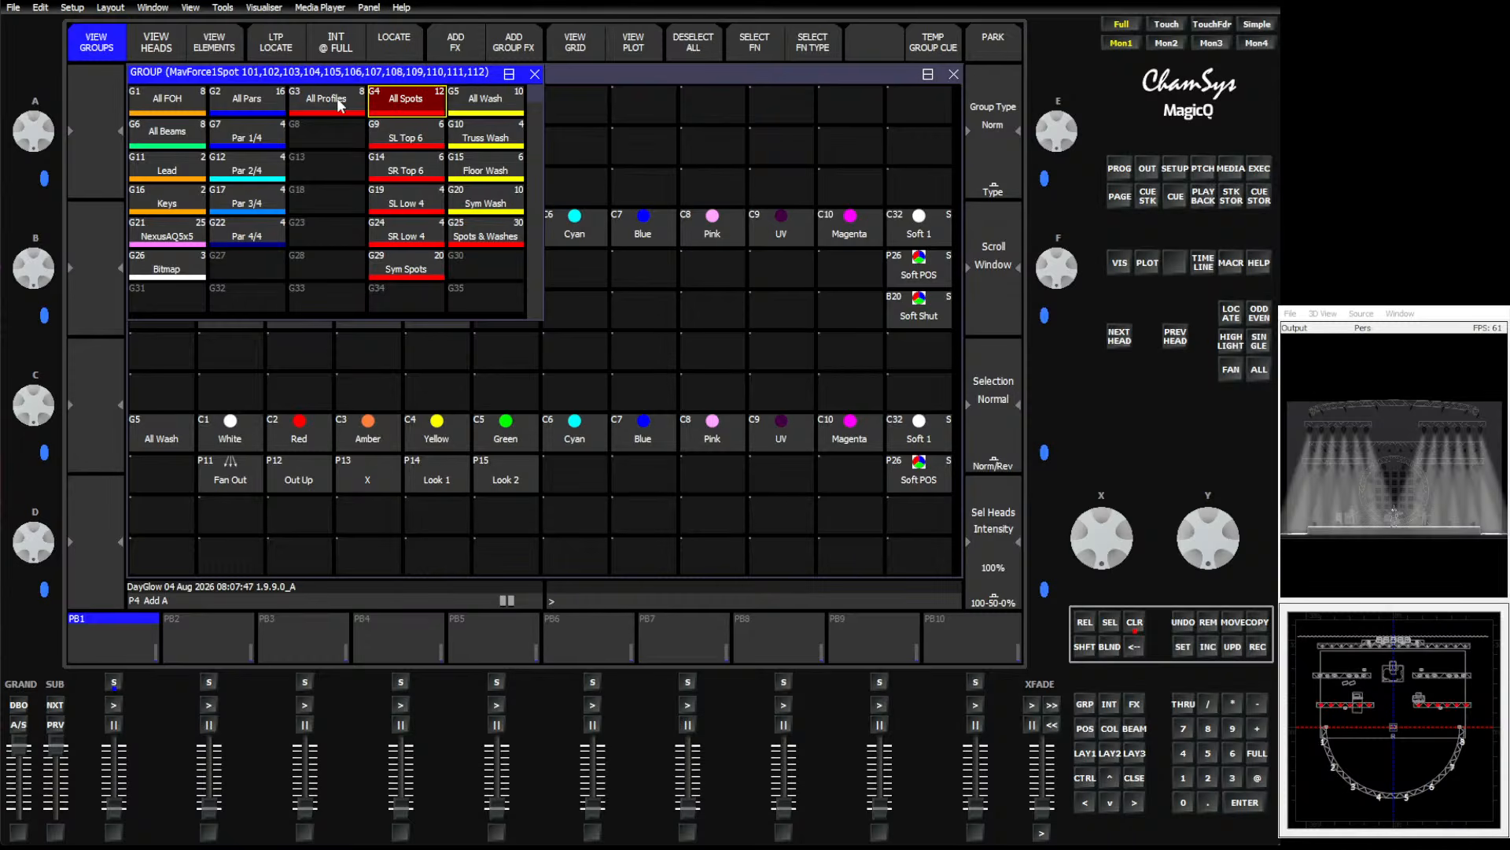
shift+click(484, 100)
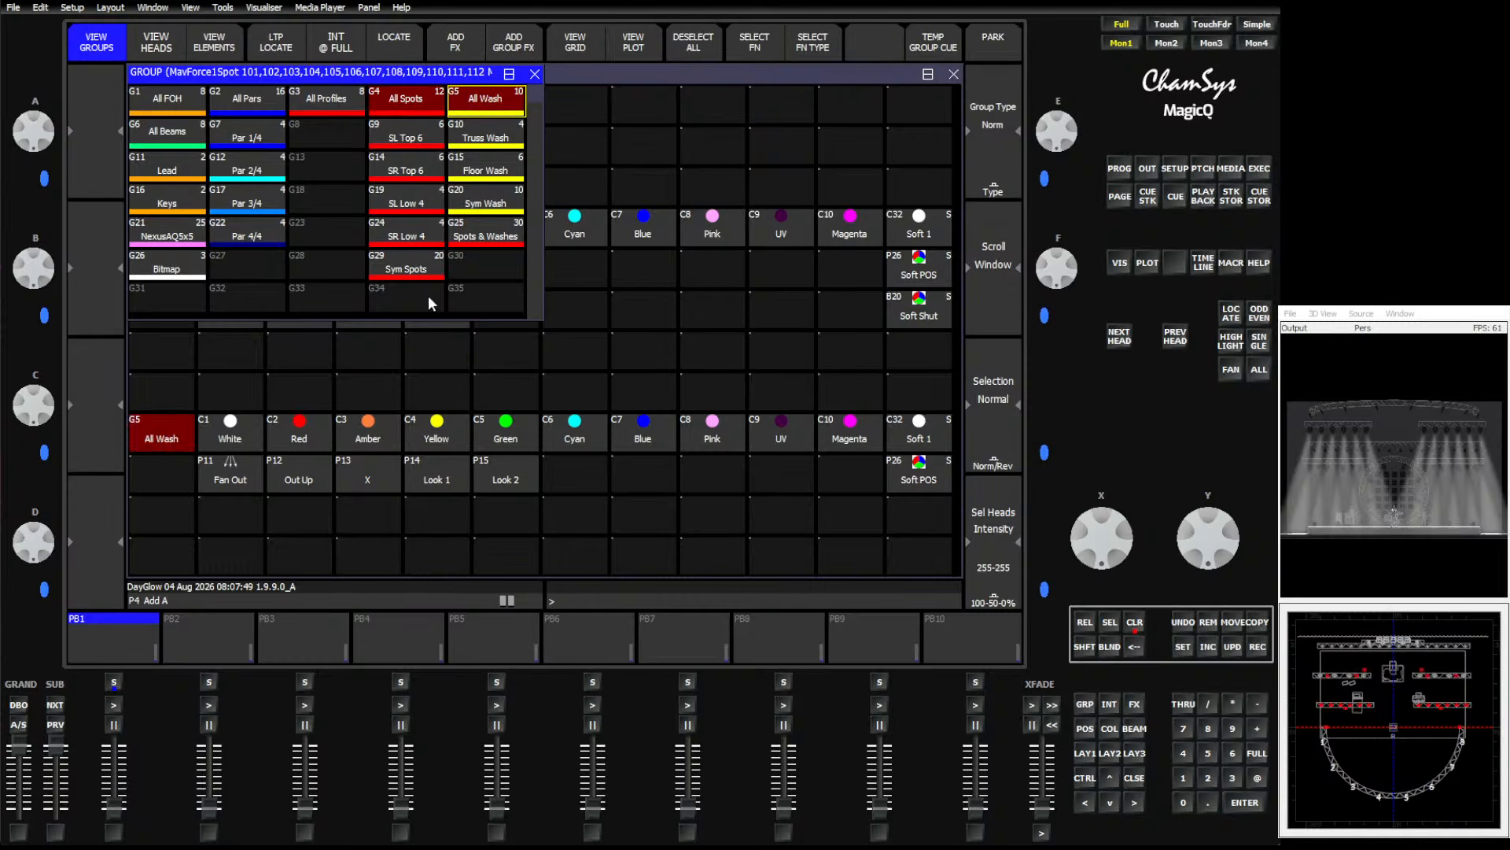
click(1258, 647)
click(459, 299)
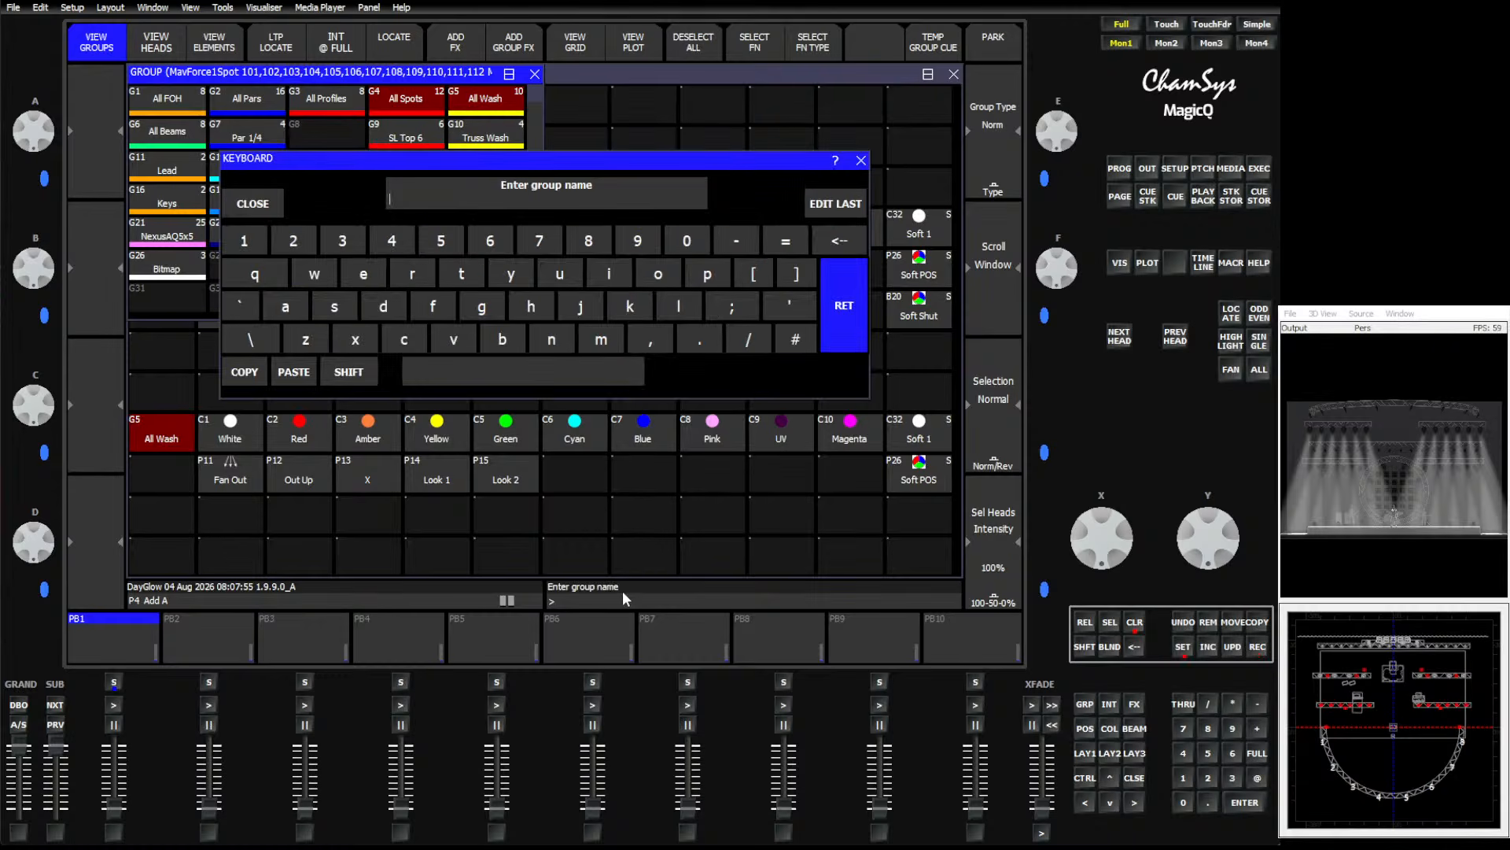
text(All)
key(shift)
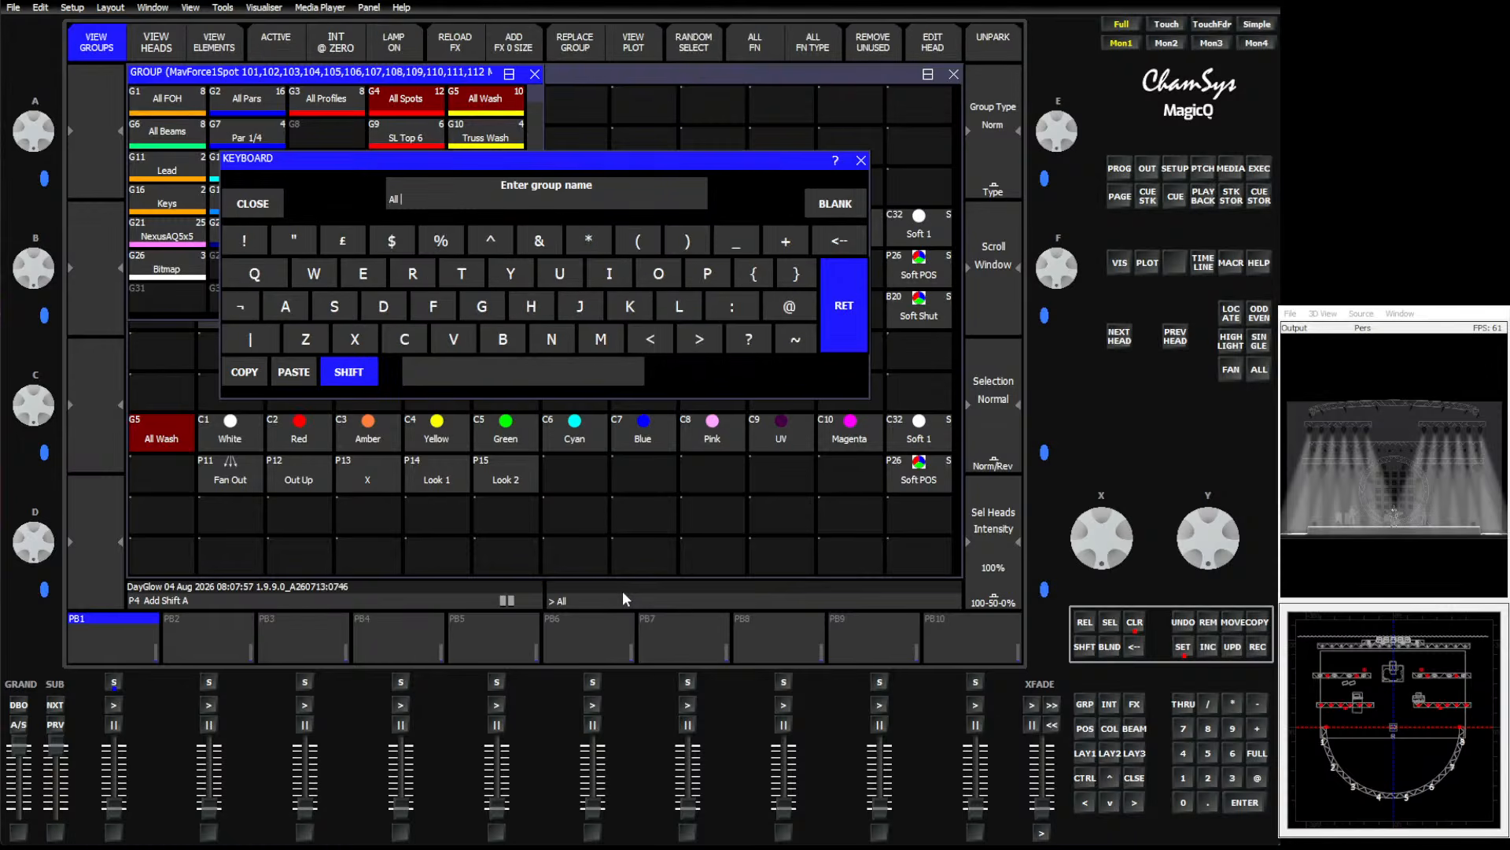
text(ll ML)
key(Return)
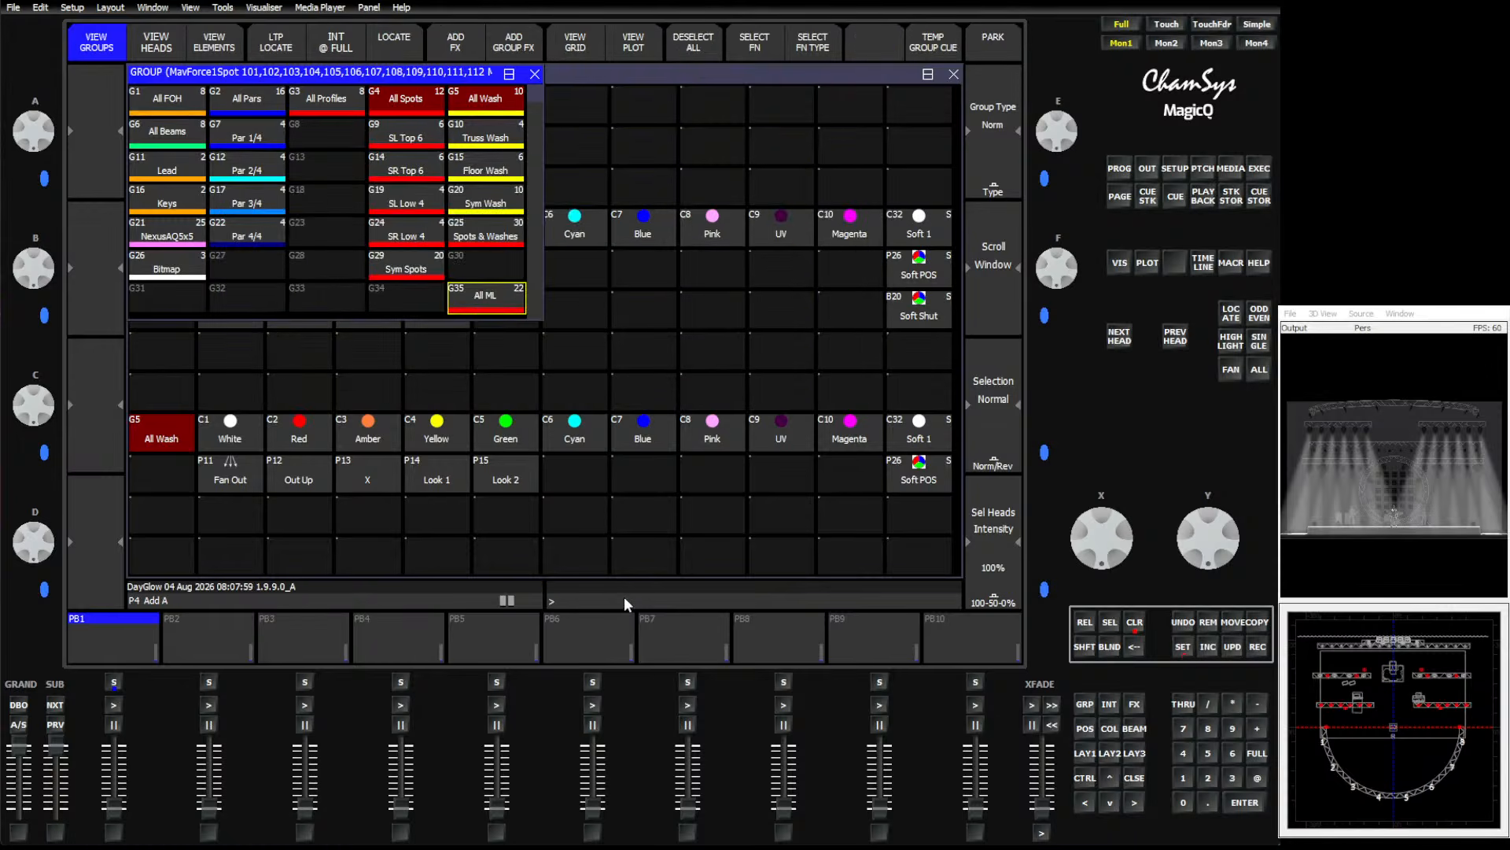
Copy the All ML group onto the Execute page and move its button to the top-left cell.
click(1256, 622)
click(491, 299)
click(553, 157)
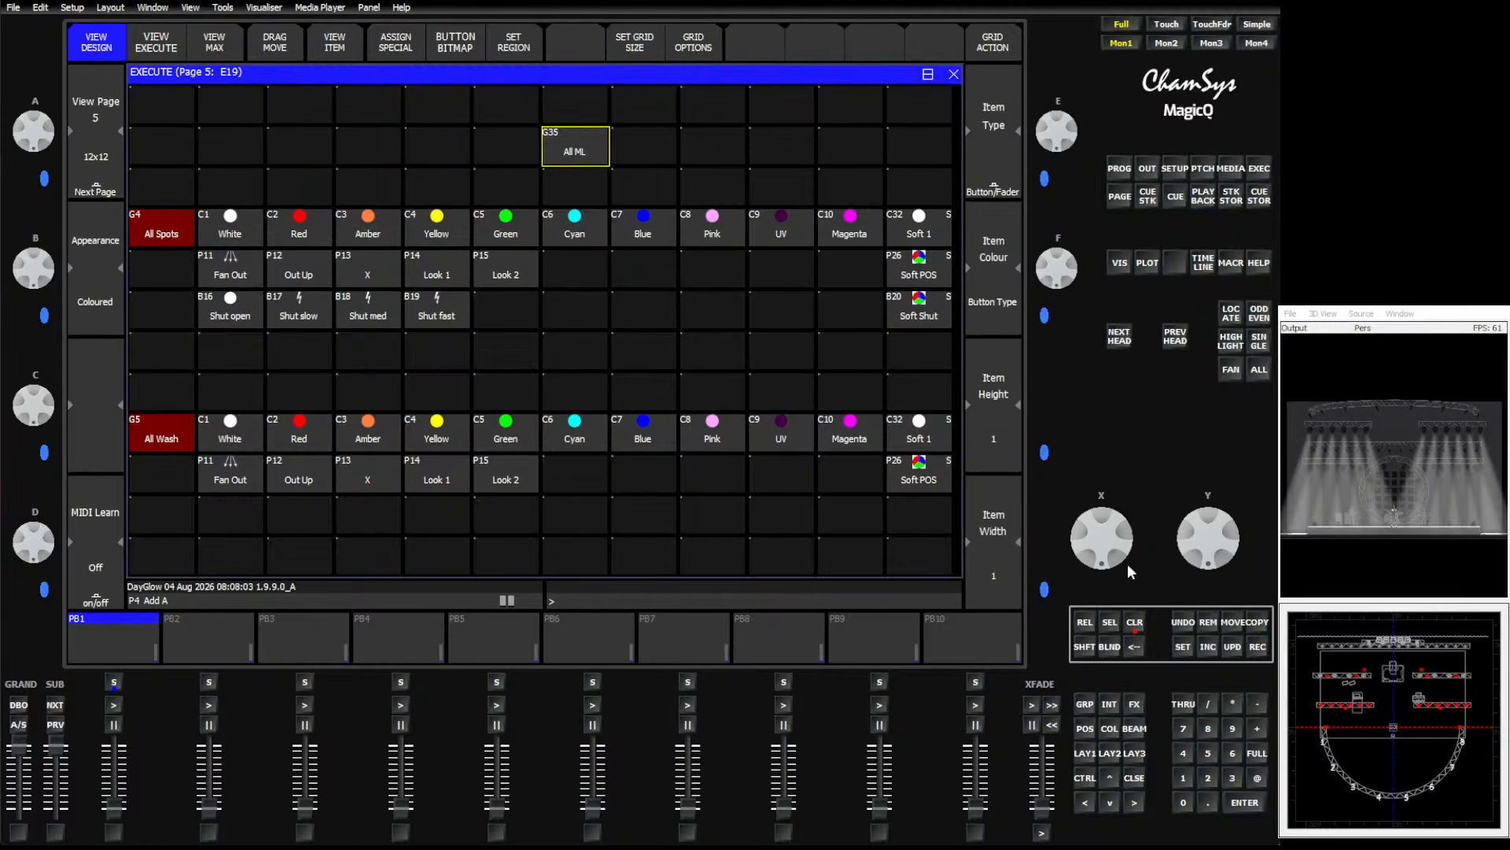
click(1233, 621)
click(582, 148)
click(157, 110)
Copy the spot colour palette buttons into the top row beside All ML.
drag(230, 232, 909, 228)
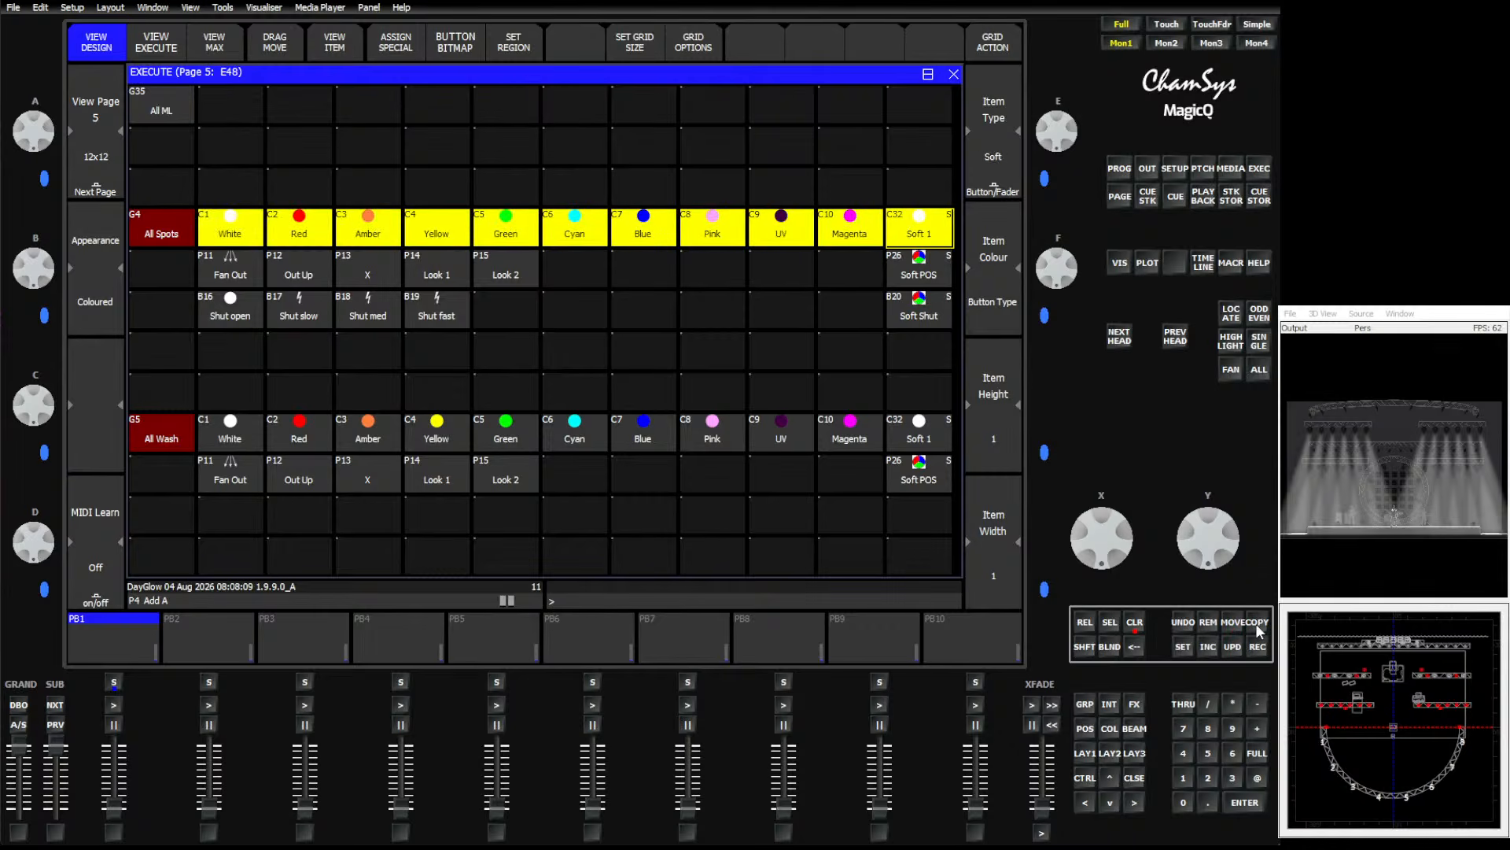
click(1257, 630)
click(238, 105)
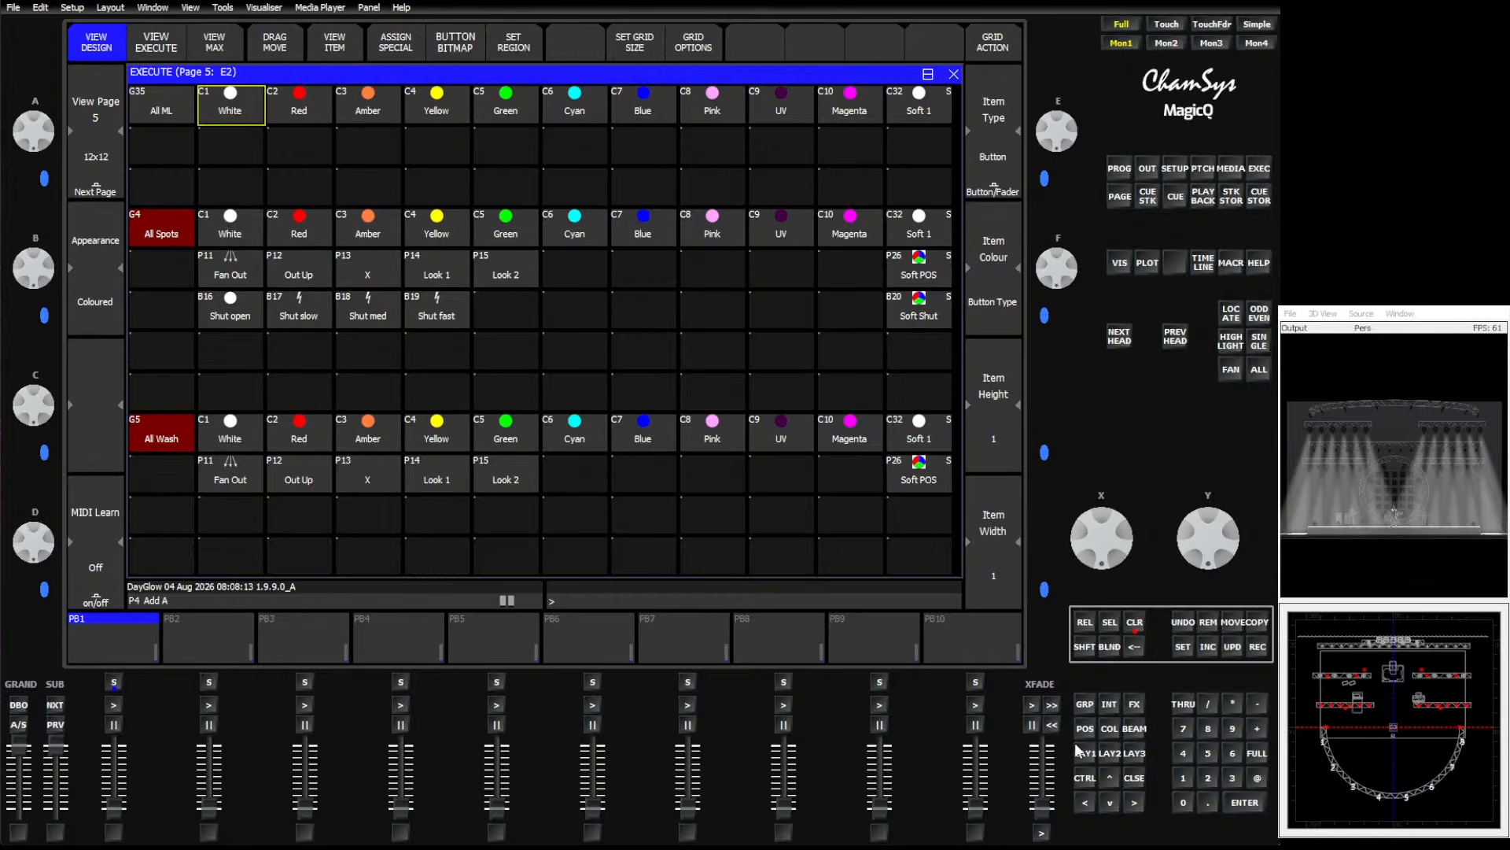
Copy the All Spots group button to the start of the spot position and shutter rows.
click(1256, 622)
click(159, 229)
click(162, 269)
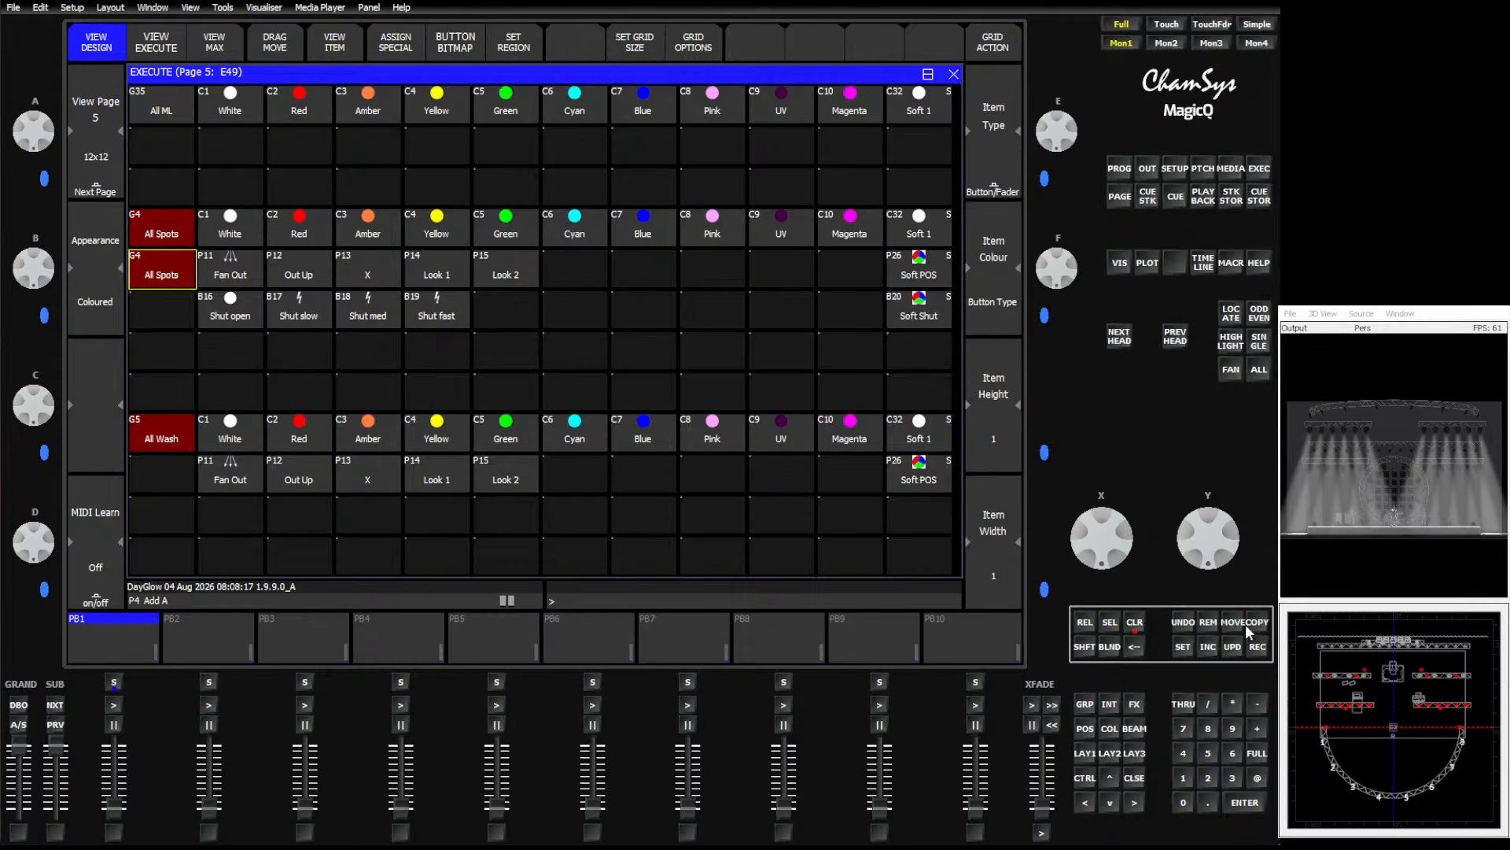
click(168, 273)
click(169, 303)
Copy the All Wash group button to the start of the wash position row.
click(1257, 625)
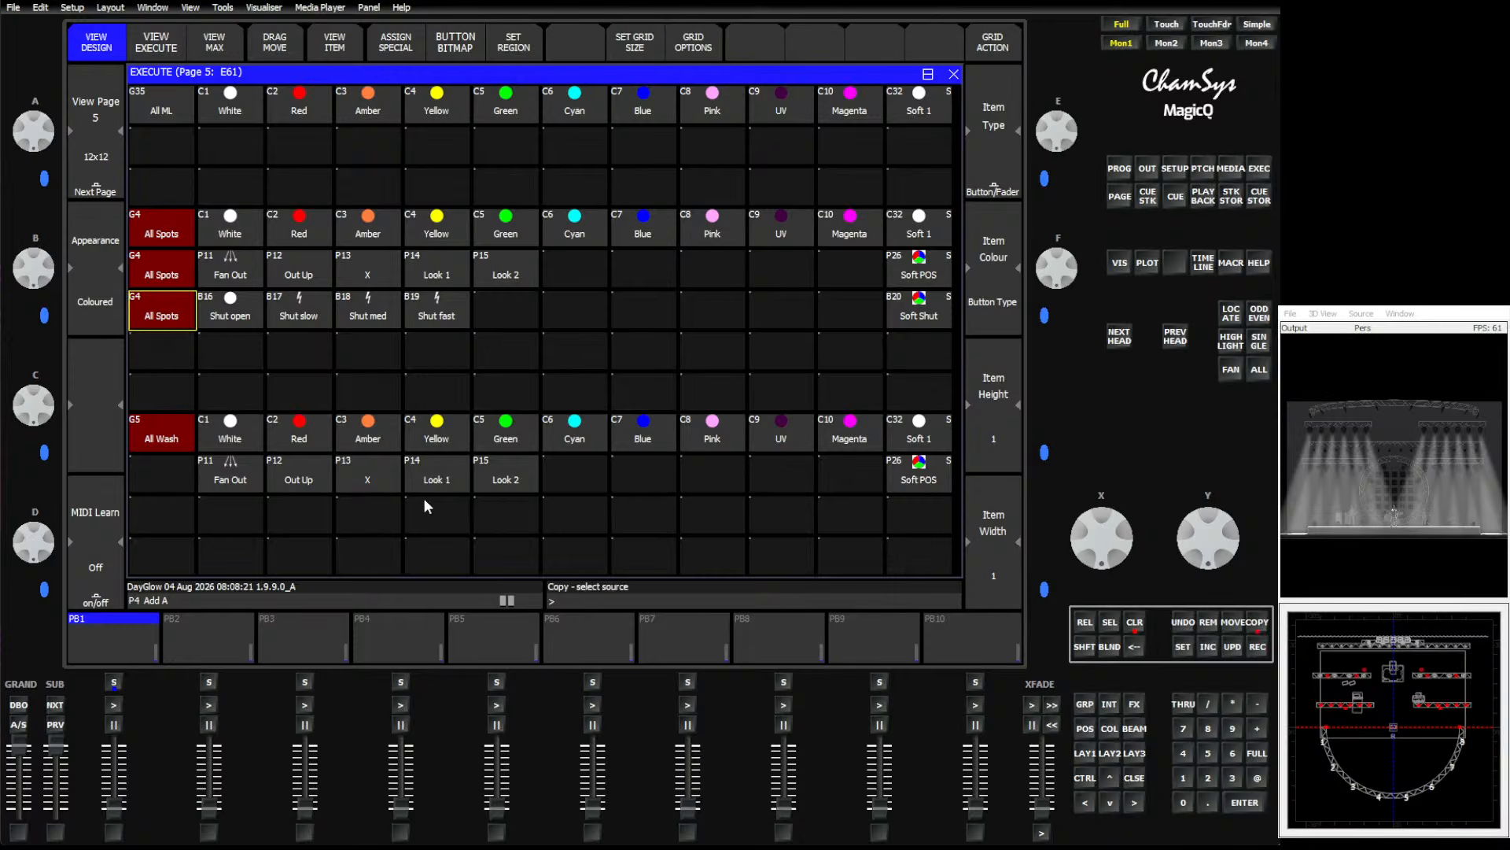
click(163, 437)
click(165, 473)
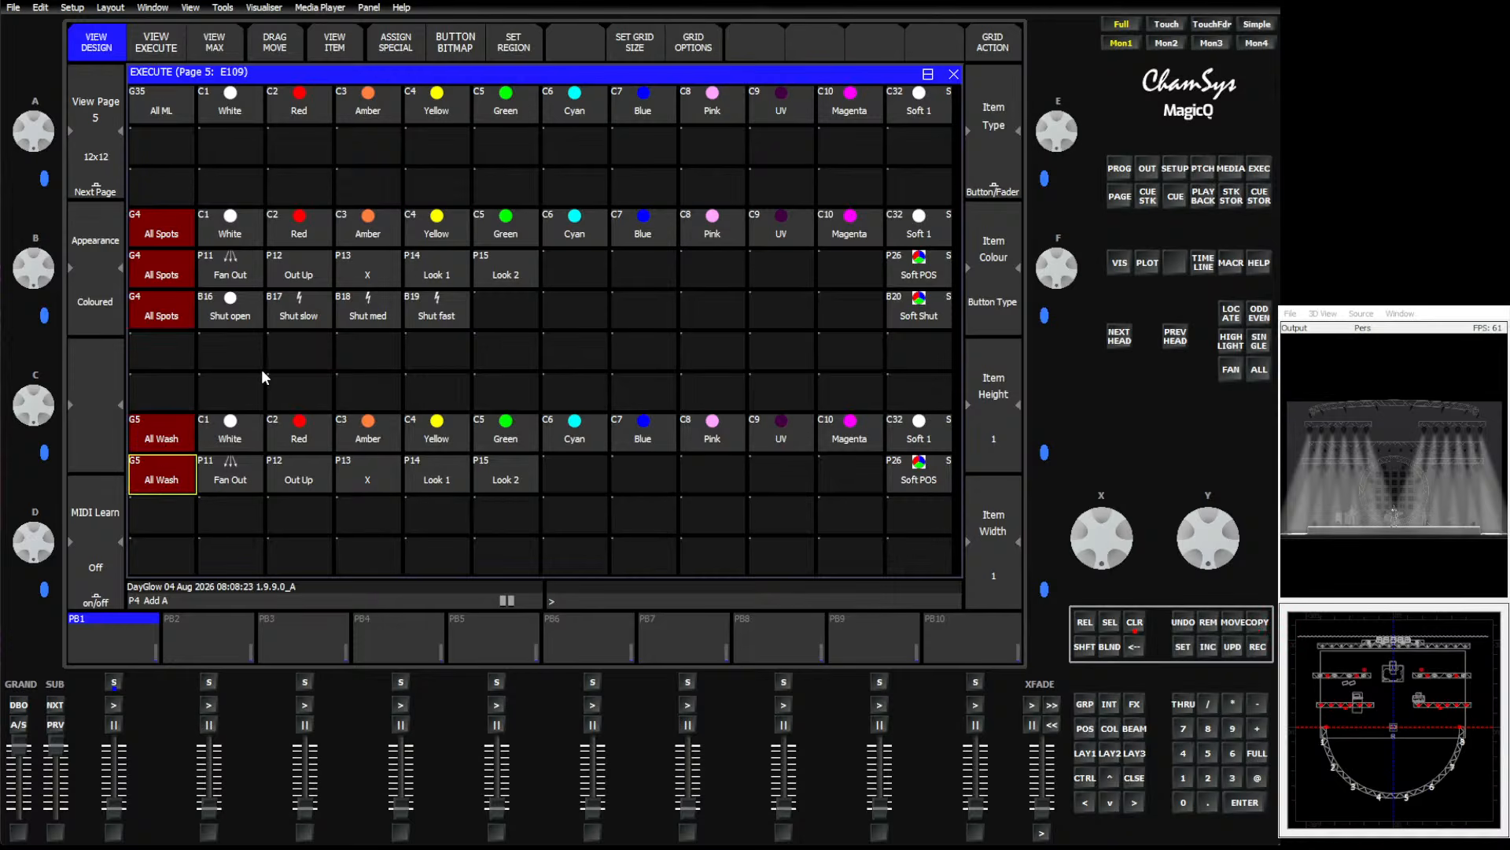
Set the top All ML colour row and the All Spots colour row each as its own button region.
drag(161, 110, 910, 112)
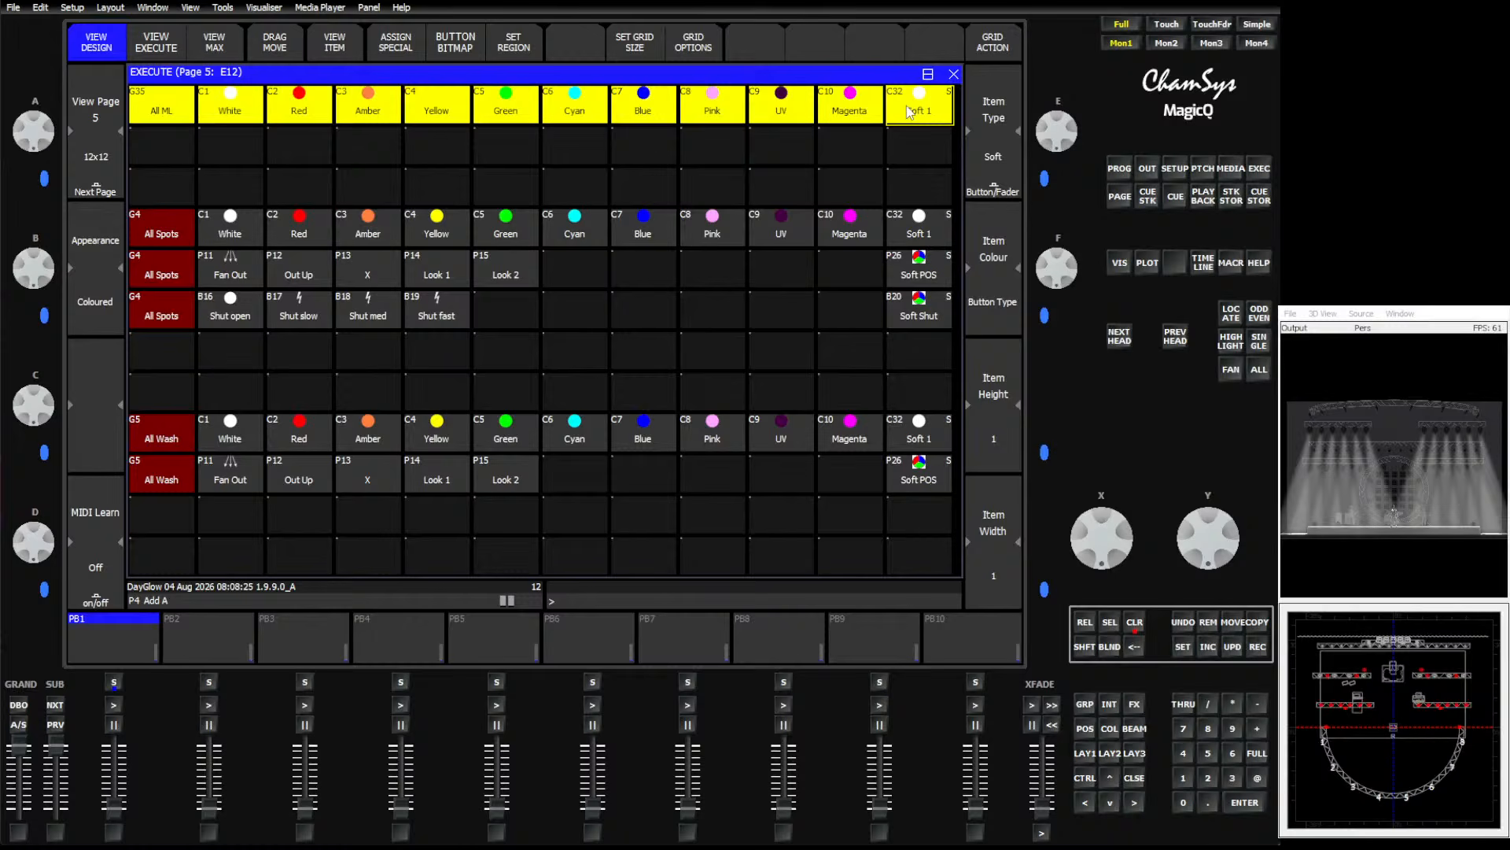
click(509, 47)
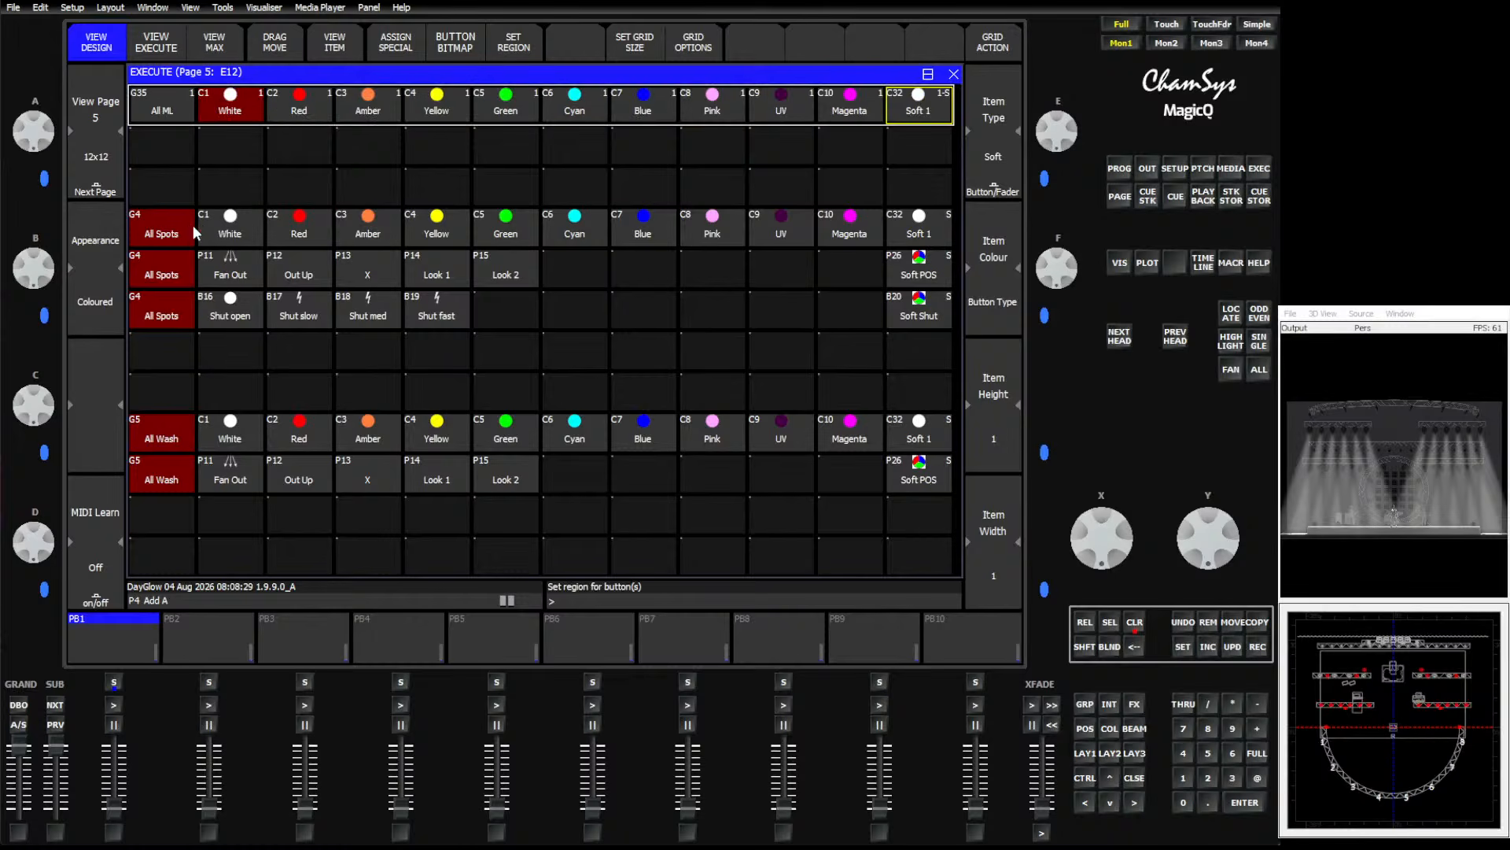
drag(189, 230, 913, 227)
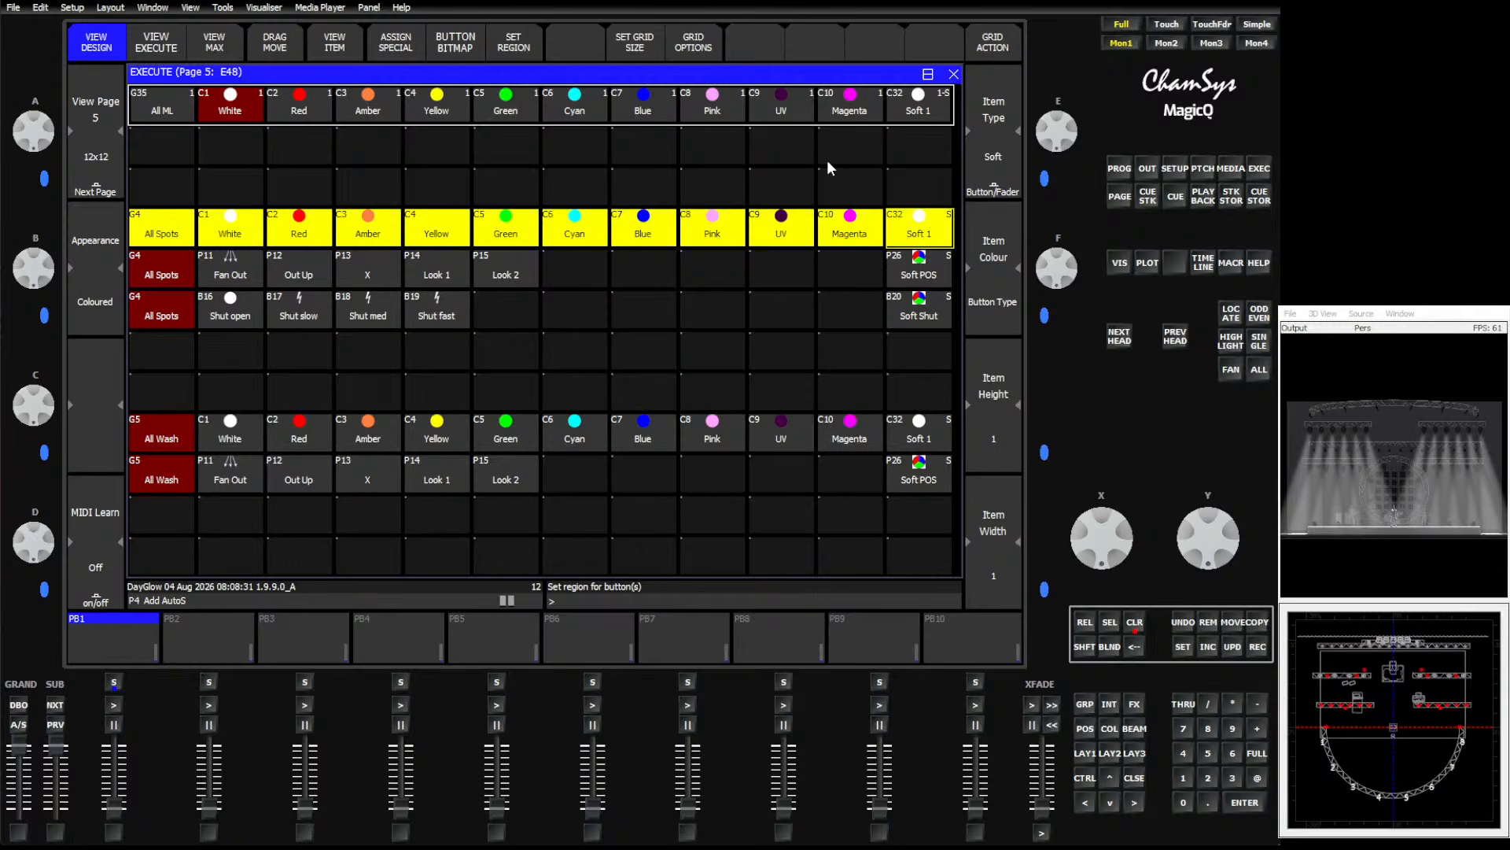
click(524, 48)
Set the spot position row and the spot shutter row each as its own button region.
drag(177, 272, 914, 271)
click(513, 48)
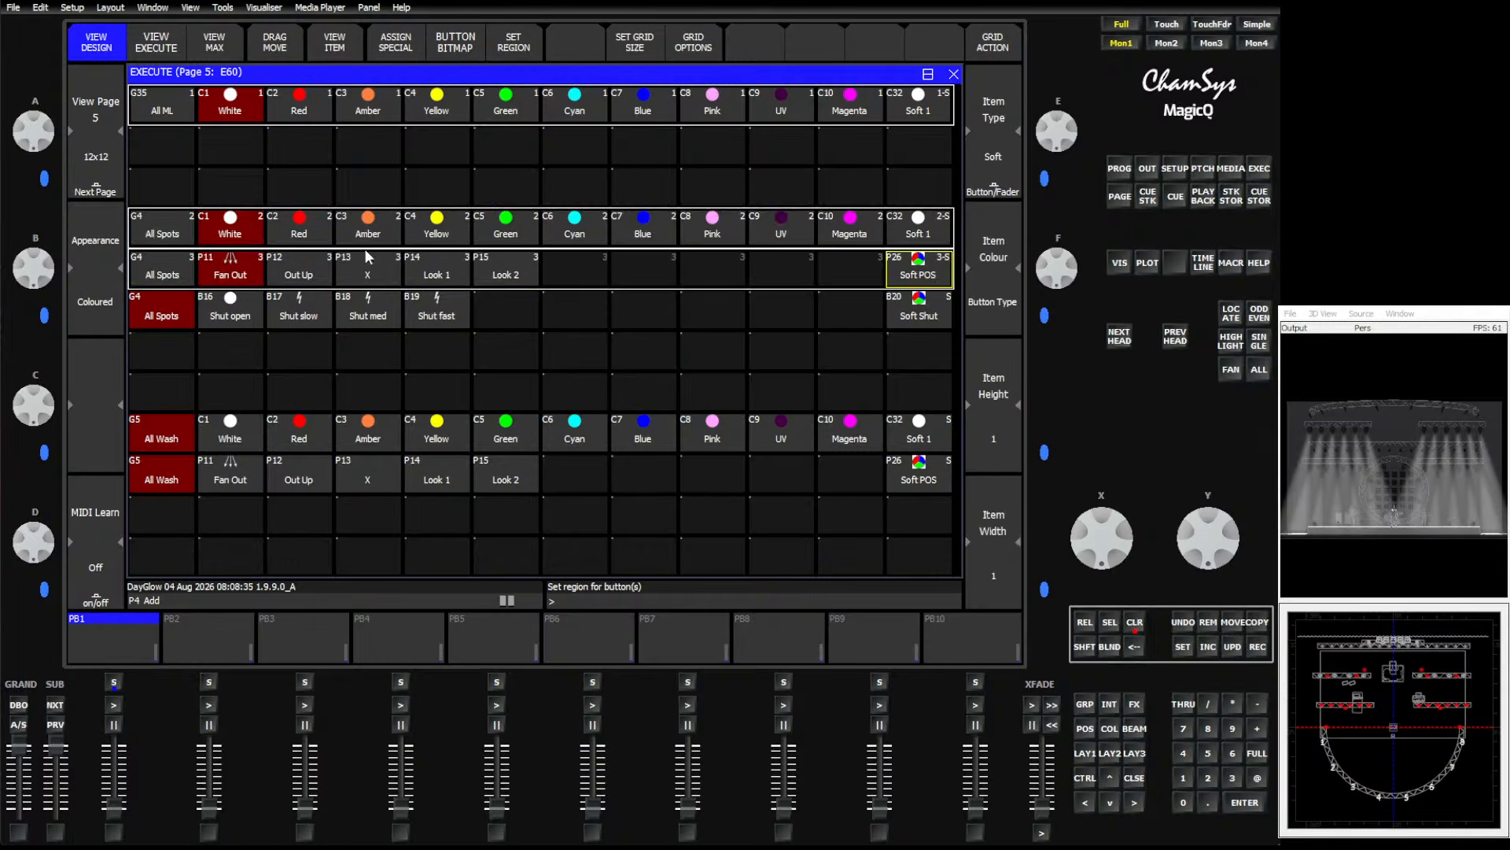
drag(147, 310, 919, 308)
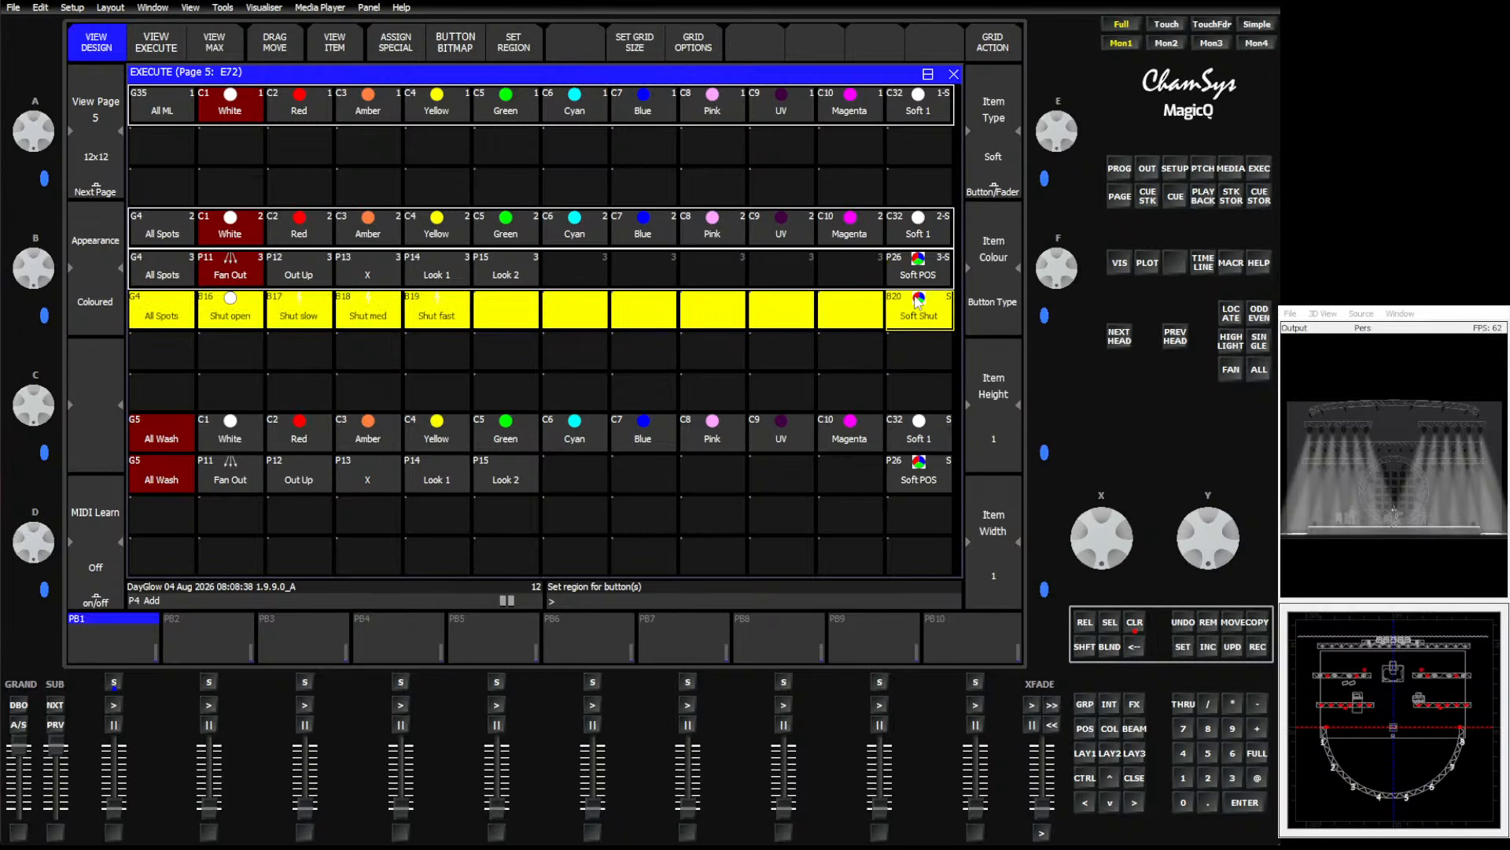
click(512, 49)
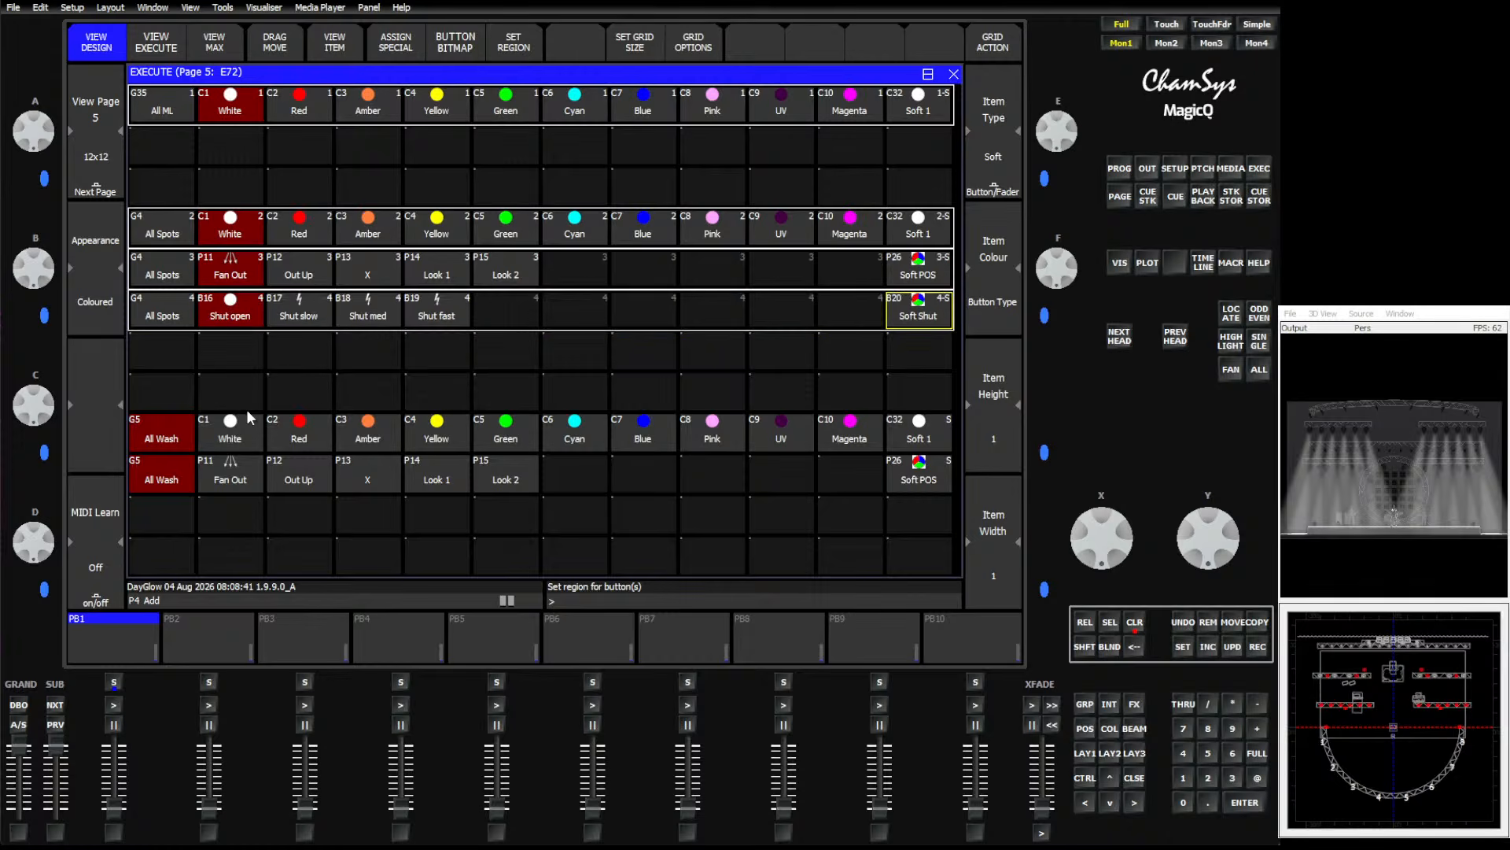
Set the wash colour row and the wash position row each as its own button region.
drag(161, 439, 922, 459)
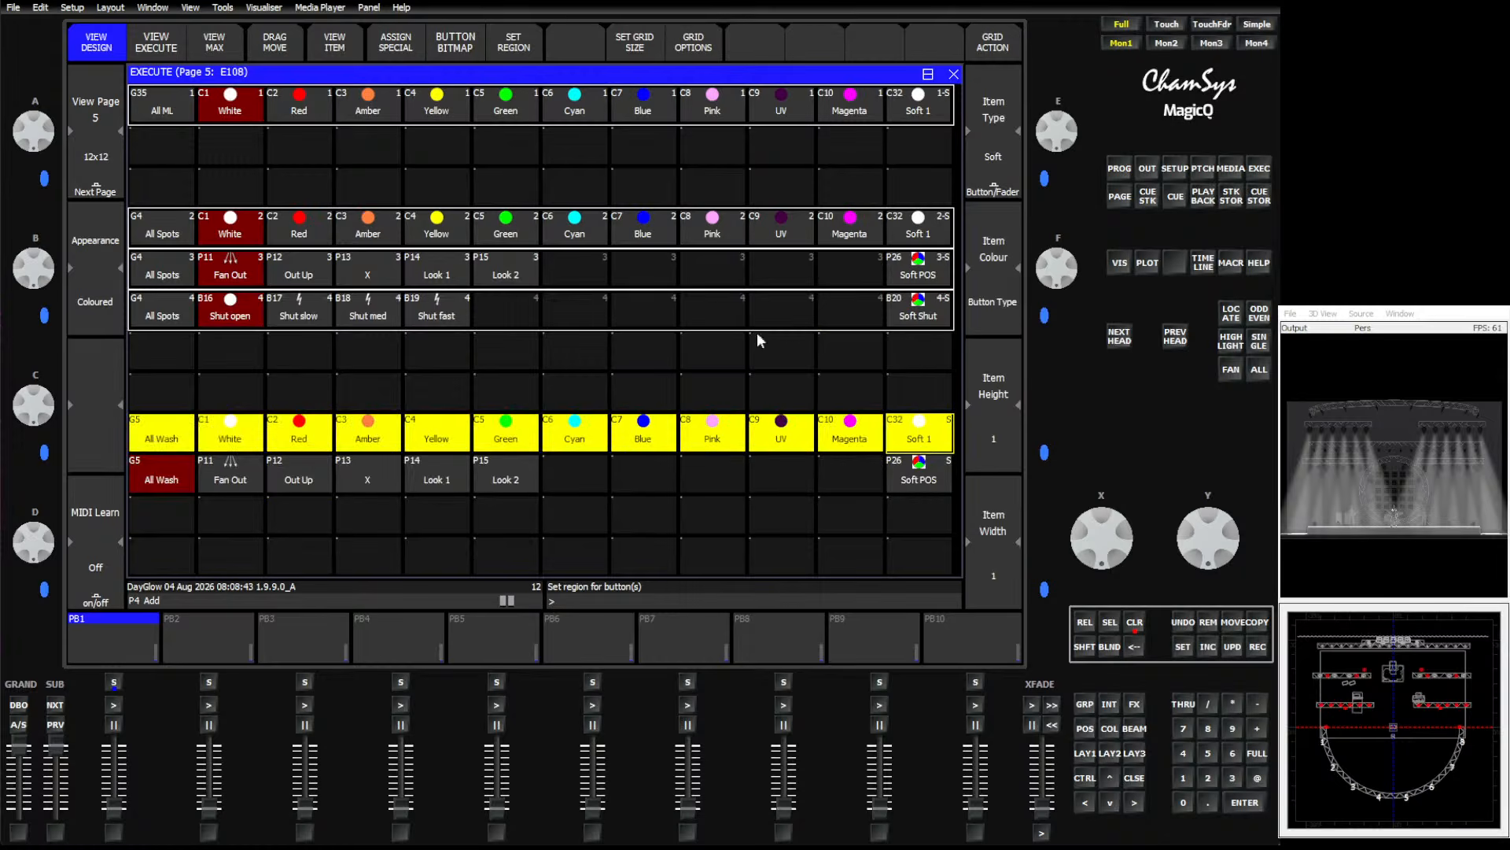
click(519, 48)
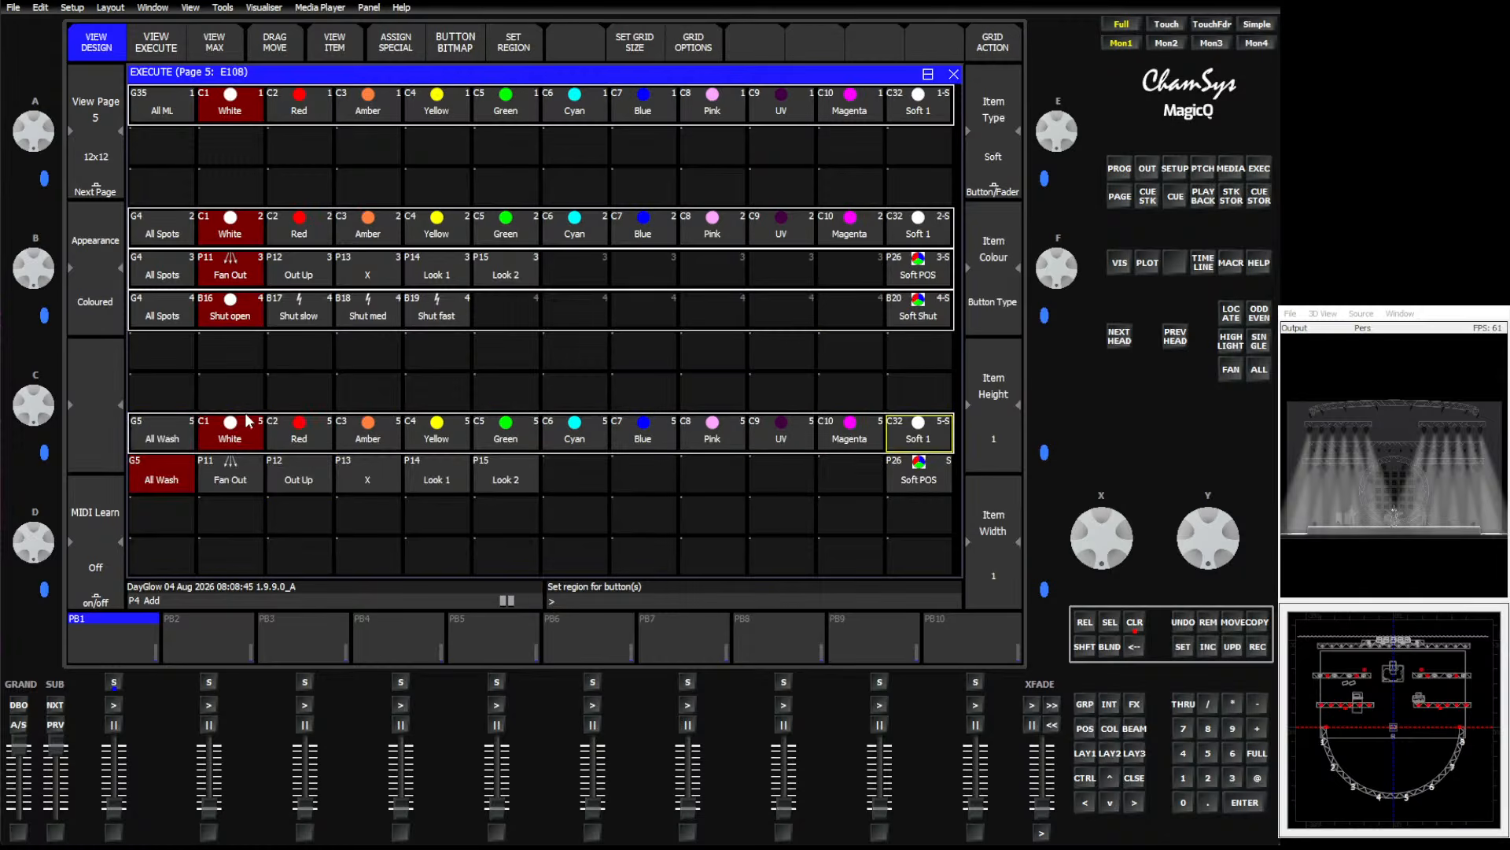
drag(165, 475, 908, 476)
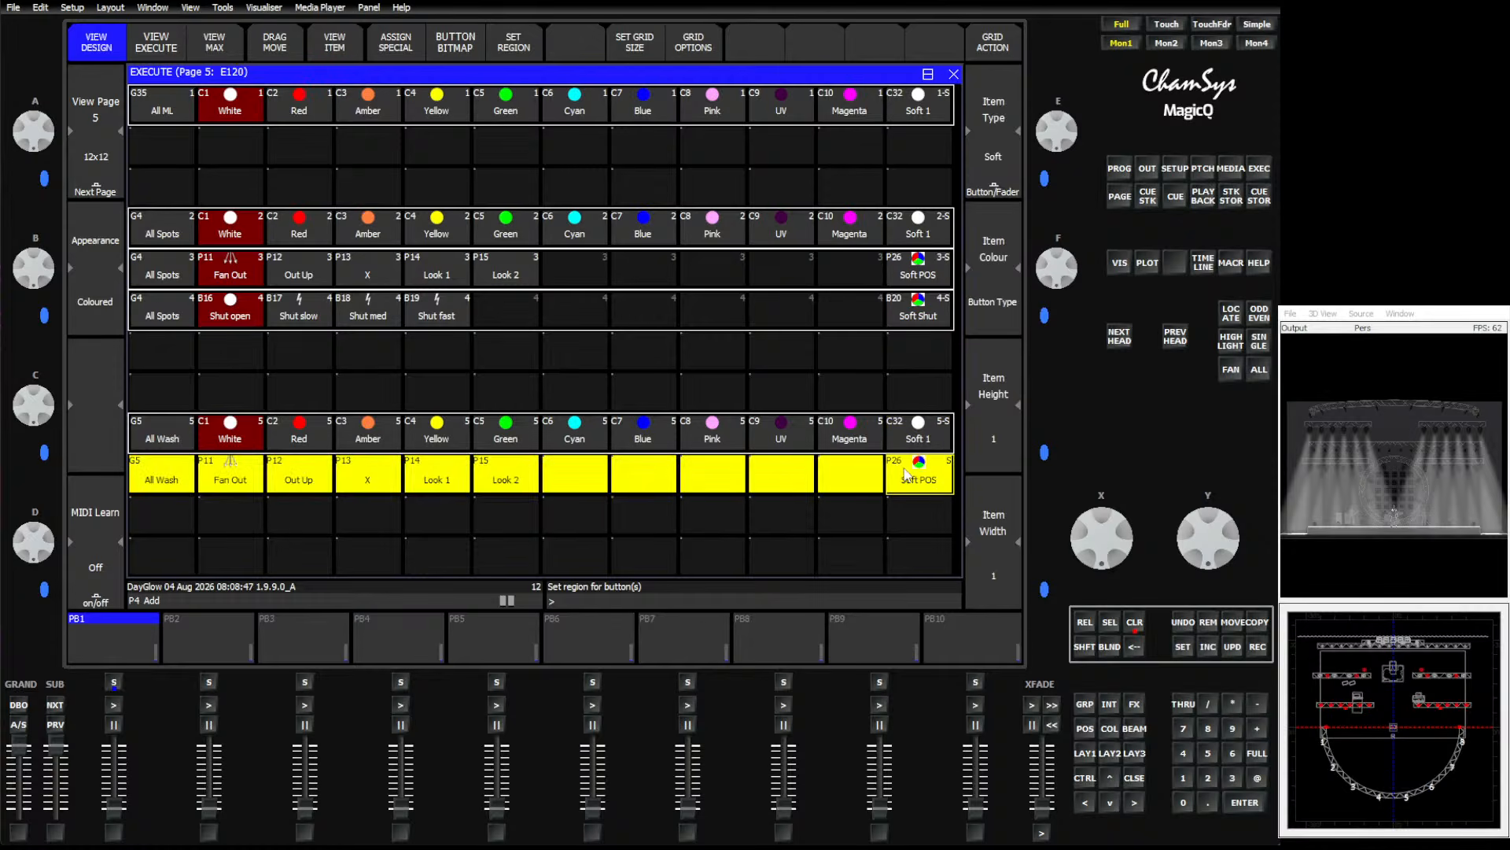
click(526, 47)
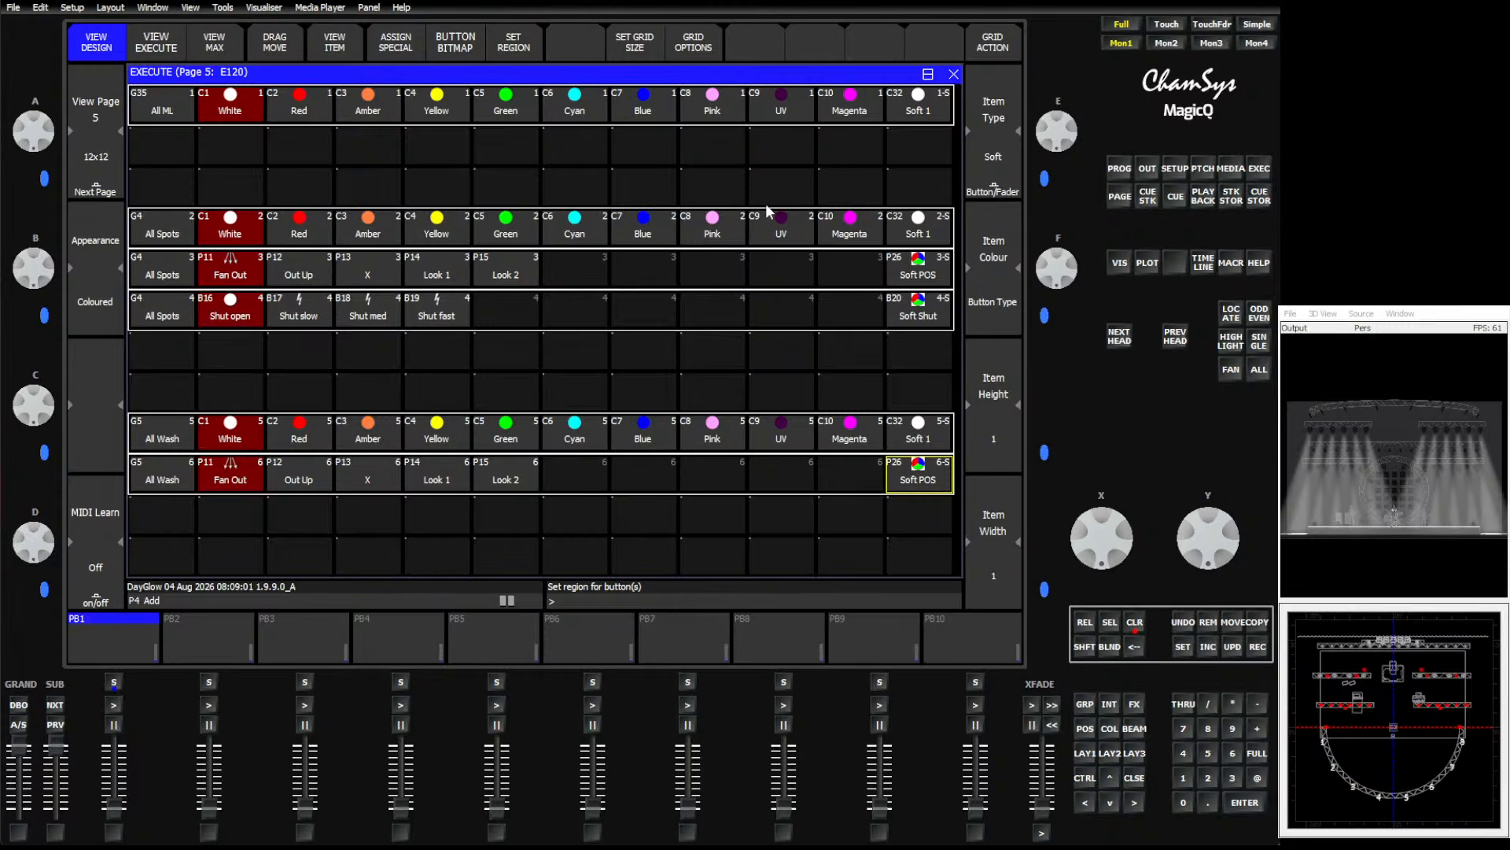
Test the spot colour region by selecting Blue and Yellow, then clear the programmer.
click(515, 230)
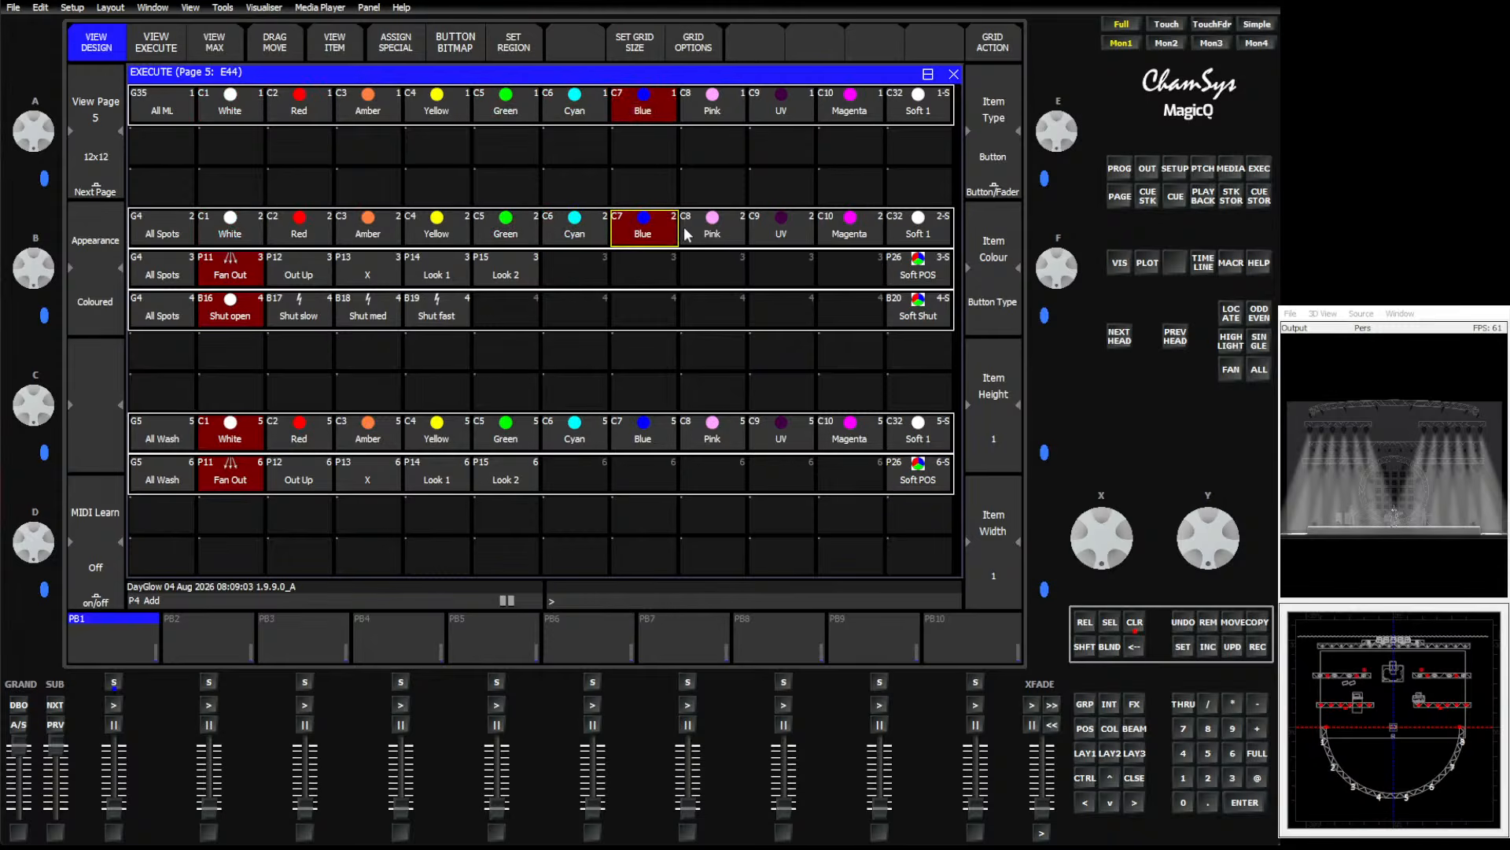
click(437, 233)
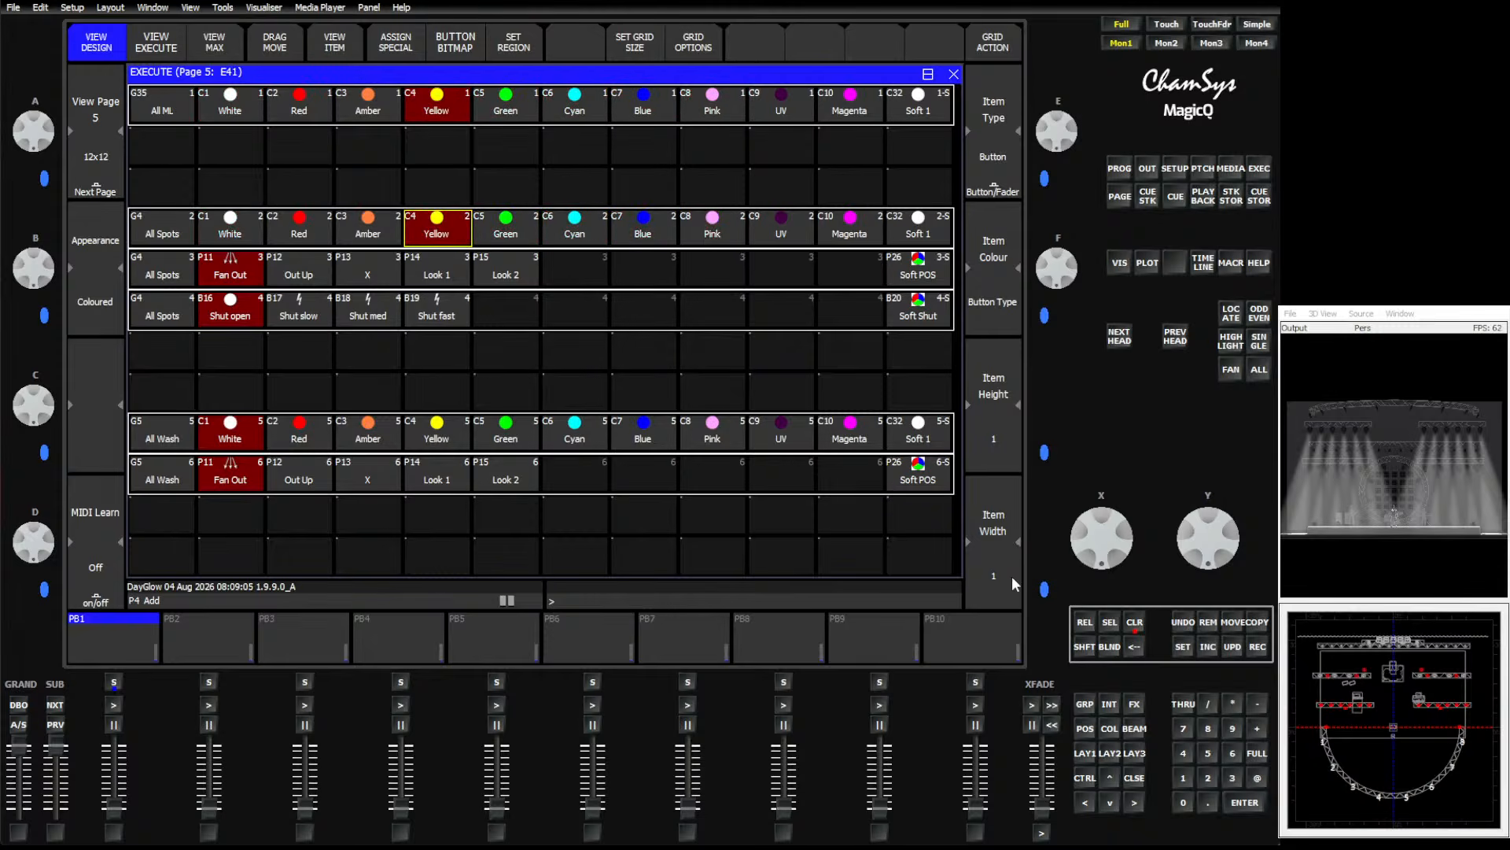
click(1135, 622)
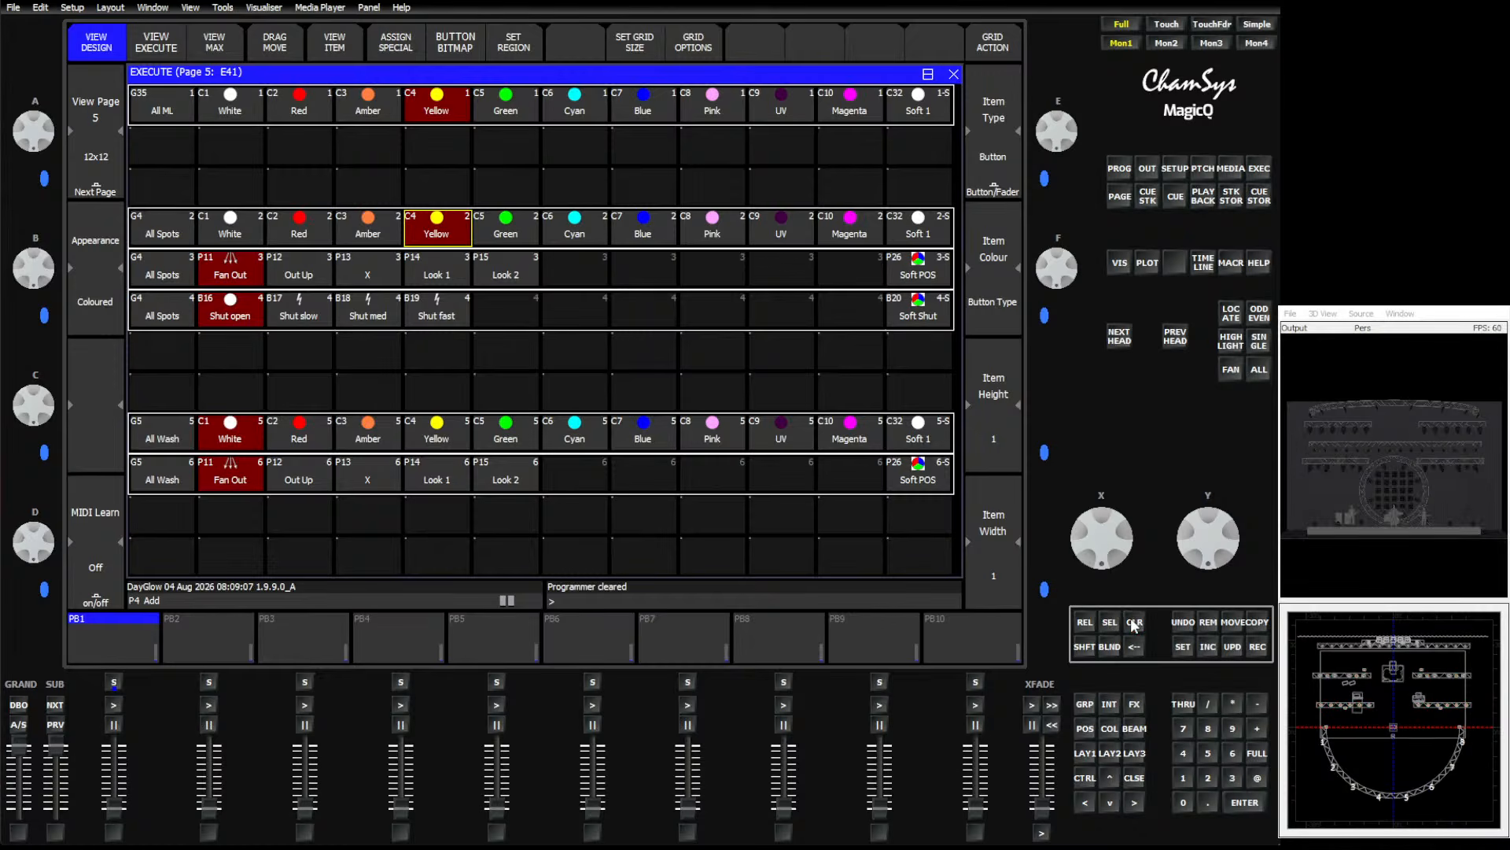
Select the All Spots group at full intensity.
click(1086, 704)
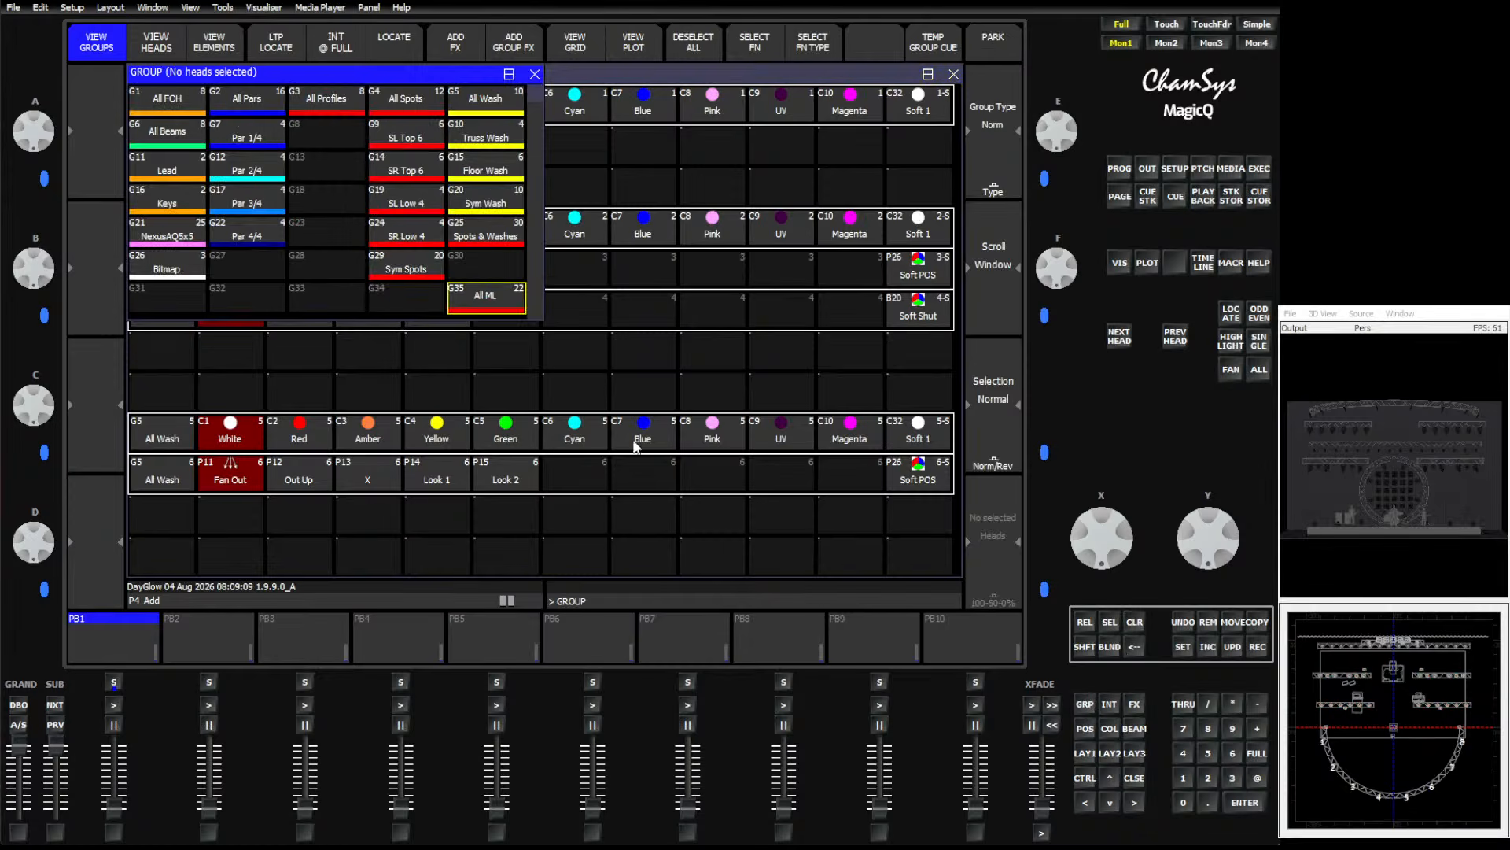
click(413, 101)
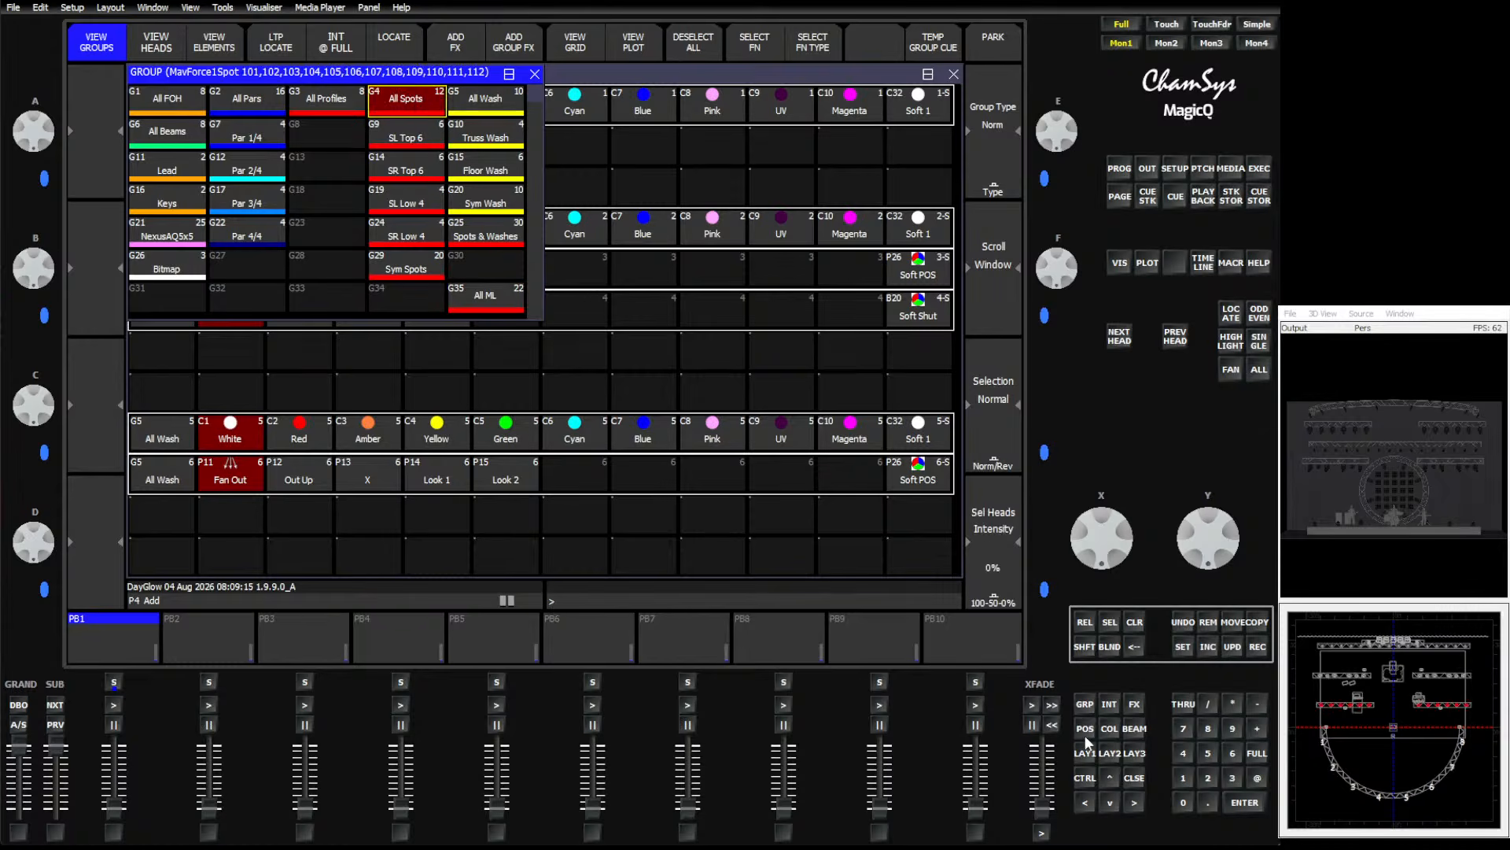
click(1255, 753)
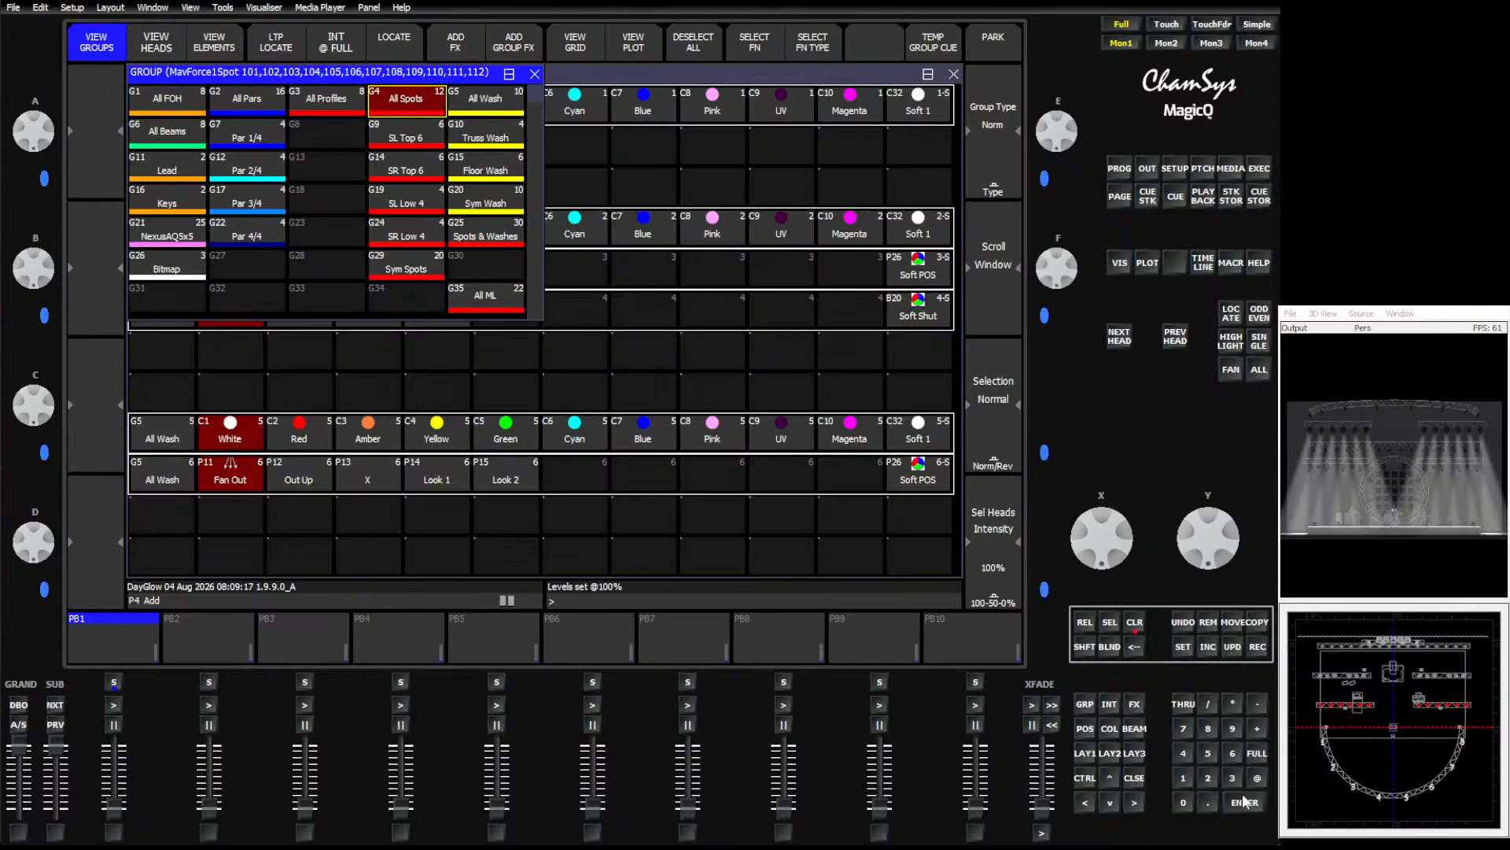
Open the position, colour and beam palette windows and apply the Soft 1 colour palette to the spots.
click(1085, 728)
click(1108, 729)
click(1134, 728)
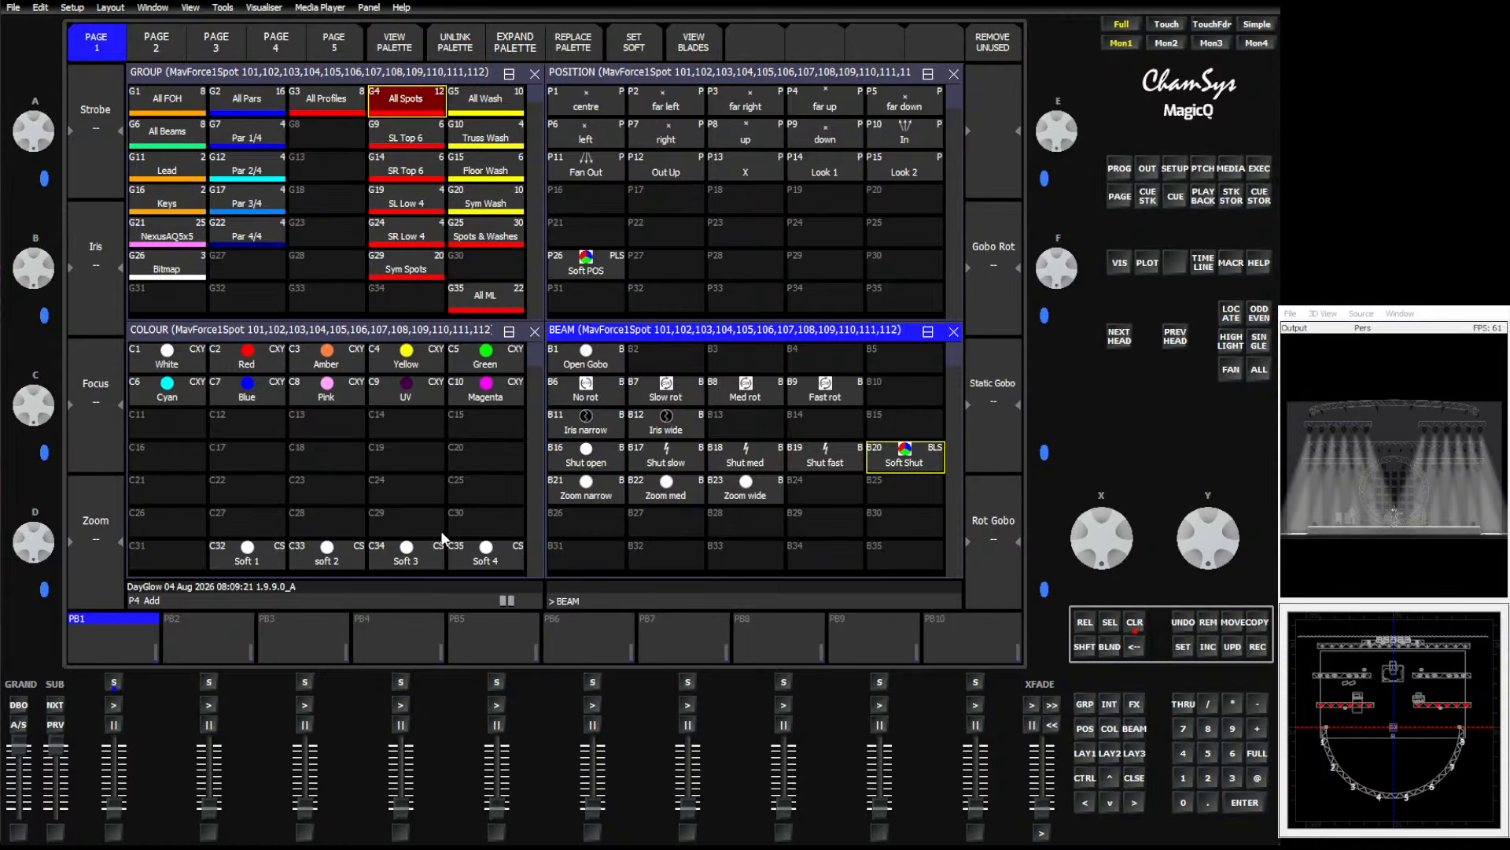
click(231, 561)
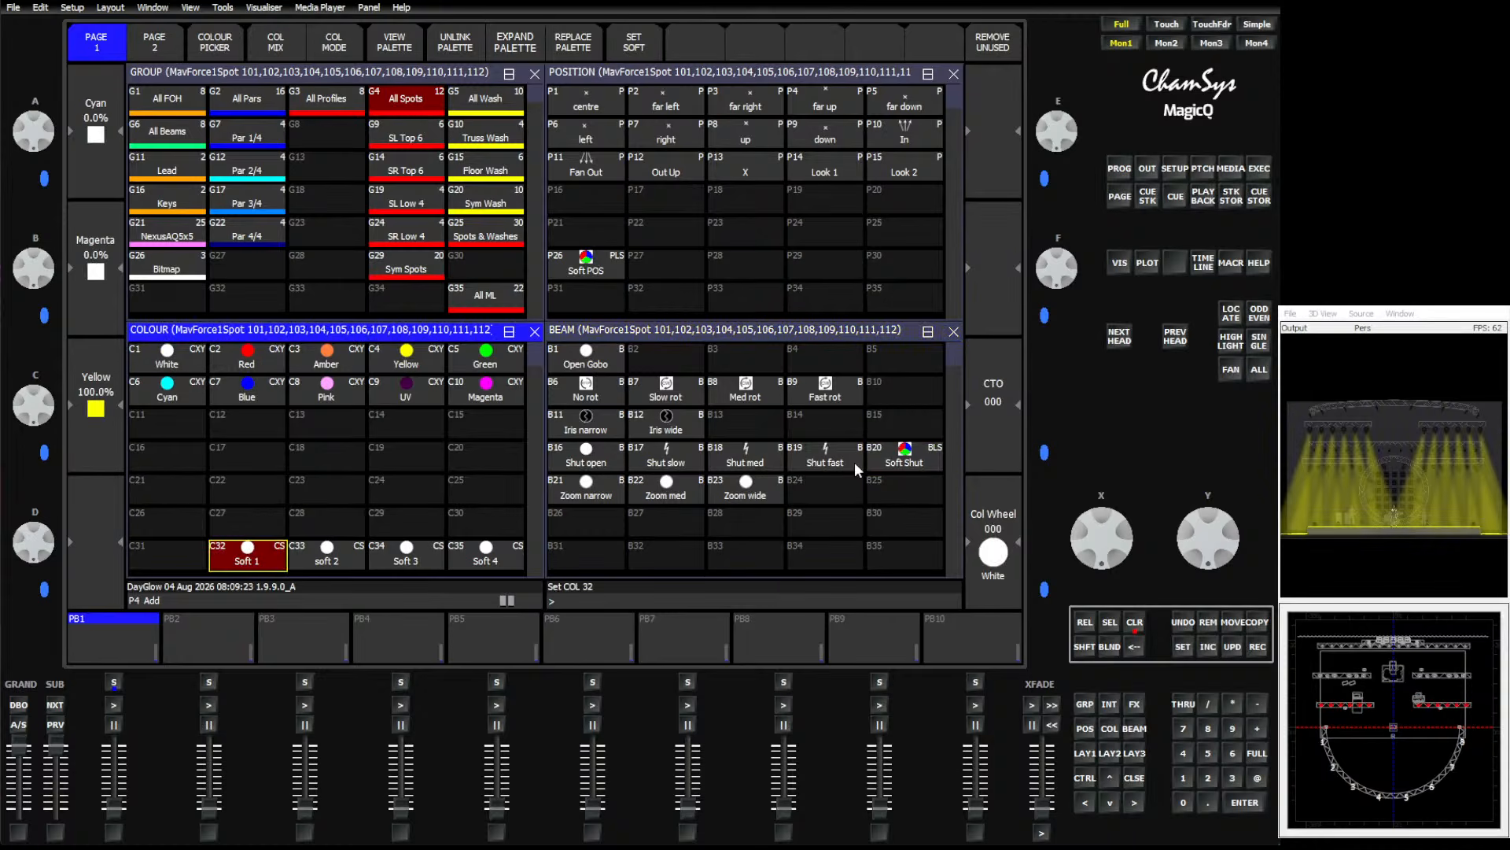
Apply the Soft Shut beam and Soft POS position palettes to the spots and view the programmer.
click(895, 464)
click(576, 275)
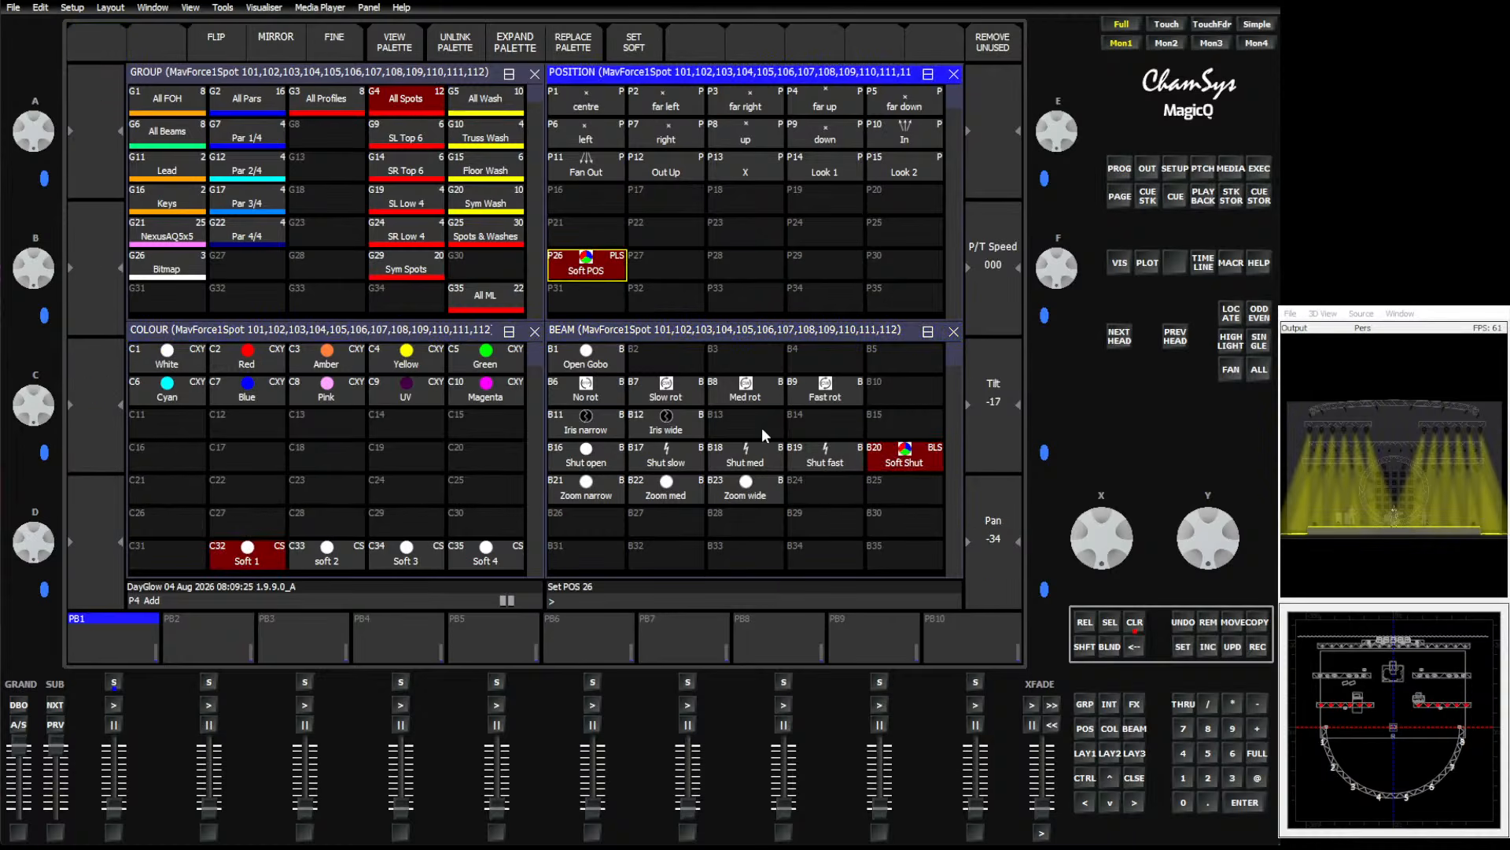
click(1118, 168)
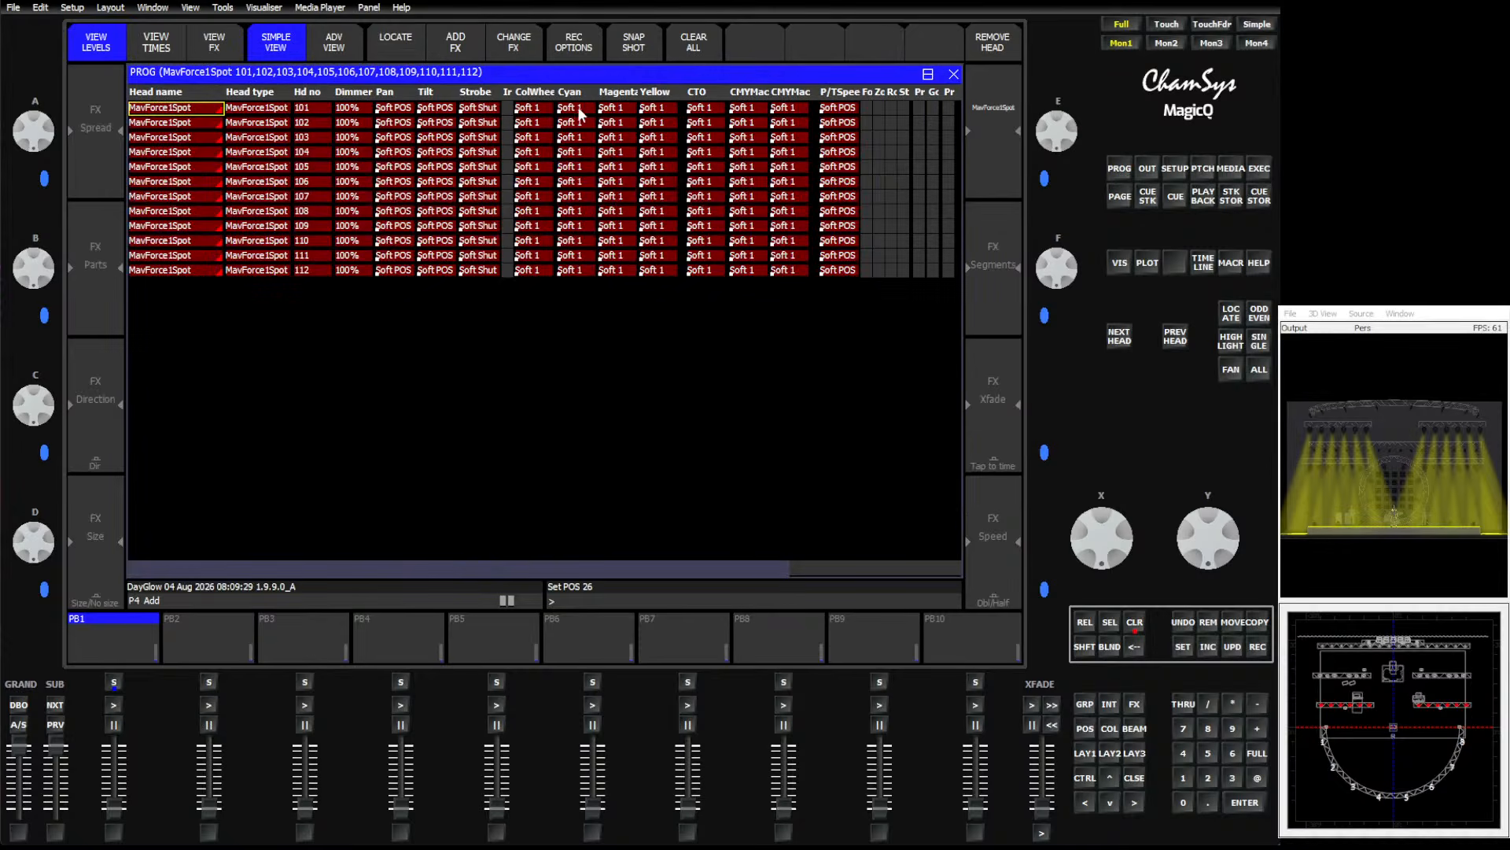
Record the spot look as a cue on playback 1.
click(1258, 648)
click(106, 649)
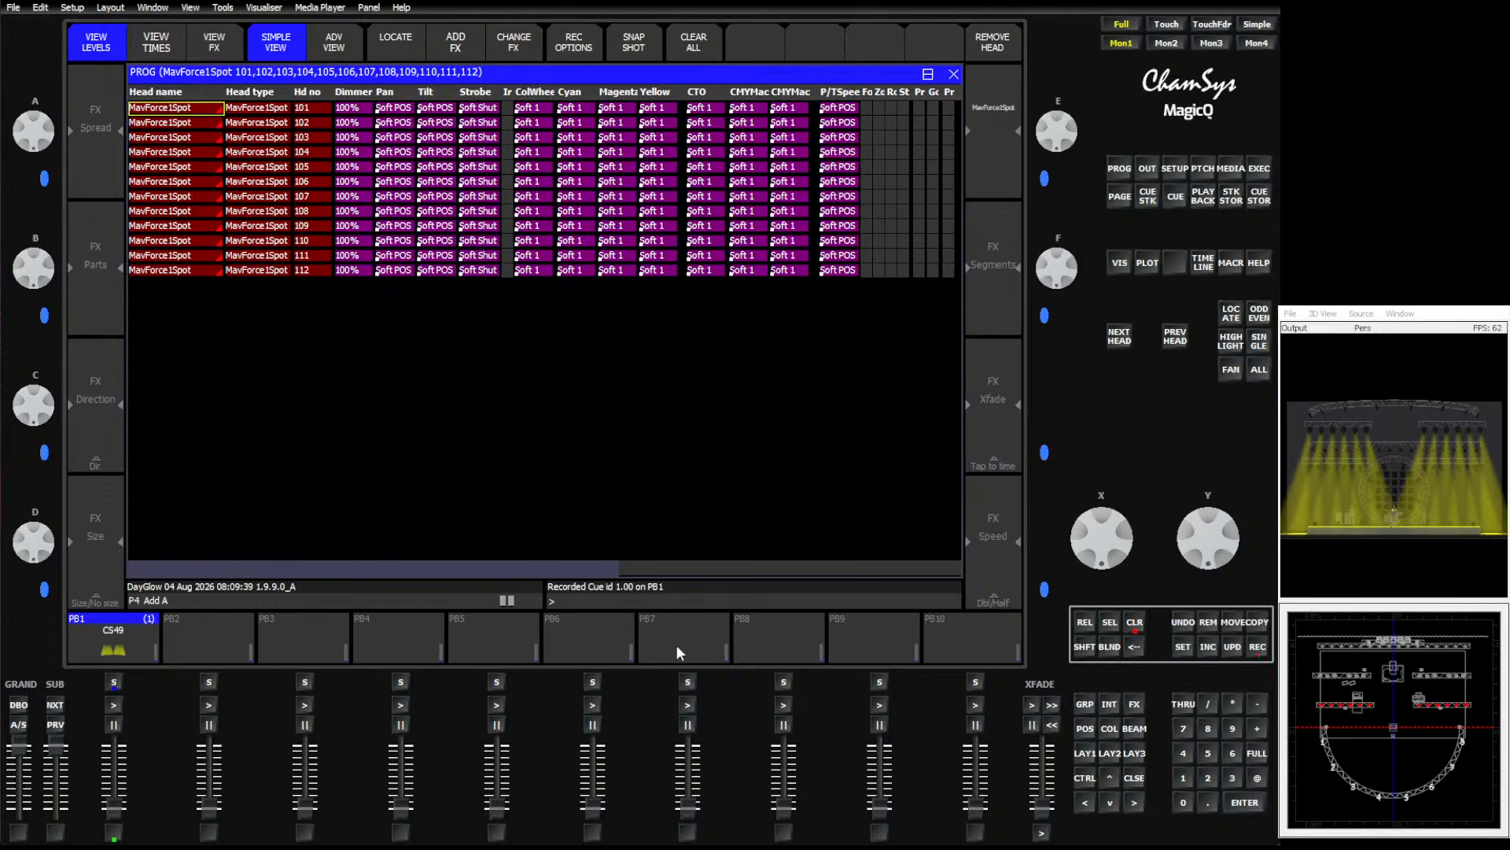
Name playback 1 Spot Soft and clear the programmer.
click(1182, 647)
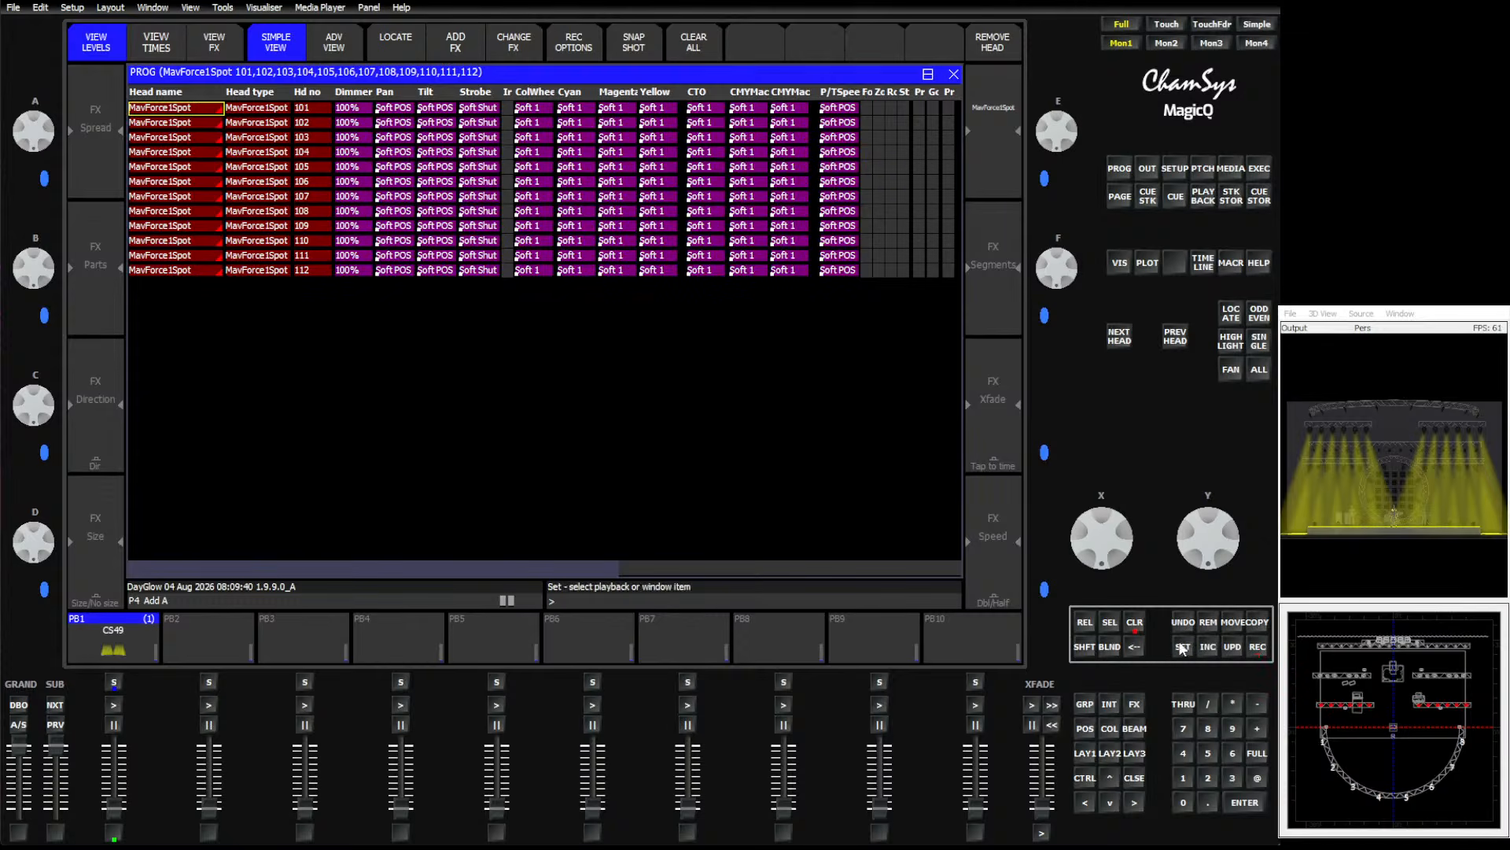
click(79, 648)
text(Spo)
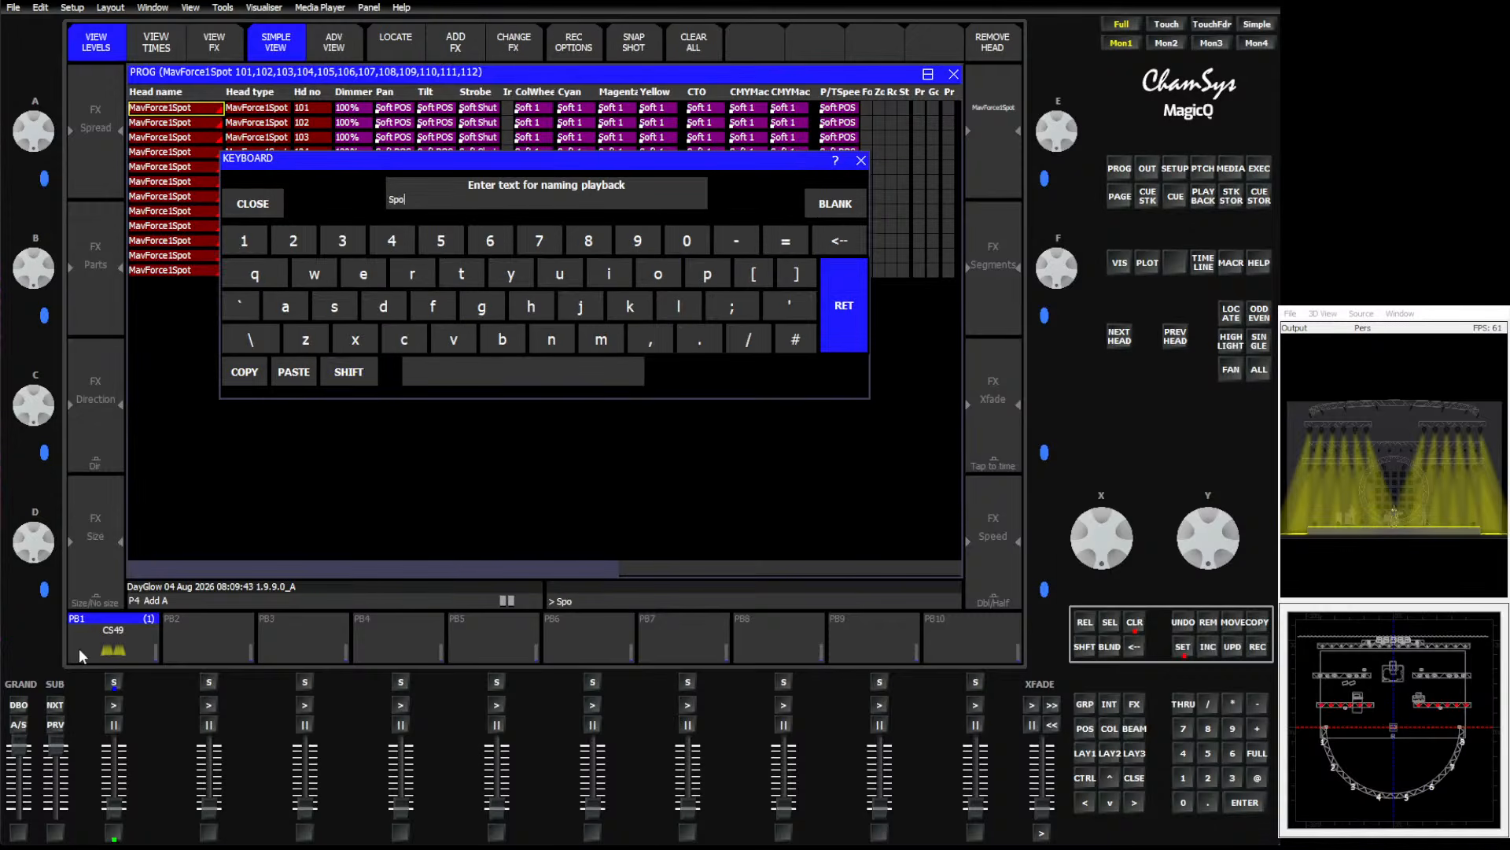
text(t Soft)
key(Return)
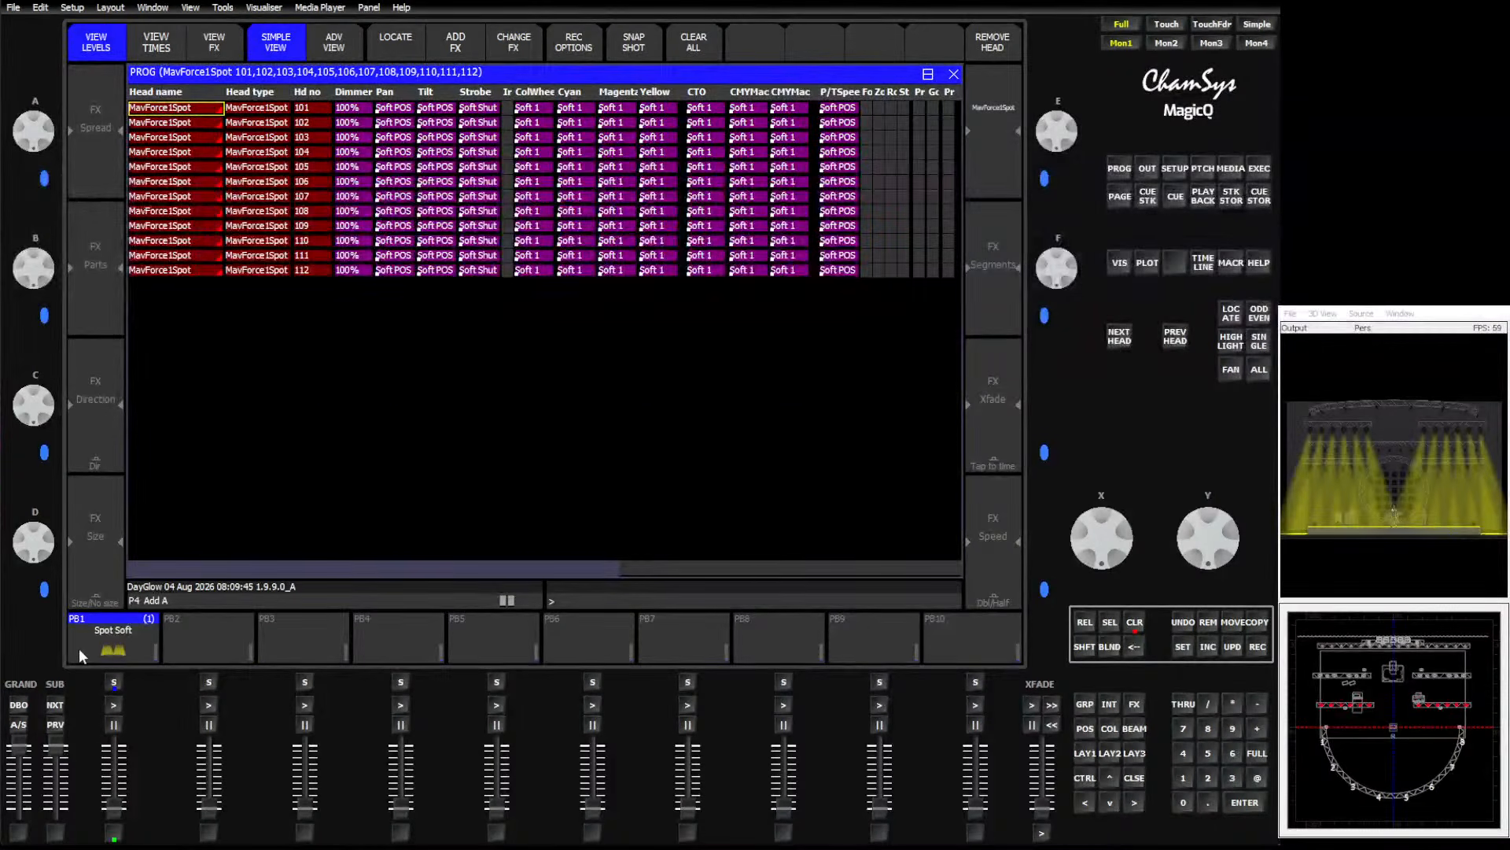
click(1135, 622)
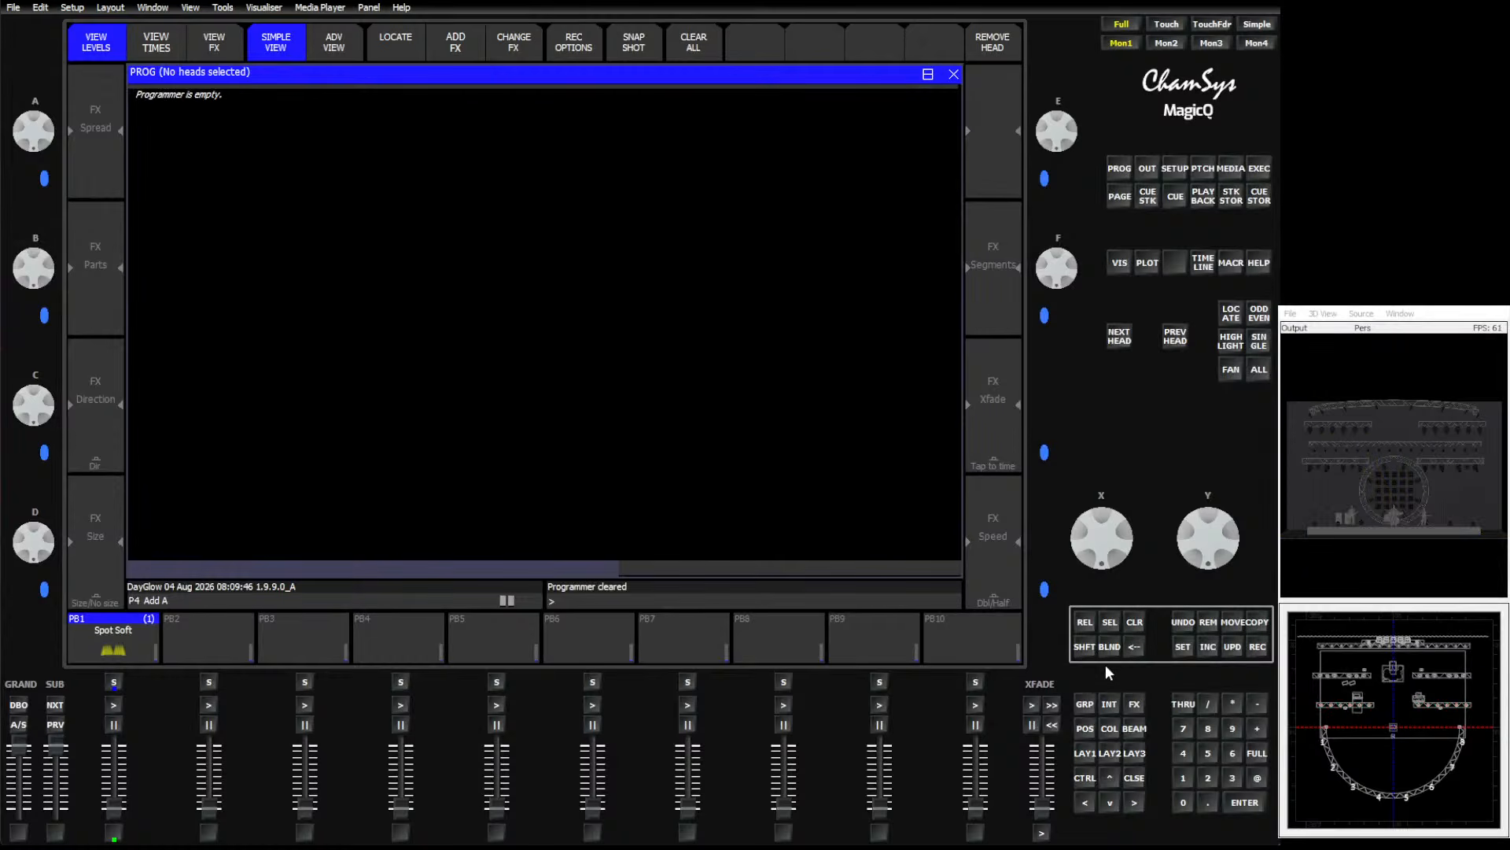
Select the All Wash group at full intensity.
click(1086, 705)
click(483, 99)
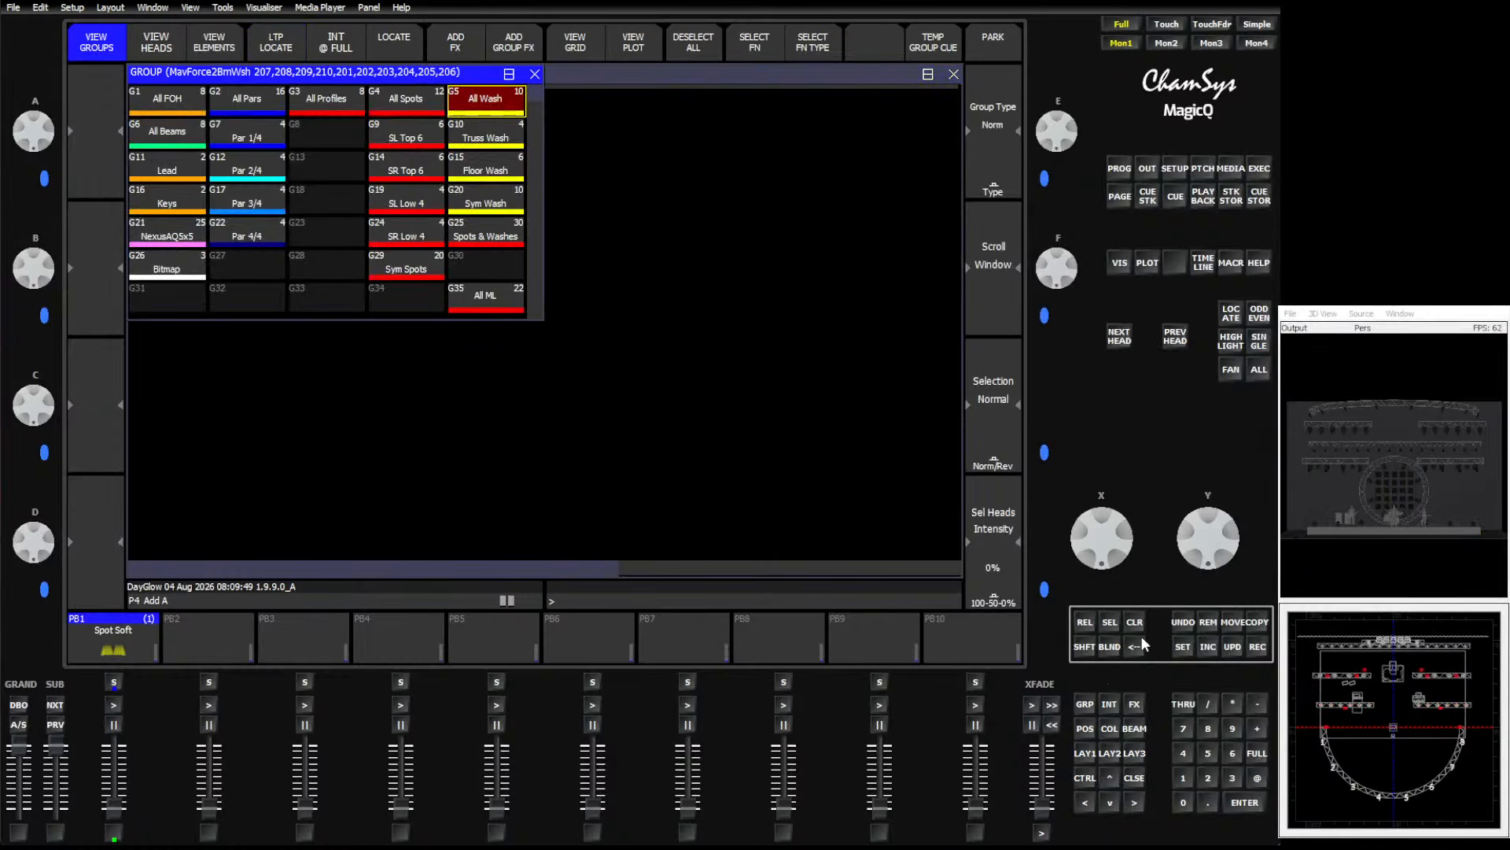
click(1257, 752)
click(1246, 802)
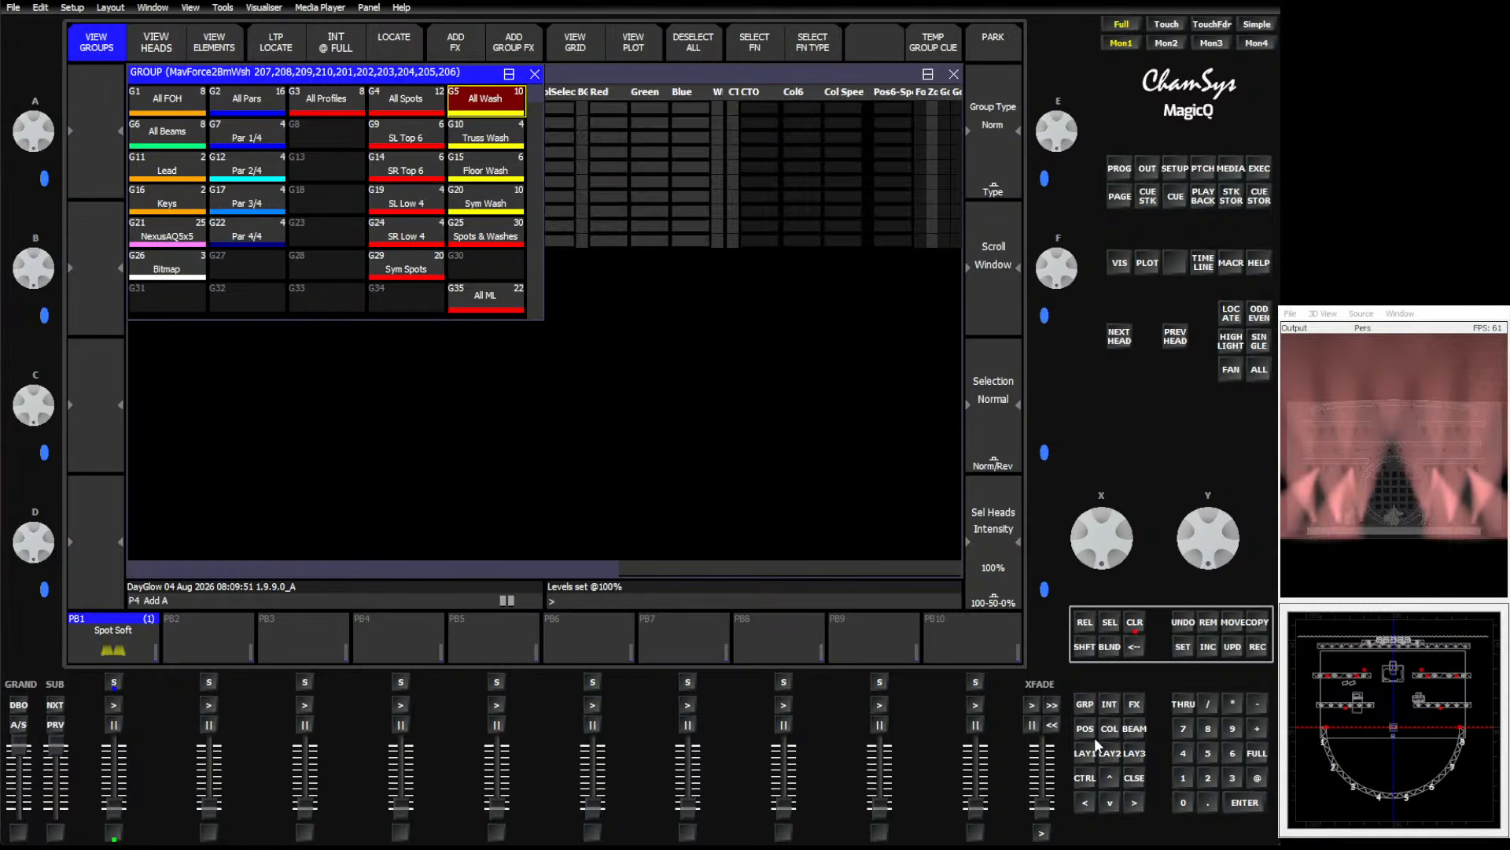
Set the washes' zoom to 255.
click(1134, 728)
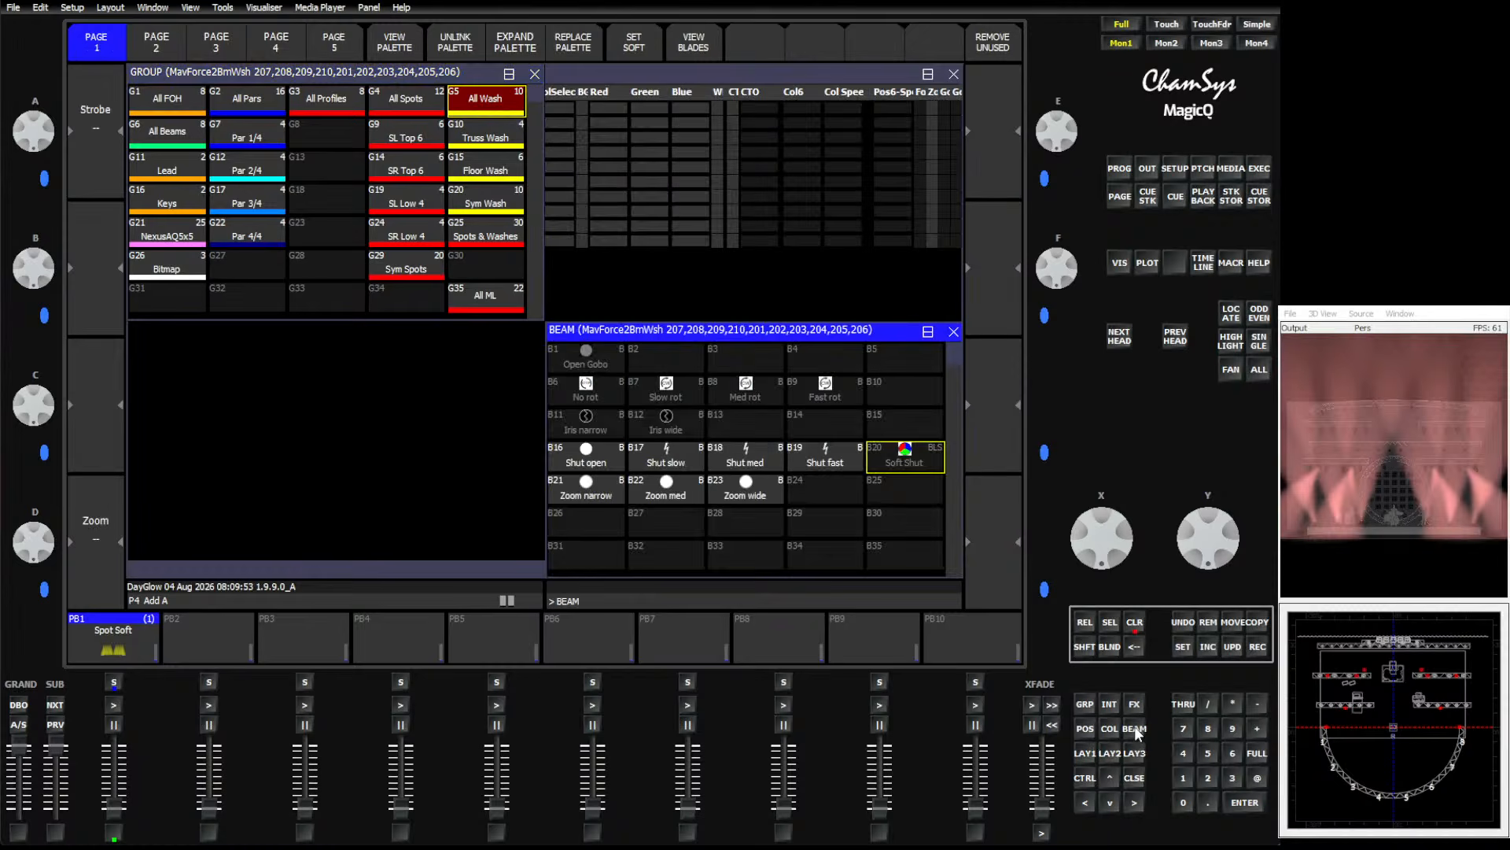
drag(24, 547, 34, 648)
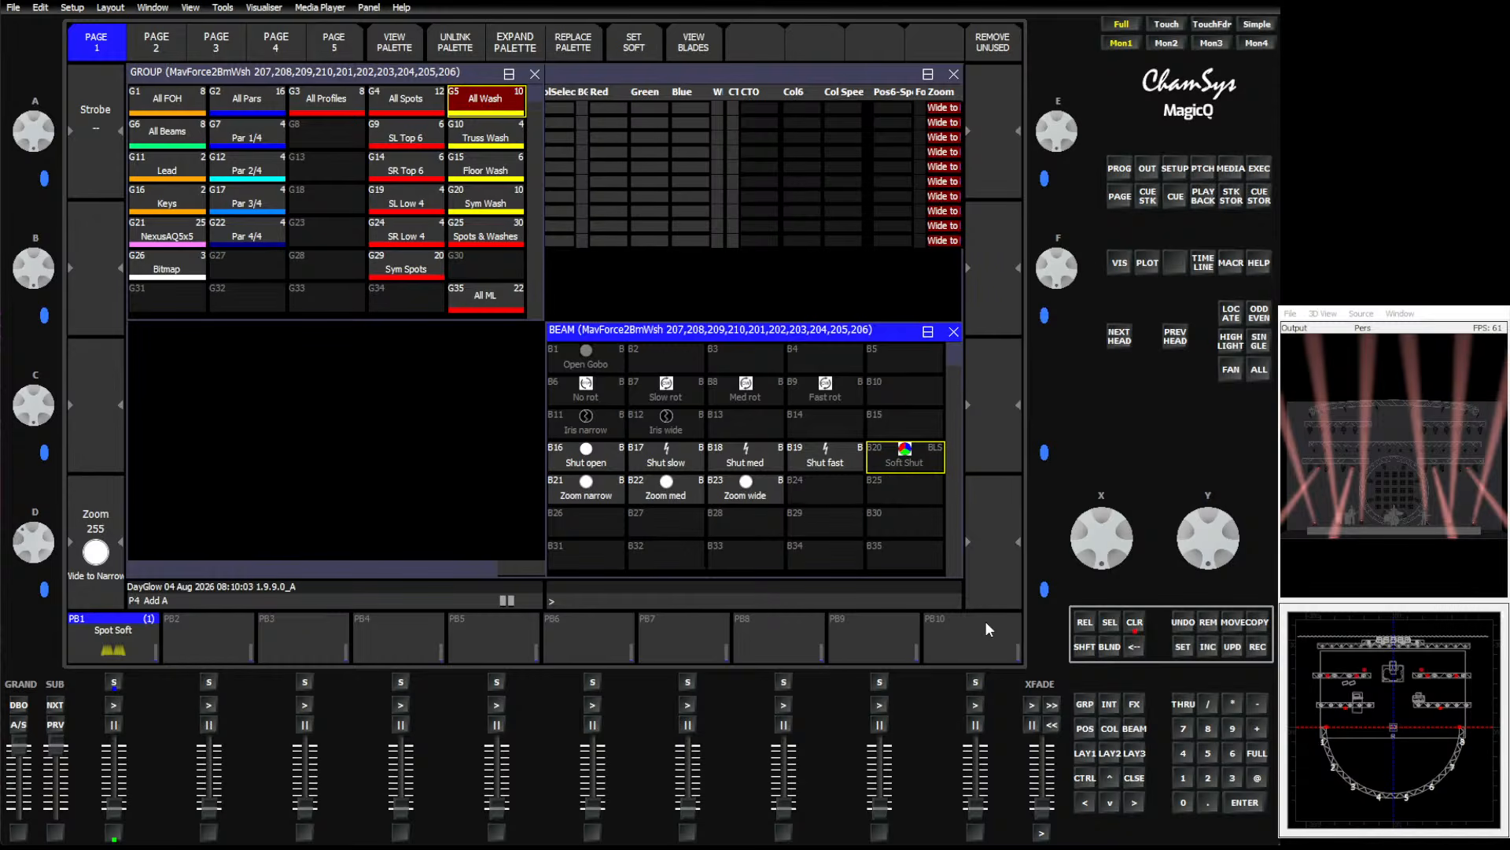
Apply the Soft 1 colour and Soft POS position palettes to the washes.
click(1085, 729)
click(1109, 729)
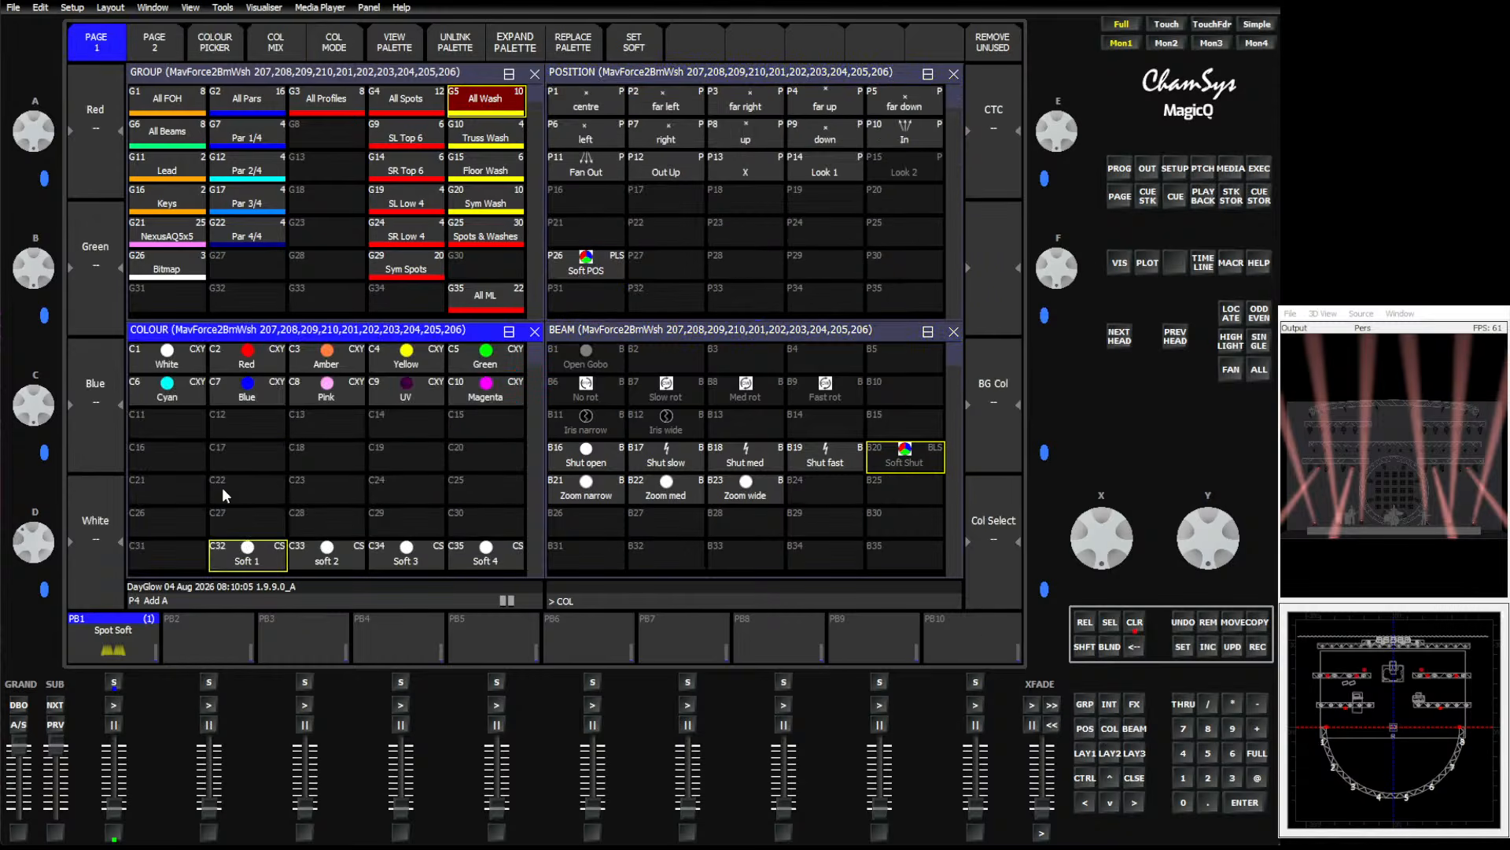
click(242, 555)
click(583, 266)
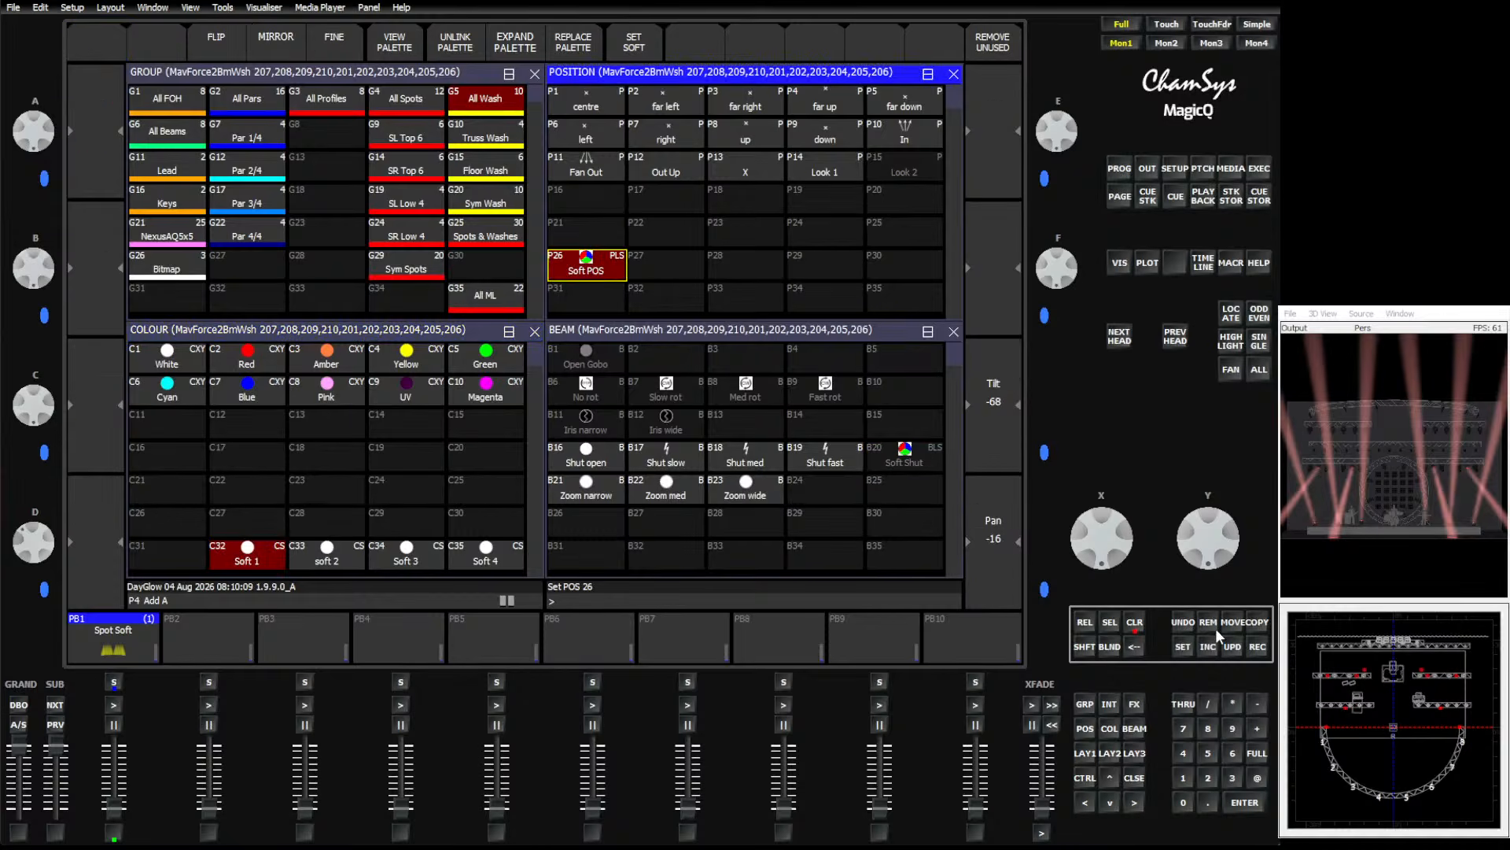
Record the wash look onto playback 2 and name it Wash Soft.
click(1257, 645)
click(198, 639)
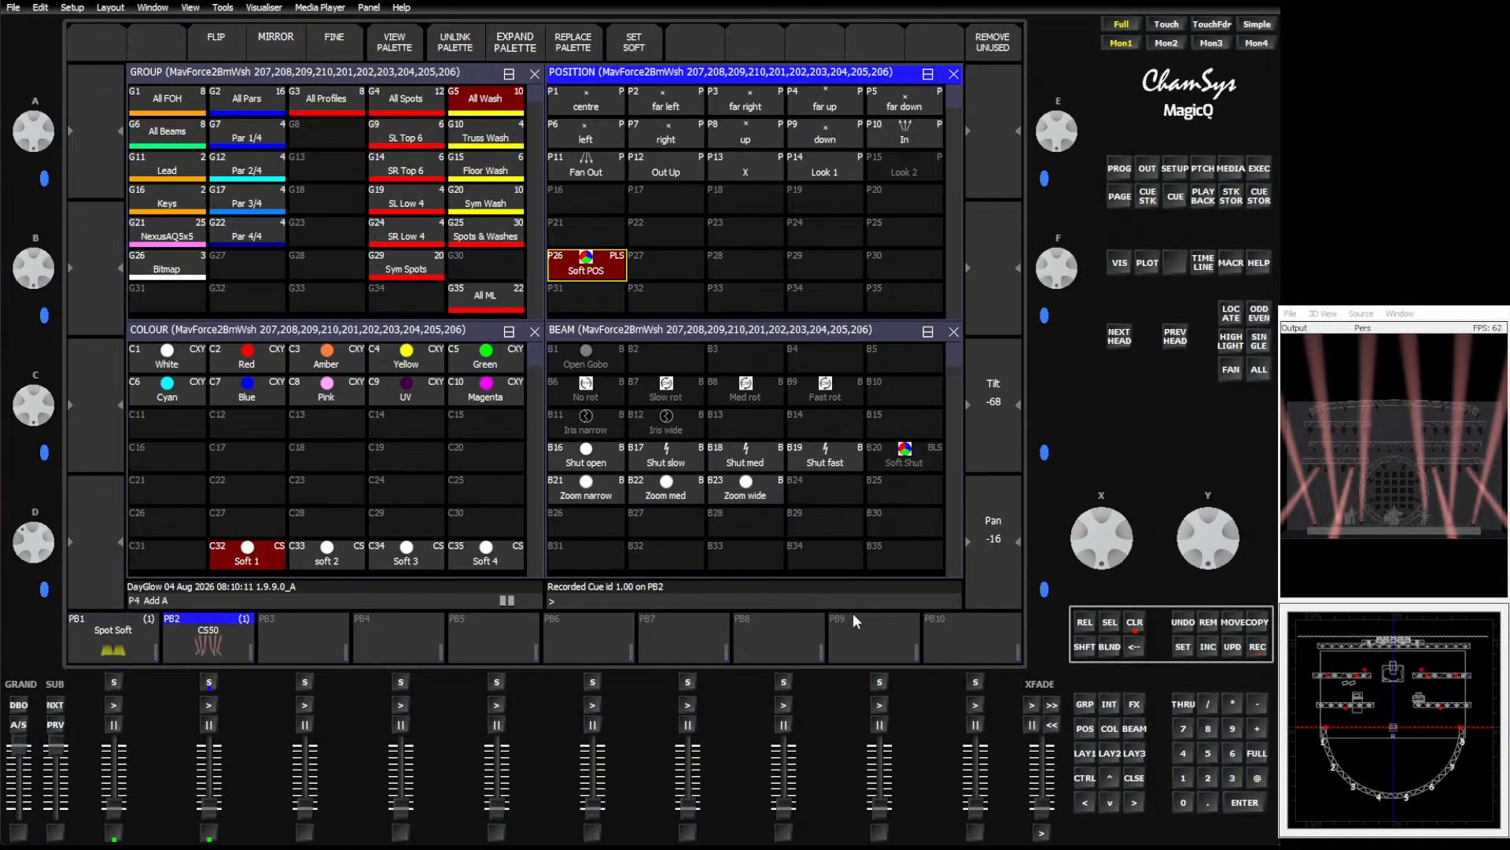
click(1182, 645)
click(198, 634)
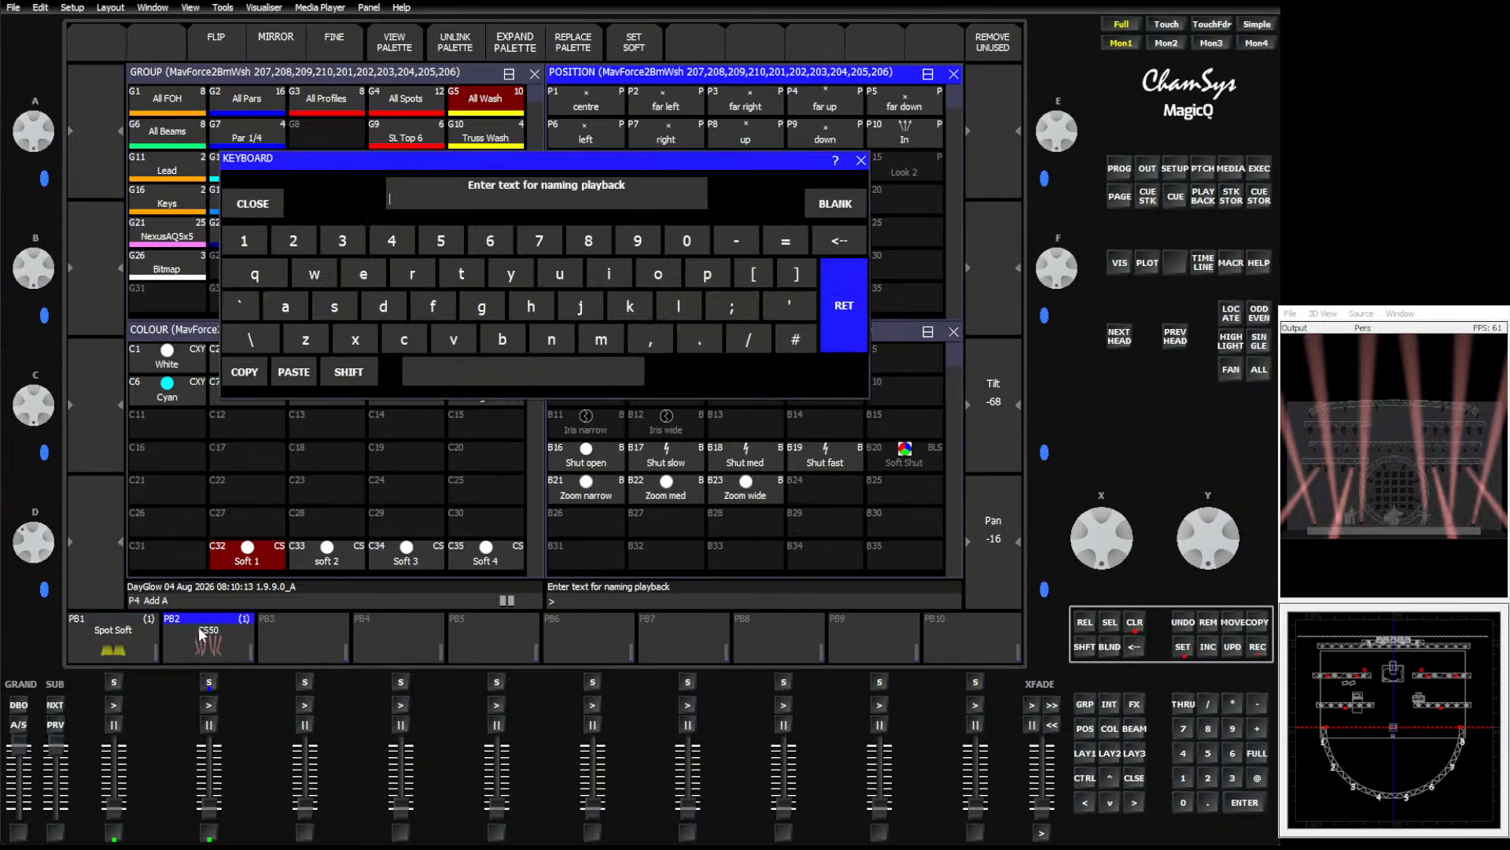
text(Wash Sof)
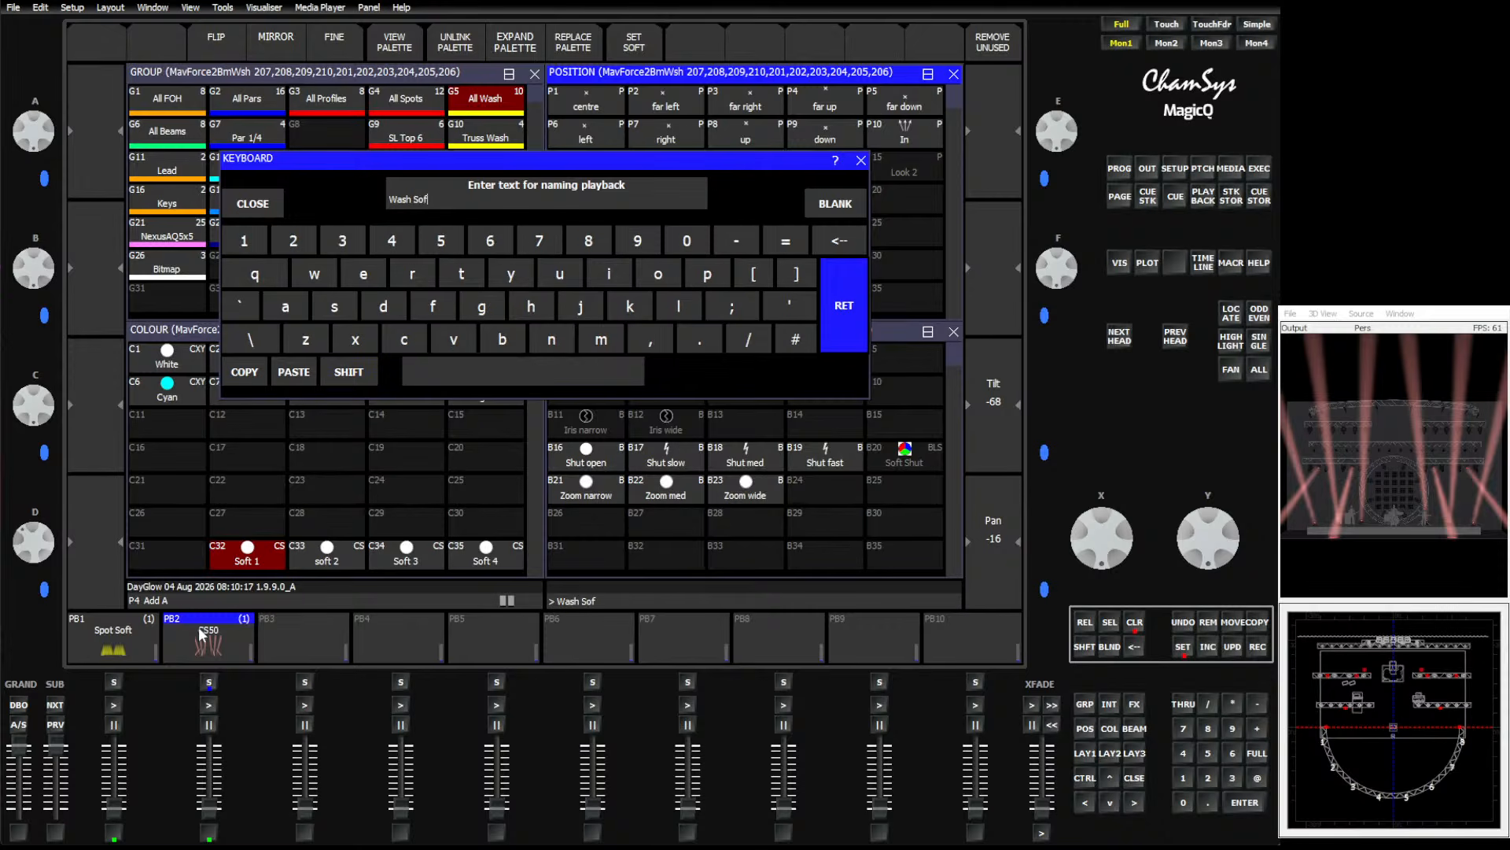
text(t)
key(Return)
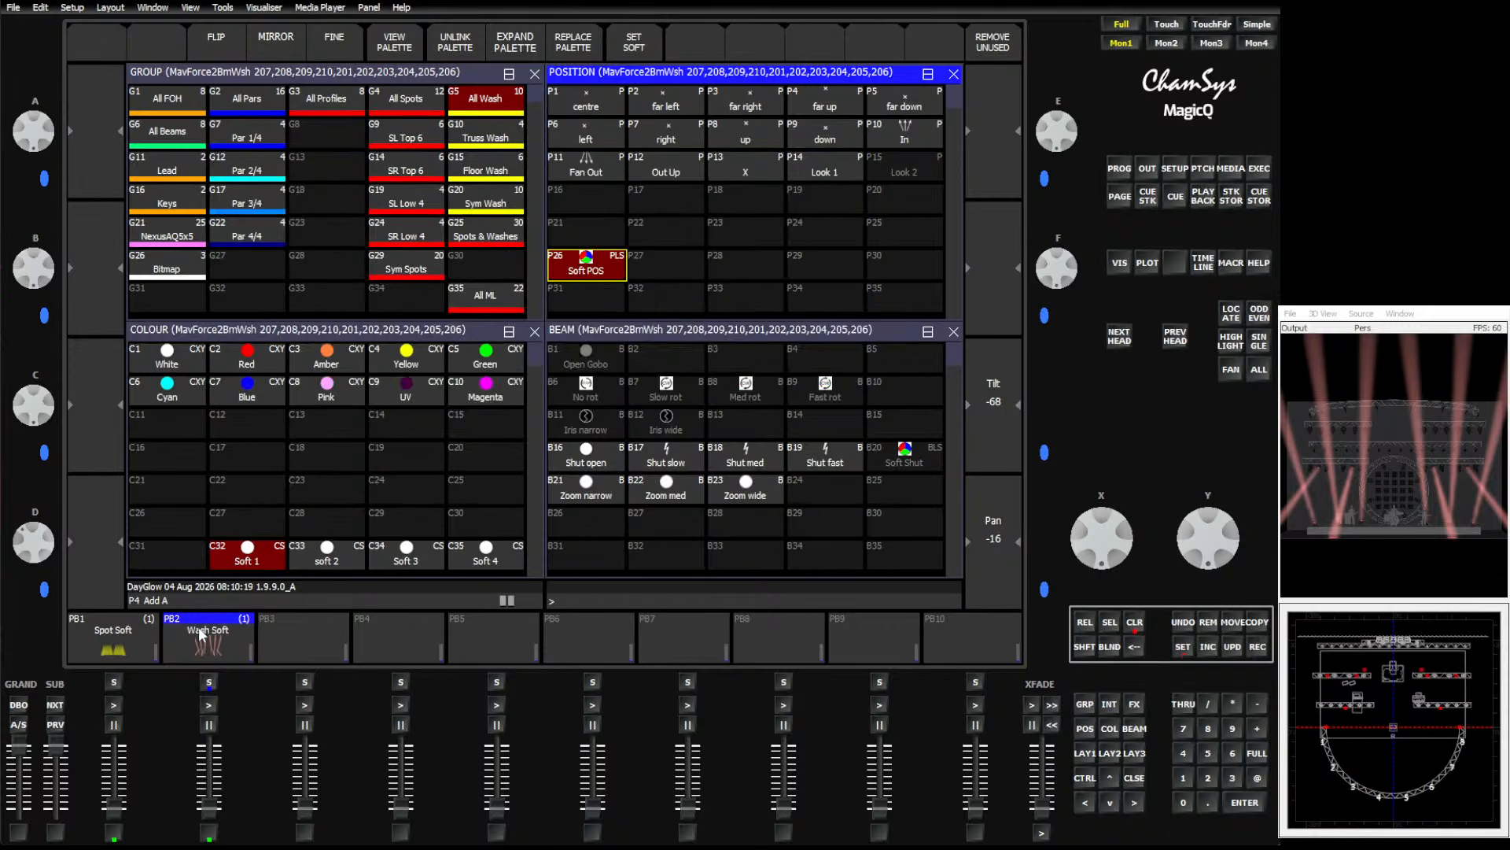
Clear the programmer and run the Spot Soft and Wash Soft playbacks at full.
click(1135, 627)
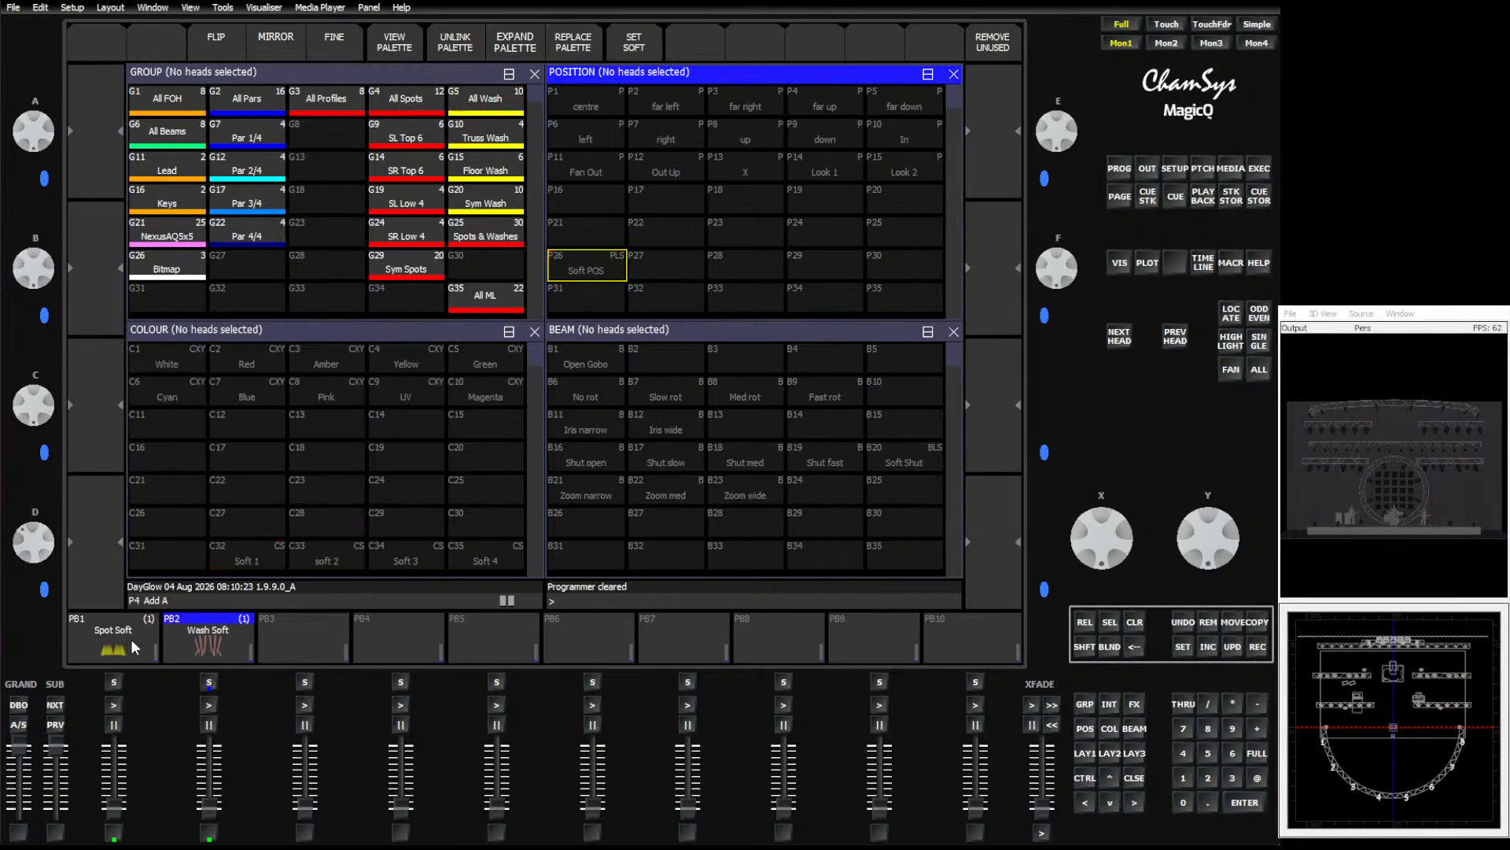
click(229, 554)
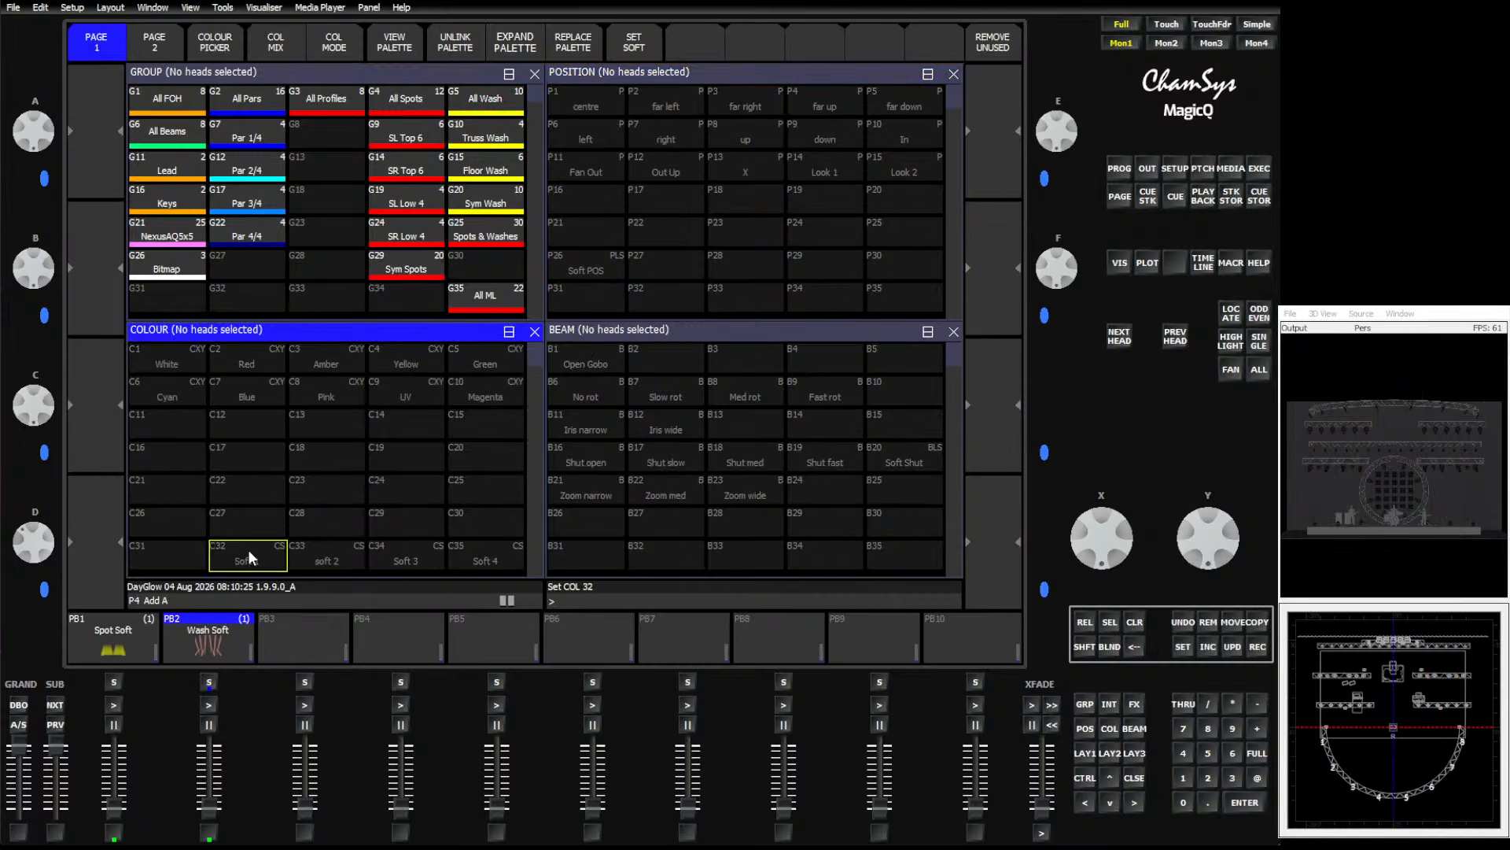
click(327, 525)
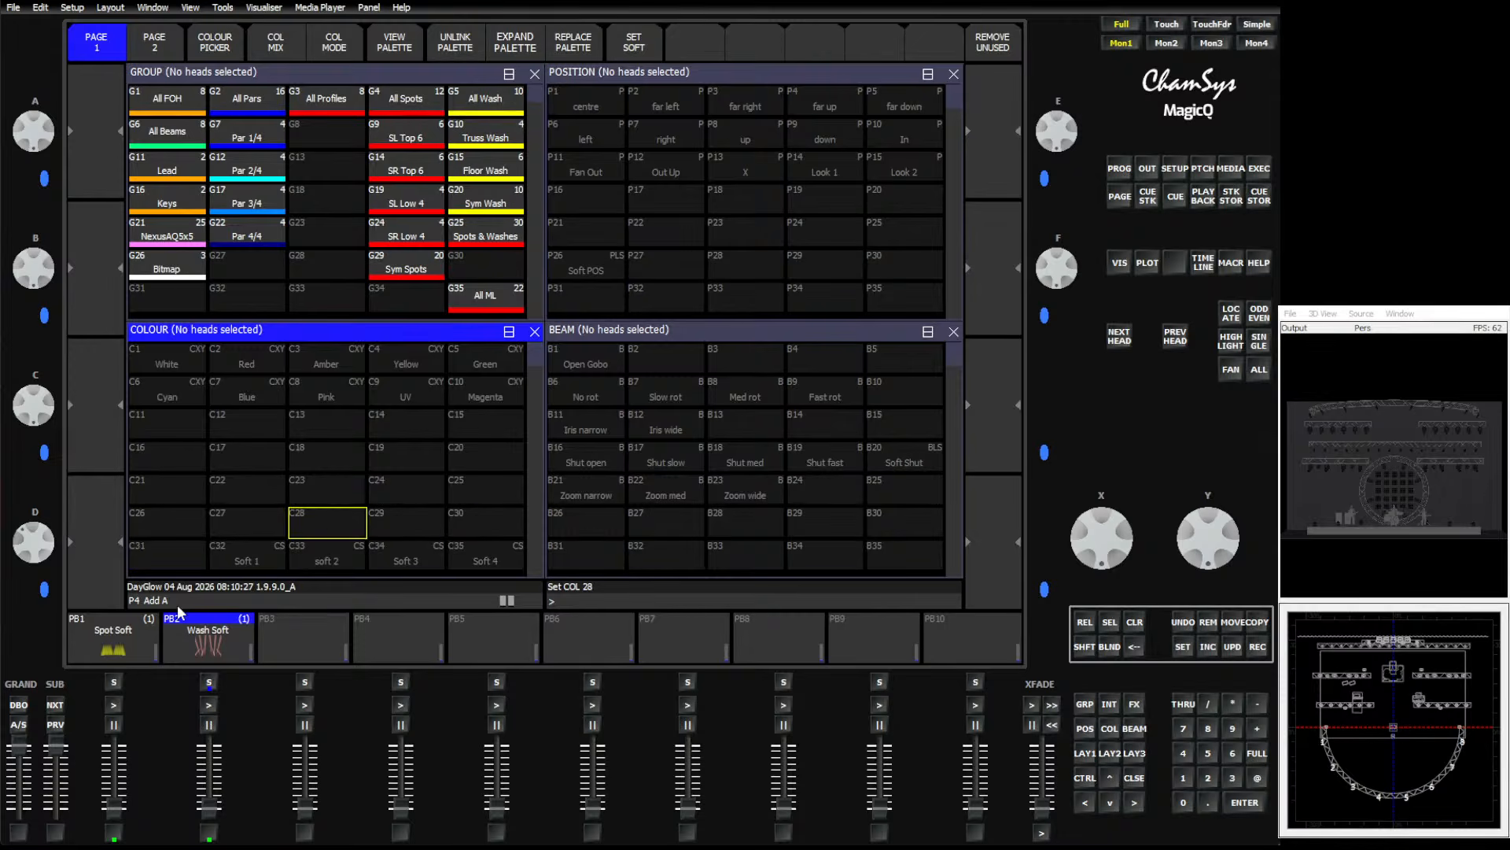
click(116, 704)
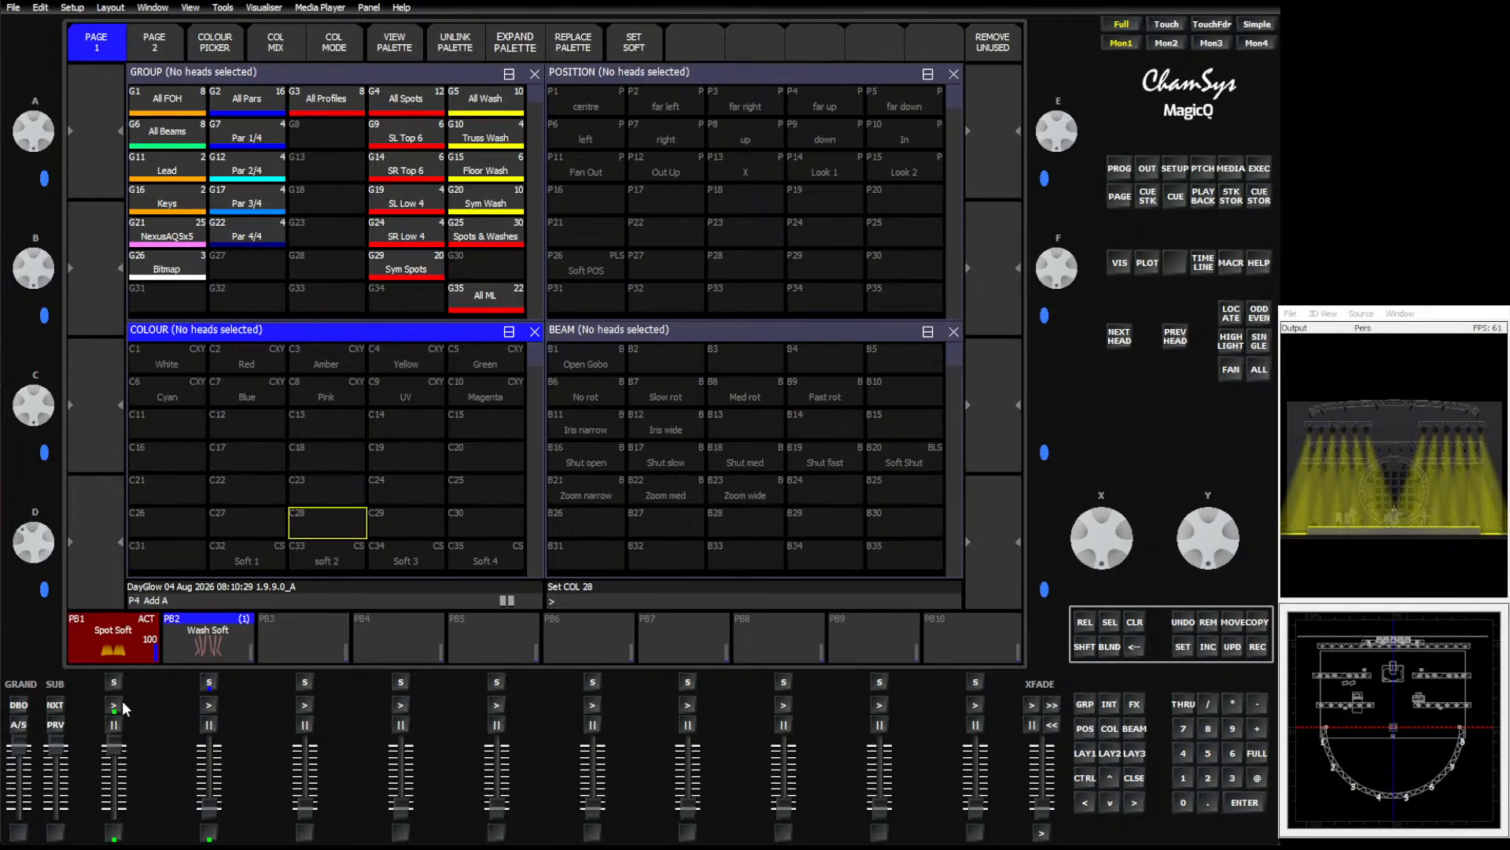
drag(210, 818, 215, 748)
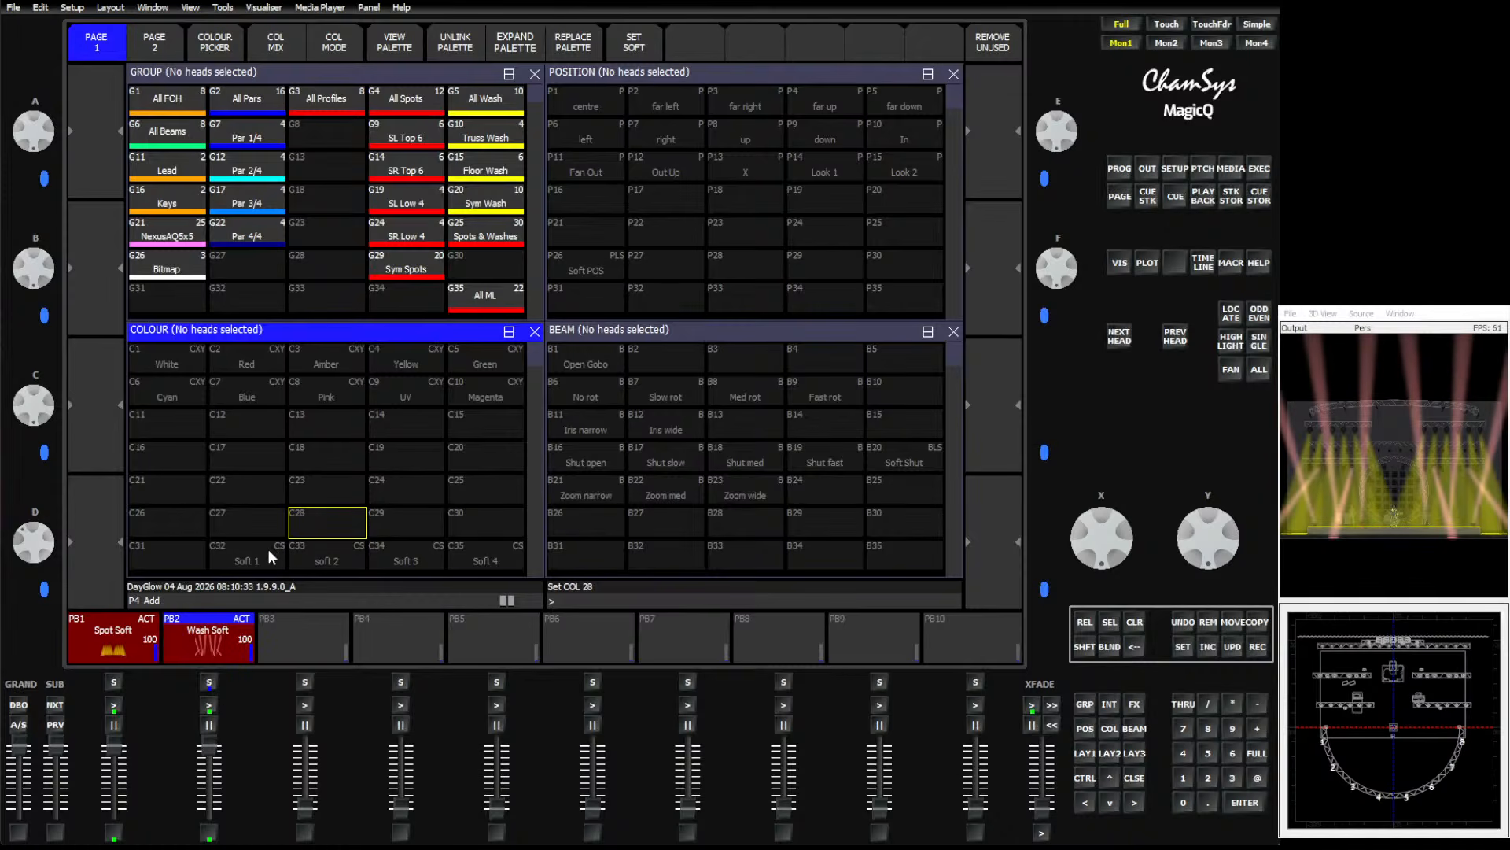
Open the Execute window and test the spot and wash colour buttons.
click(1257, 173)
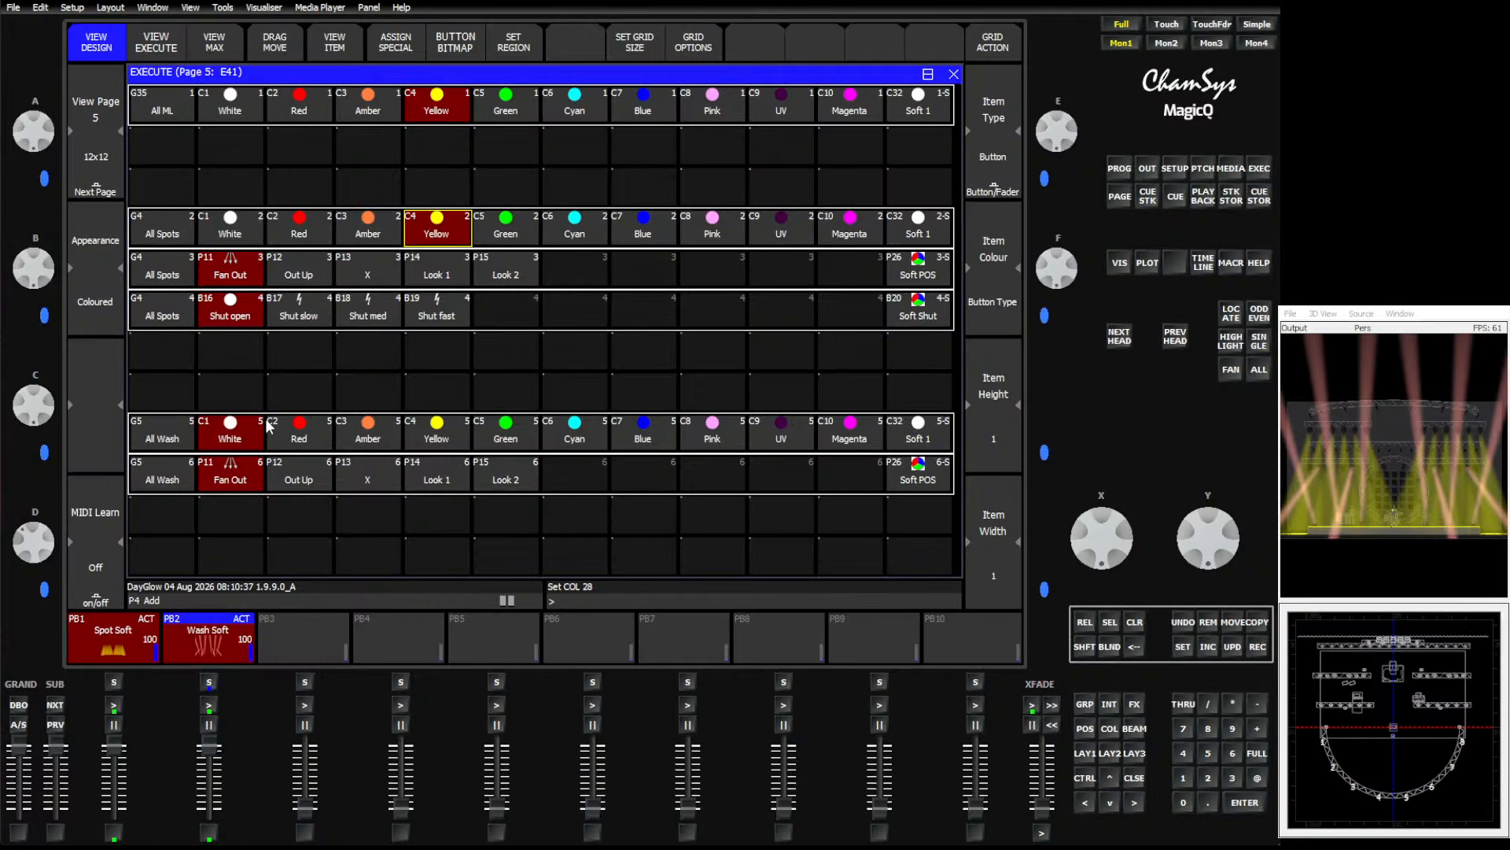
click(633, 431)
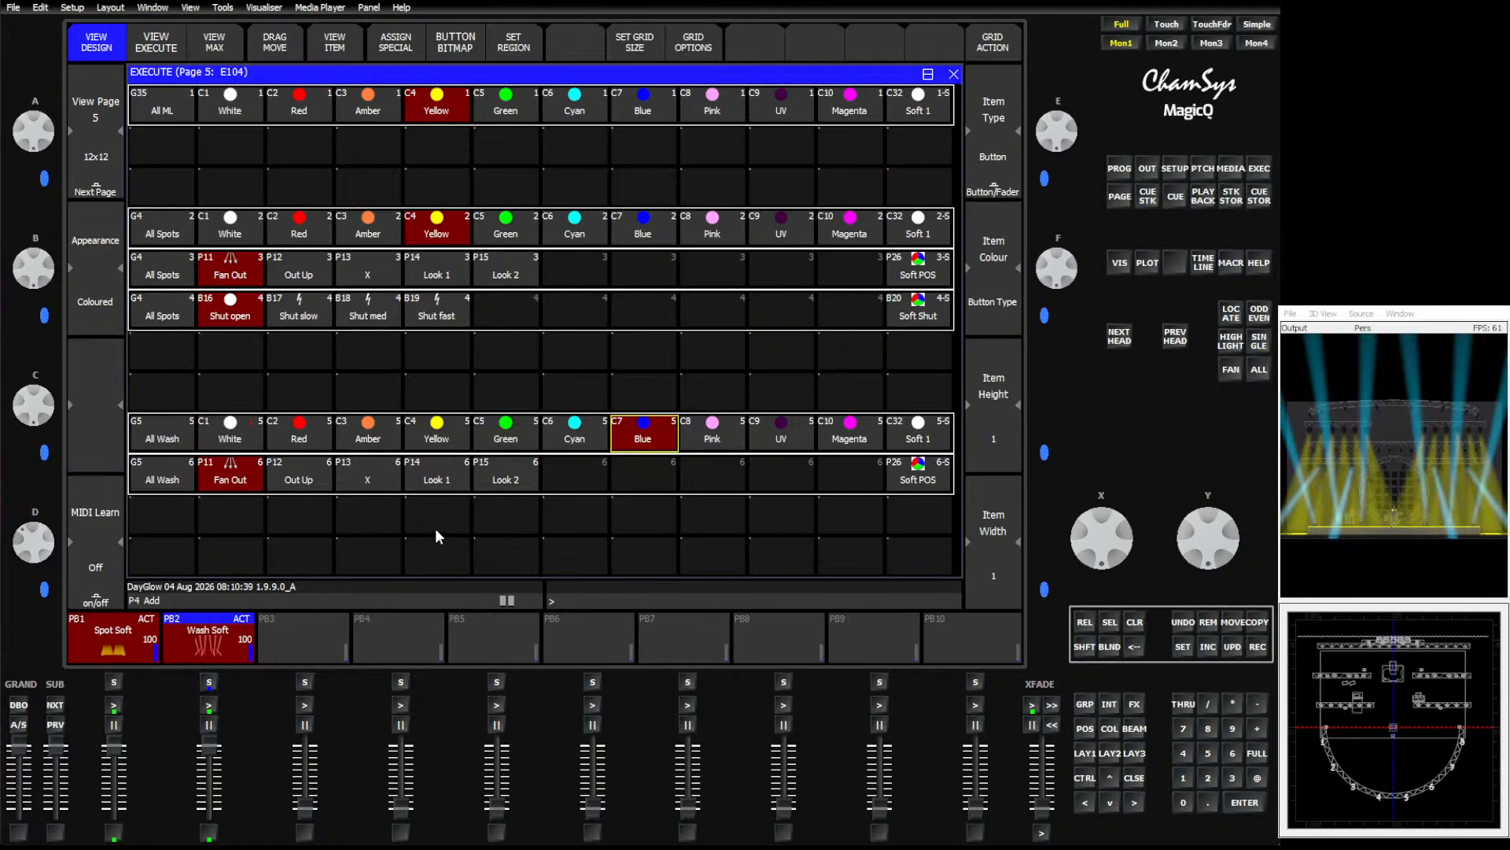
click(293, 223)
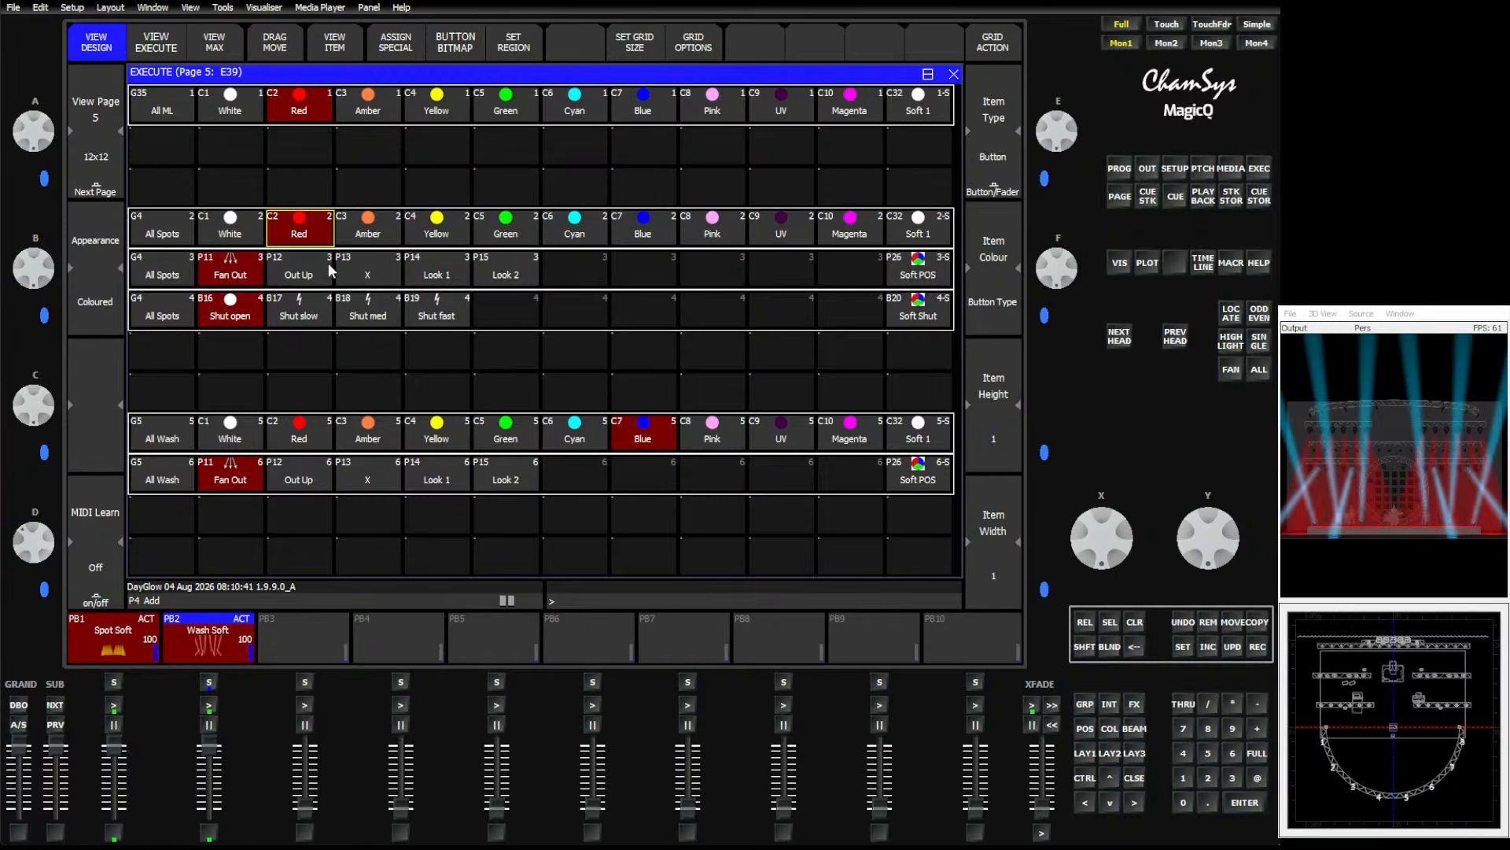
click(644, 233)
click(758, 223)
click(367, 434)
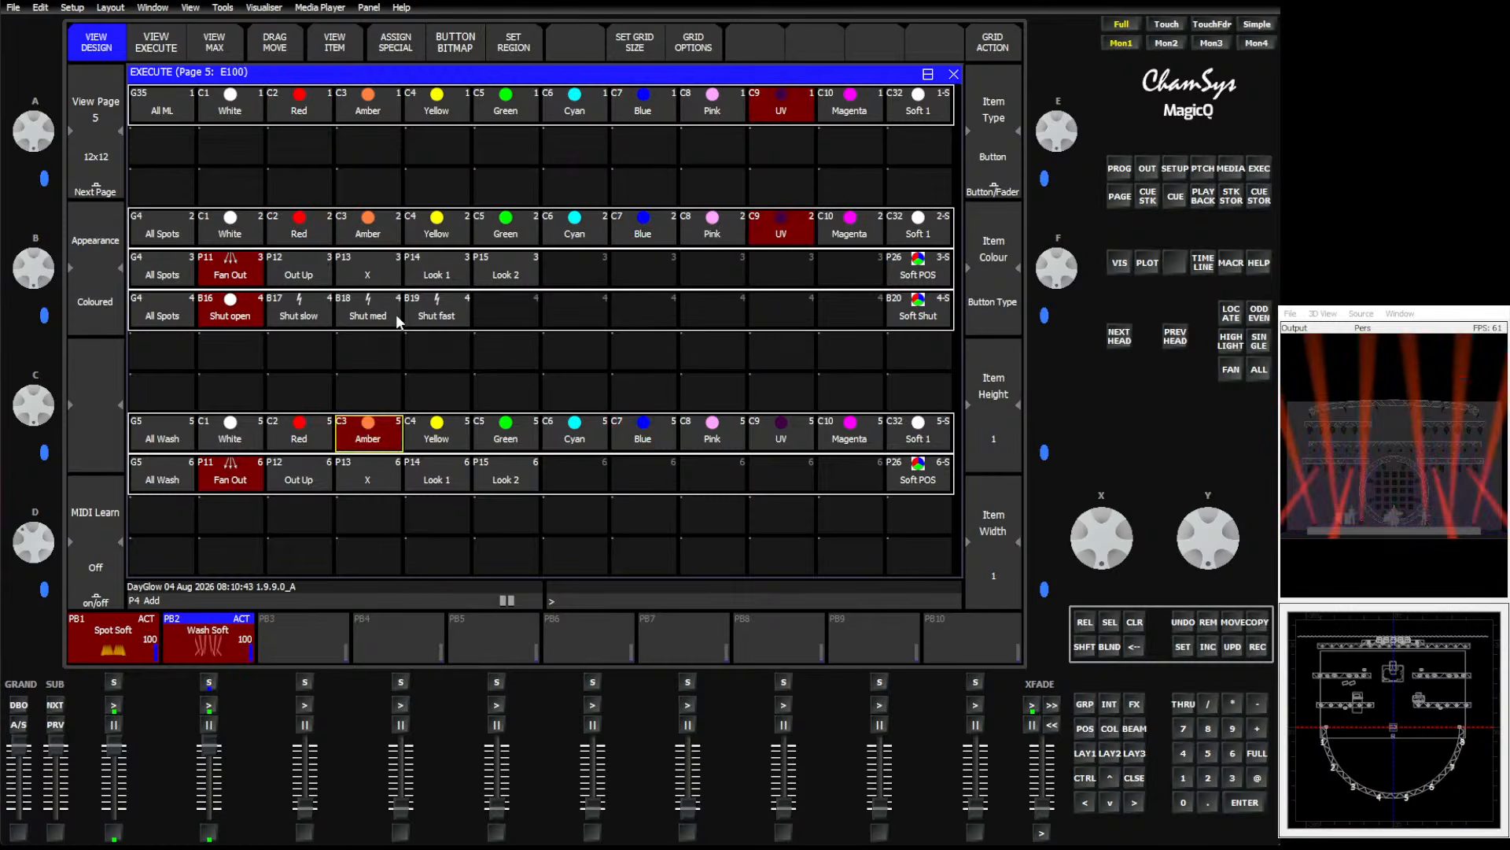
click(373, 235)
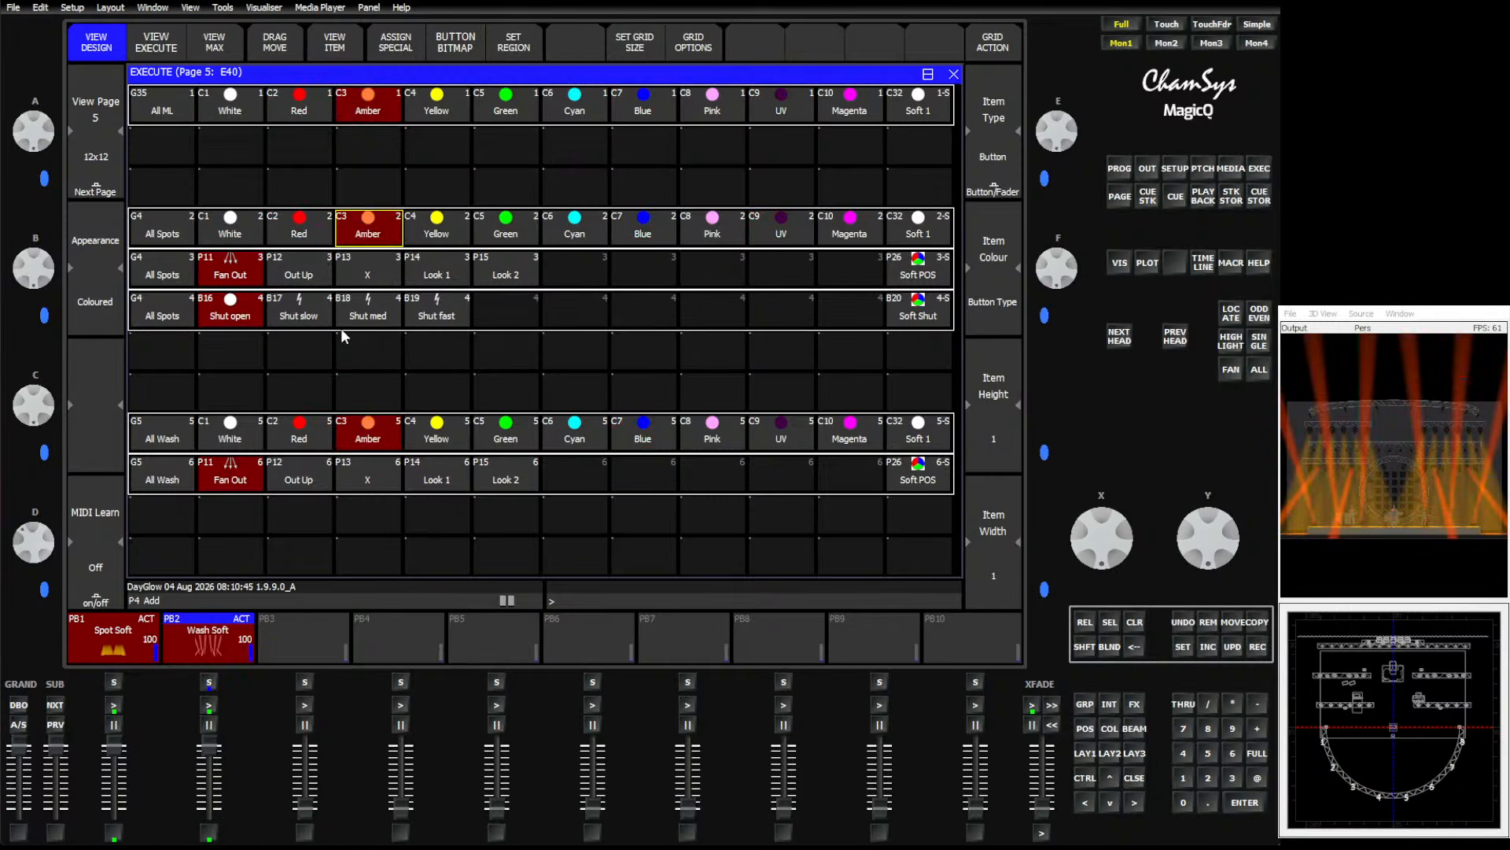
click(452, 434)
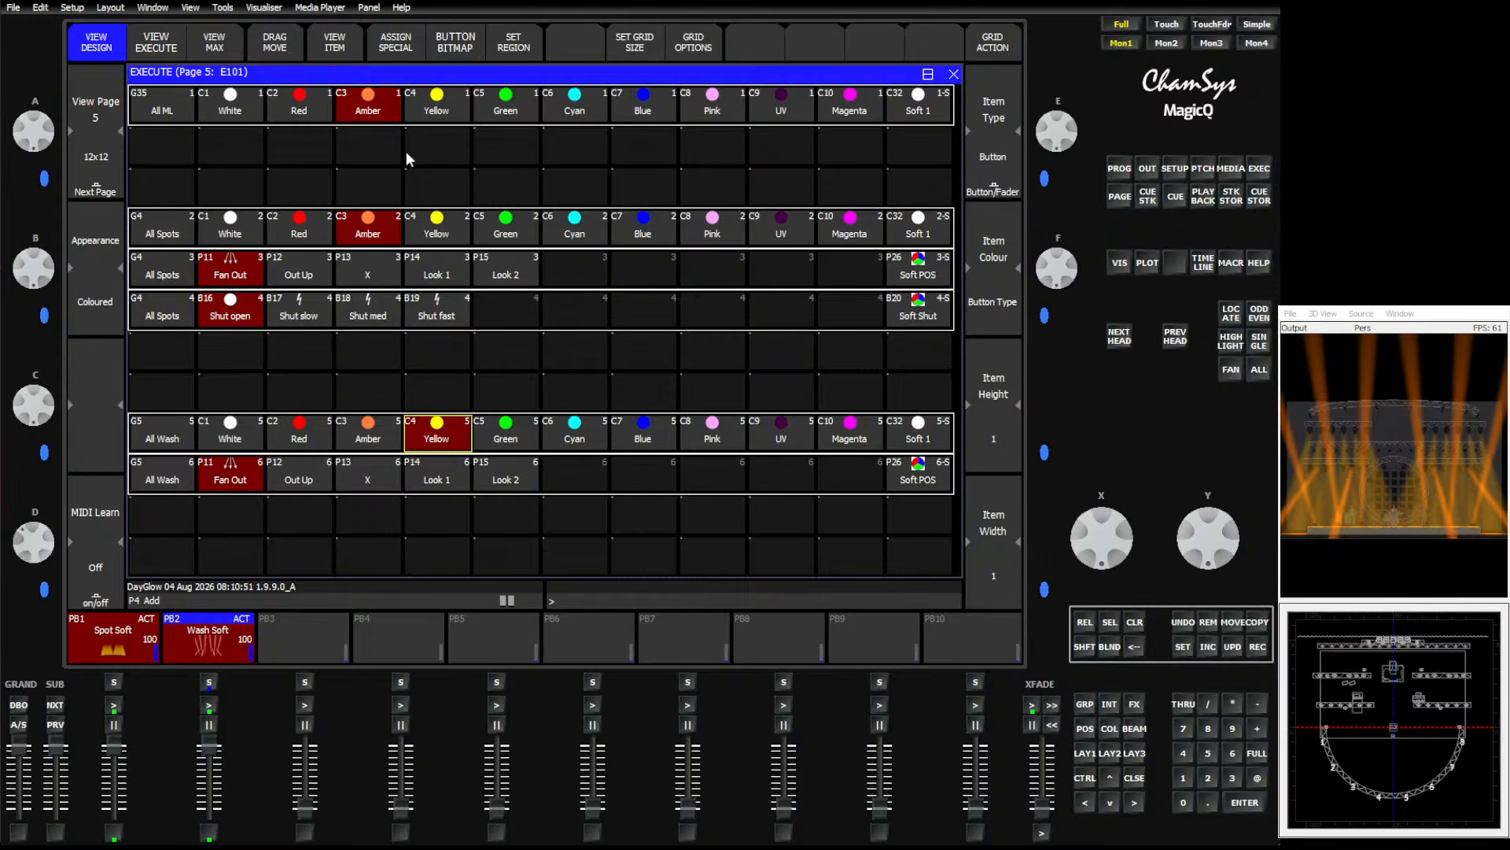
Test the All ML colour row by stepping through its colour buttons.
click(572, 109)
click(503, 110)
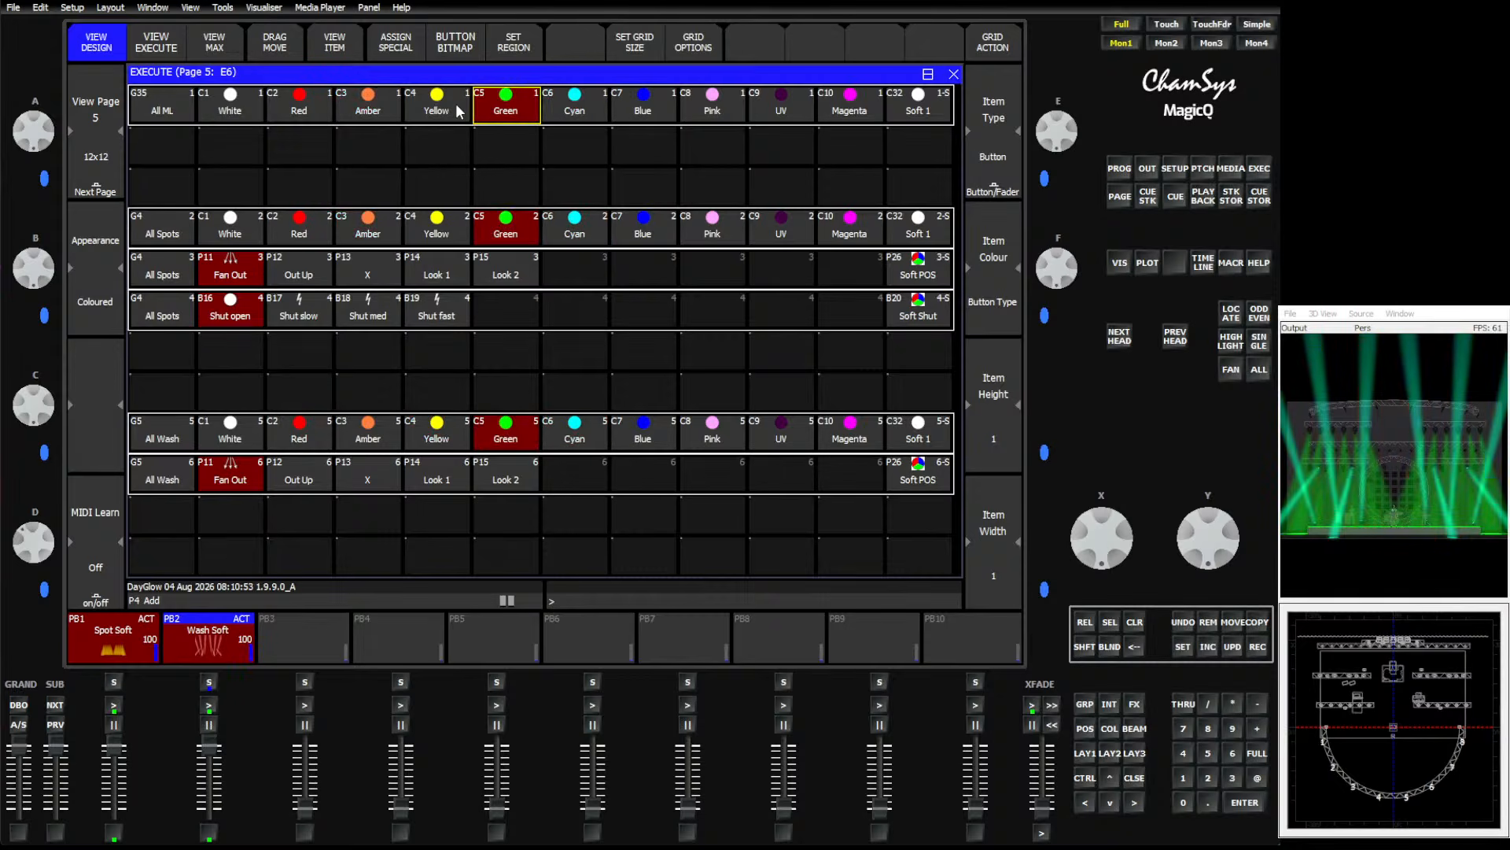
click(437, 111)
click(369, 114)
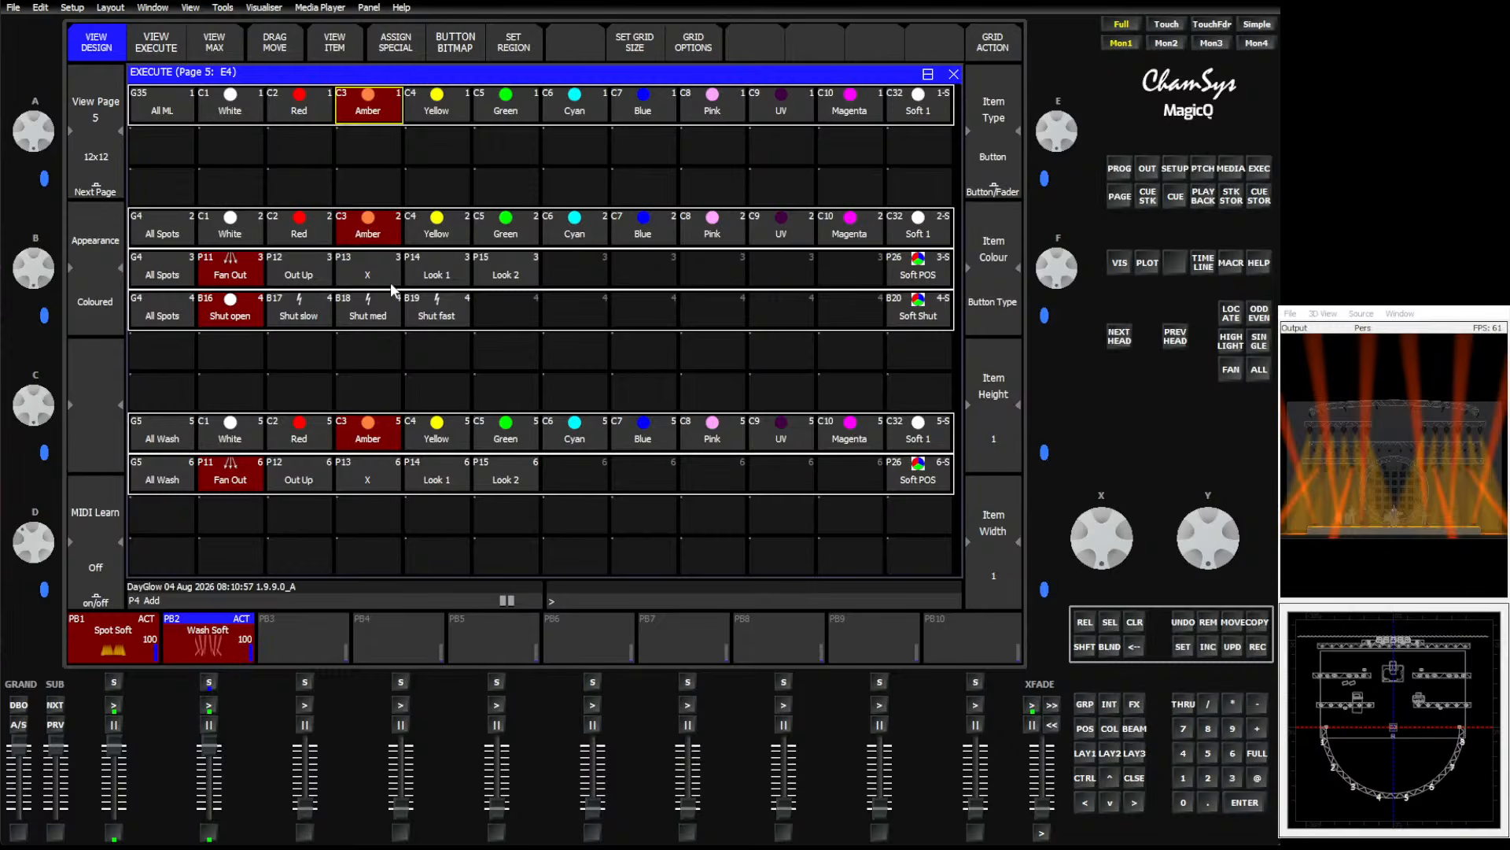
click(295, 110)
click(645, 108)
click(711, 110)
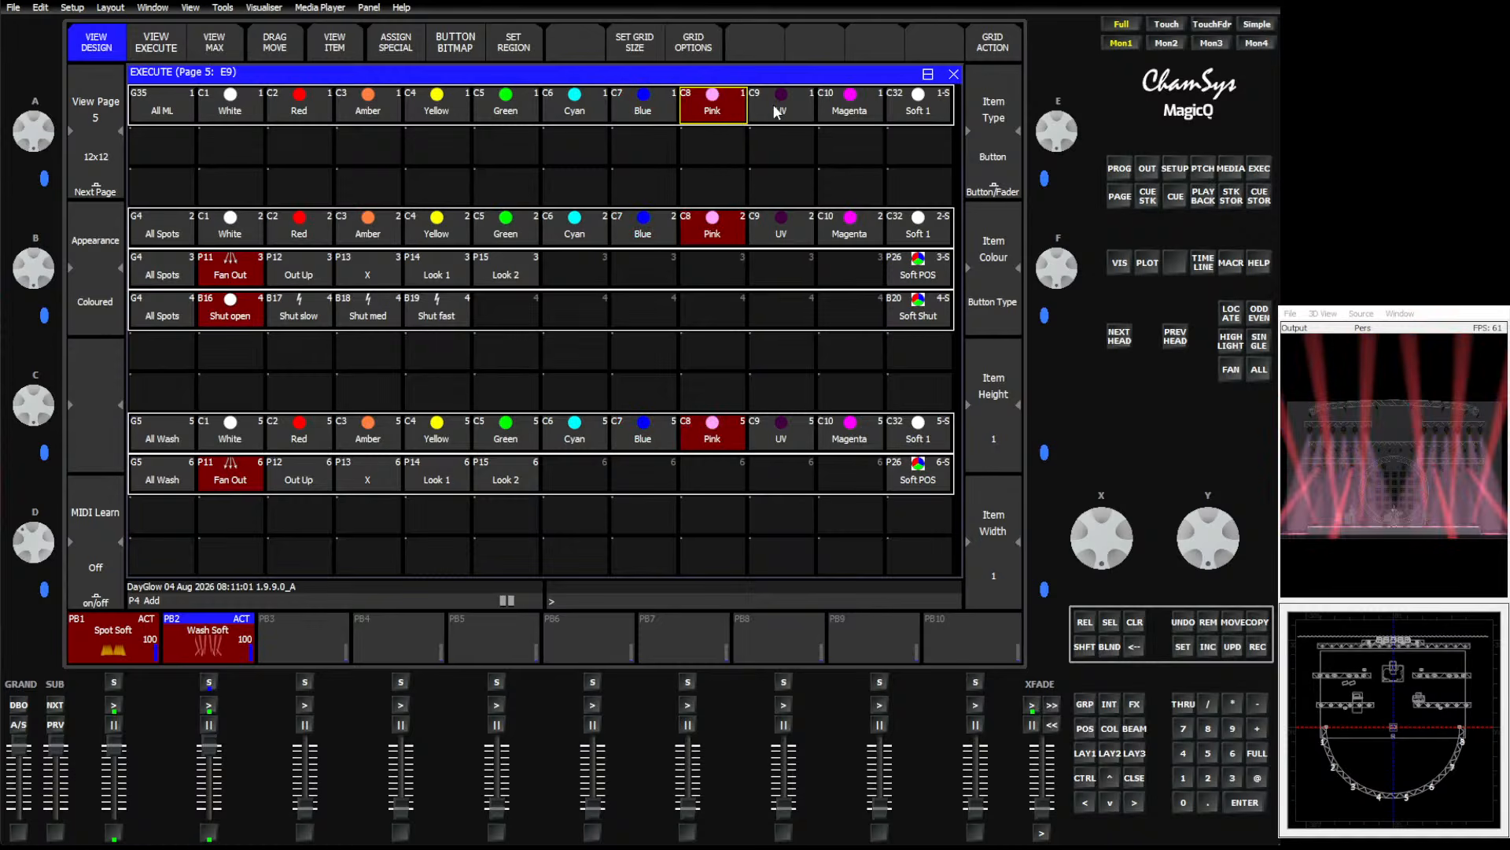
drag(777, 112, 767, 436)
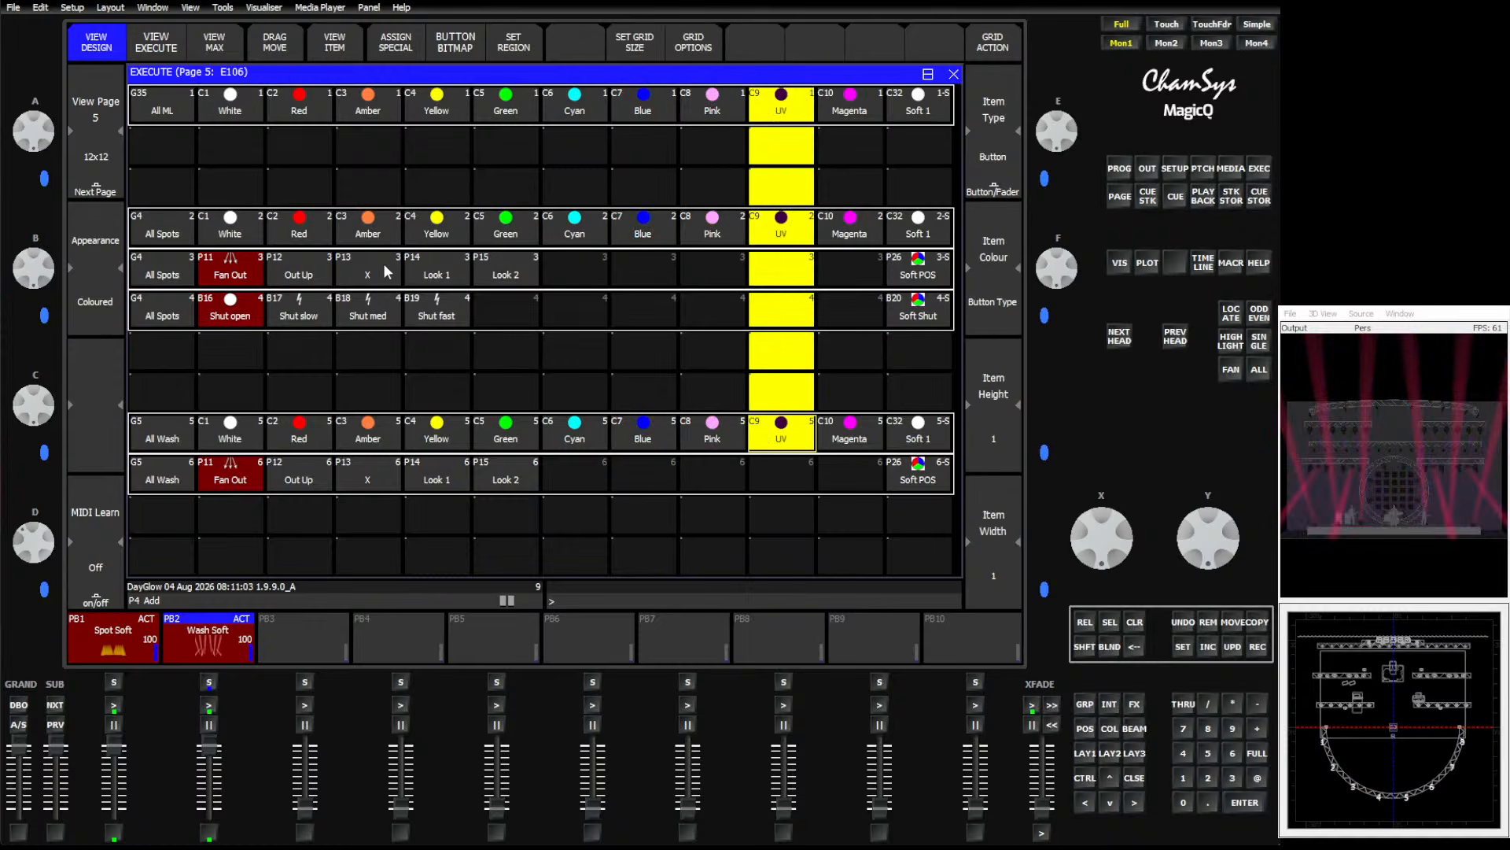
Test the spot, wash and All ML colour buttons in combination.
click(351, 231)
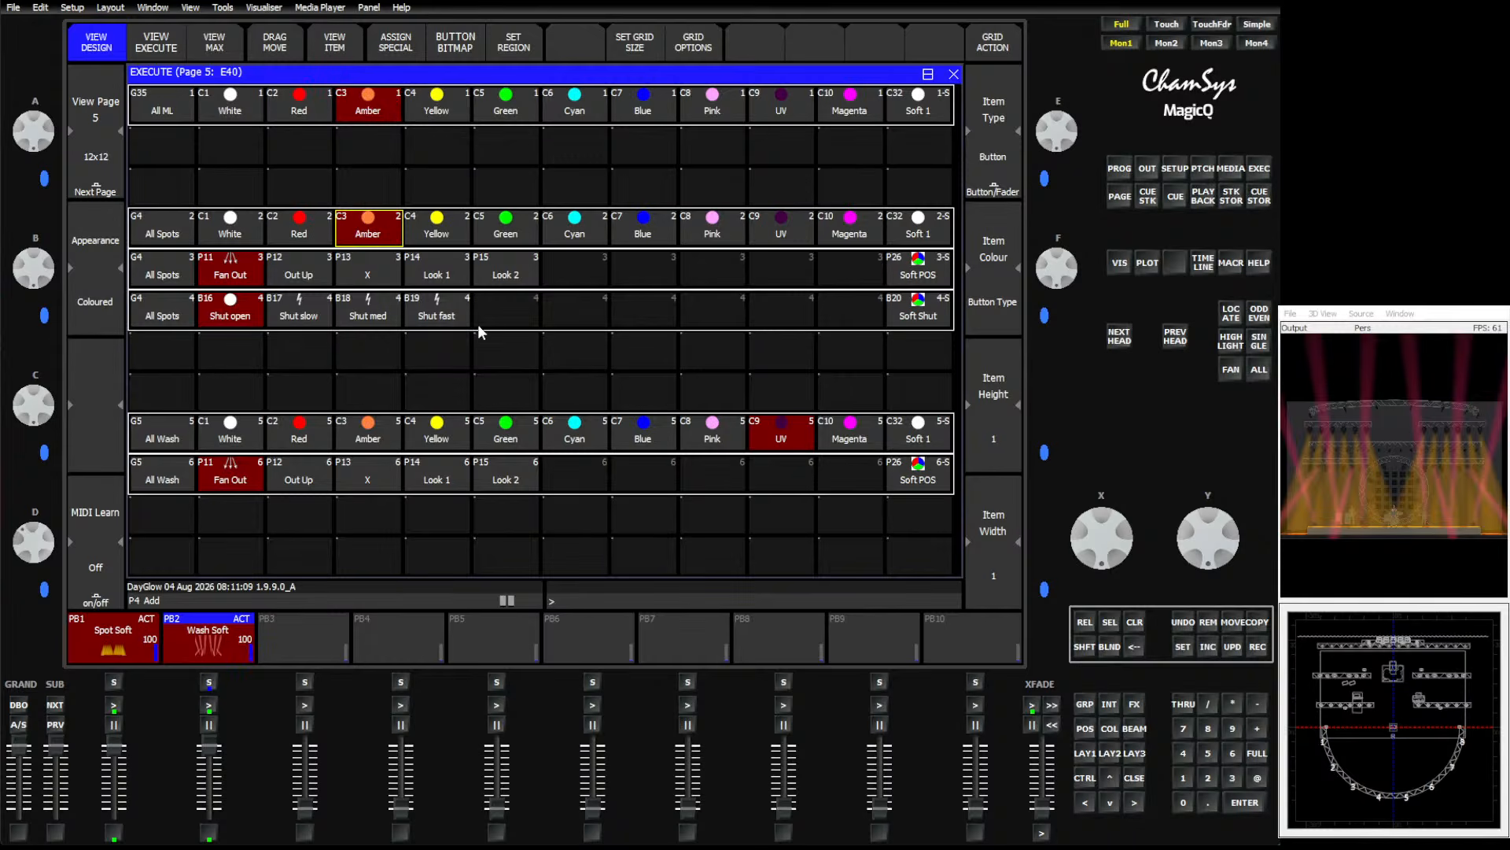
click(504, 435)
click(658, 231)
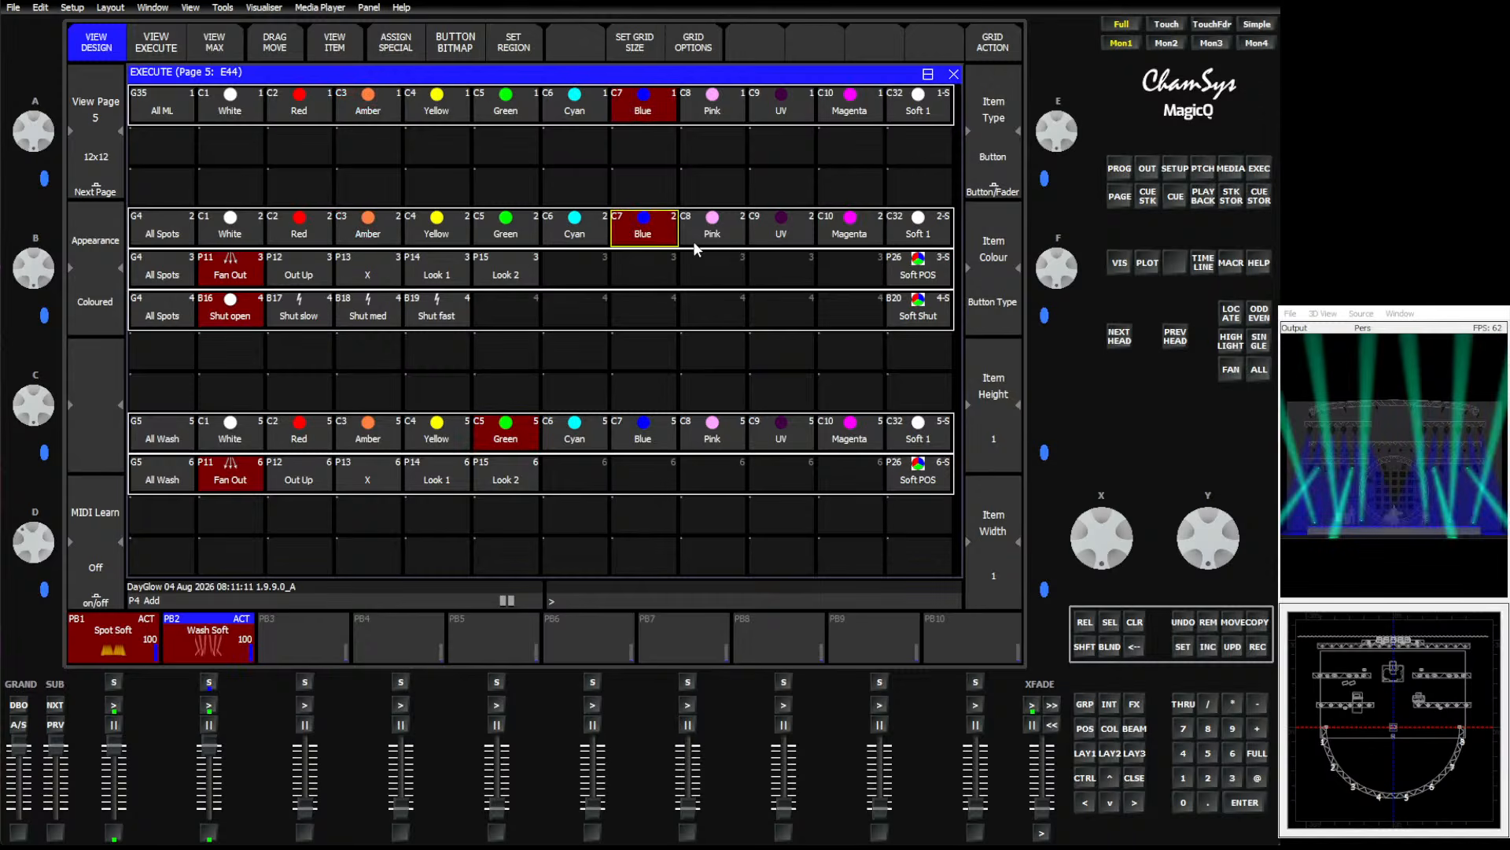
click(521, 230)
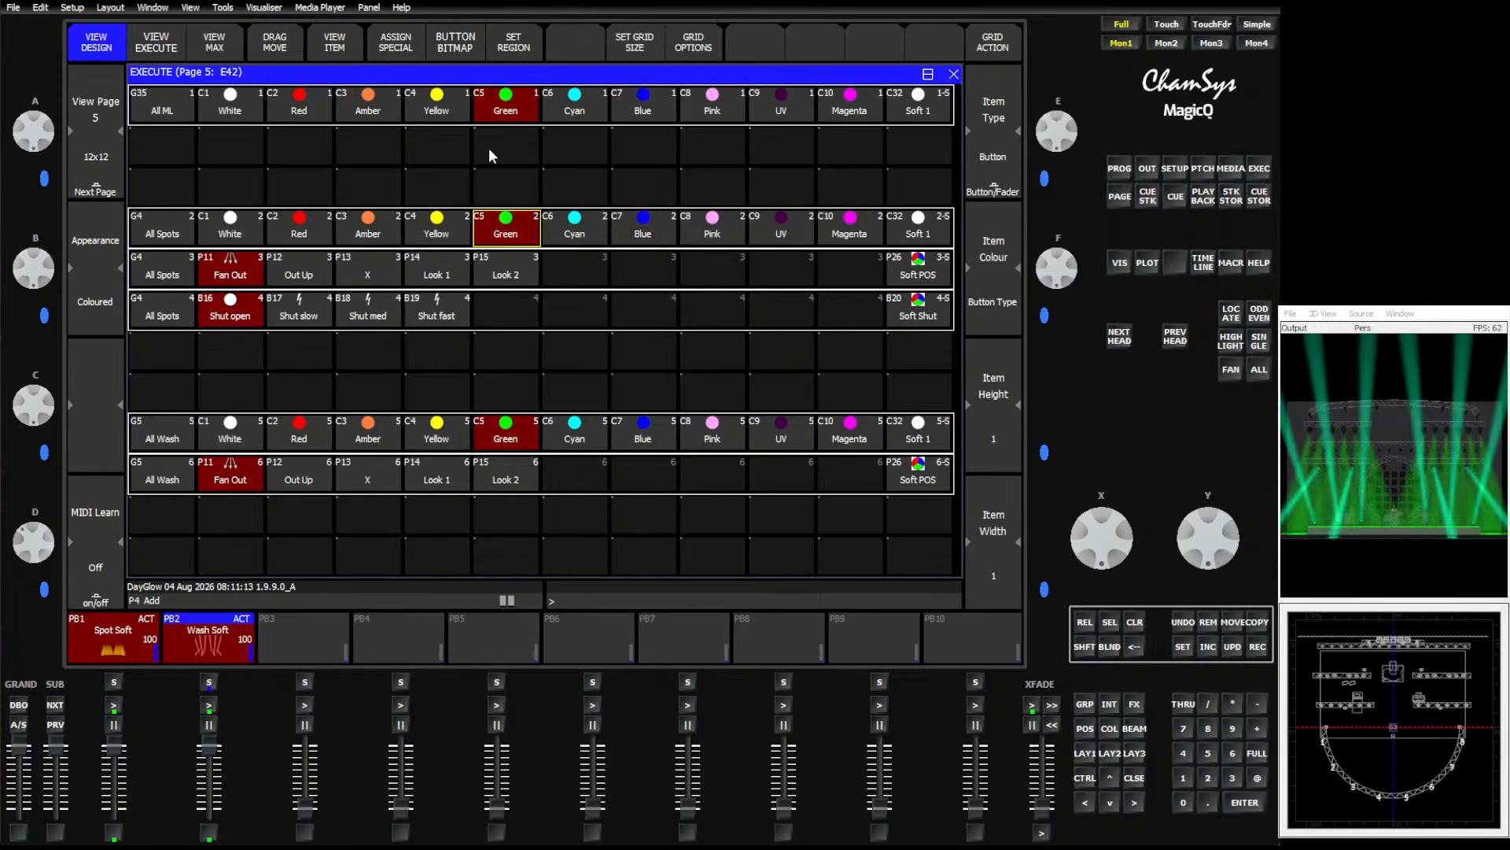
click(575, 107)
click(644, 109)
click(727, 114)
click(355, 118)
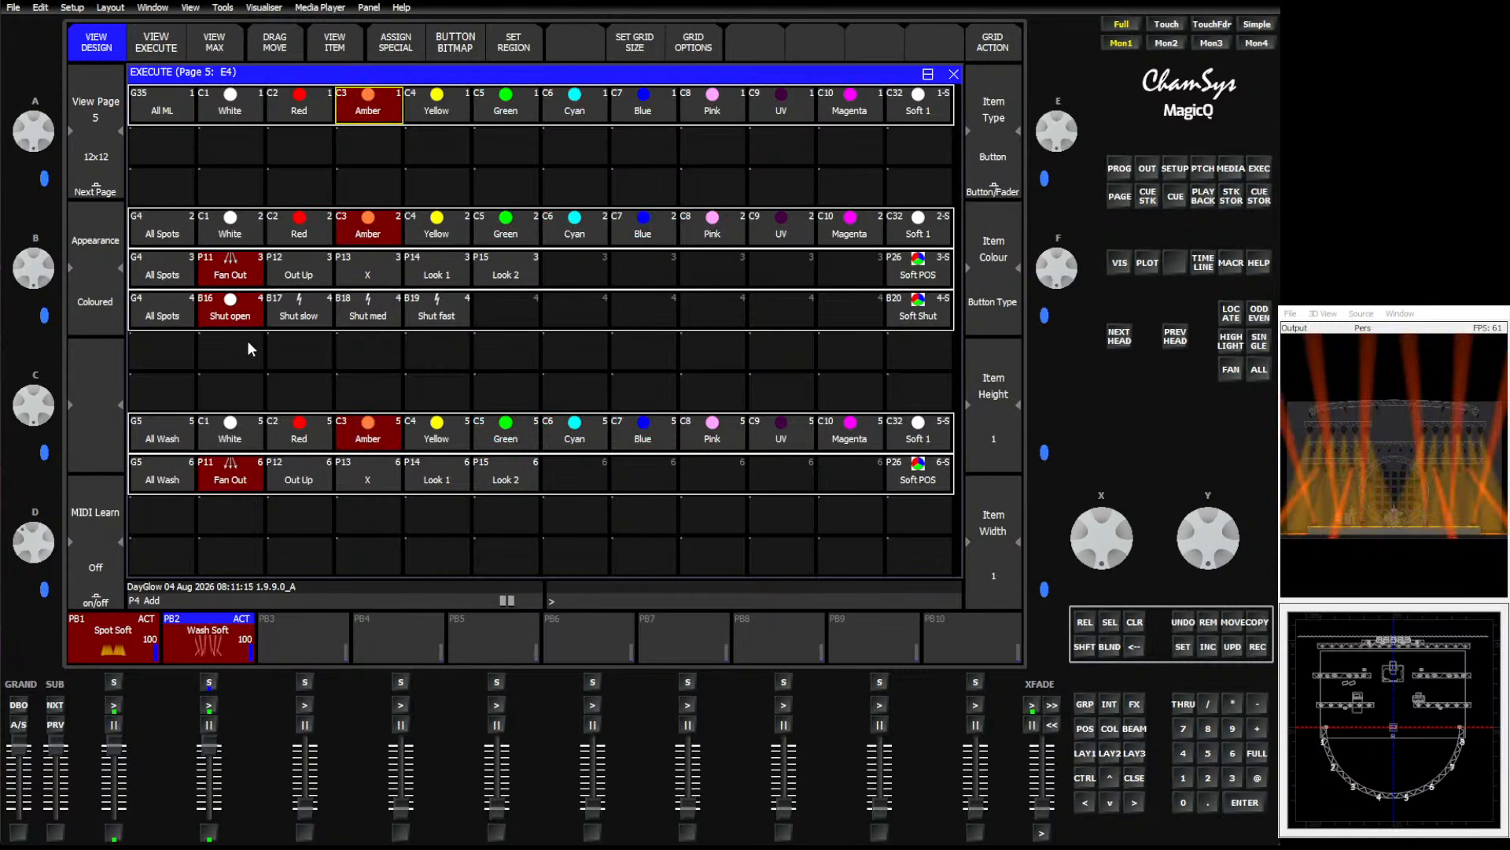
Cycle through spot Red, wash Blue and several All ML colour buttons to compare mixed colour states.
click(287, 234)
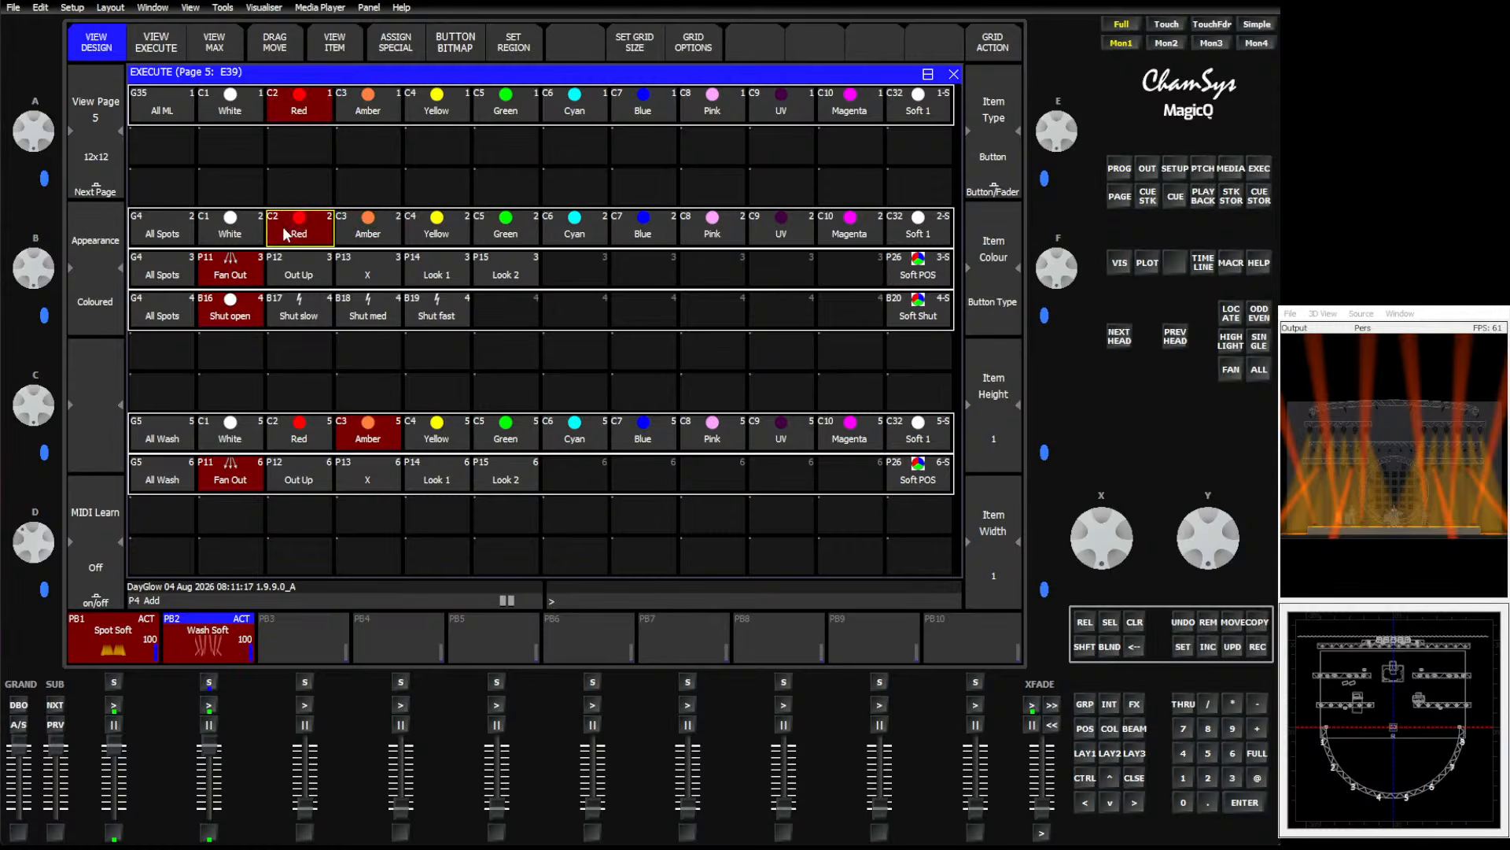
click(658, 437)
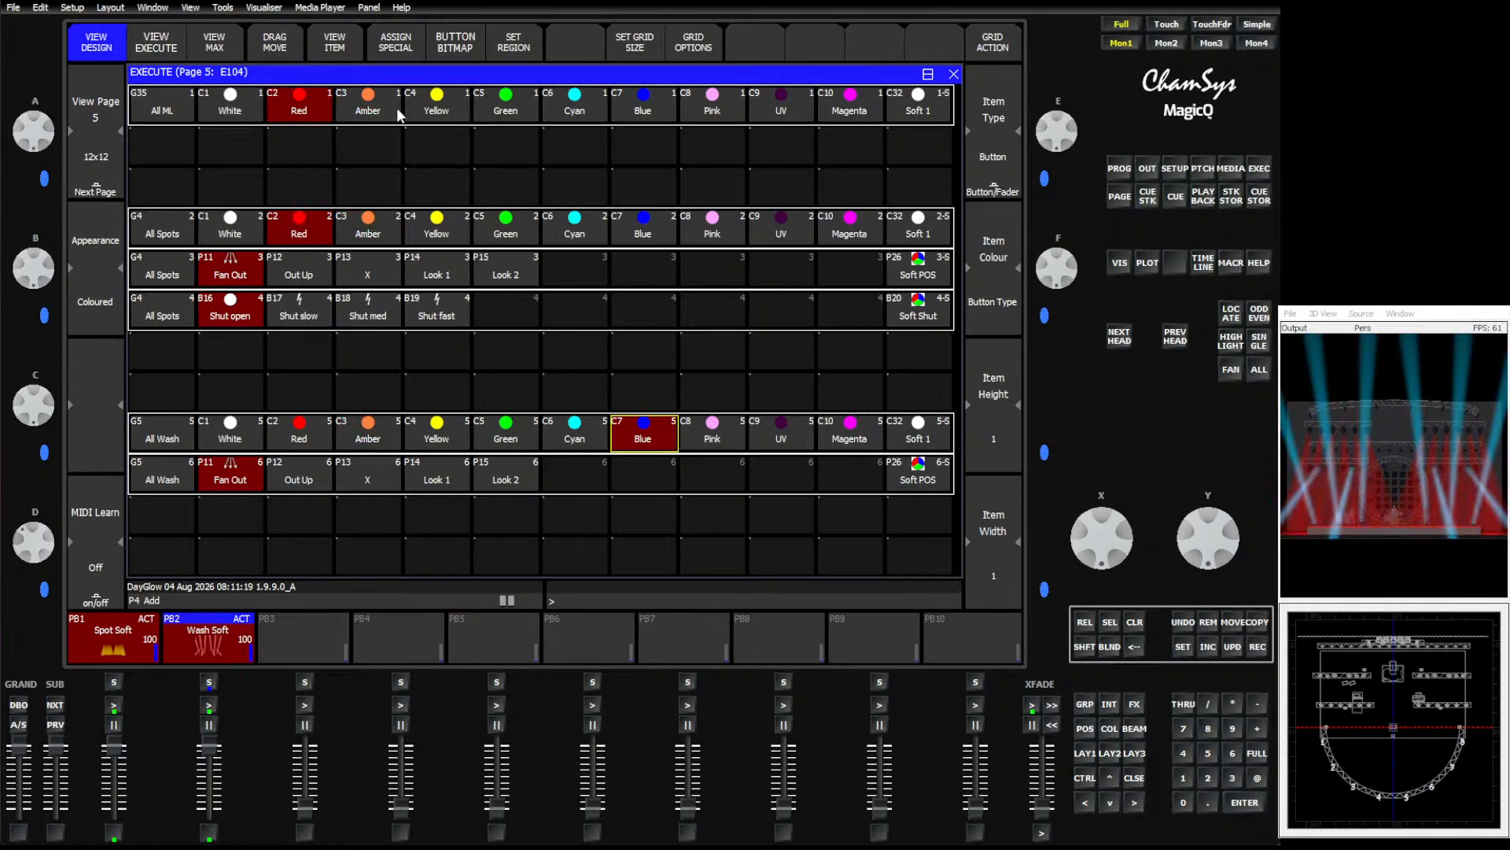
click(452, 117)
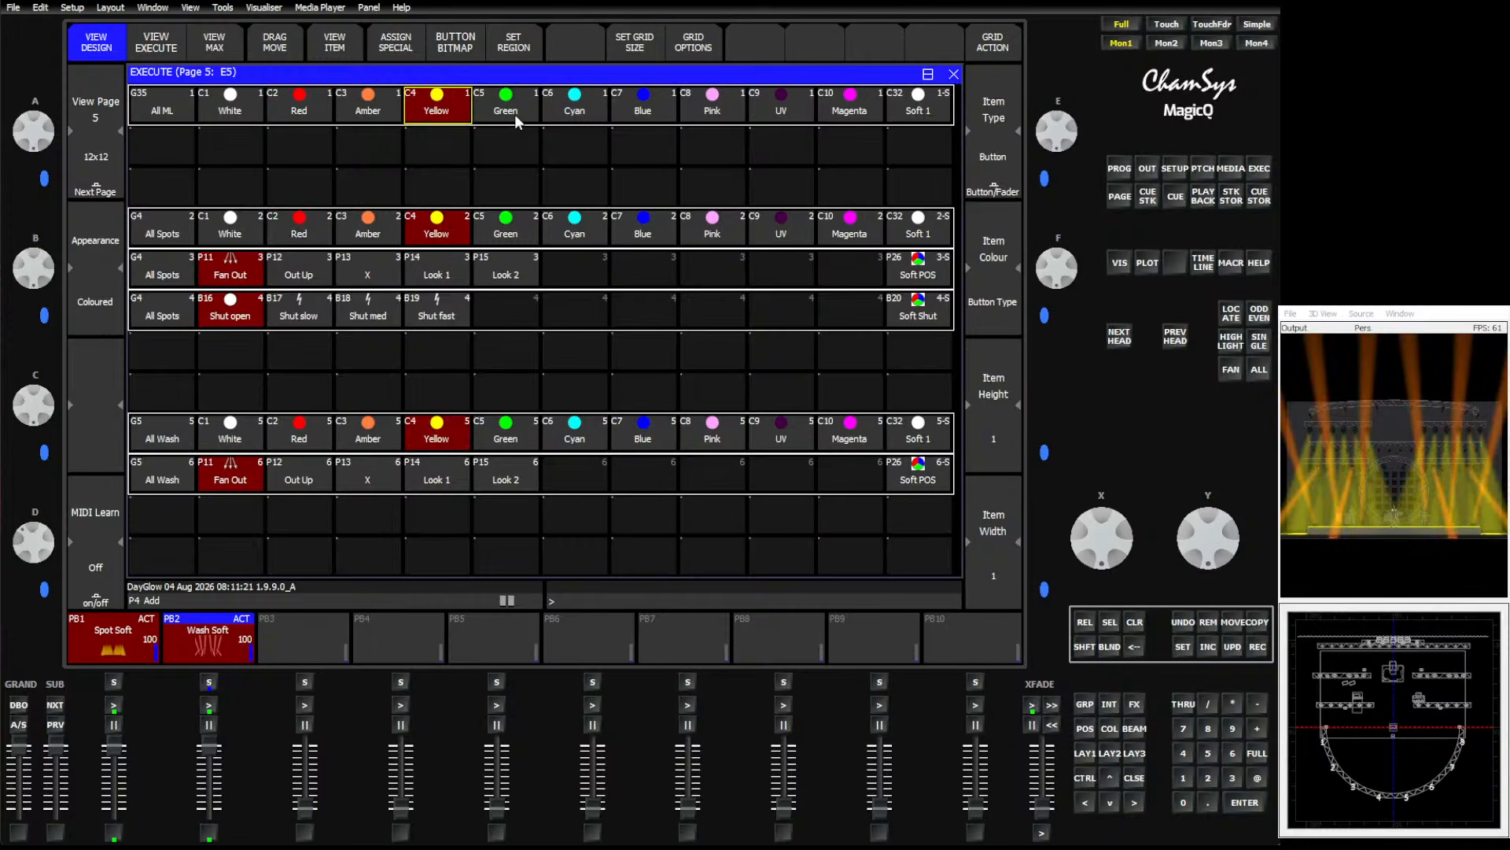
click(521, 119)
click(371, 109)
click(291, 104)
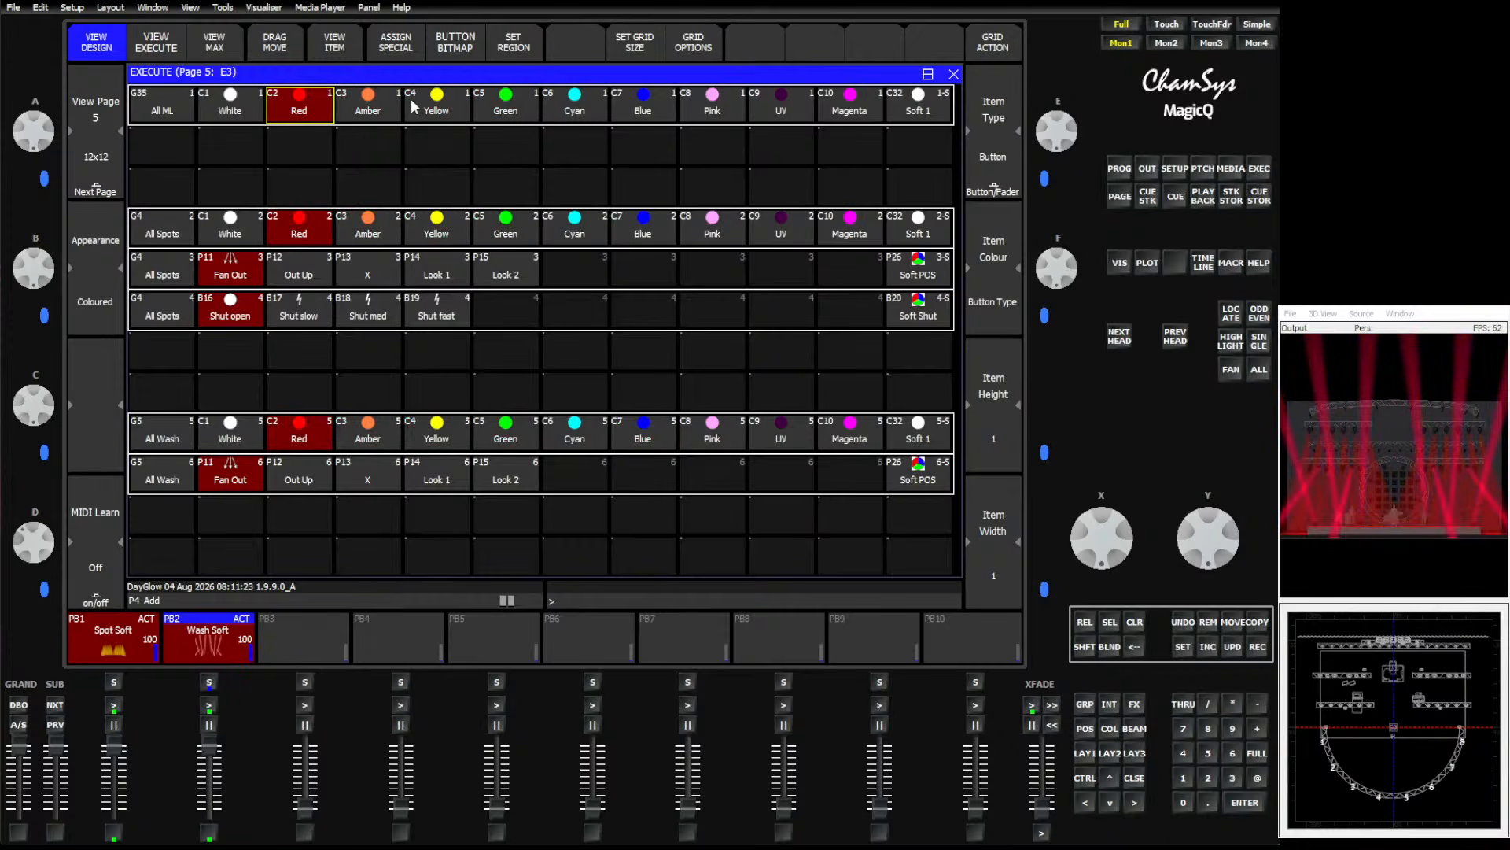
click(416, 108)
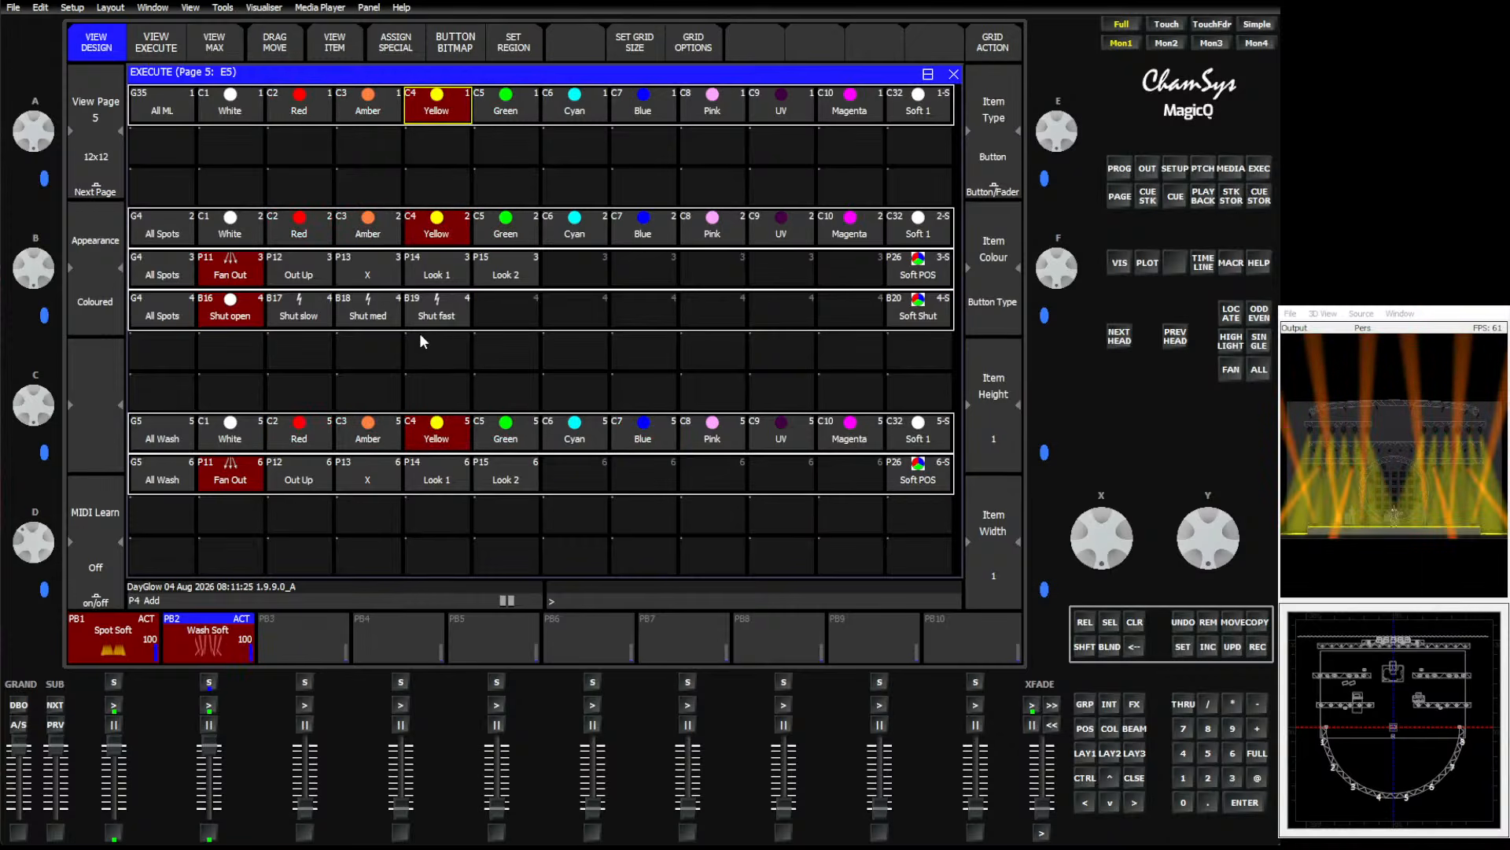
Test the spot position buttons Look 1, Out Up and Fan Out.
click(388, 283)
click(432, 279)
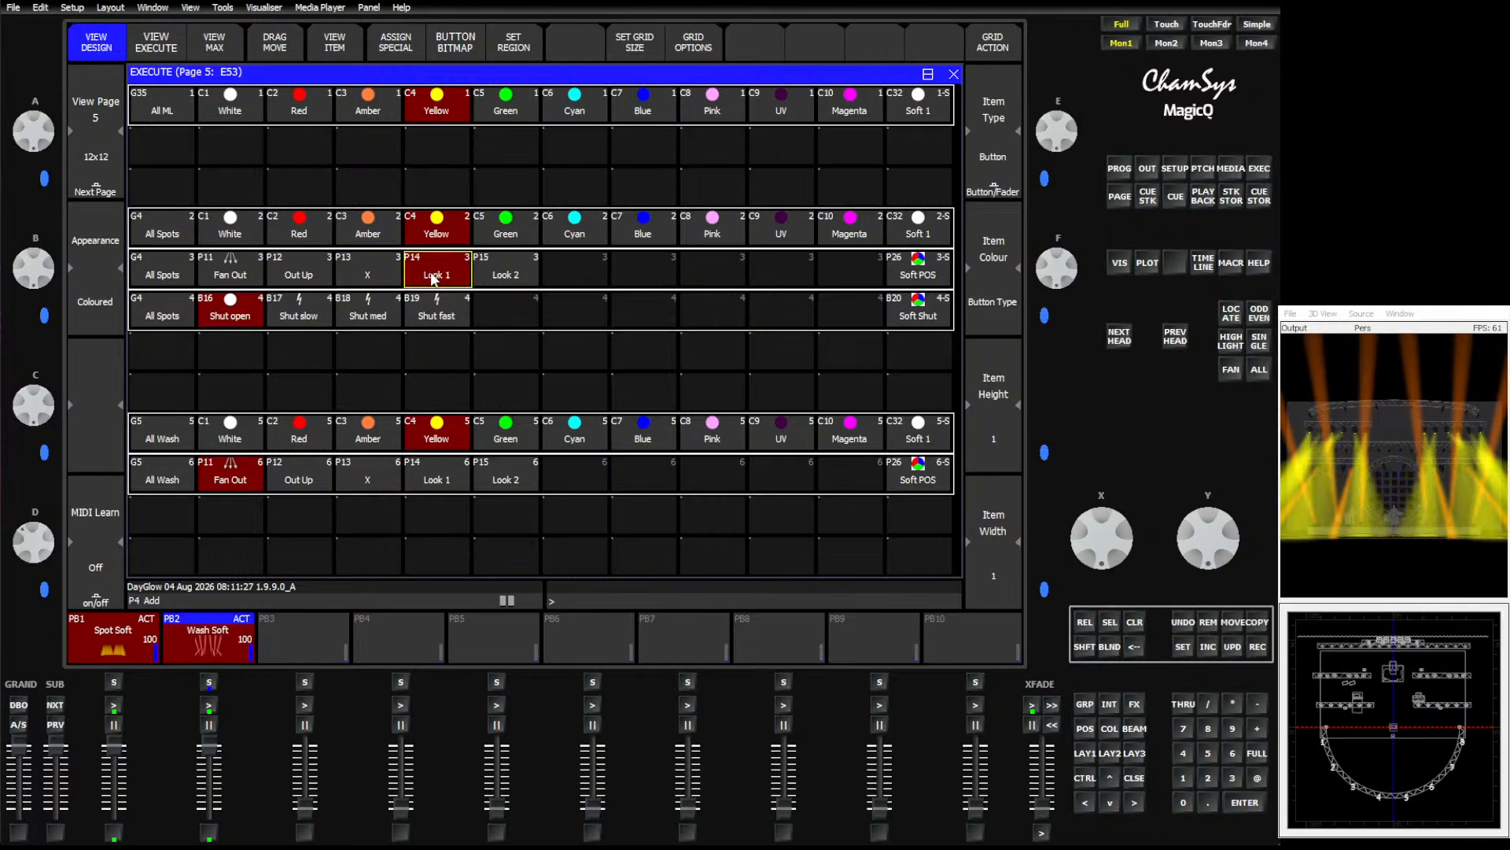
click(305, 277)
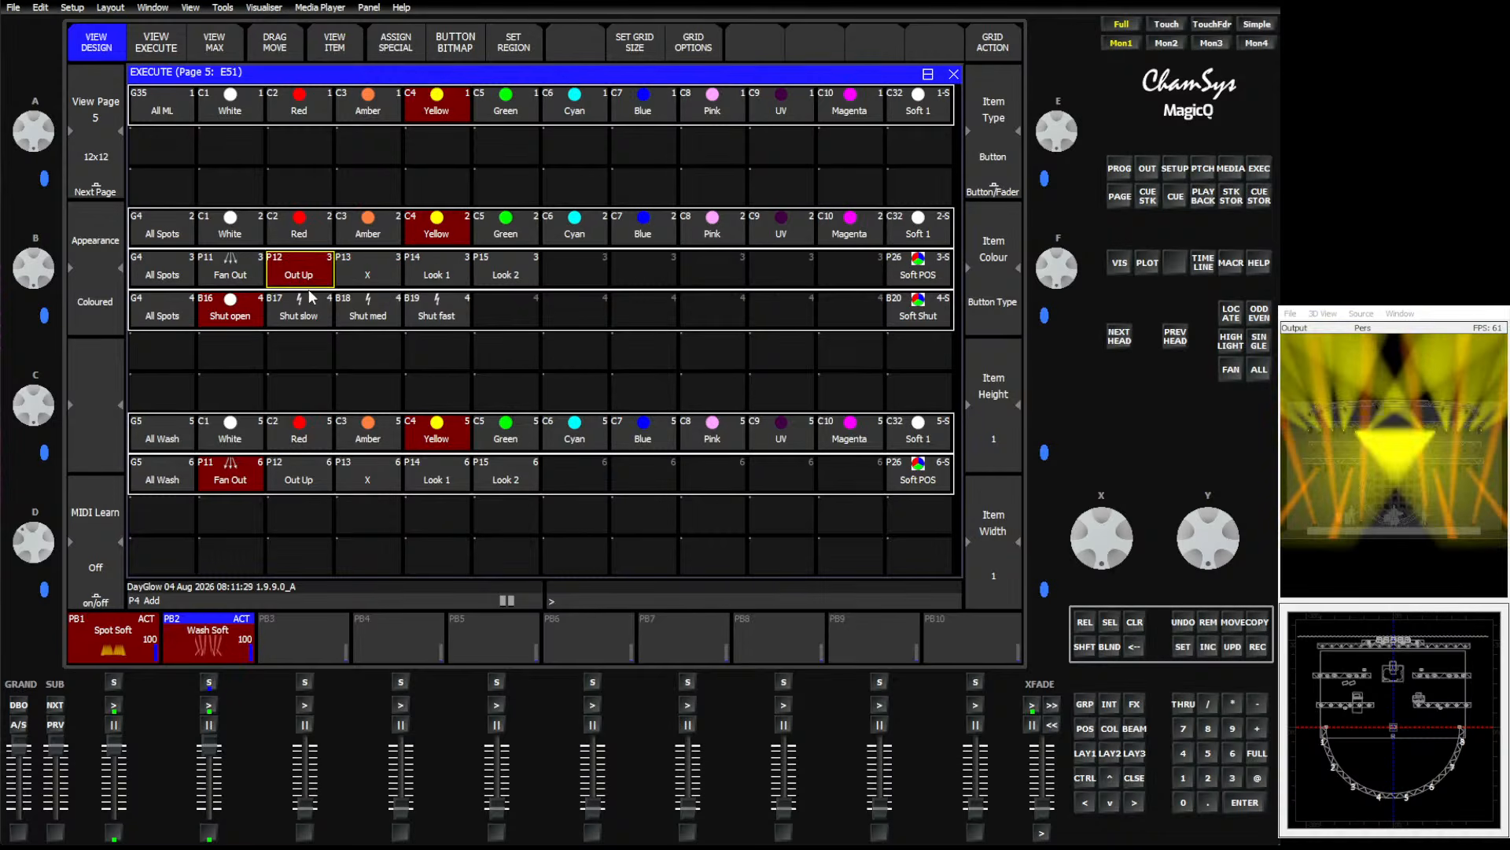
click(228, 278)
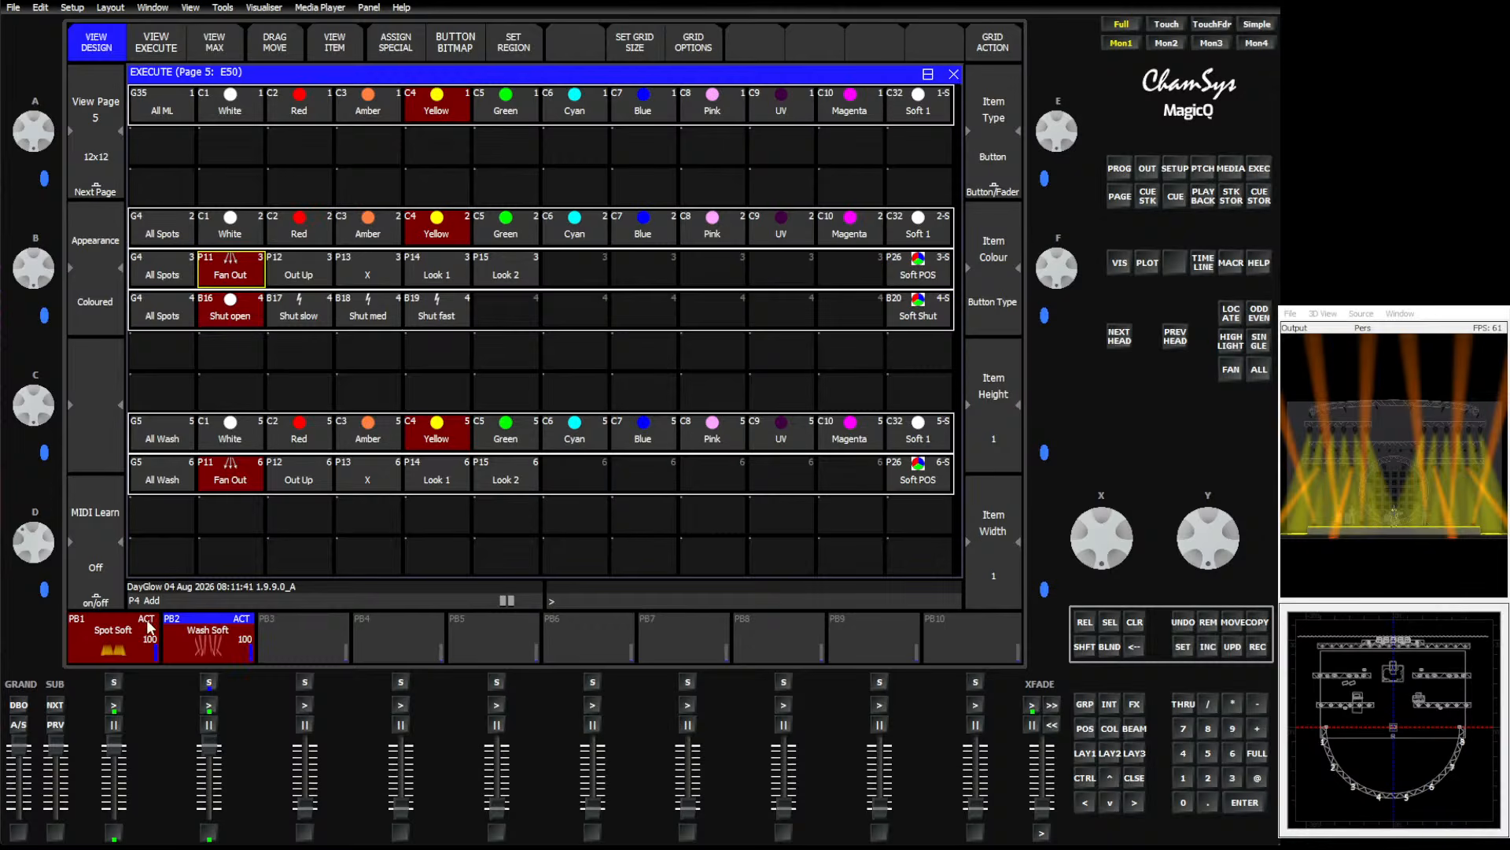
Inspect the Spot Soft and Wash Soft playback cue stacks and their fade times, then return to the Execute window.
click(127, 643)
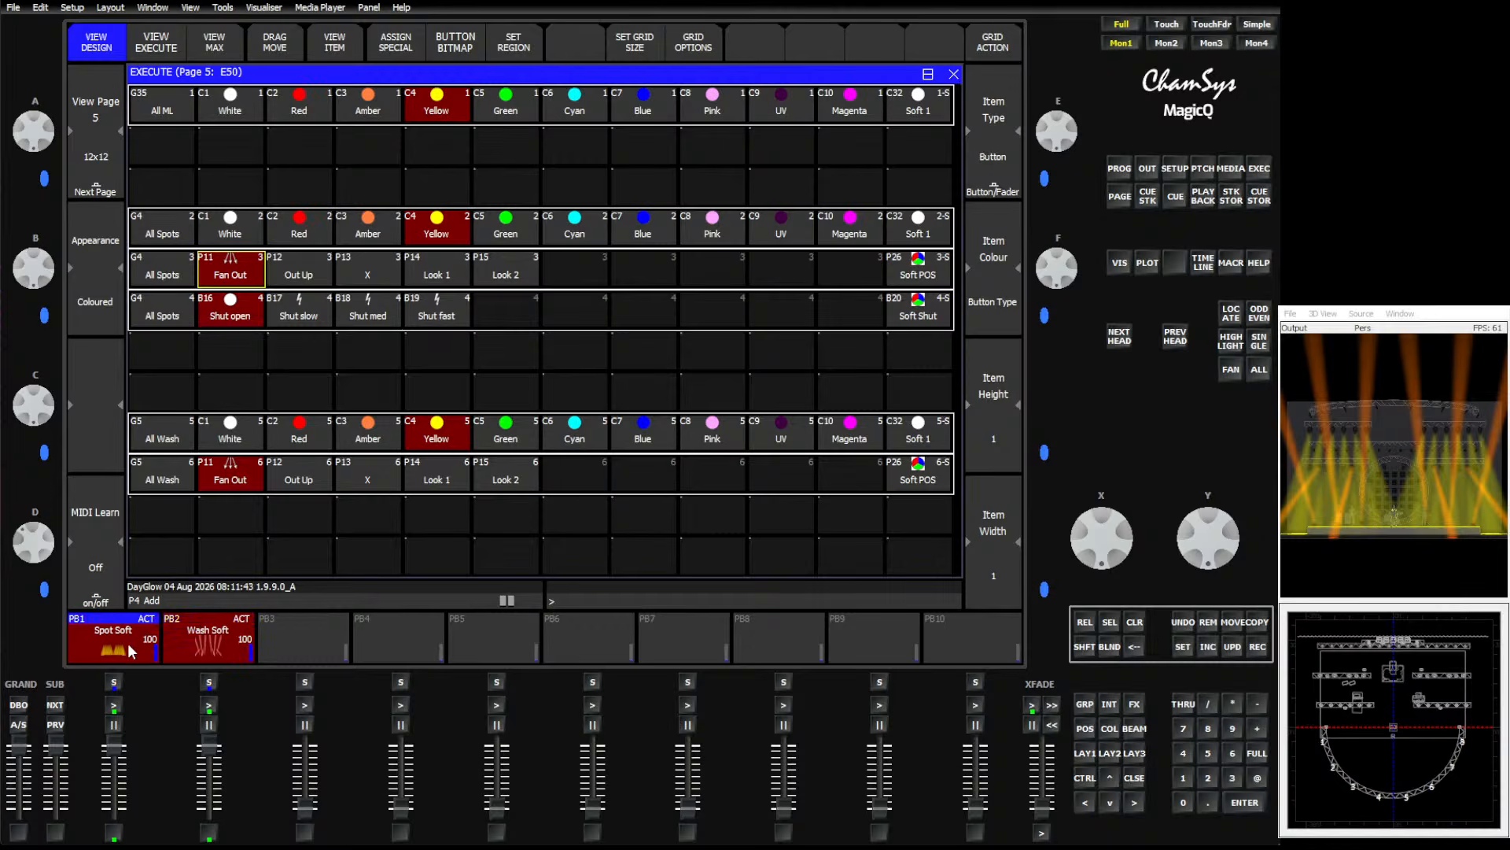
click(379, 114)
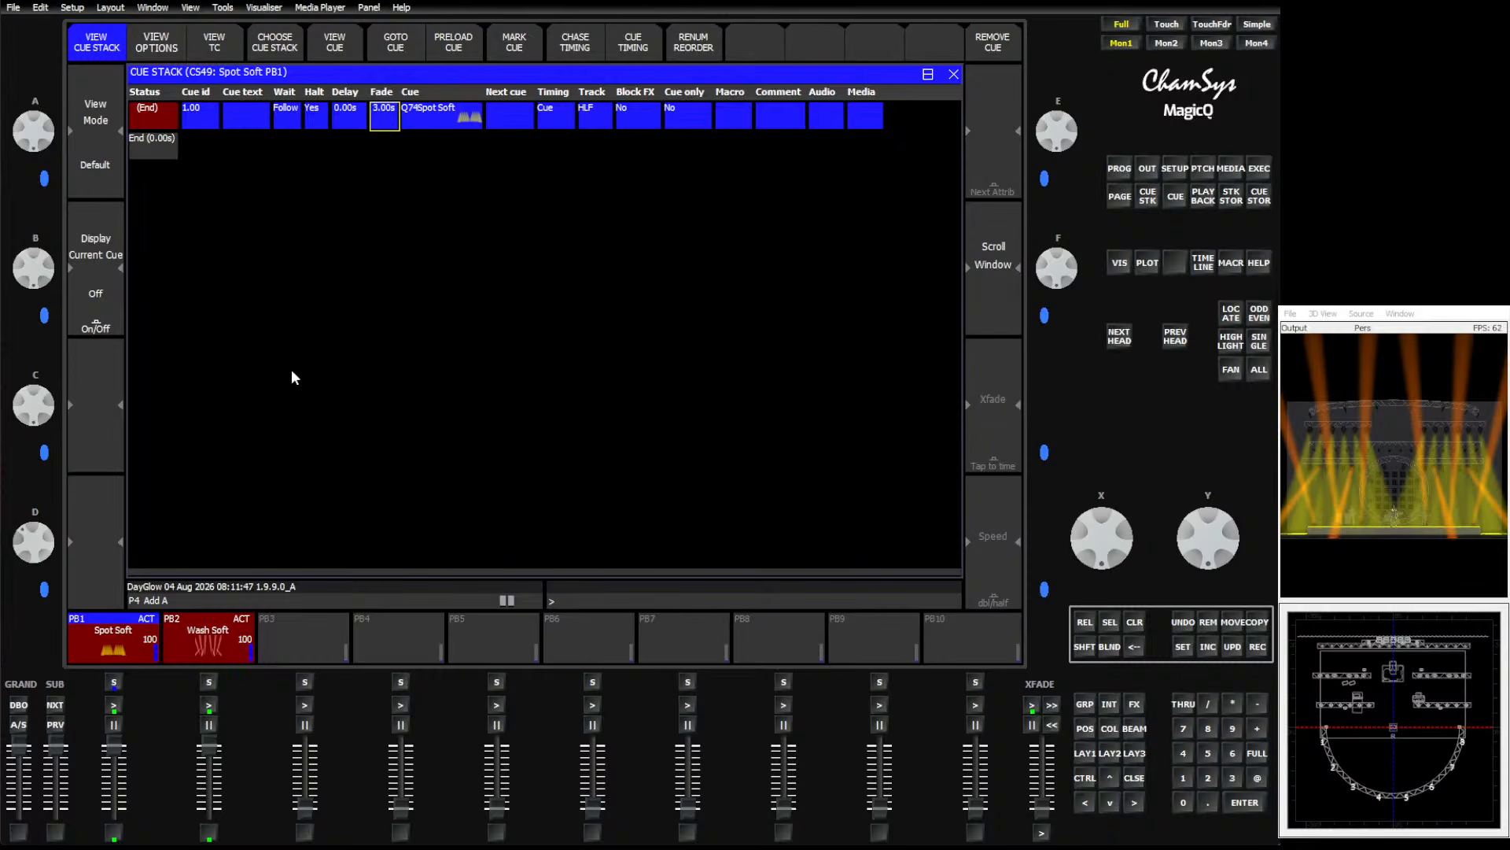
click(203, 651)
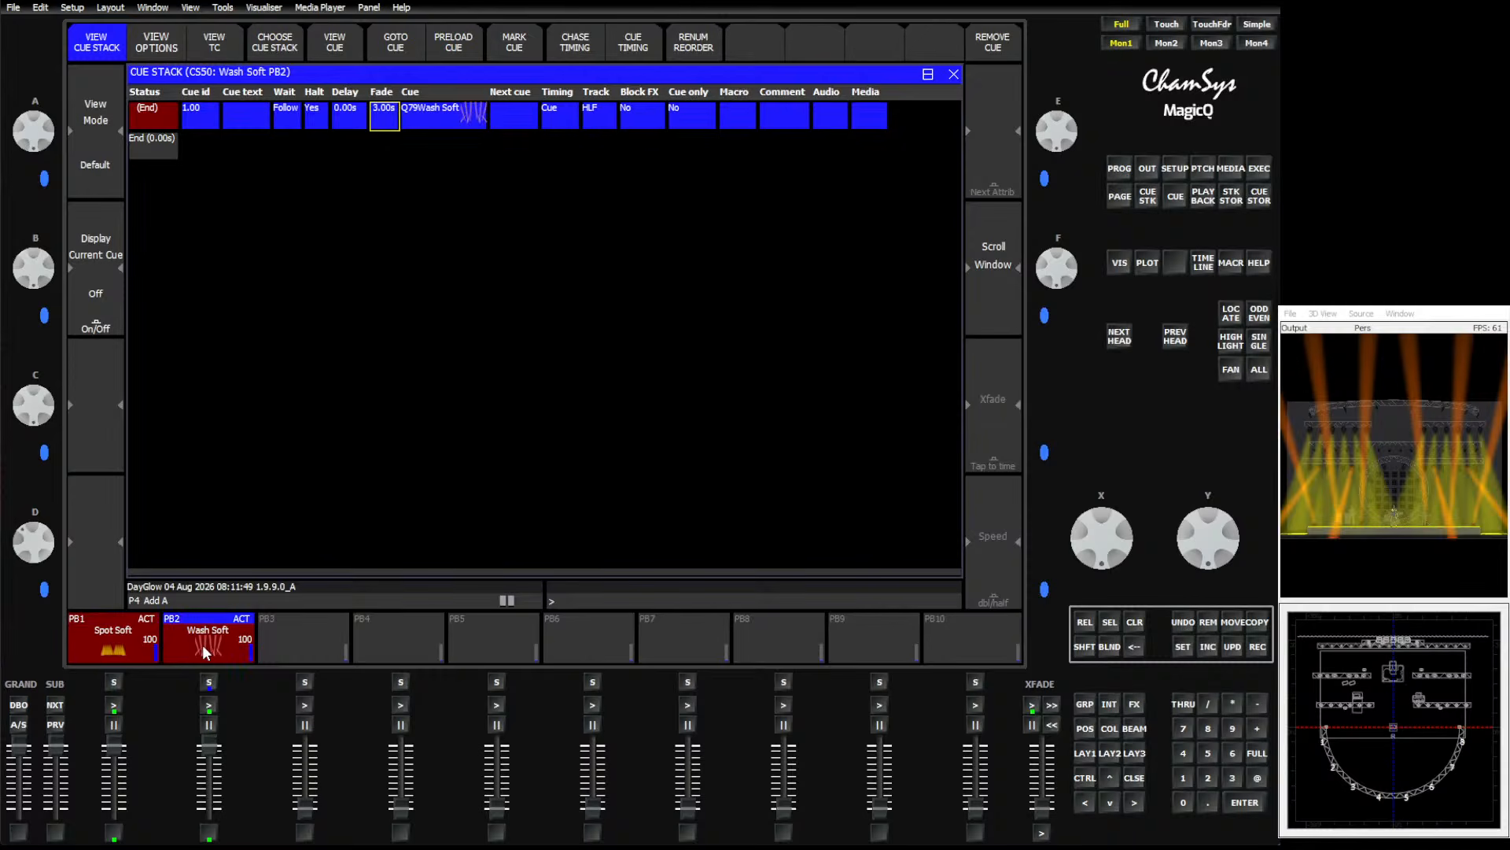
click(1259, 168)
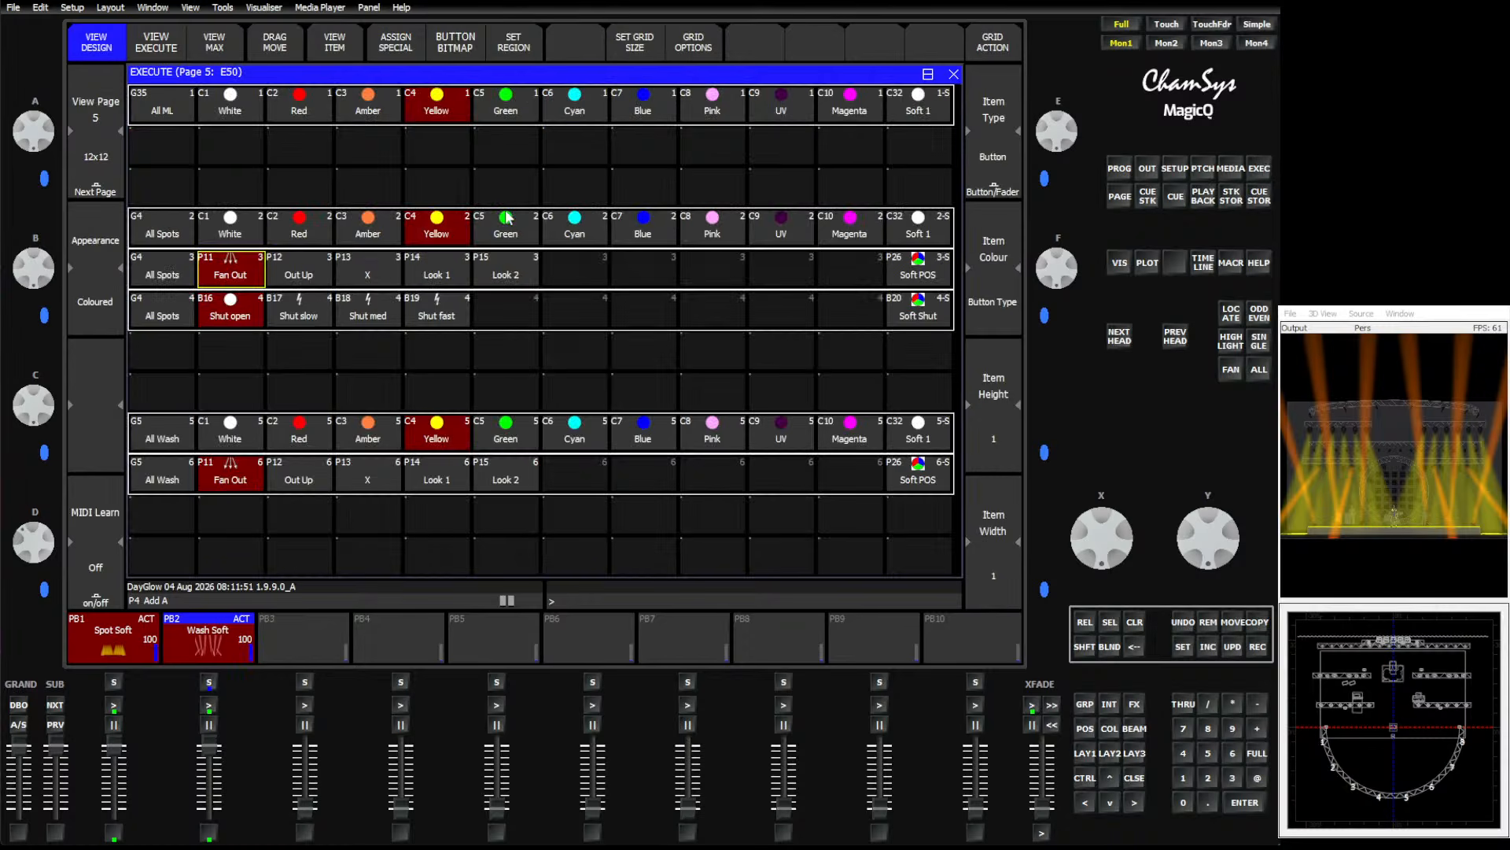
Set spots to Amber and washes to Blue, and apply the X position to both groups.
click(370, 224)
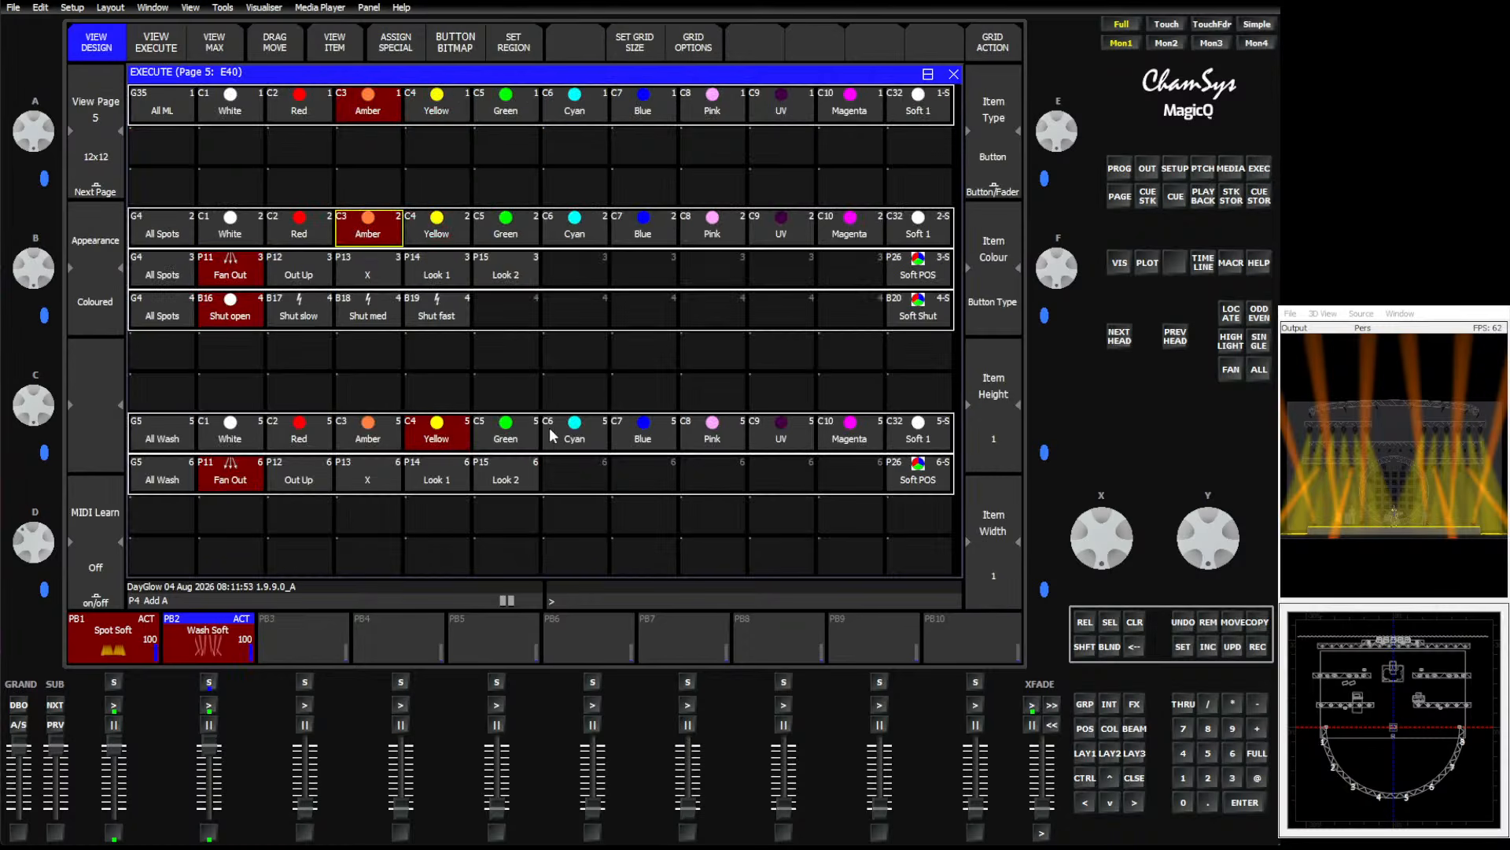
click(633, 433)
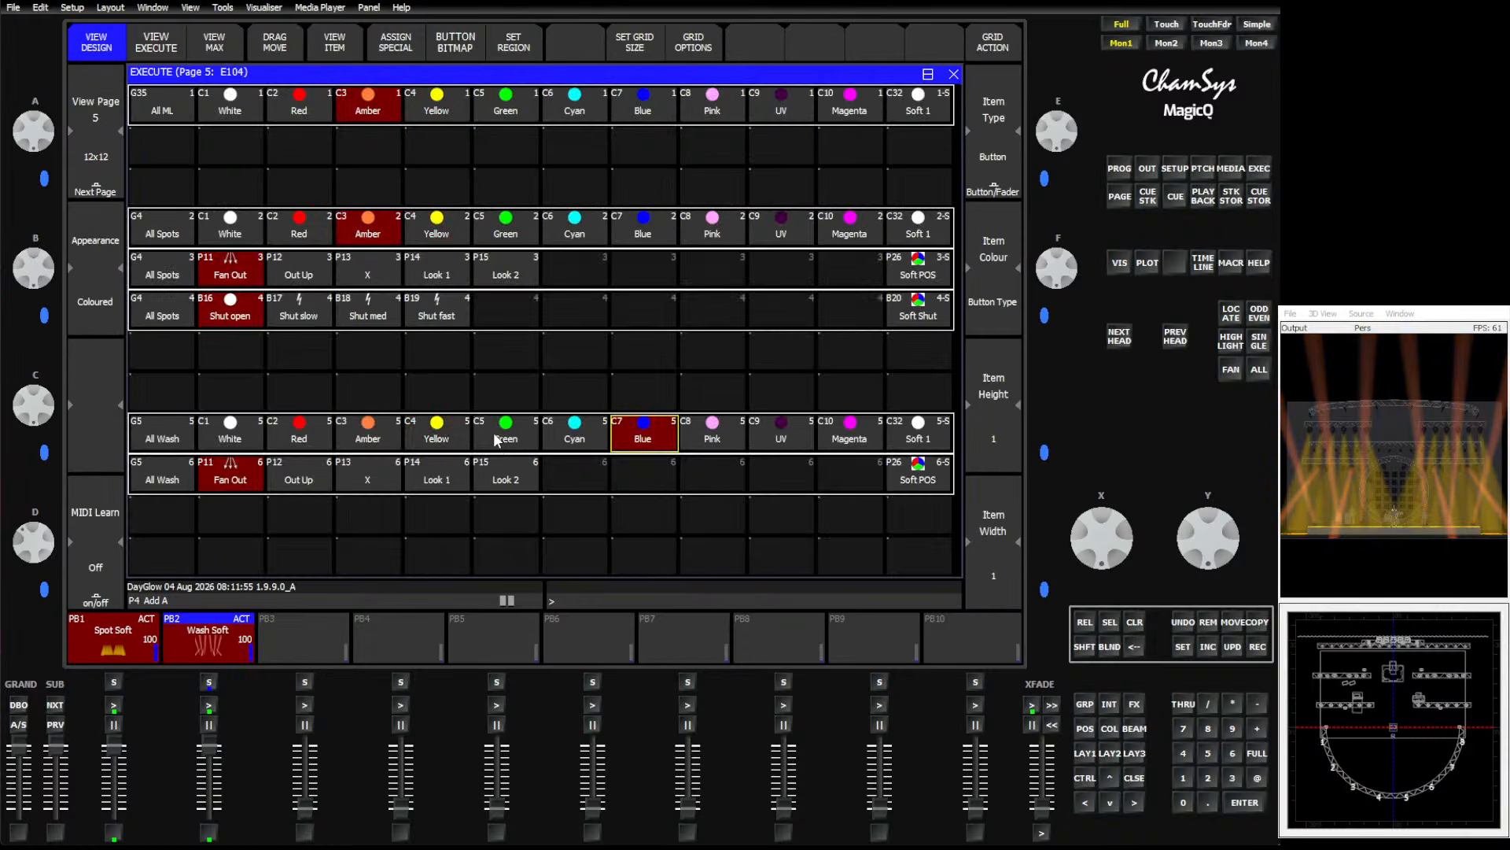
click(368, 269)
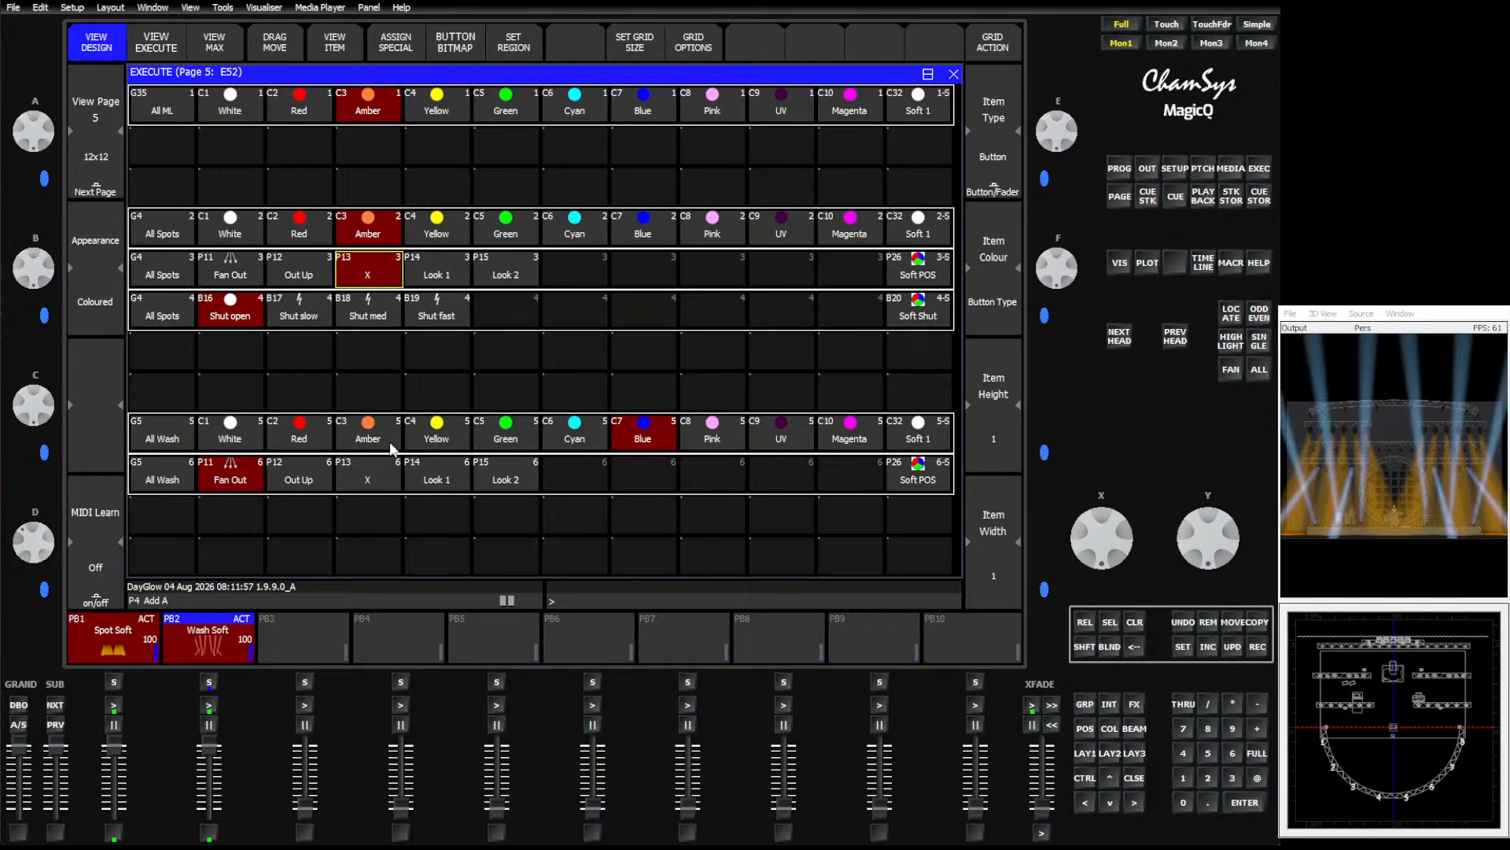
click(385, 474)
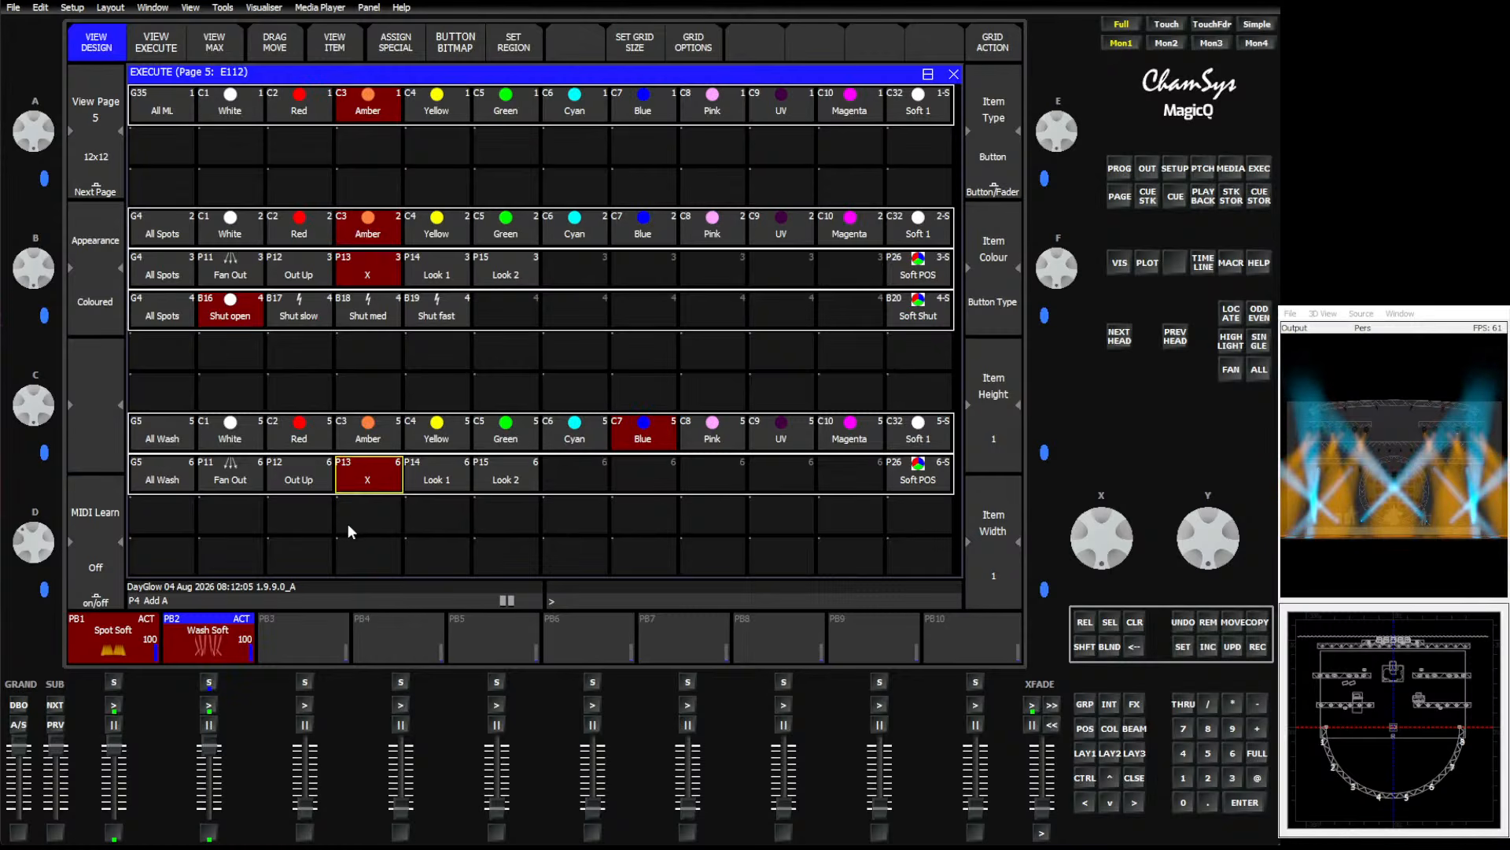
Set the crossfade master function to Cue Stack Global Rate Master in the playback settings.
click(1177, 170)
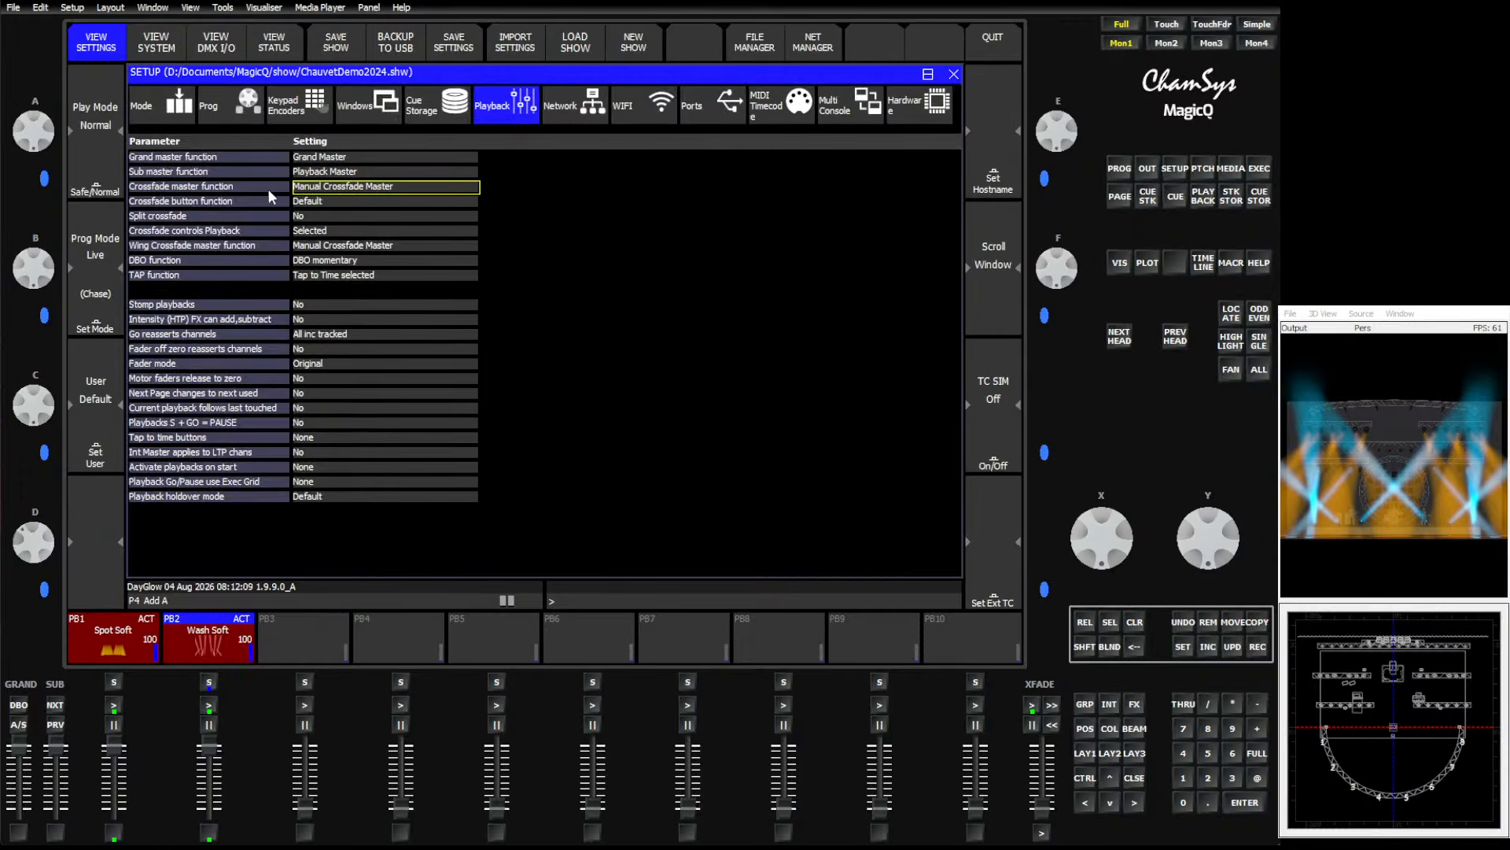
click(324, 189)
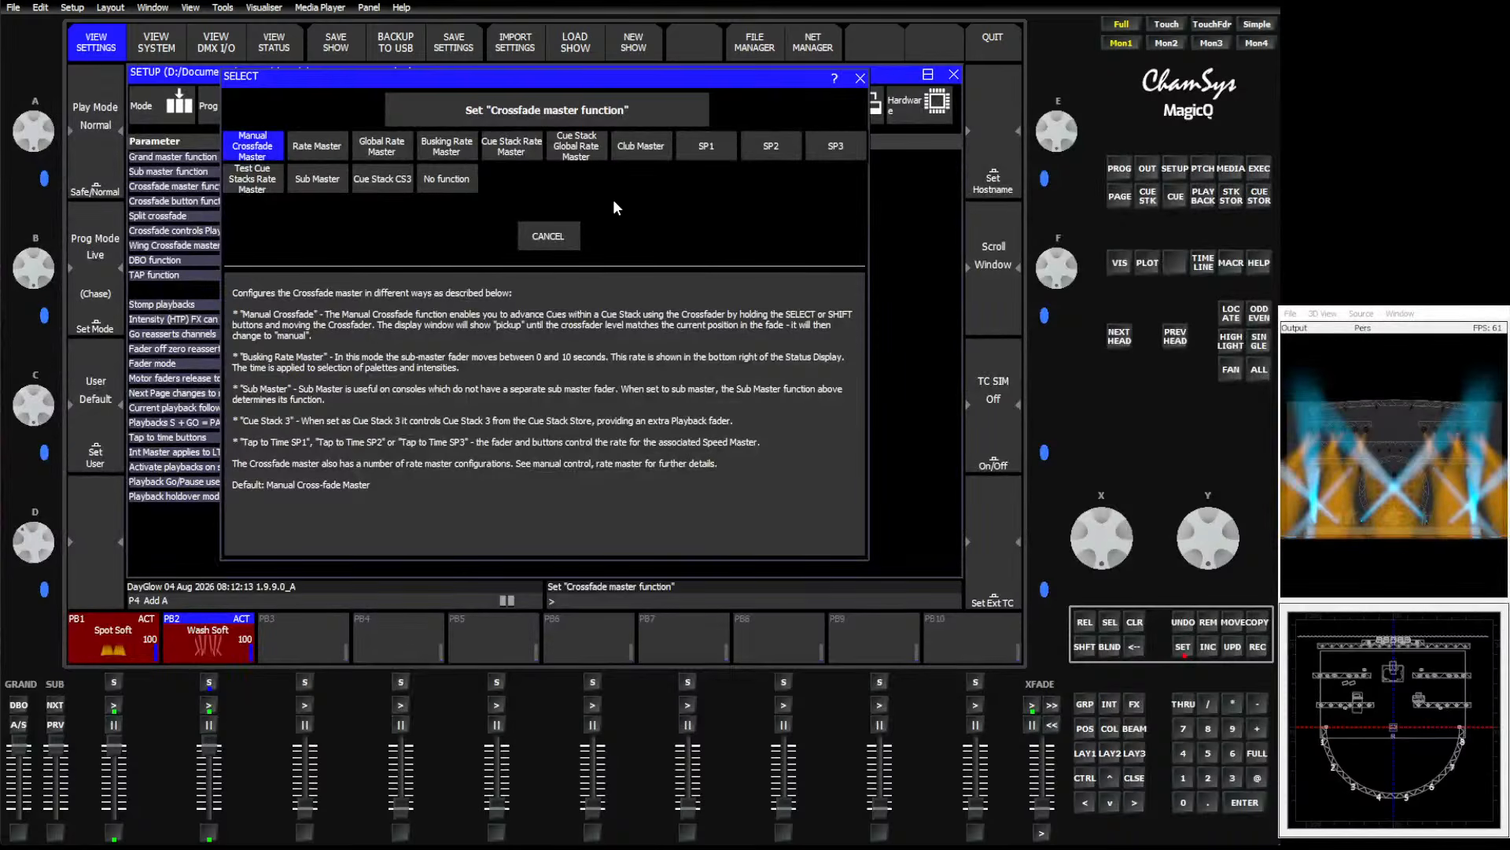
click(583, 148)
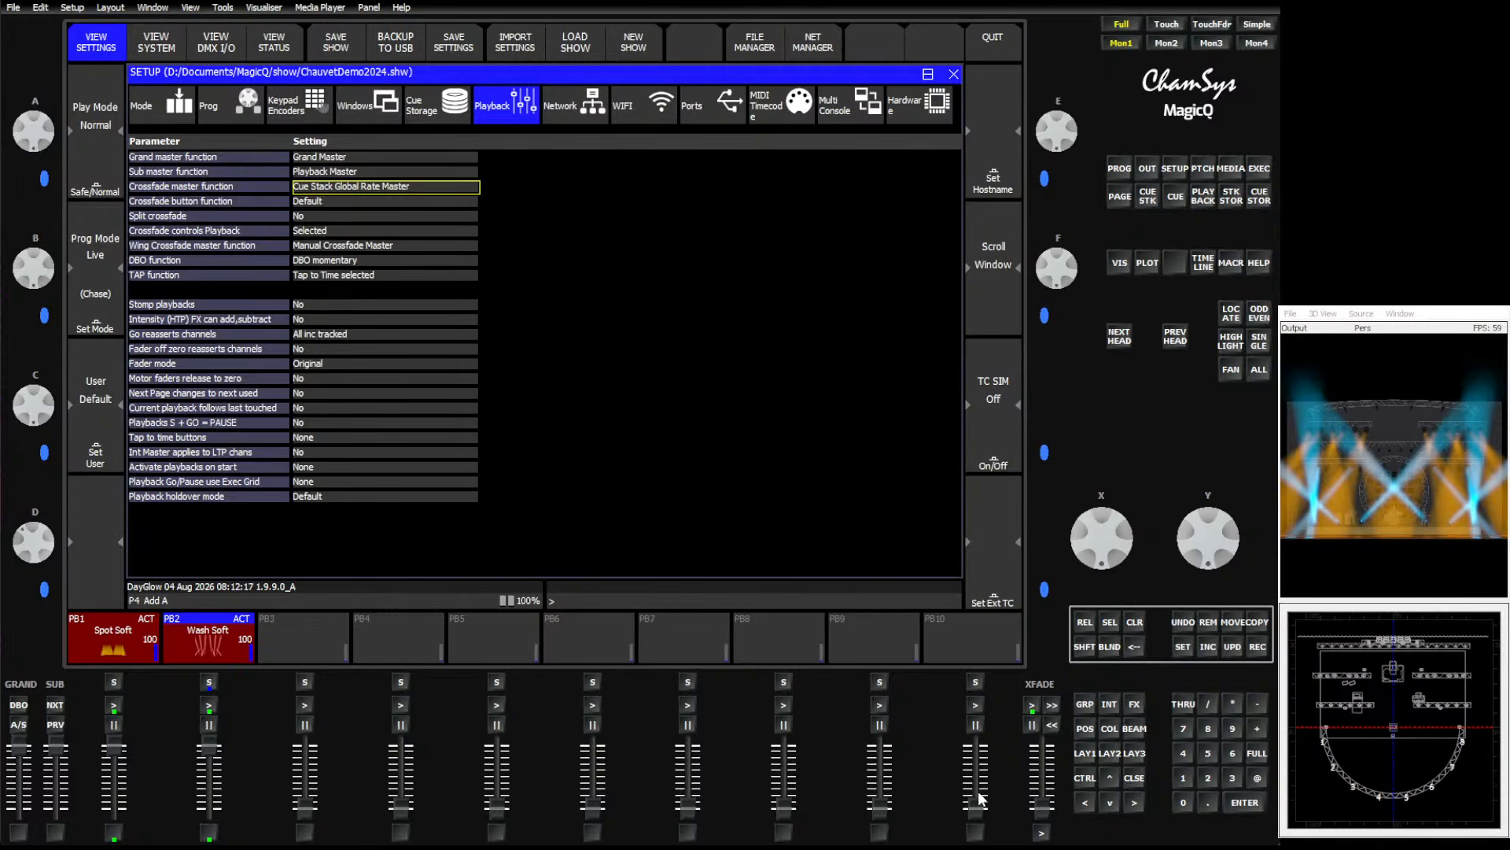
Test the crossfader as a rate master while switching All ML colours between Blue and Yellow.
mouse_move(1043, 806)
mouse_down()
mouse_move(1044, 757)
mouse_move(1045, 801)
mouse_move(1046, 776)
mouse_up()
click(1258, 170)
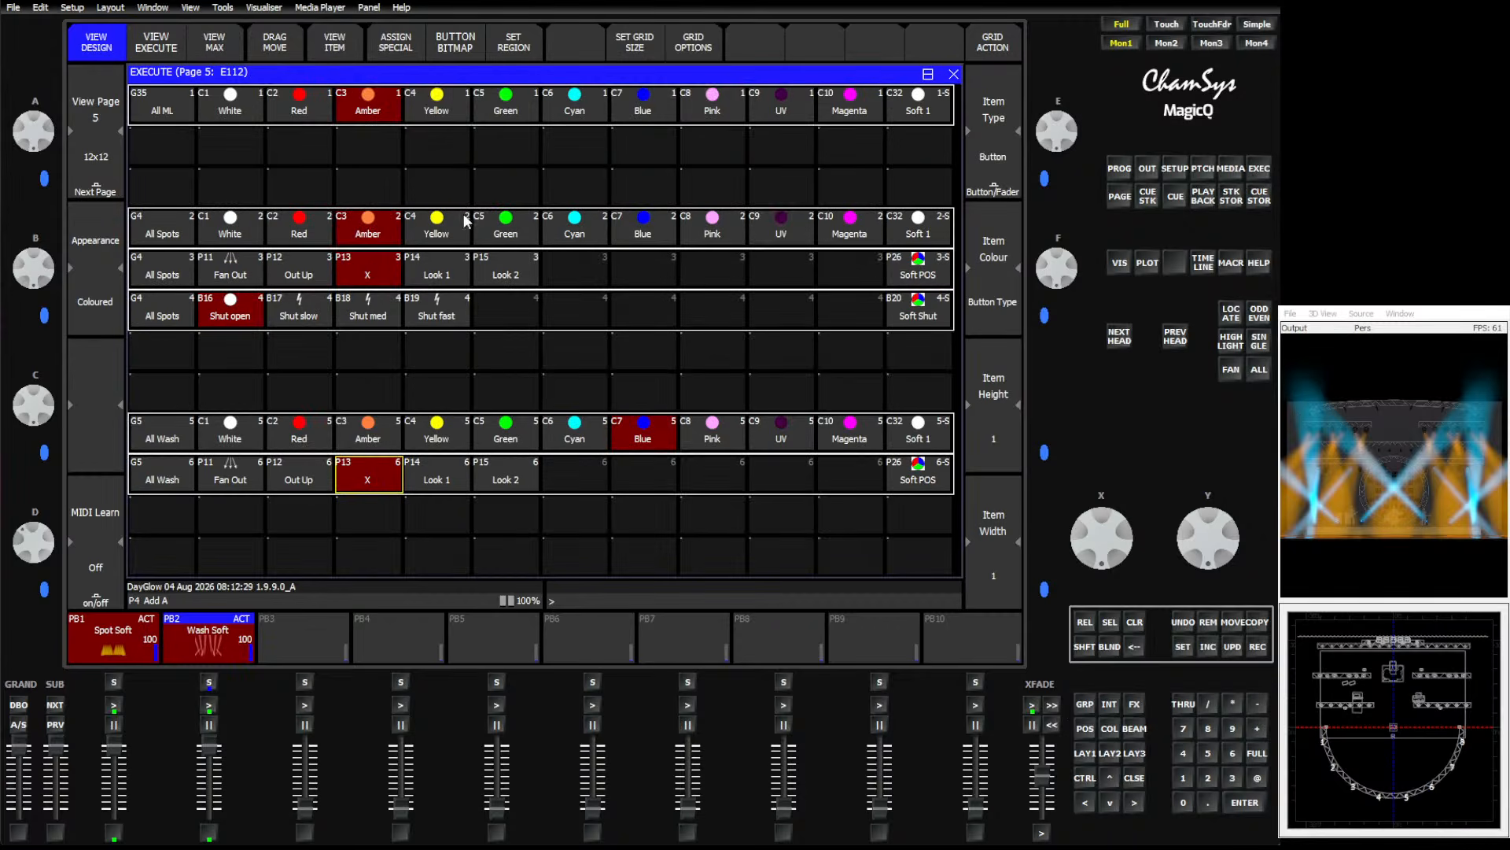
click(658, 114)
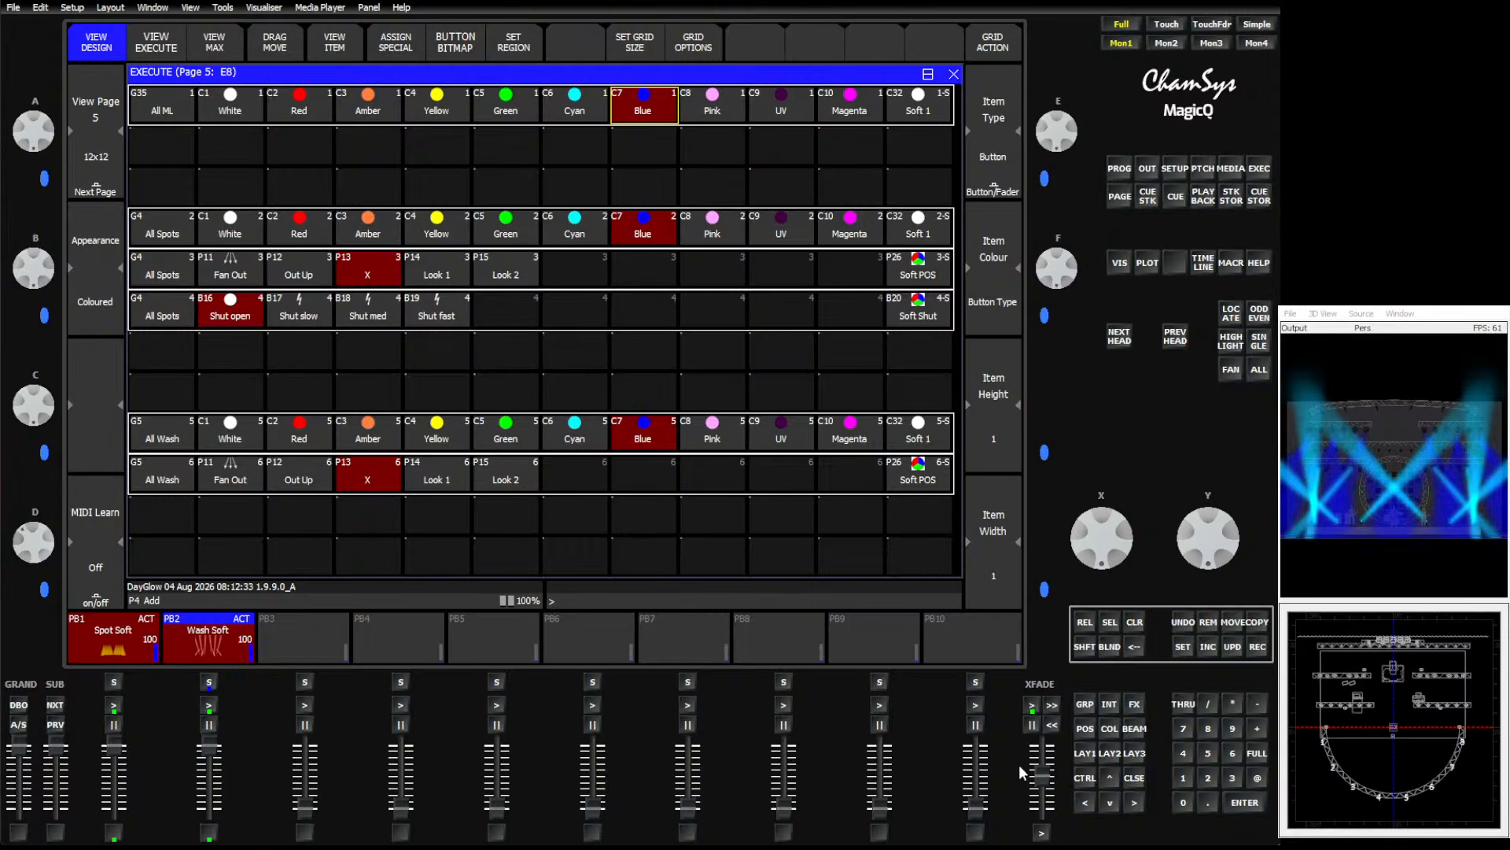
drag(1042, 785, 1045, 810)
click(435, 108)
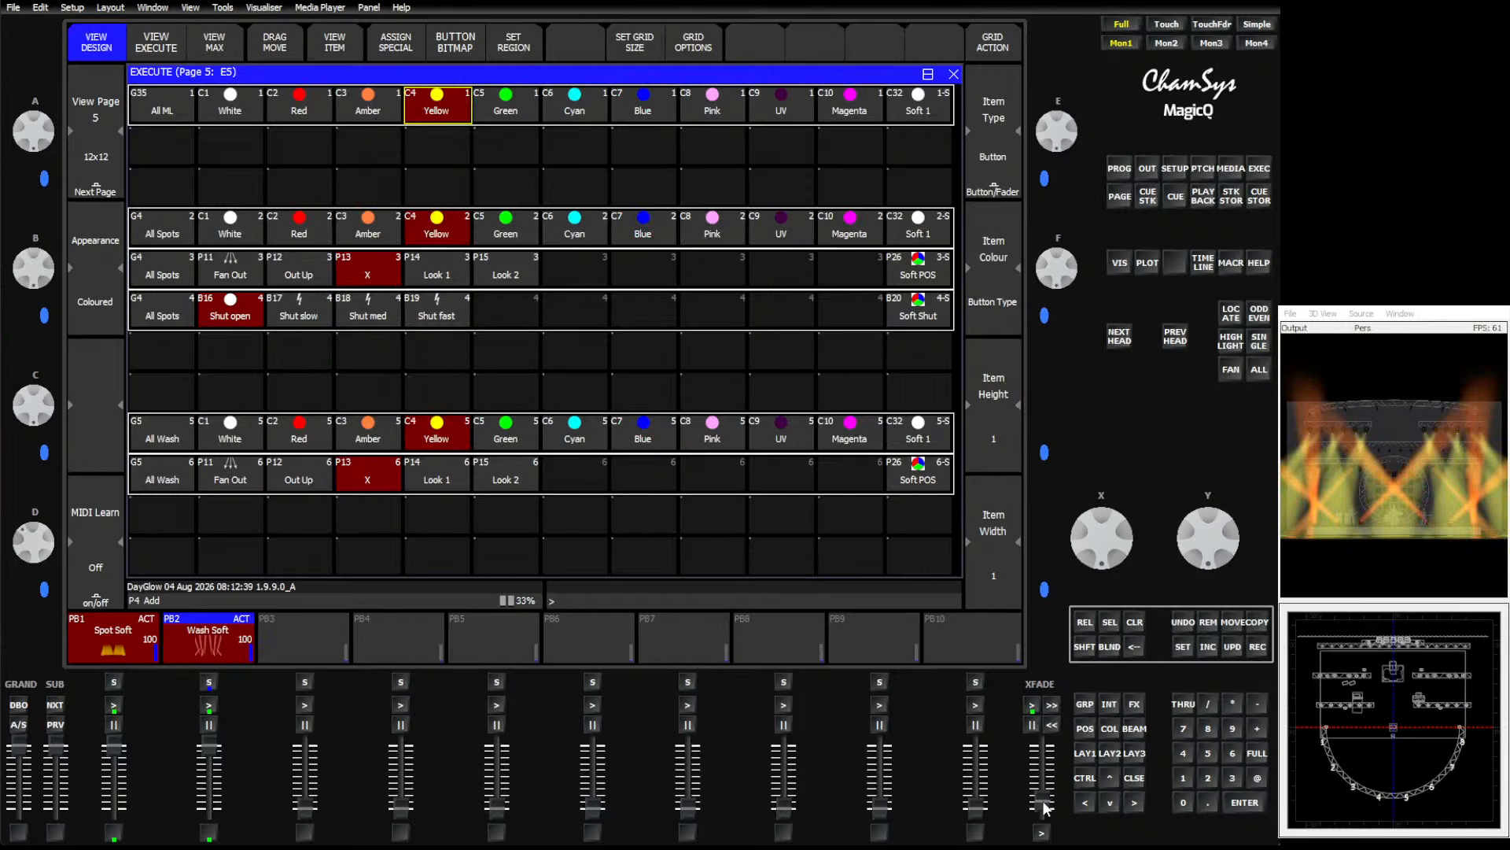
drag(1047, 808, 1044, 752)
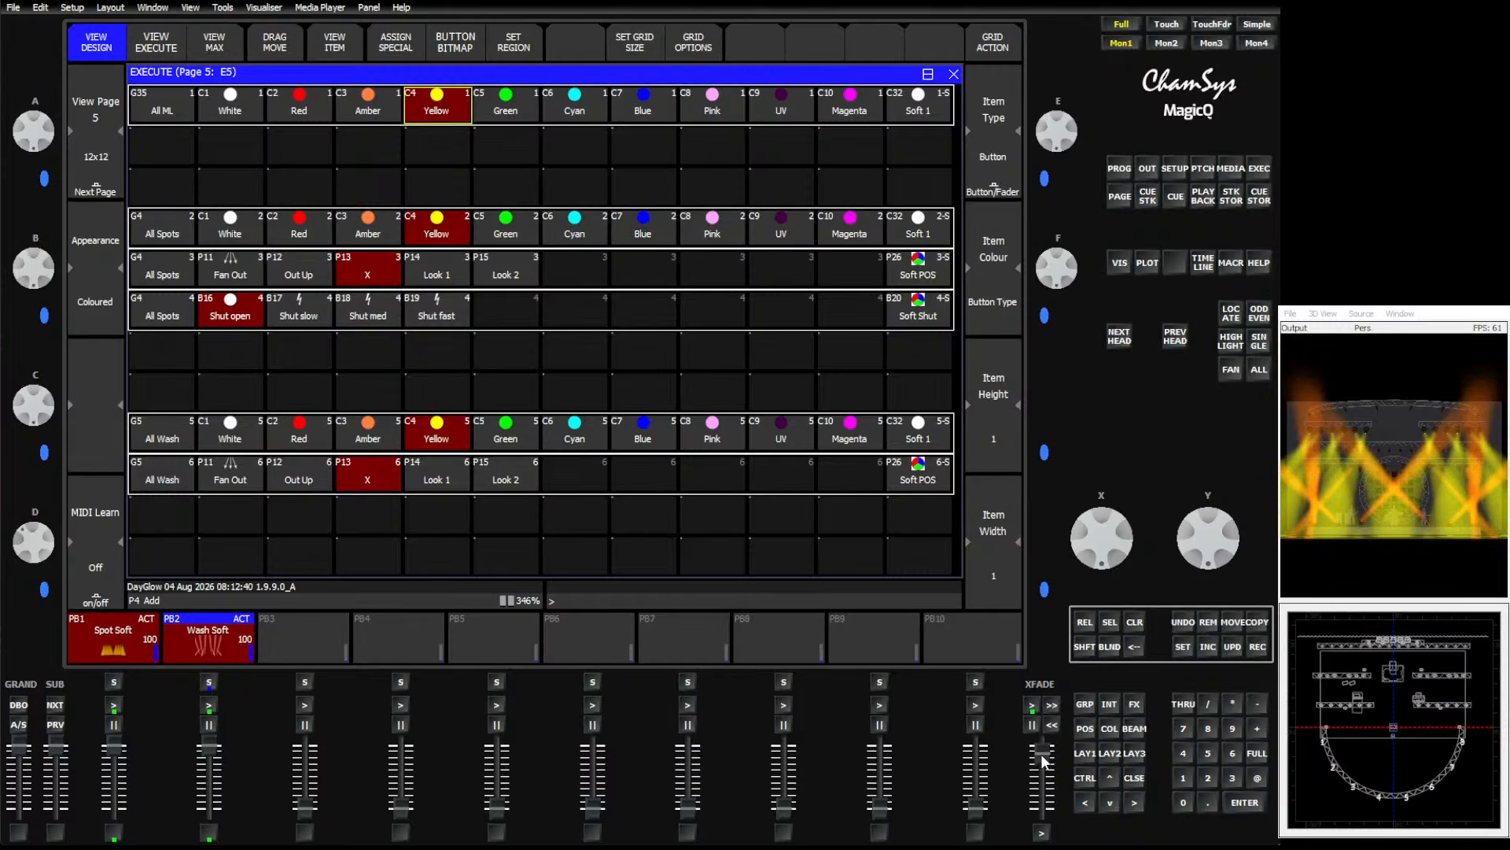
click(642, 110)
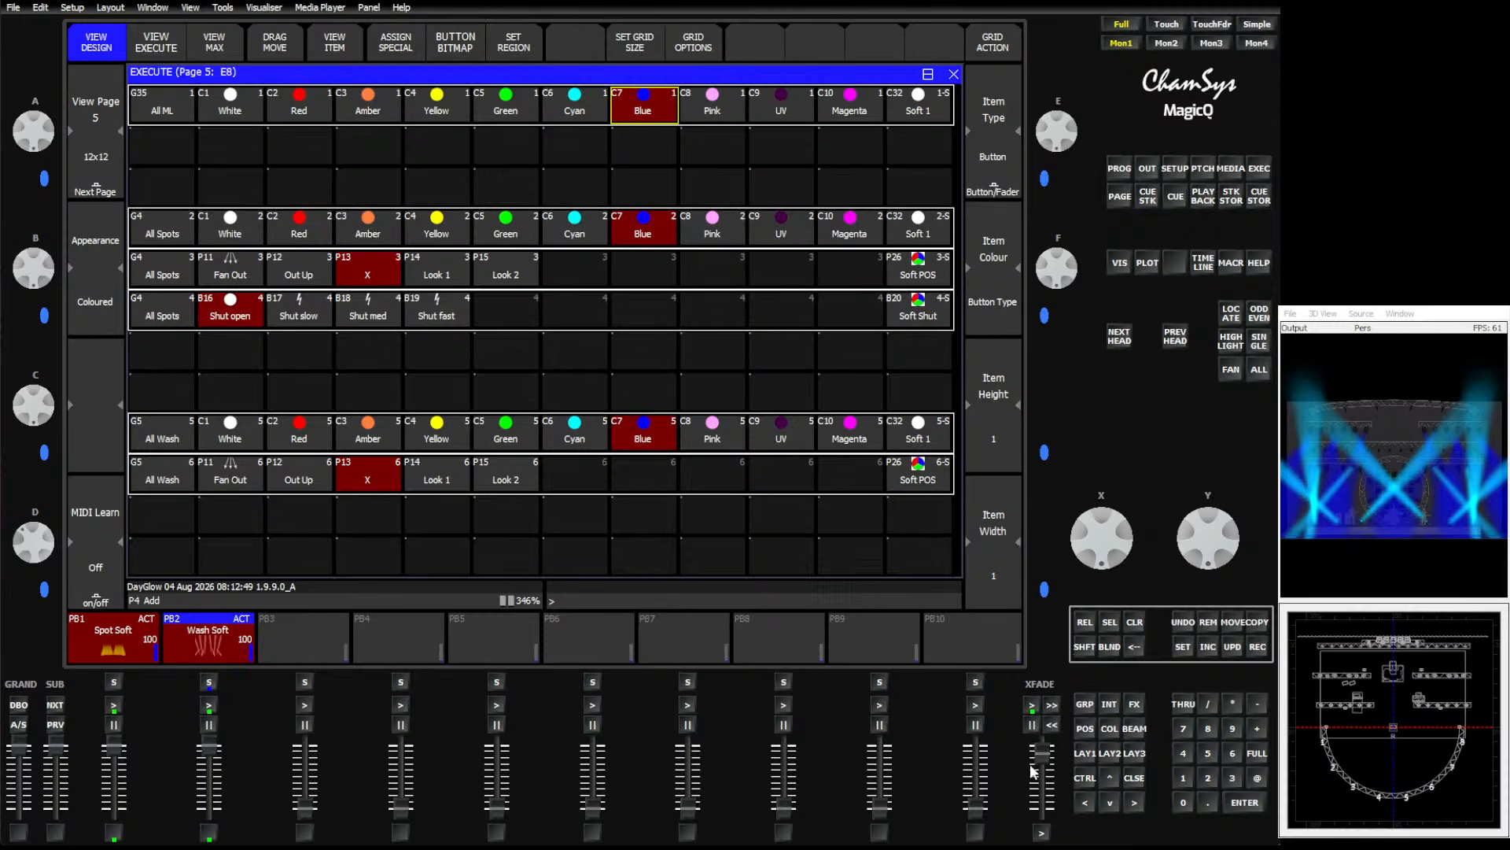
drag(1042, 756, 1045, 804)
drag(1043, 814, 1043, 800)
click(1167, 175)
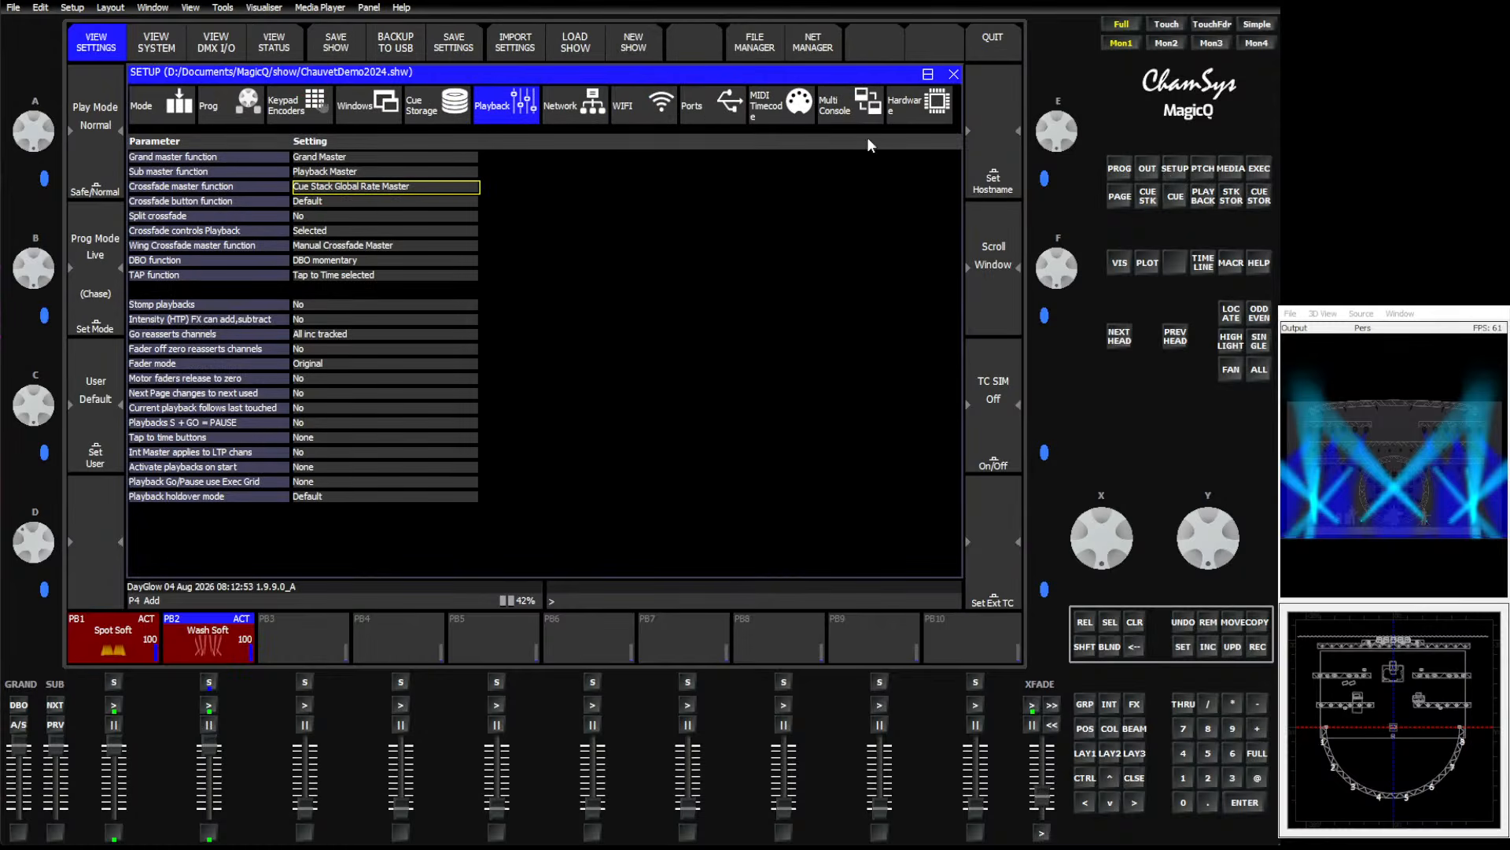
click(375, 186)
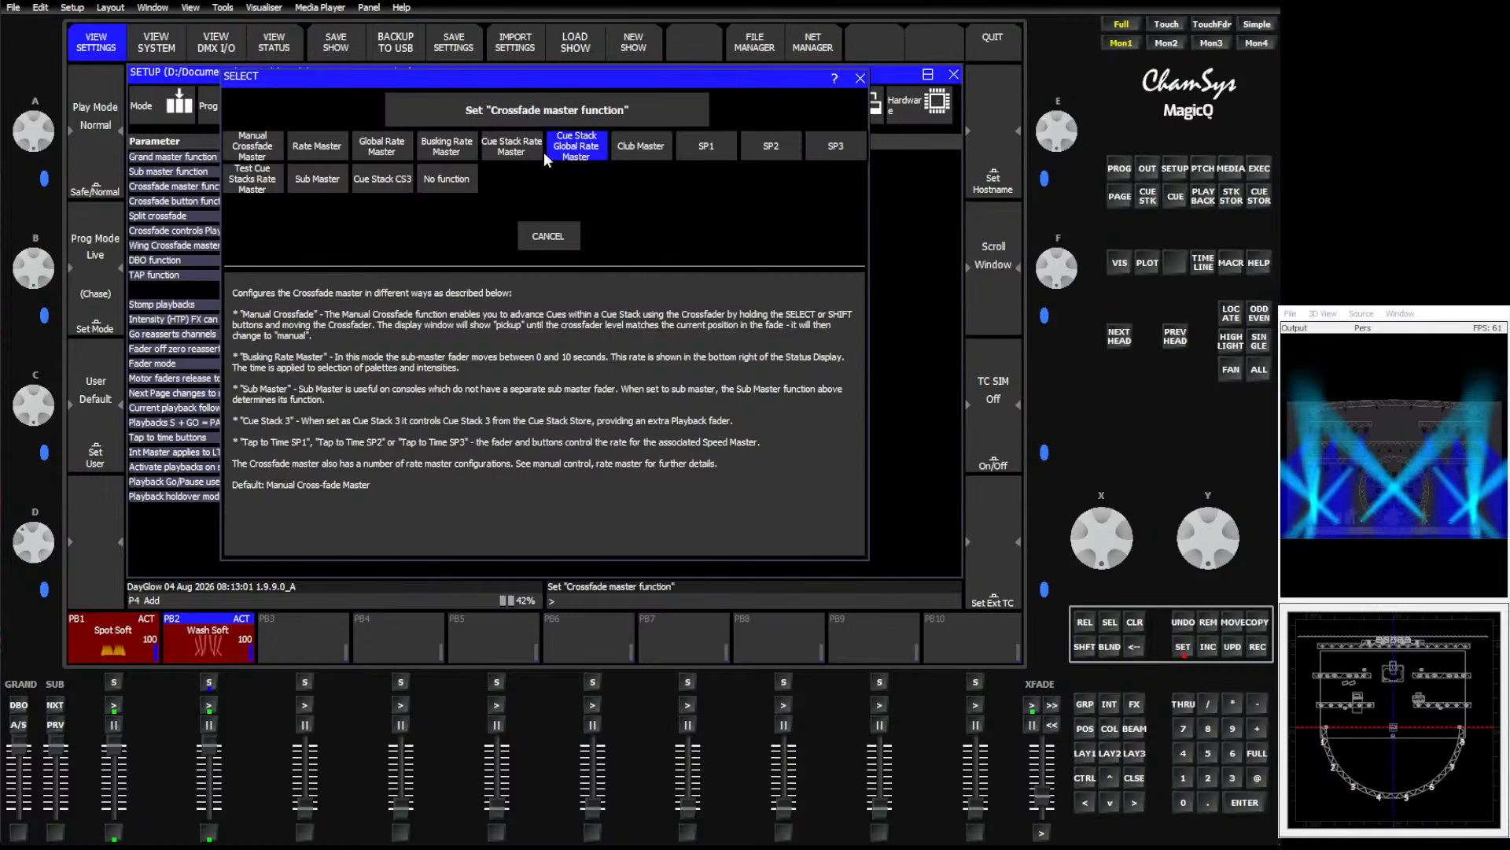
click(554, 238)
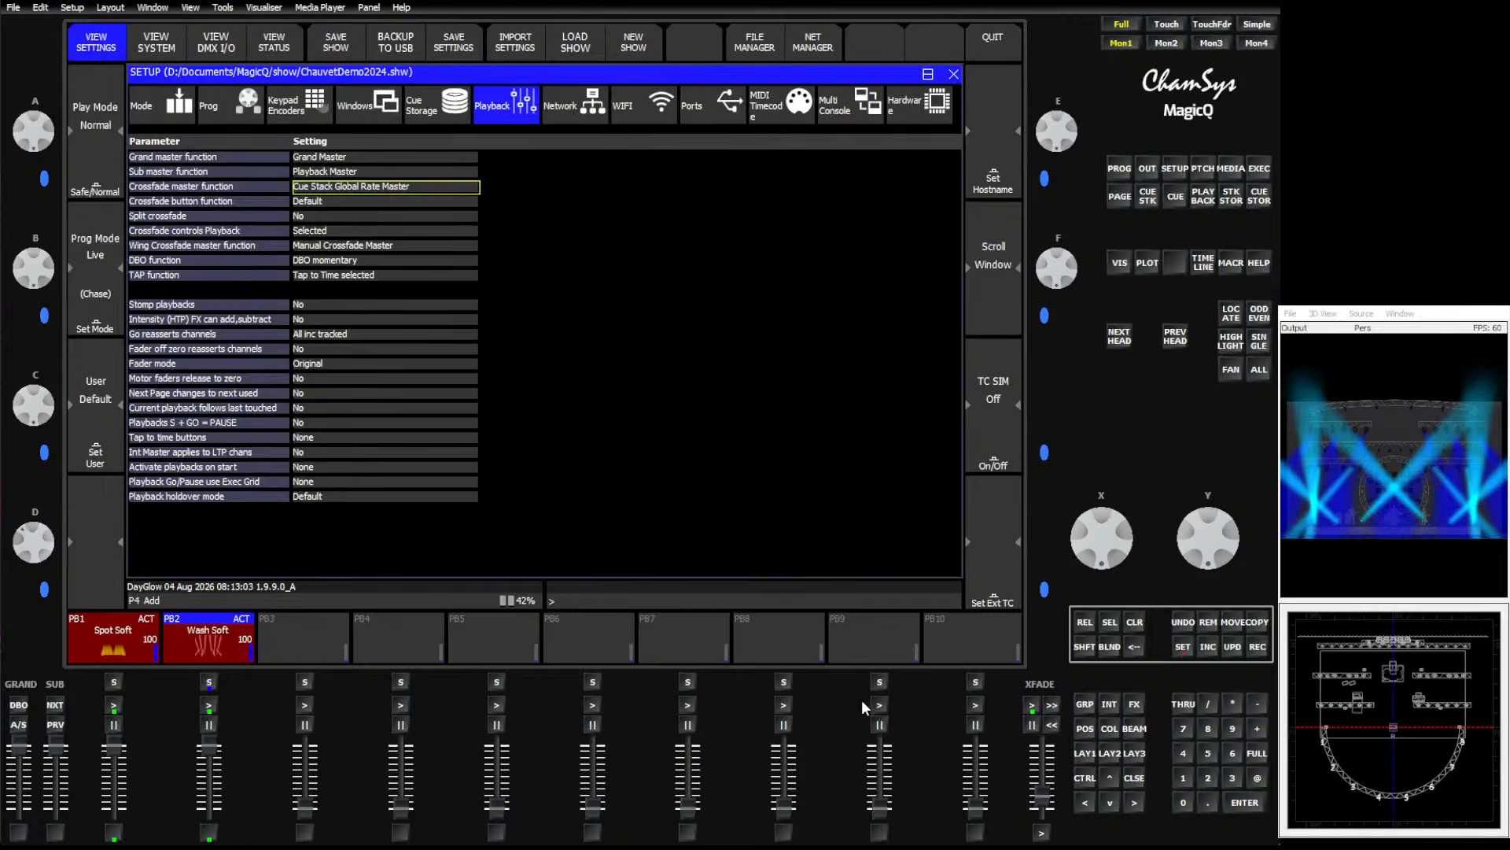
Compare All ML colour changes with the crossfader at zero and at maximum rate.
drag(1043, 808, 1042, 815)
click(1260, 176)
click(372, 98)
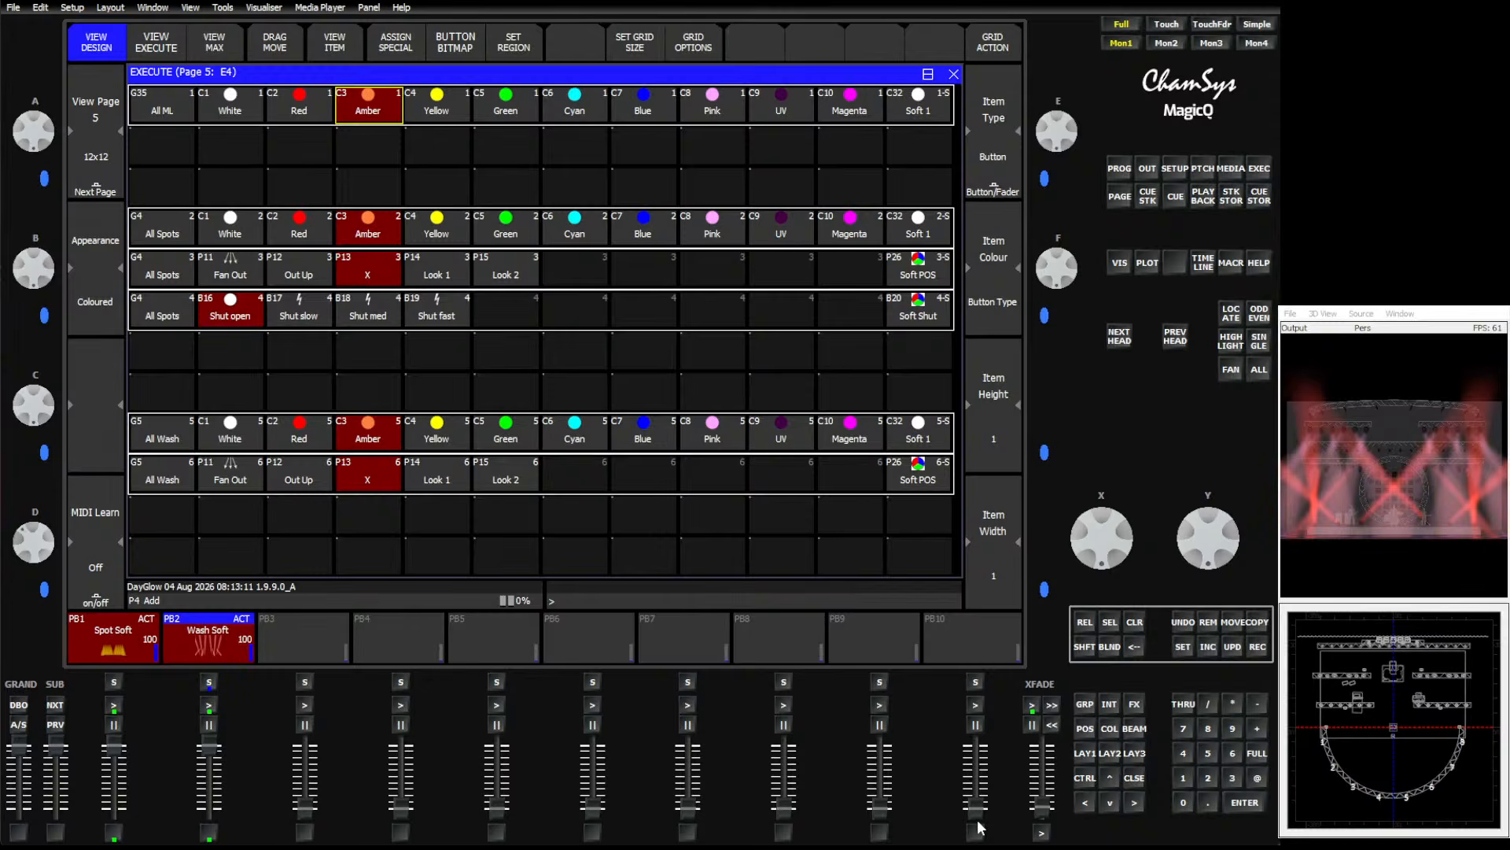
drag(1035, 814, 1041, 743)
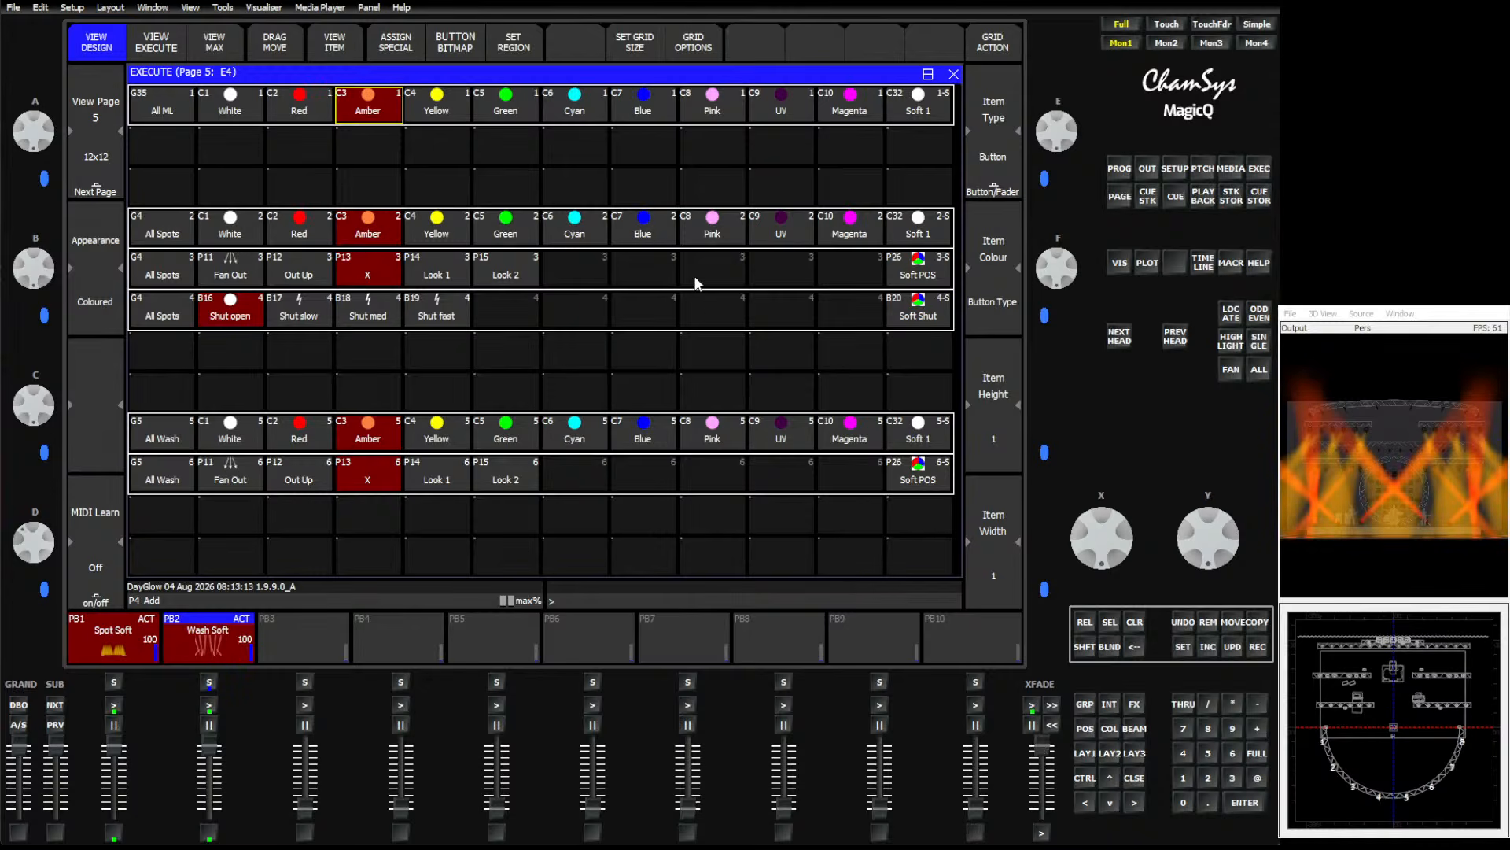
click(653, 104)
click(519, 109)
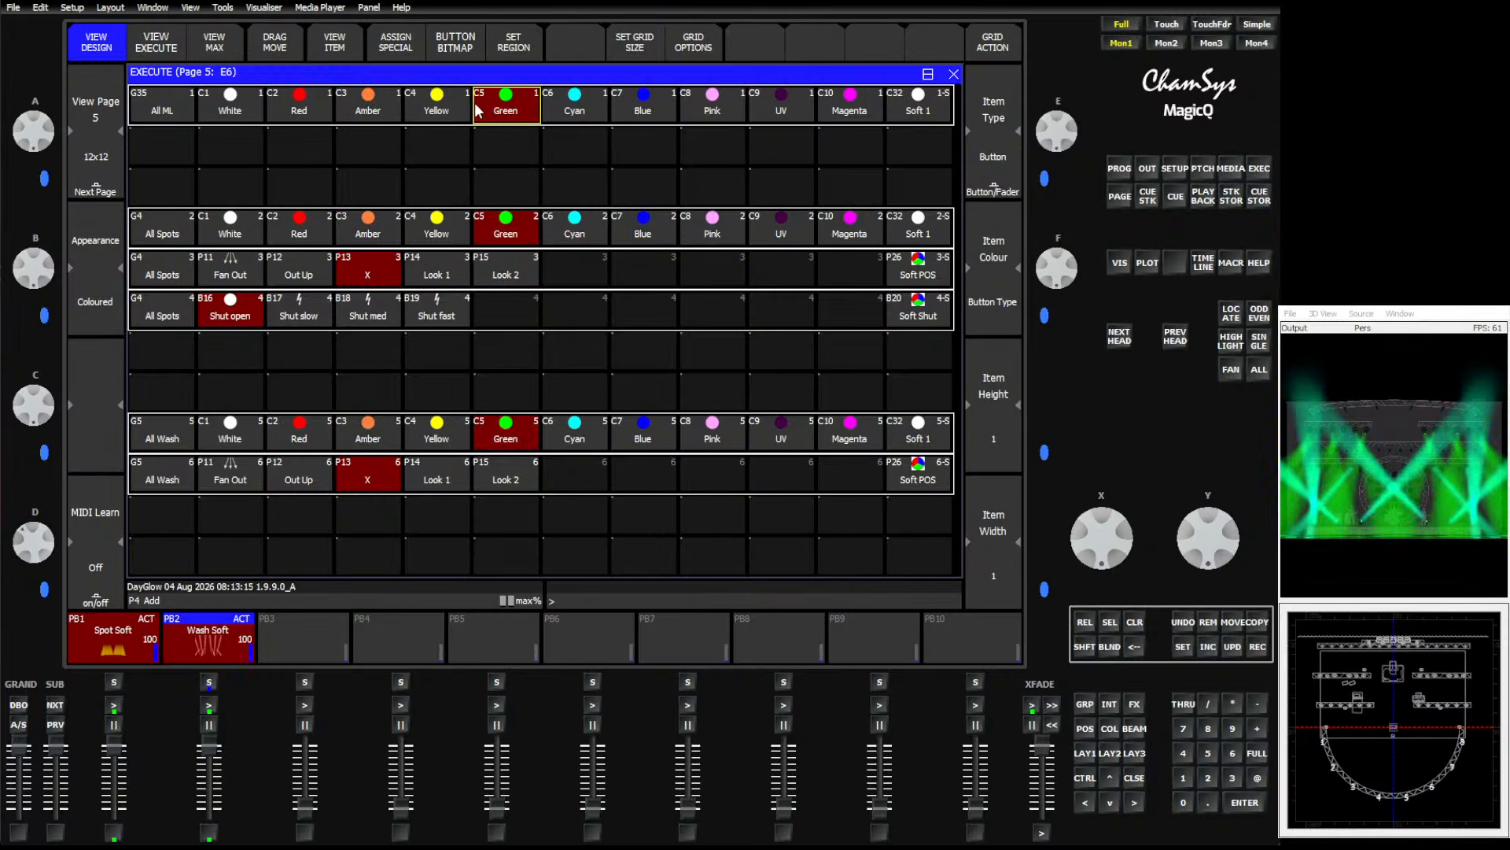
click(417, 110)
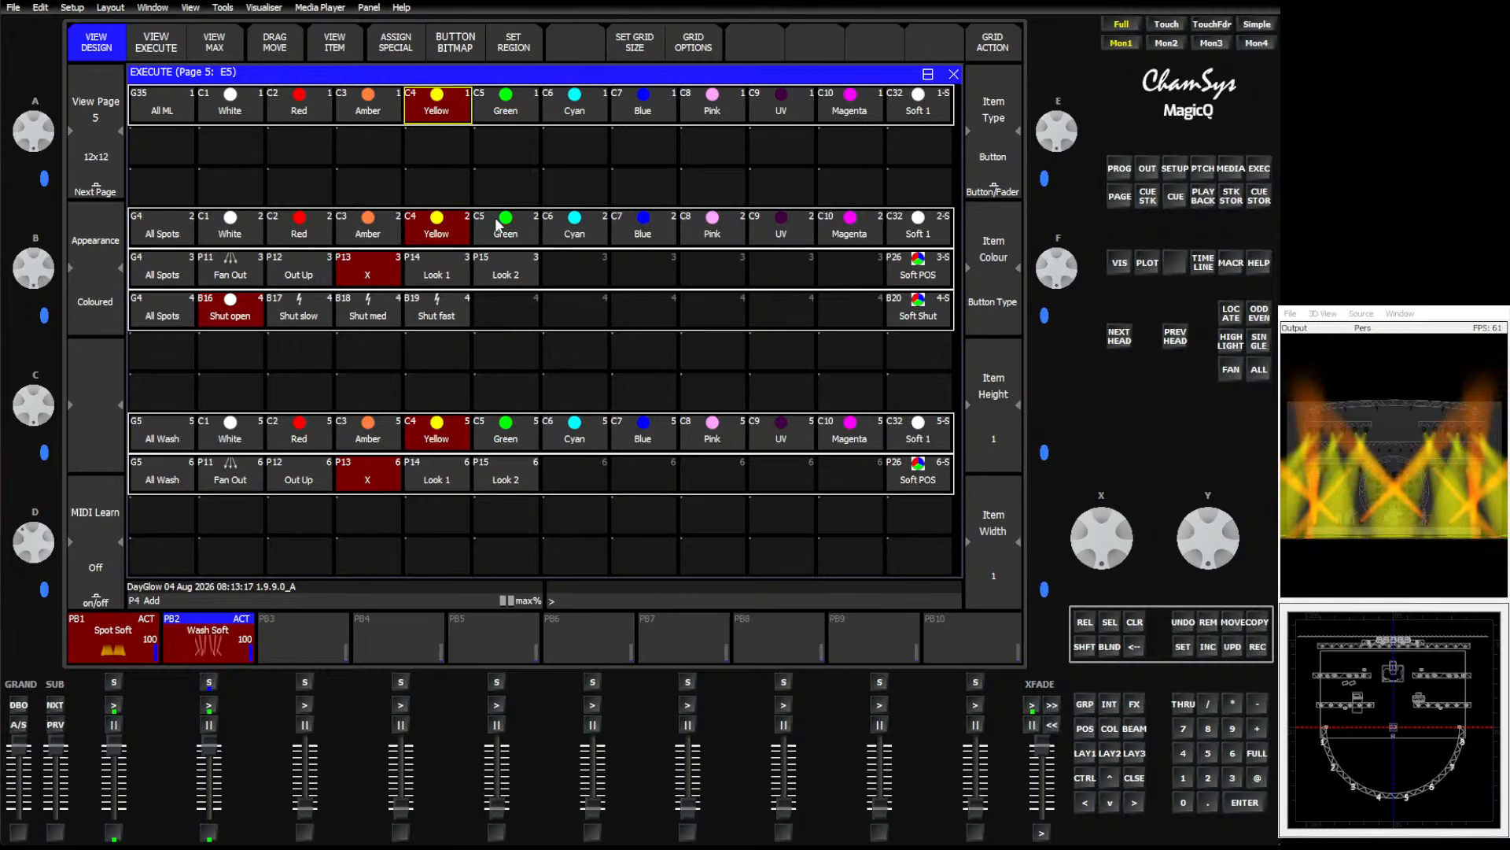
click(355, 118)
click(314, 110)
click(496, 116)
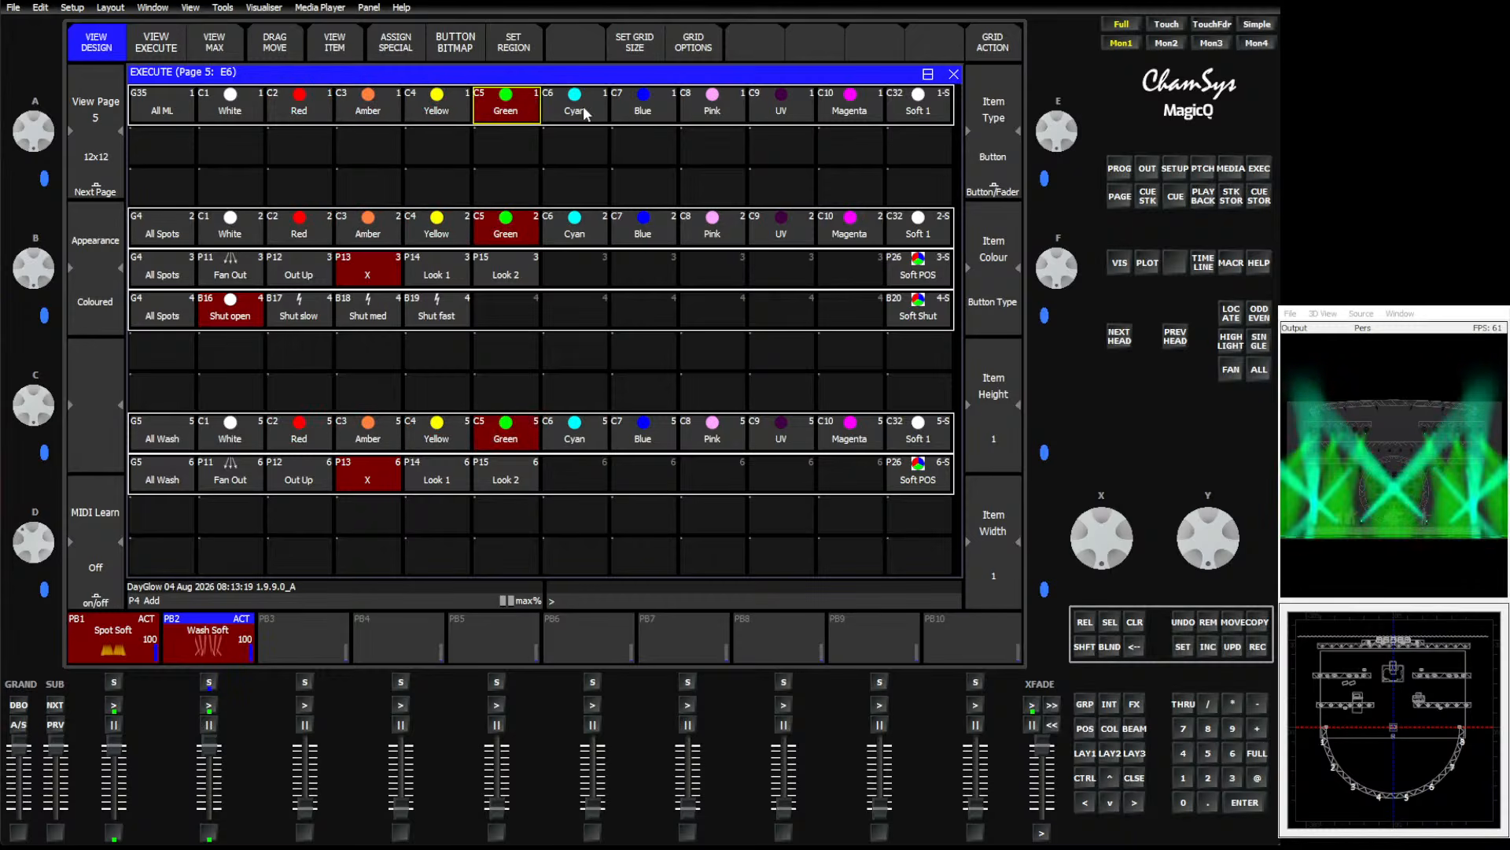
click(575, 110)
Move the crossfader to different levels and retest All ML Blue and Yellow changes.
drag(1054, 766, 1044, 818)
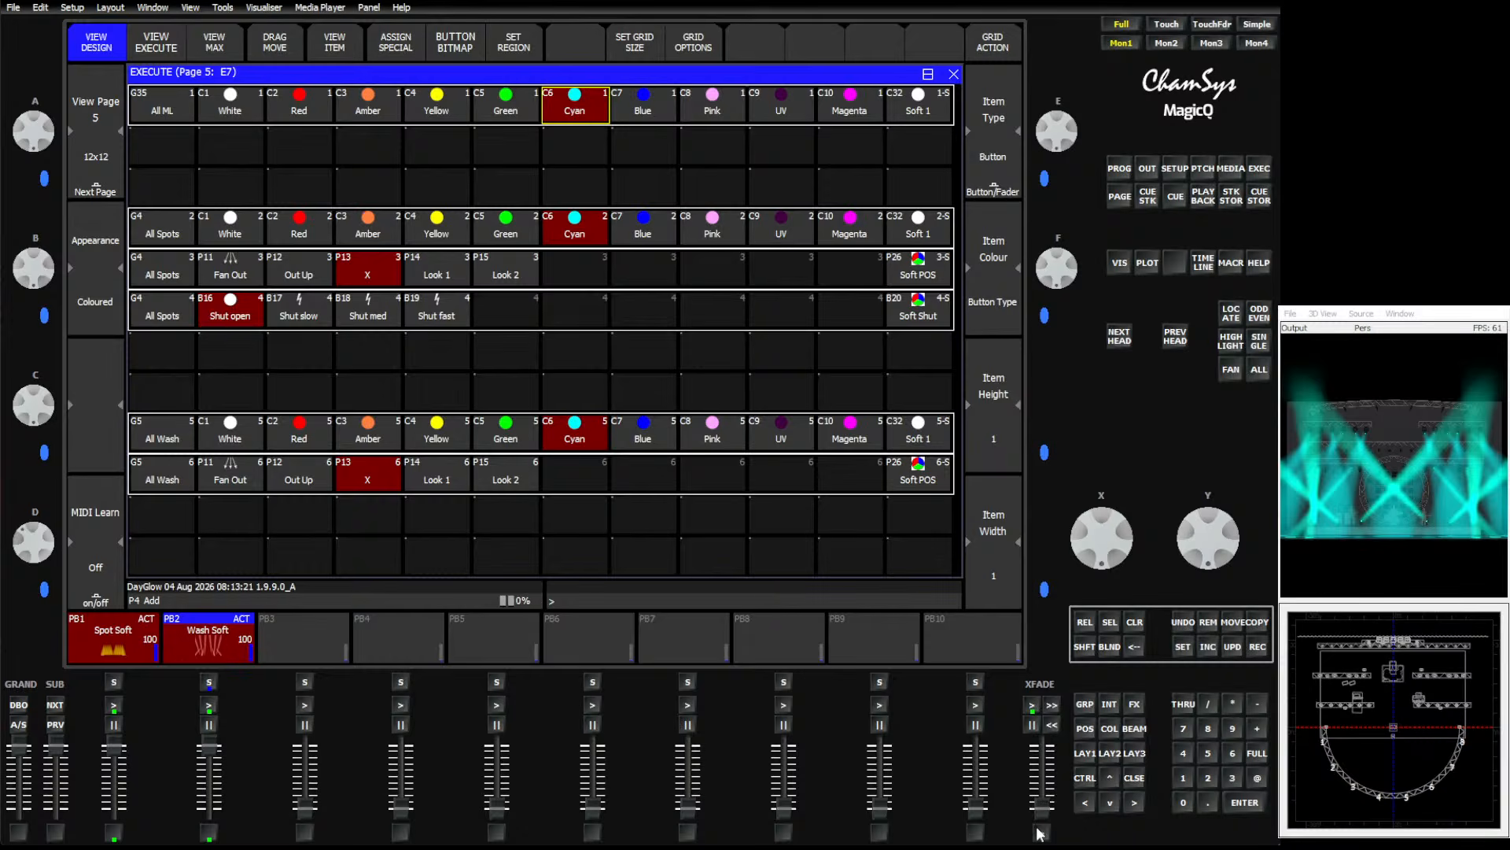
click(649, 114)
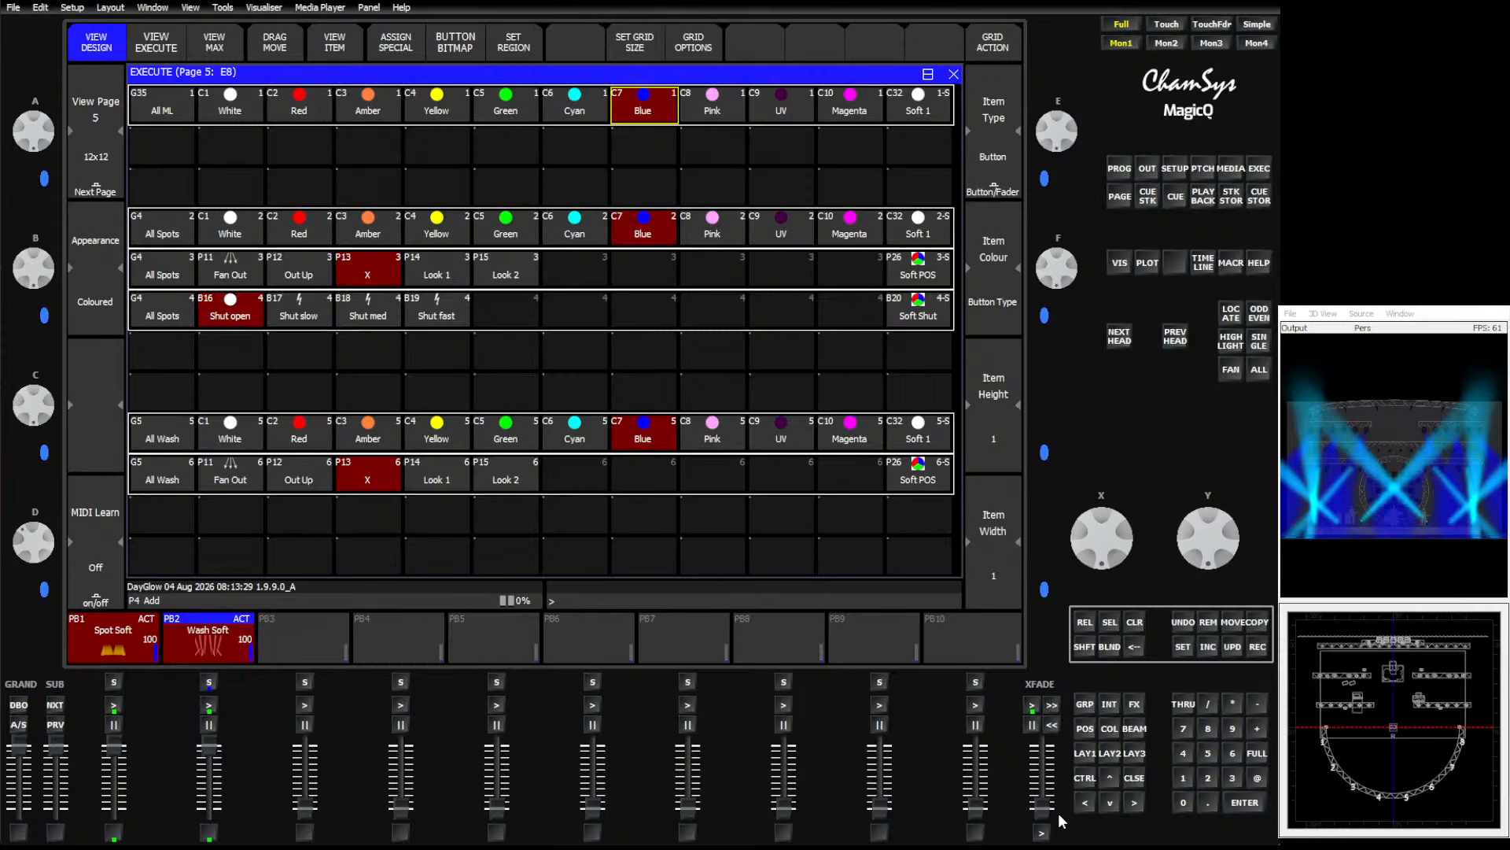
drag(1044, 808, 1045, 773)
drag(1046, 772, 1046, 822)
click(429, 109)
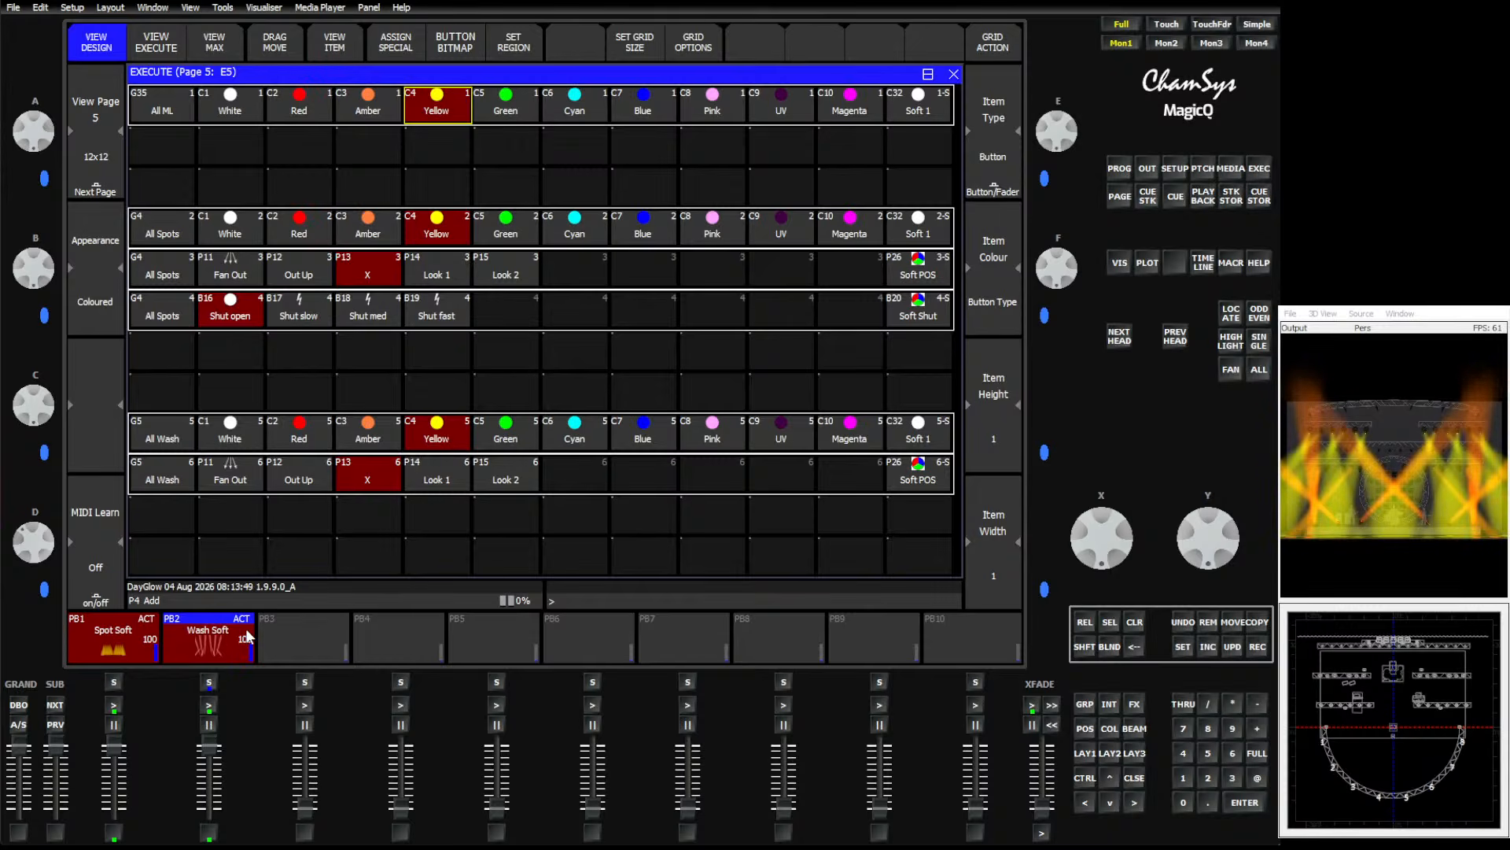
Set the Spot Soft playback cue's fade time to 10 seconds.
click(101, 648)
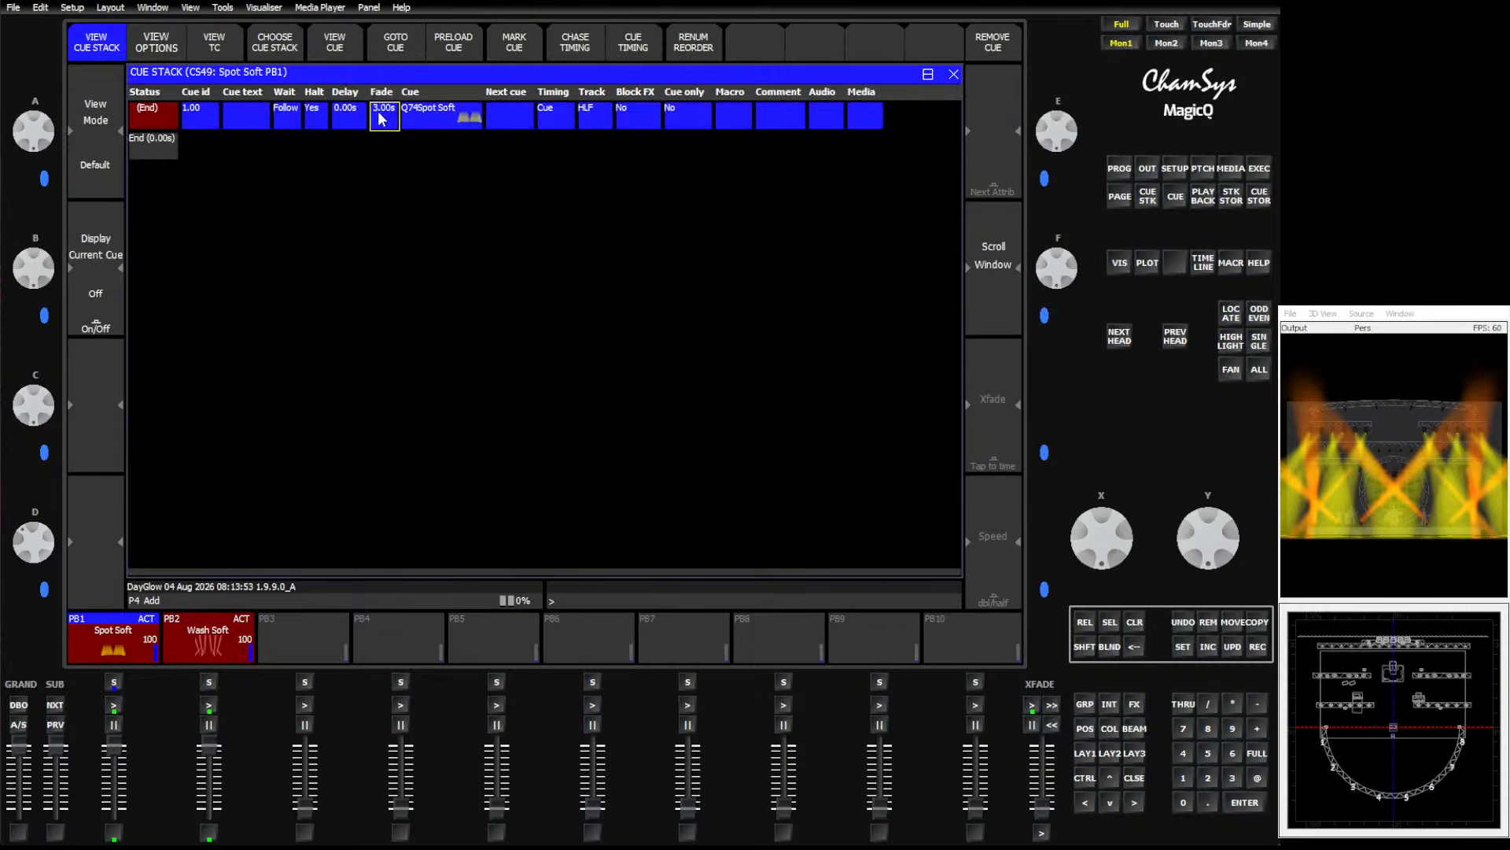
text(10)
key(Return)
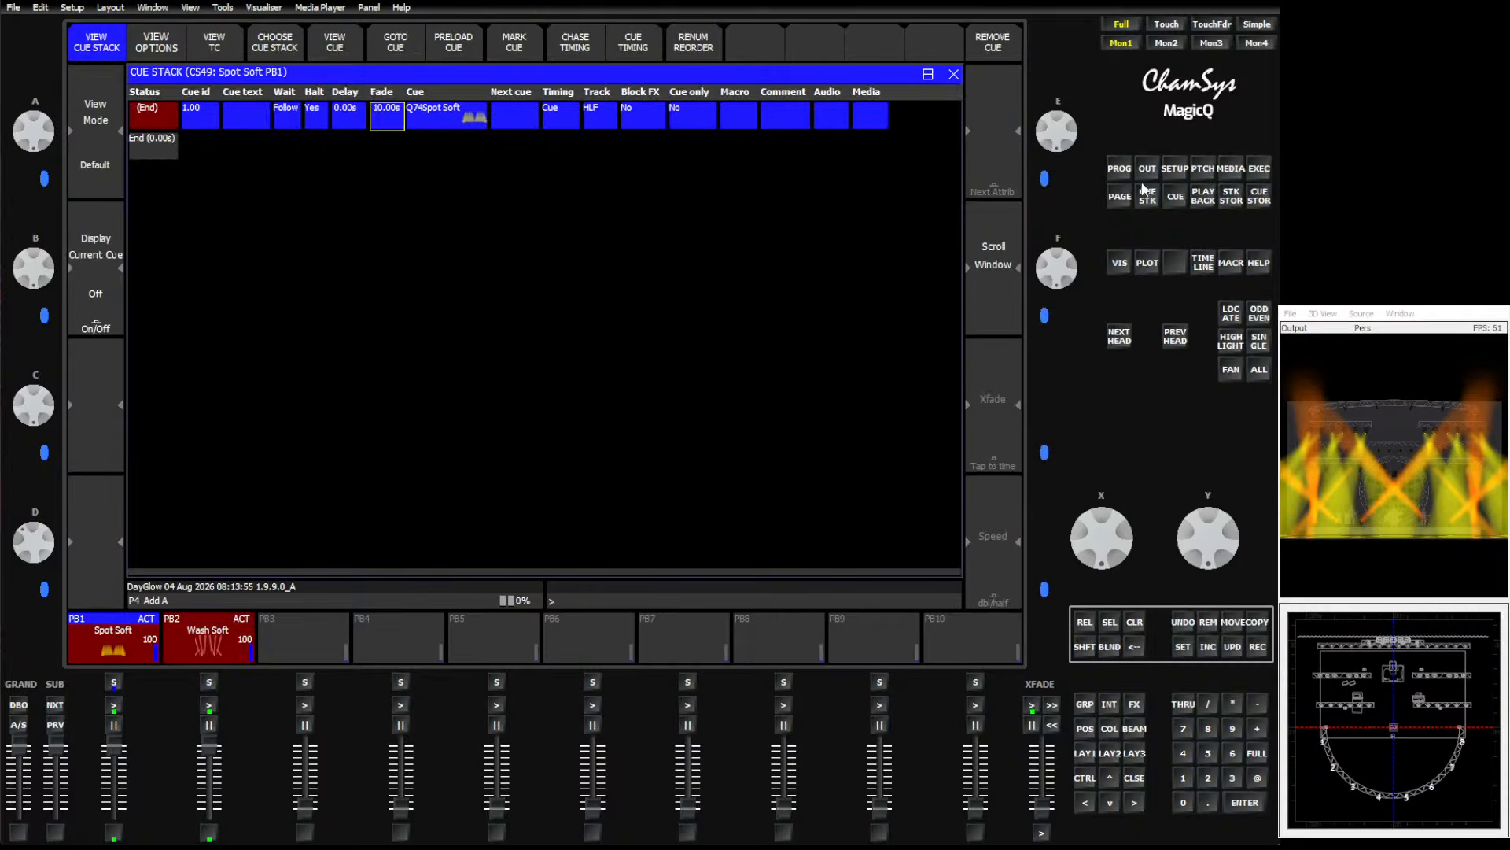
Raise the crossfader slightly and trigger the Shut slow, Shut fast and Shut open spot buttons on the Execute page.
click(1260, 167)
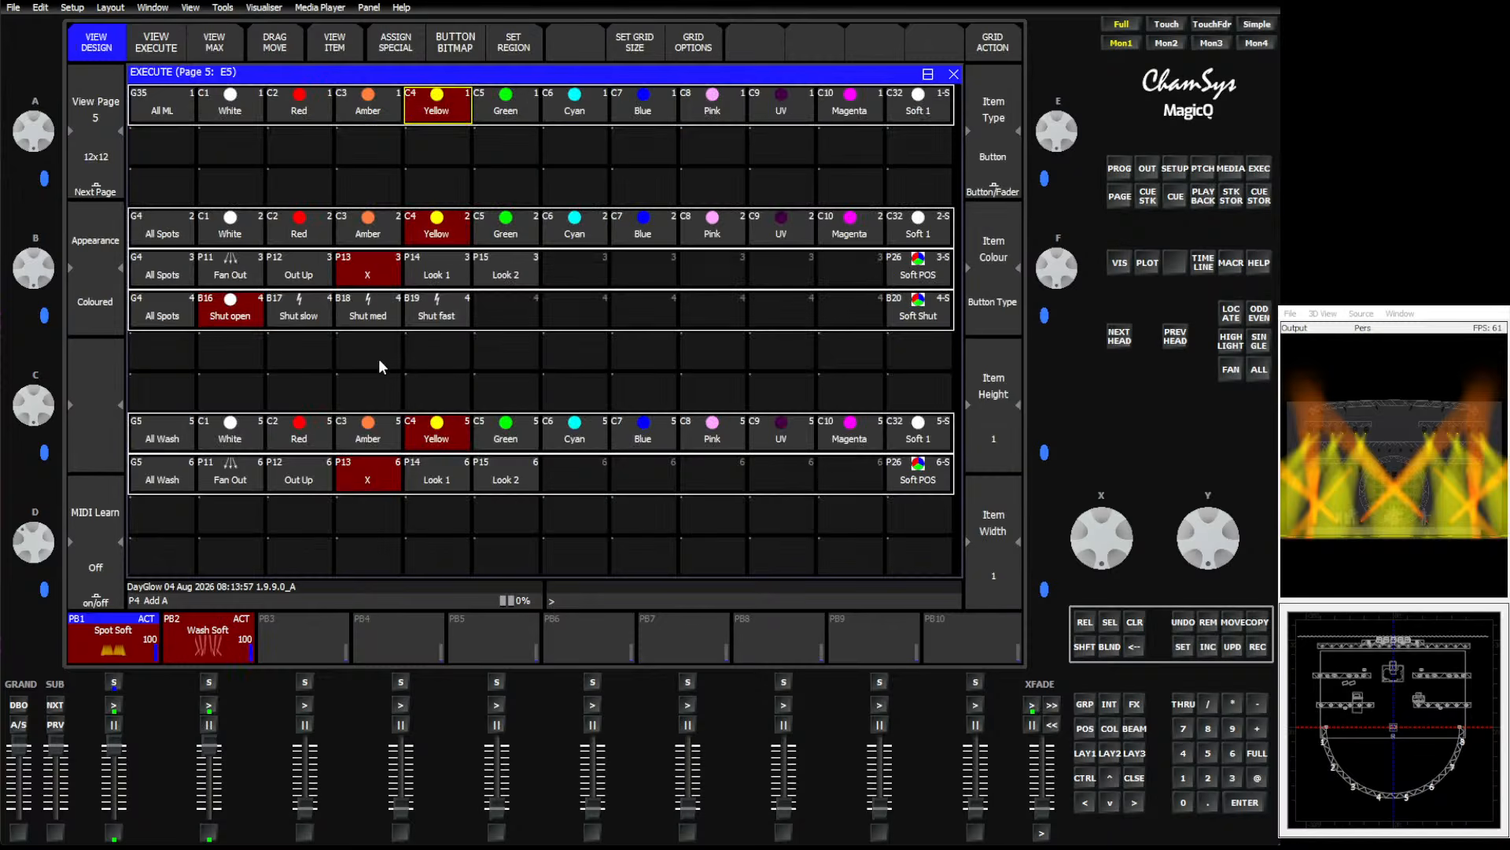
click(309, 309)
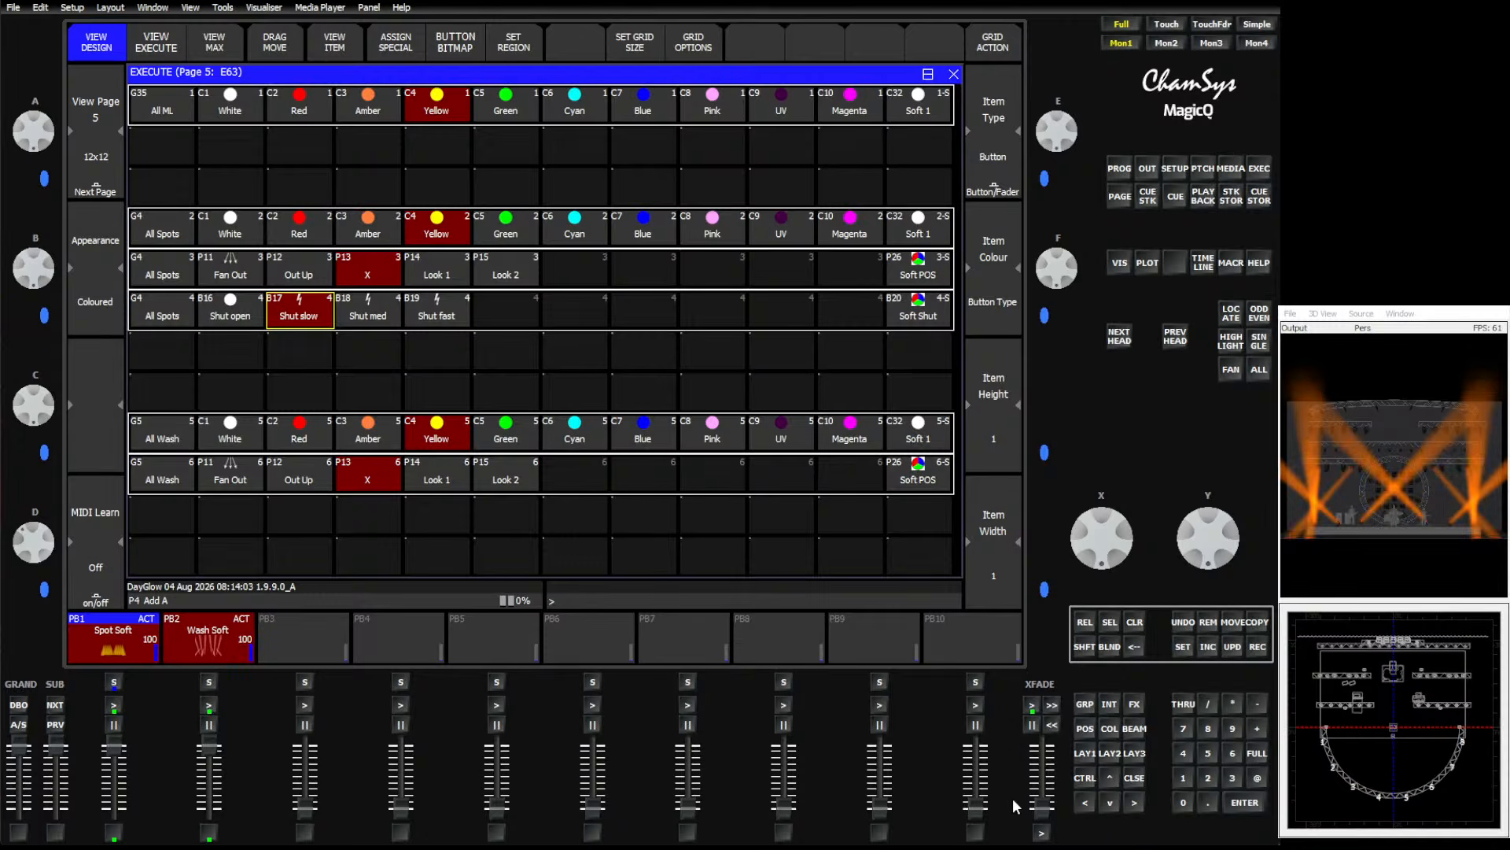
drag(1042, 809, 1046, 786)
click(433, 315)
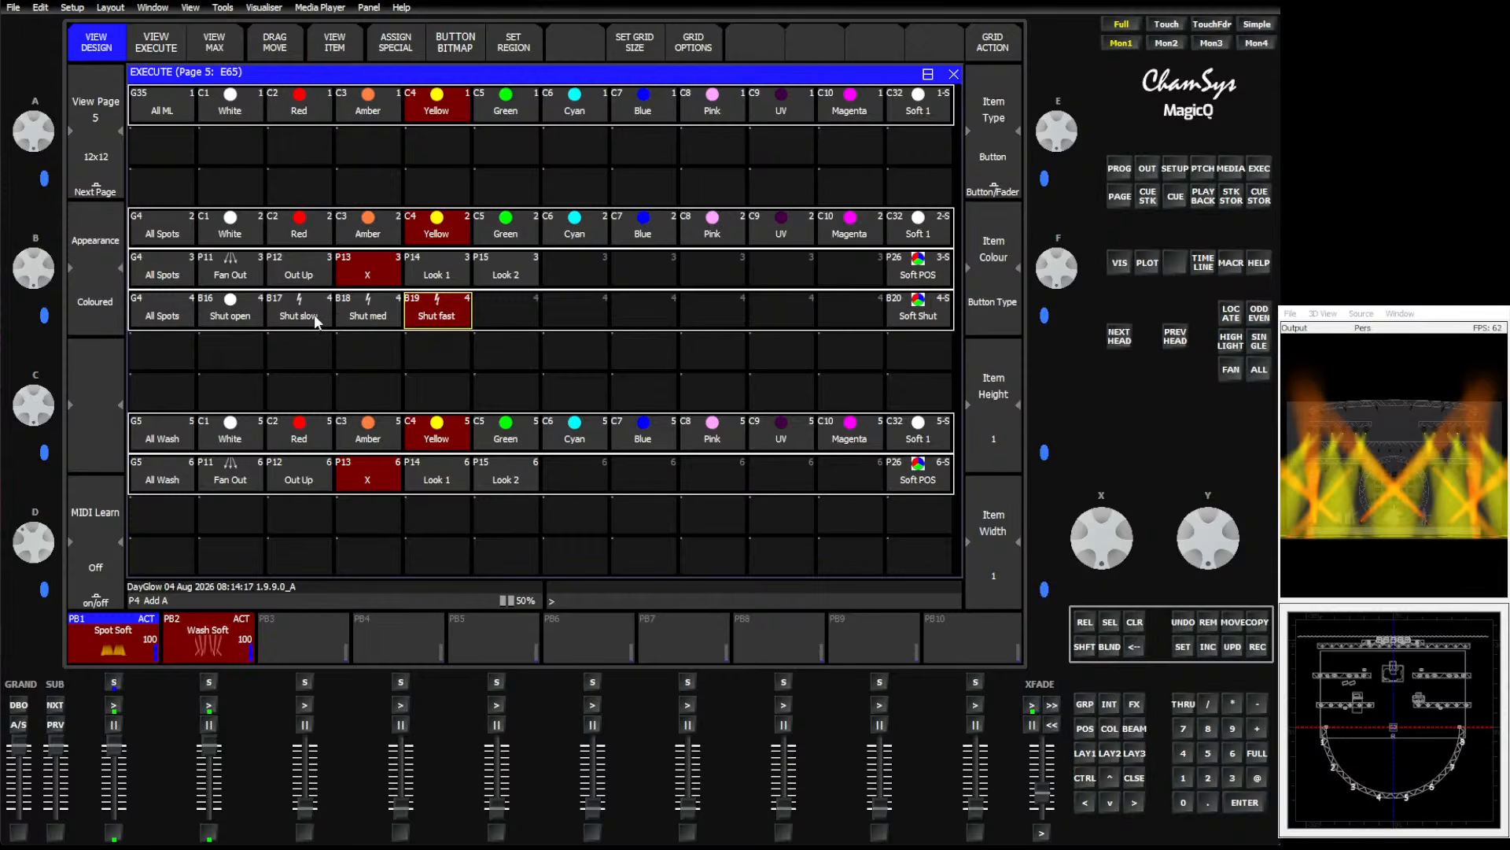
click(229, 310)
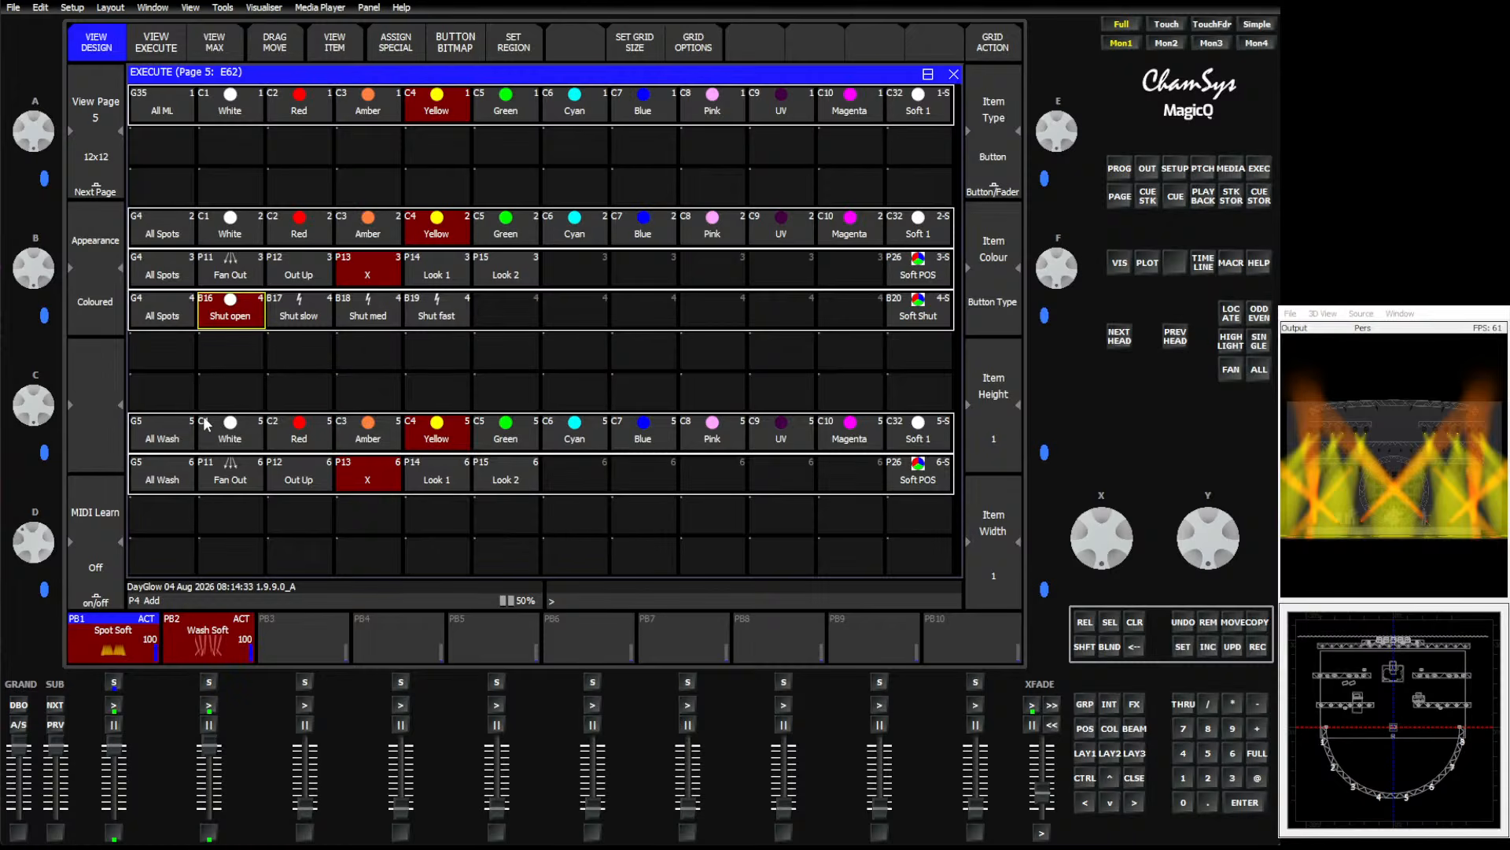
Move the two All Wash rows up directly beneath the spot shutter row.
drag(161, 428, 1005, 550)
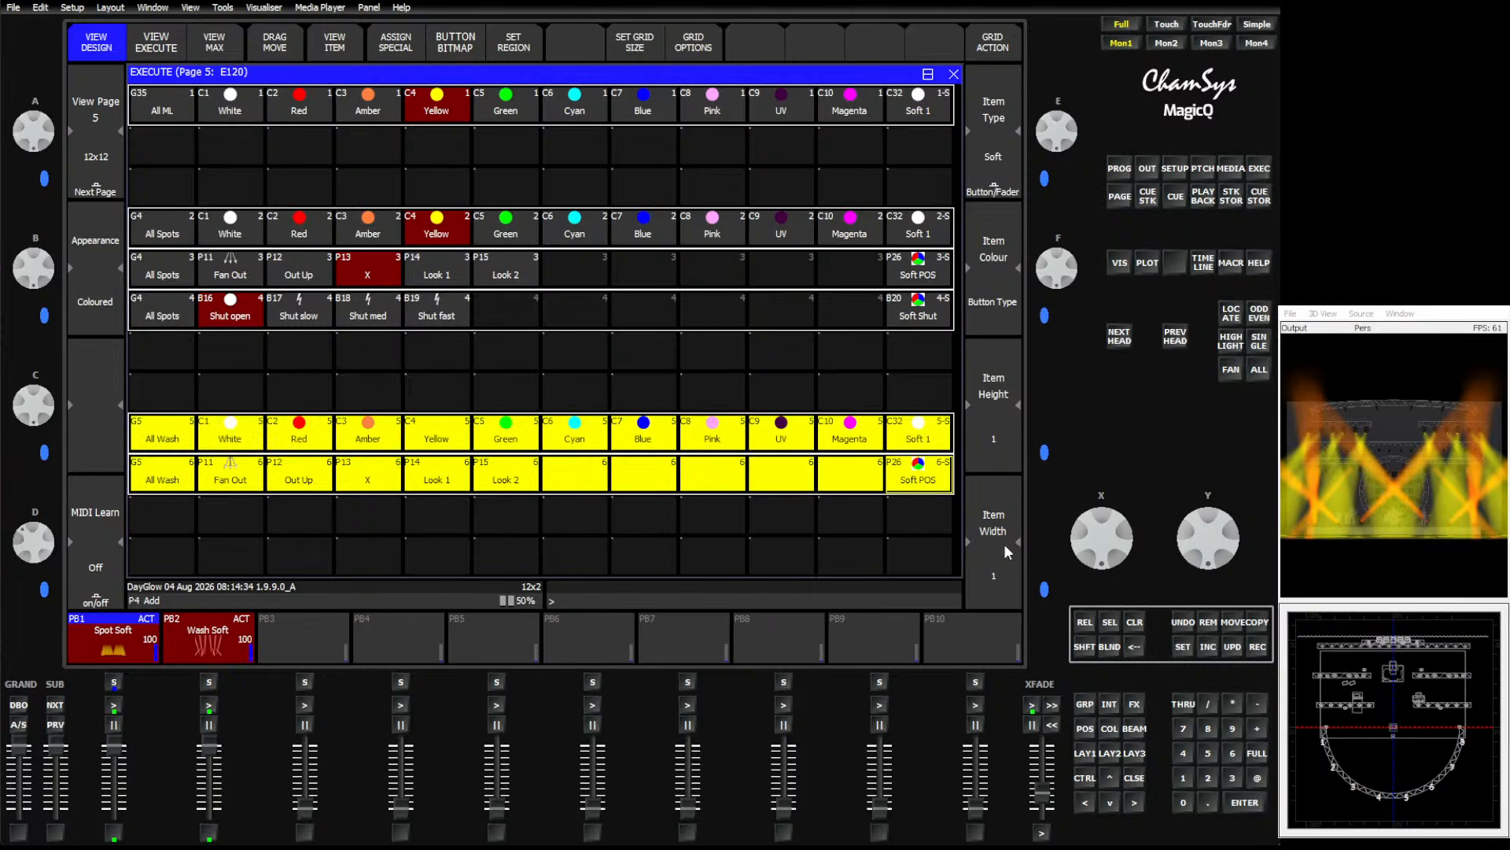
click(1231, 622)
click(151, 349)
Select the All Spots group.
click(181, 466)
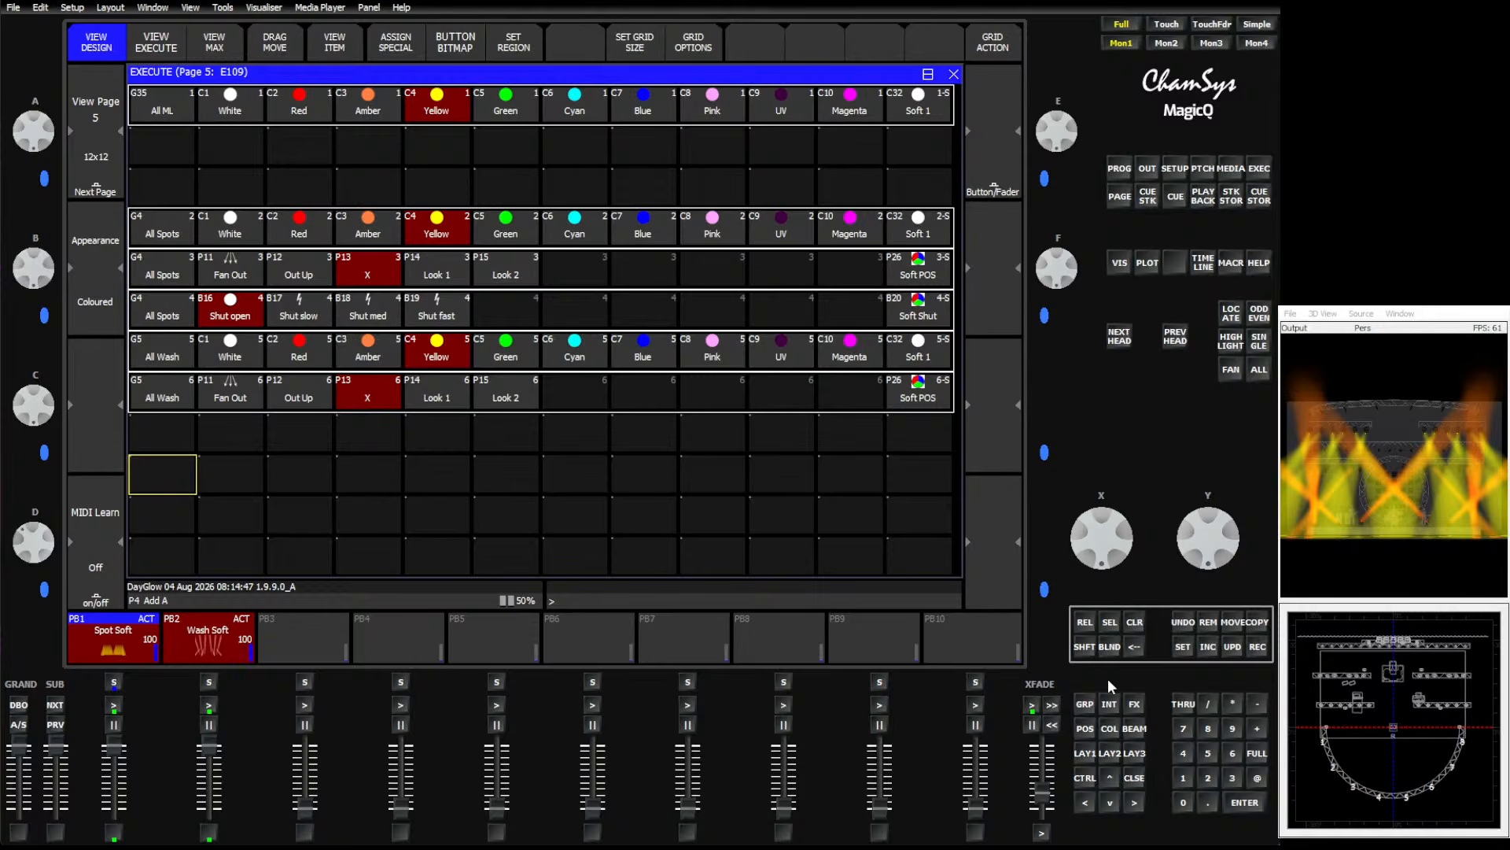
click(1084, 753)
click(405, 98)
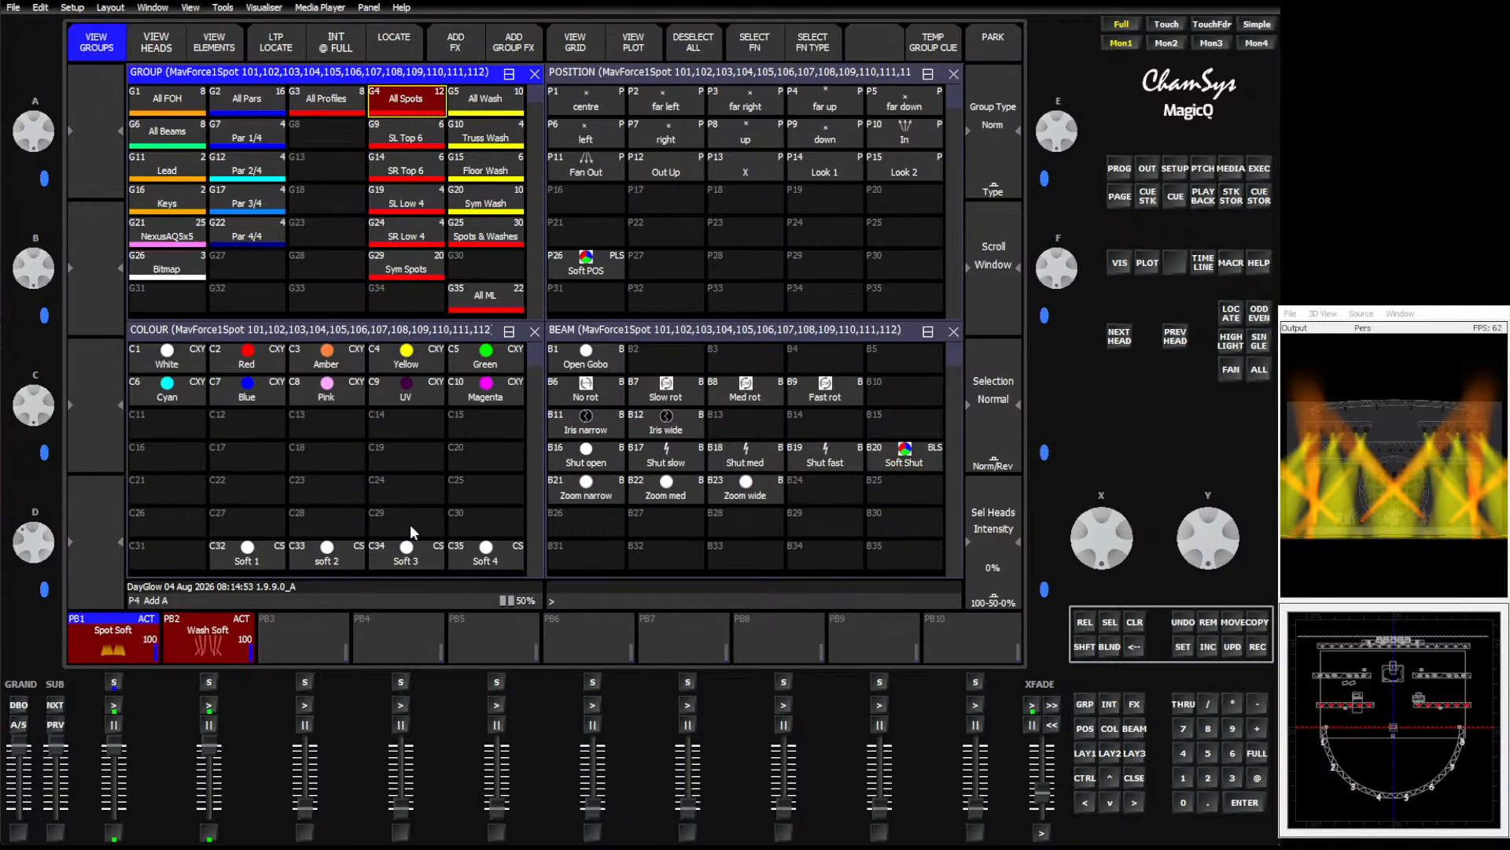
Move all spot and wash rows up so they sit directly under the All ML row.
click(1260, 168)
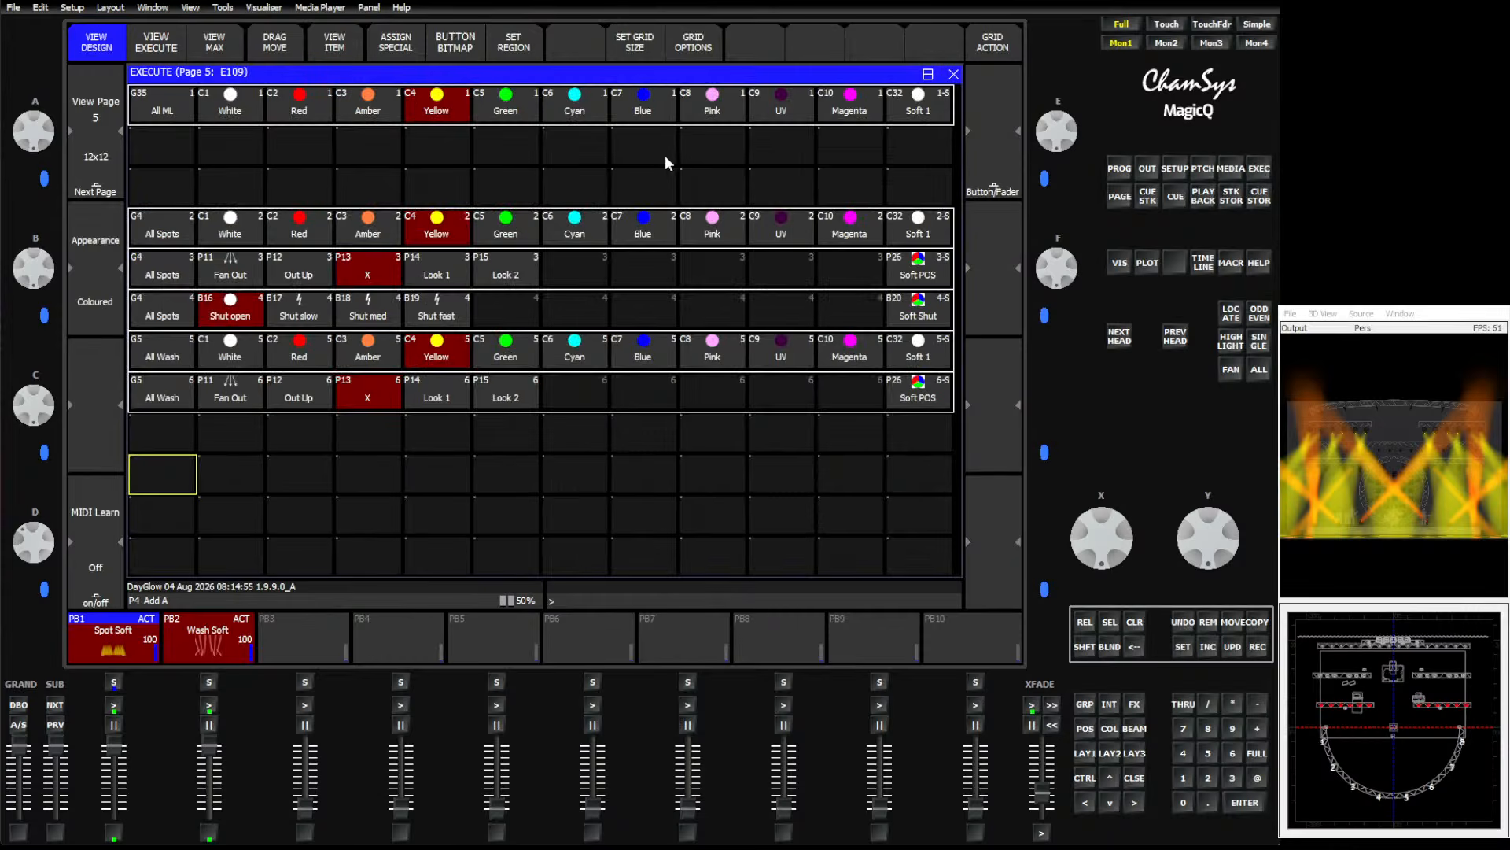
drag(167, 229, 924, 401)
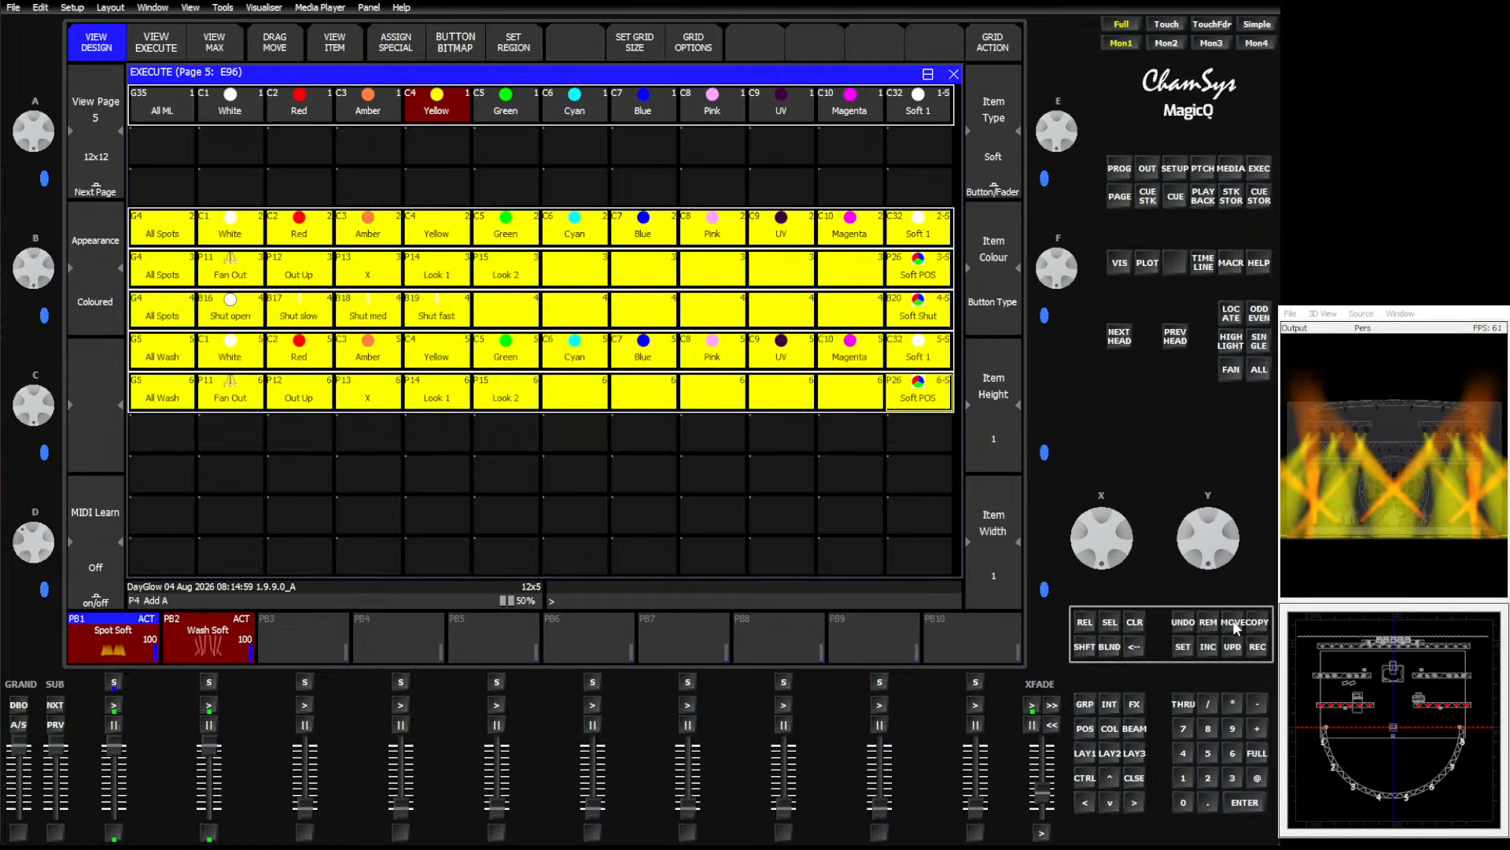
click(1231, 622)
click(153, 149)
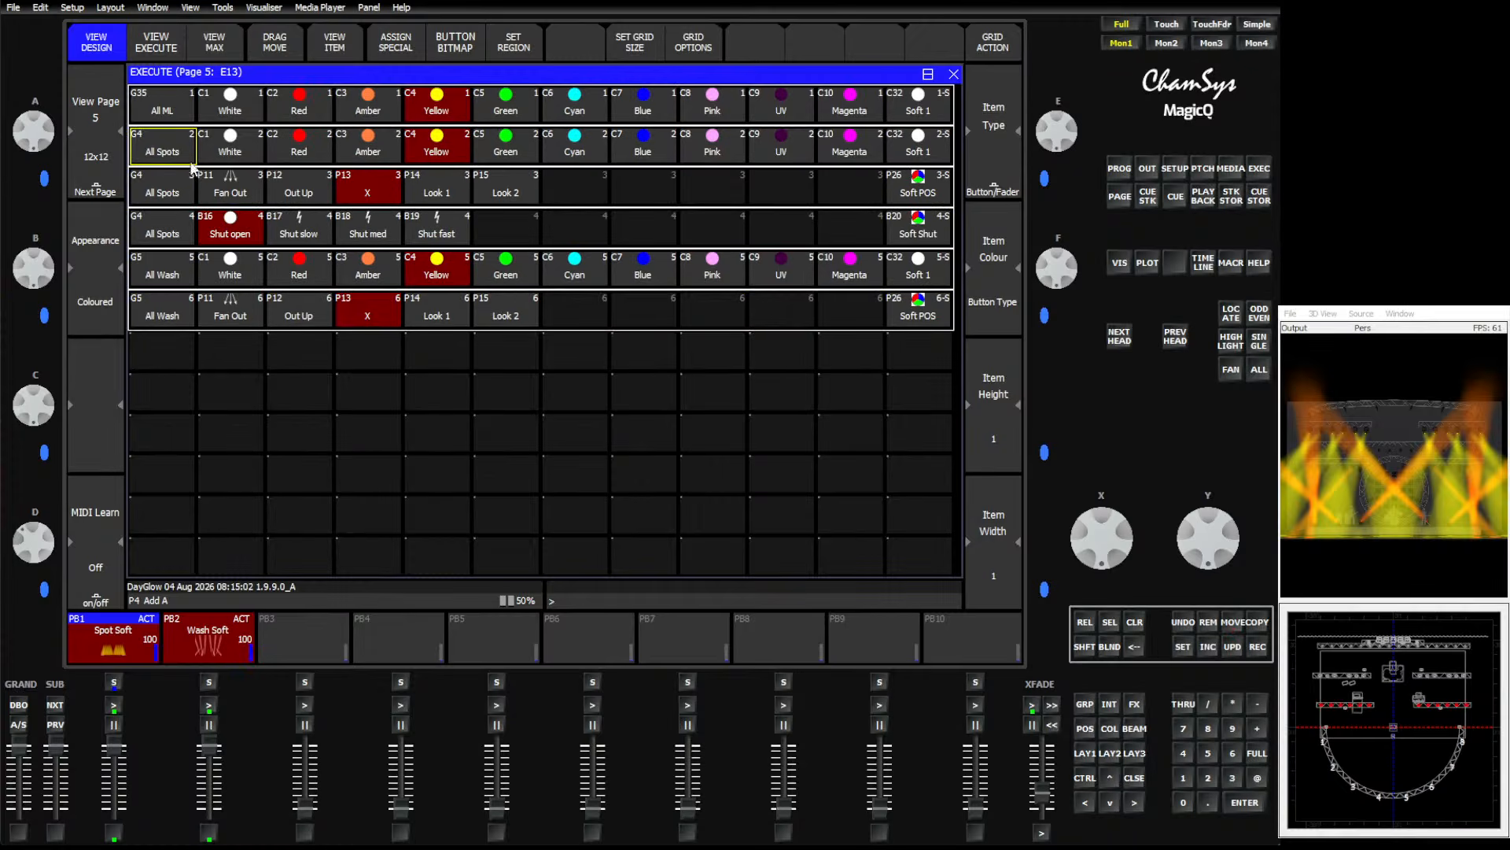
Copy the All Spots colour row, without Soft 1, into three new rows below the wash rows.
click(357, 346)
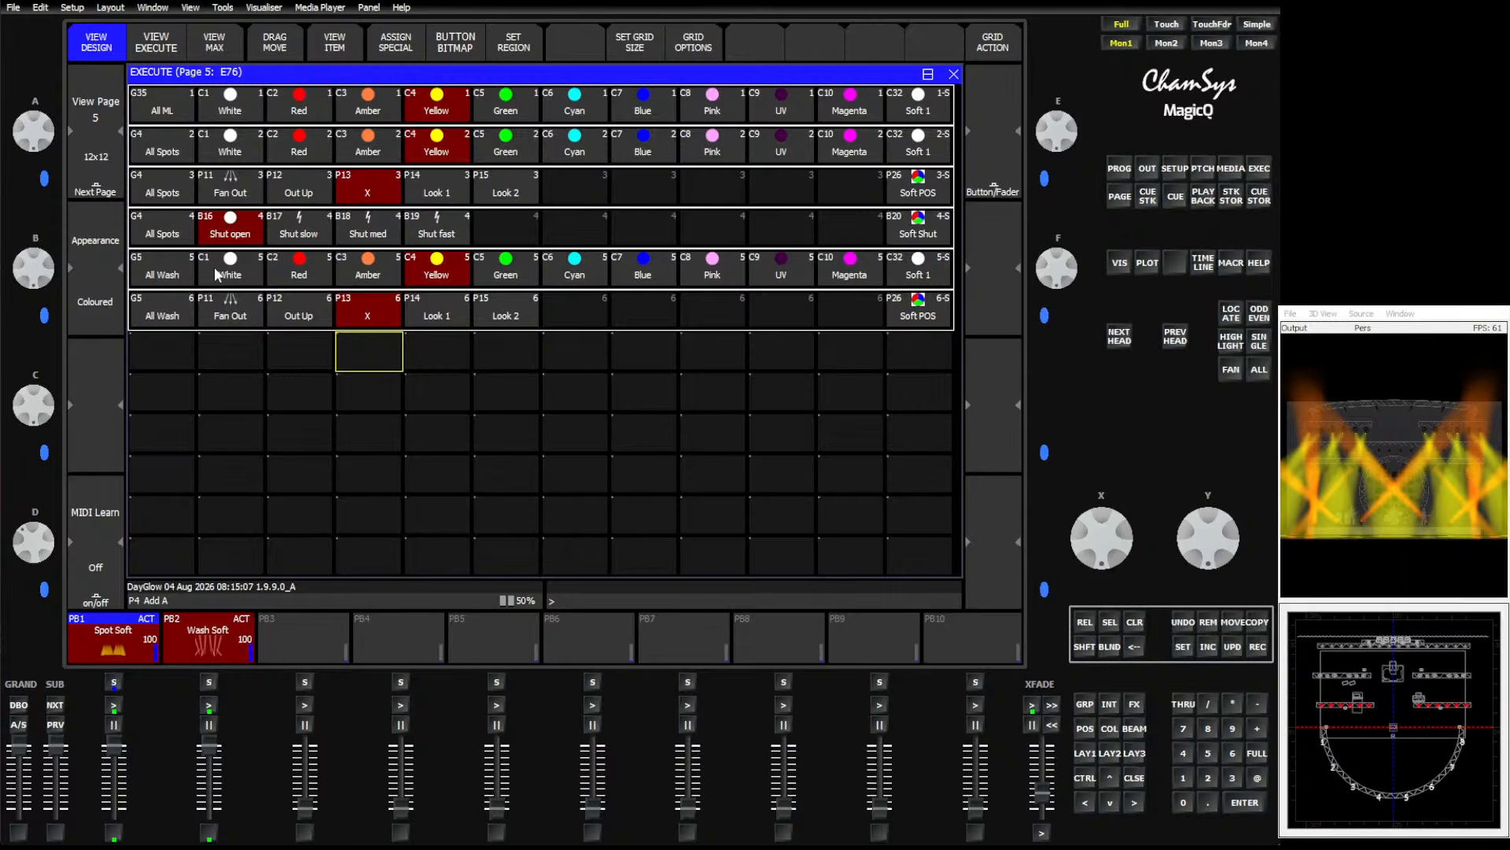
drag(173, 151, 848, 144)
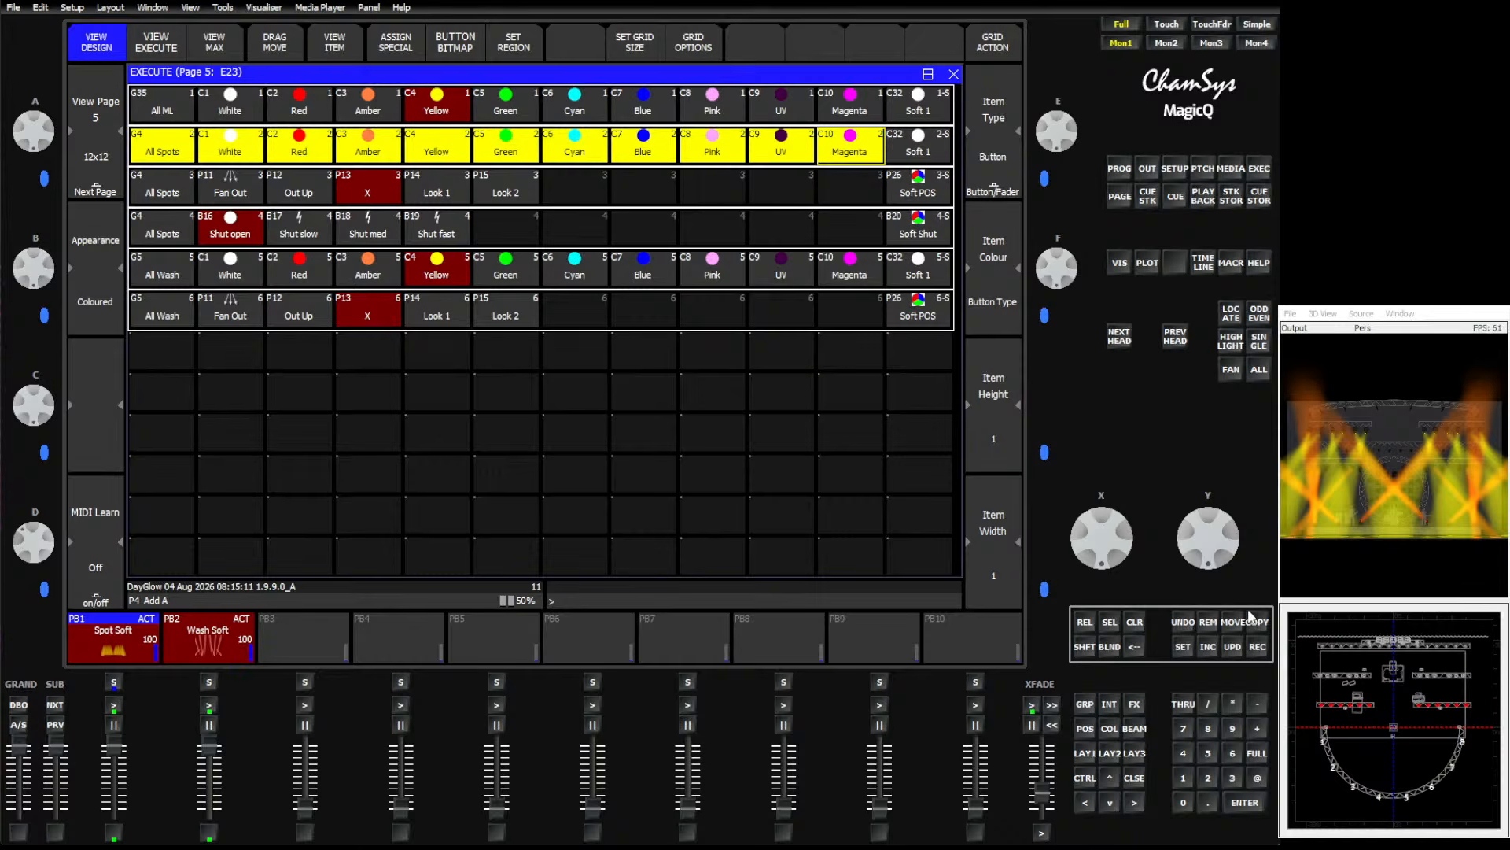
click(1252, 621)
click(162, 390)
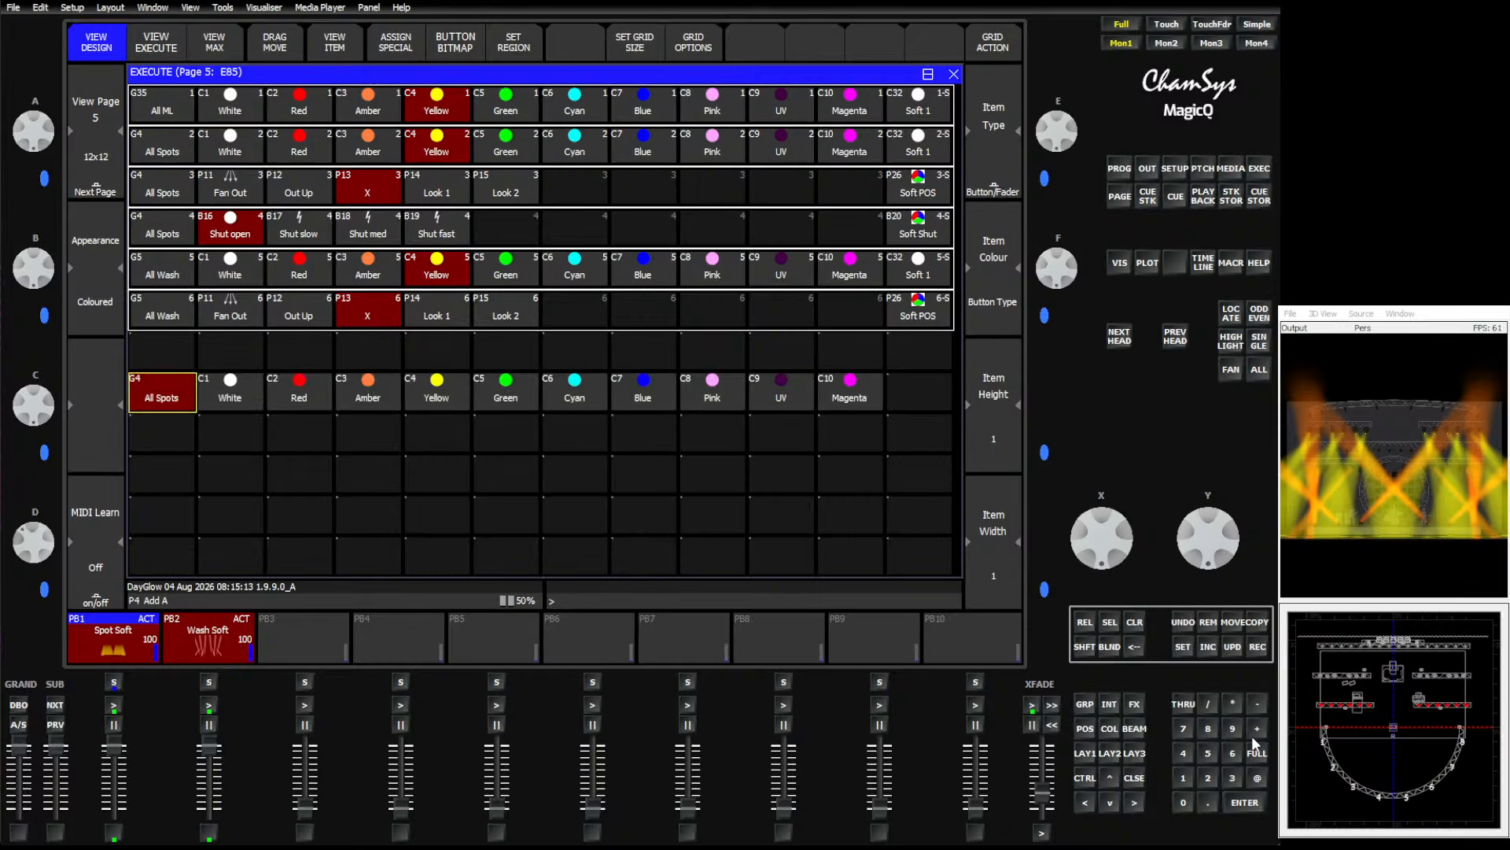
drag(224, 395, 849, 393)
click(1265, 620)
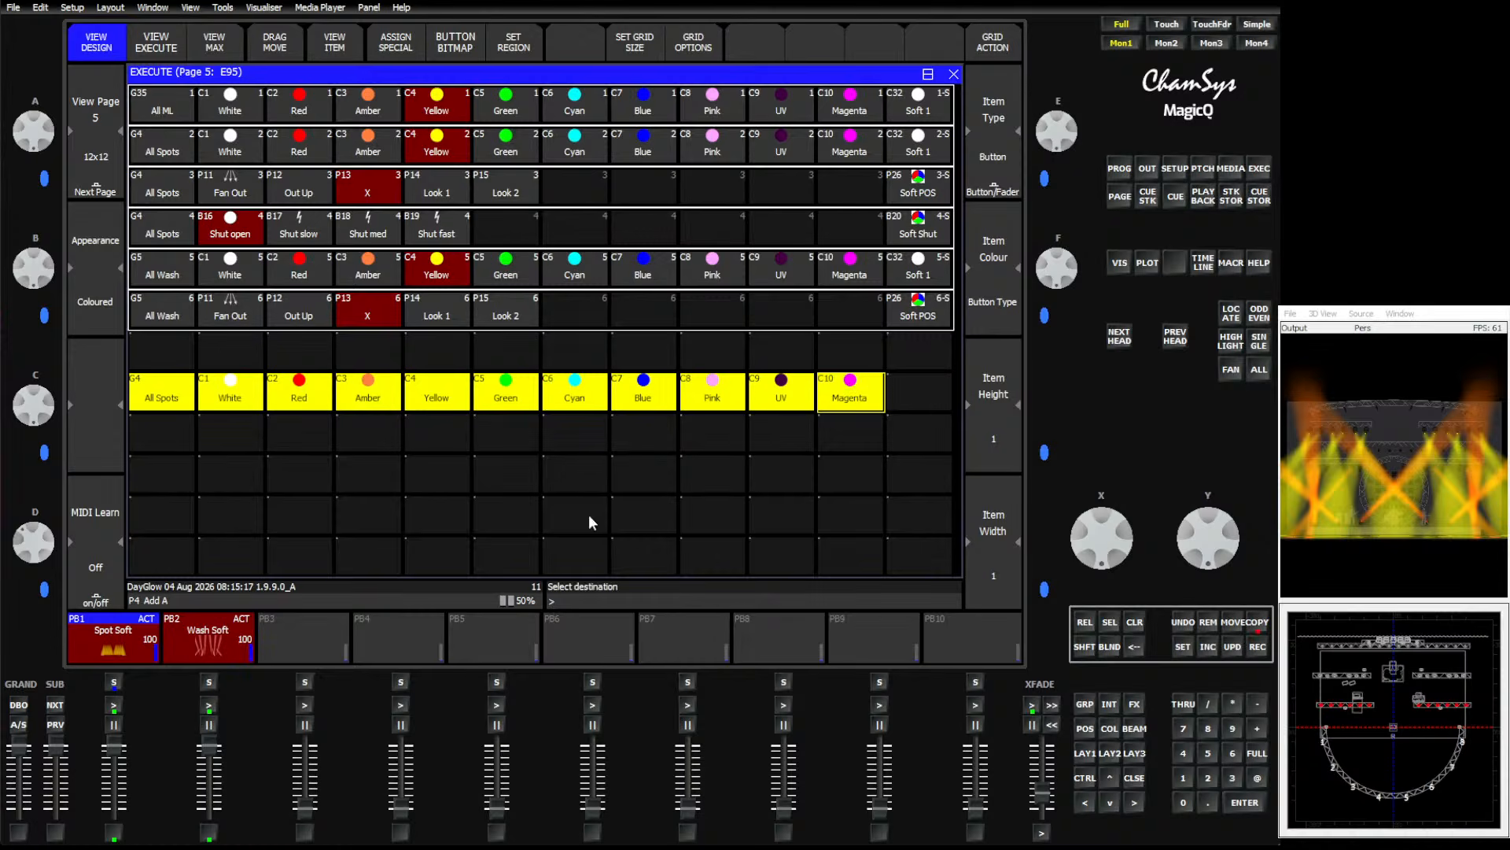
click(184, 443)
drag(235, 442, 851, 440)
click(1264, 622)
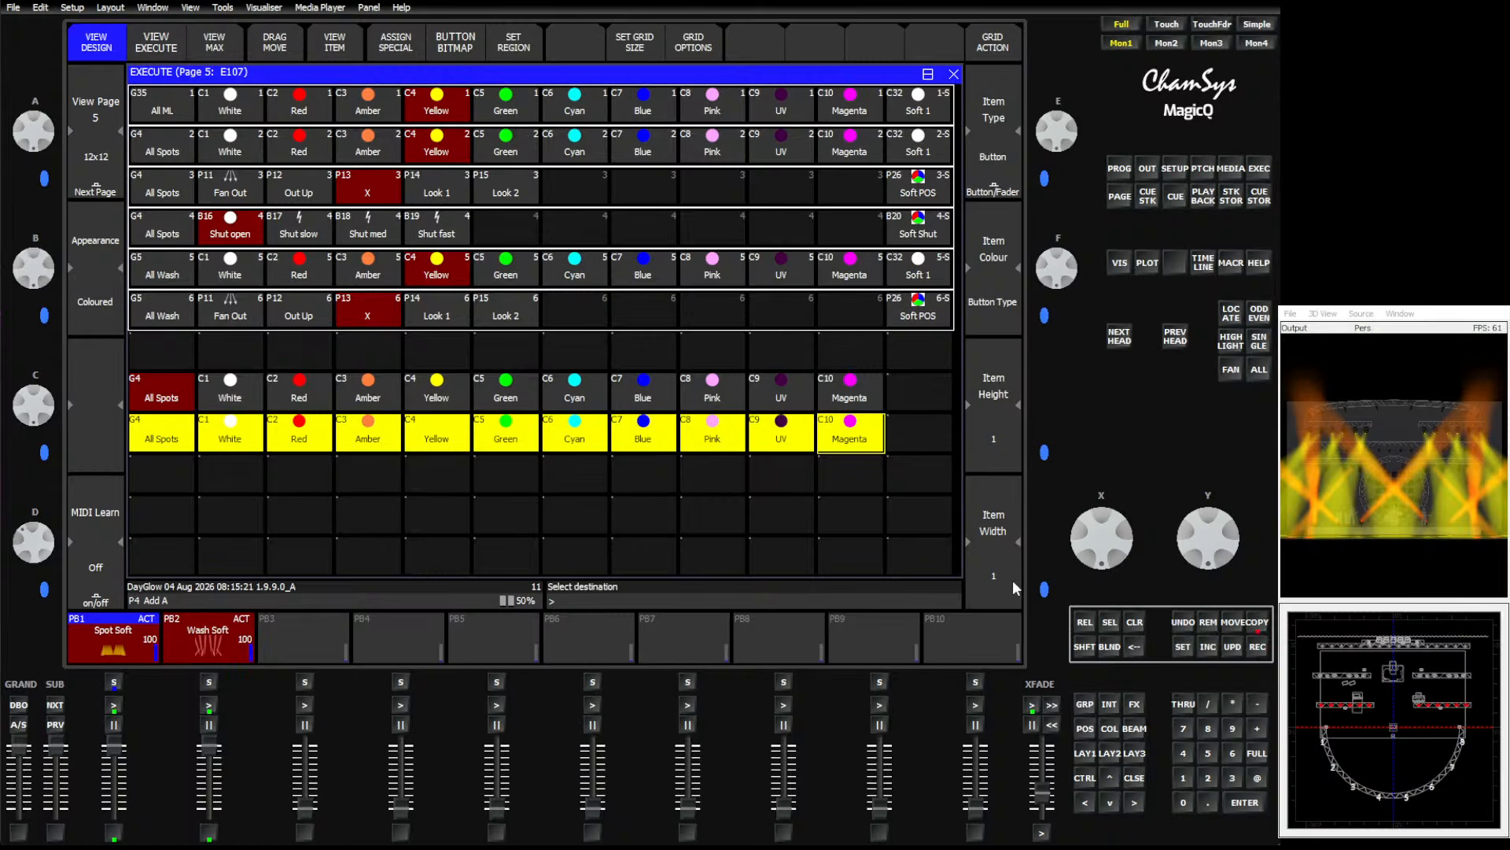
click(148, 469)
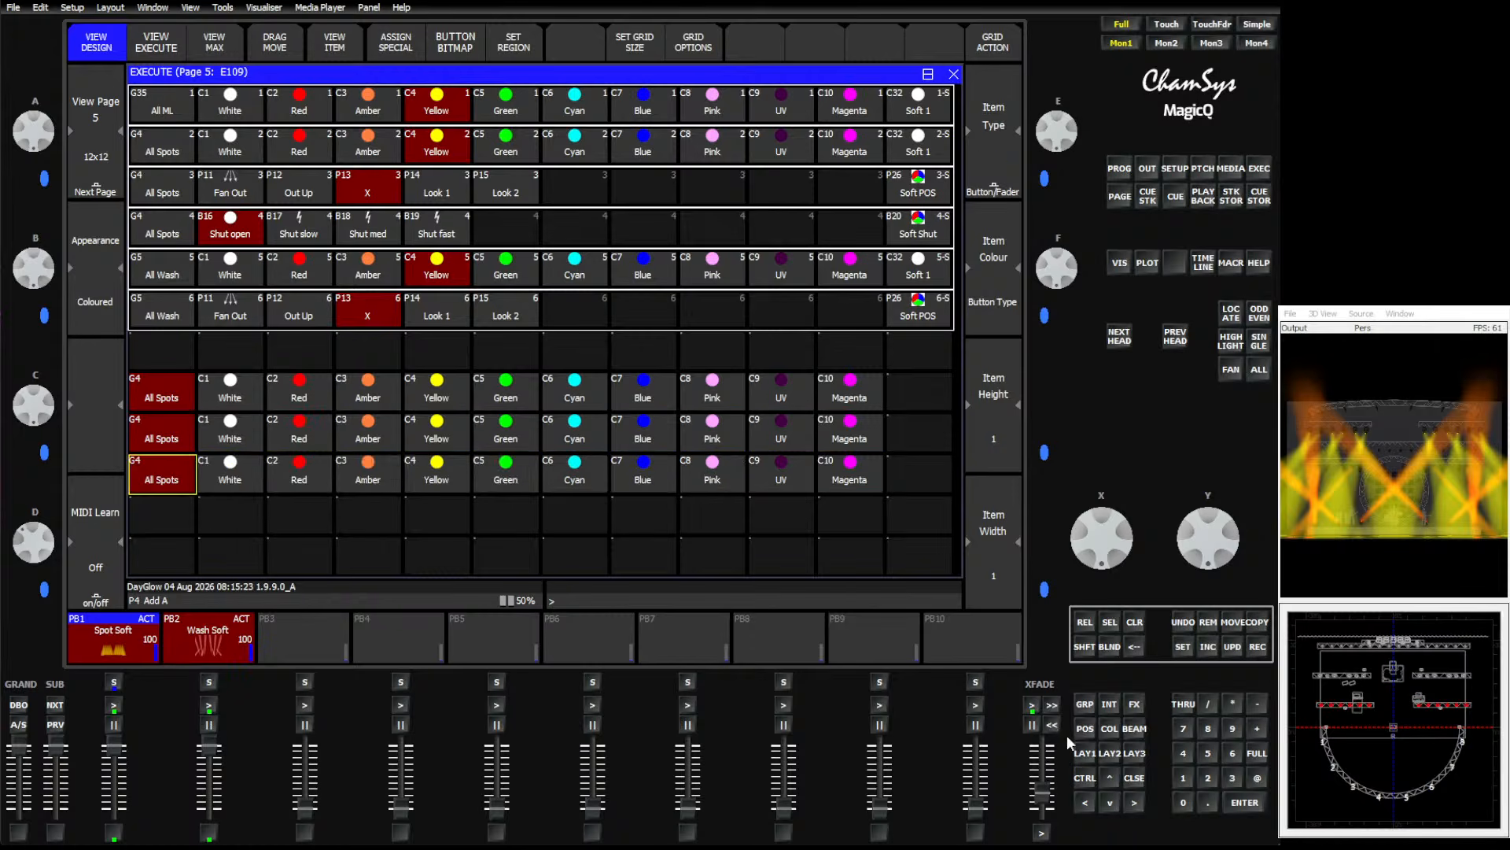
Copy the soft 2, Soft 3 and Soft 4 colour palettes onto an empty row of the Execute page.
click(1085, 751)
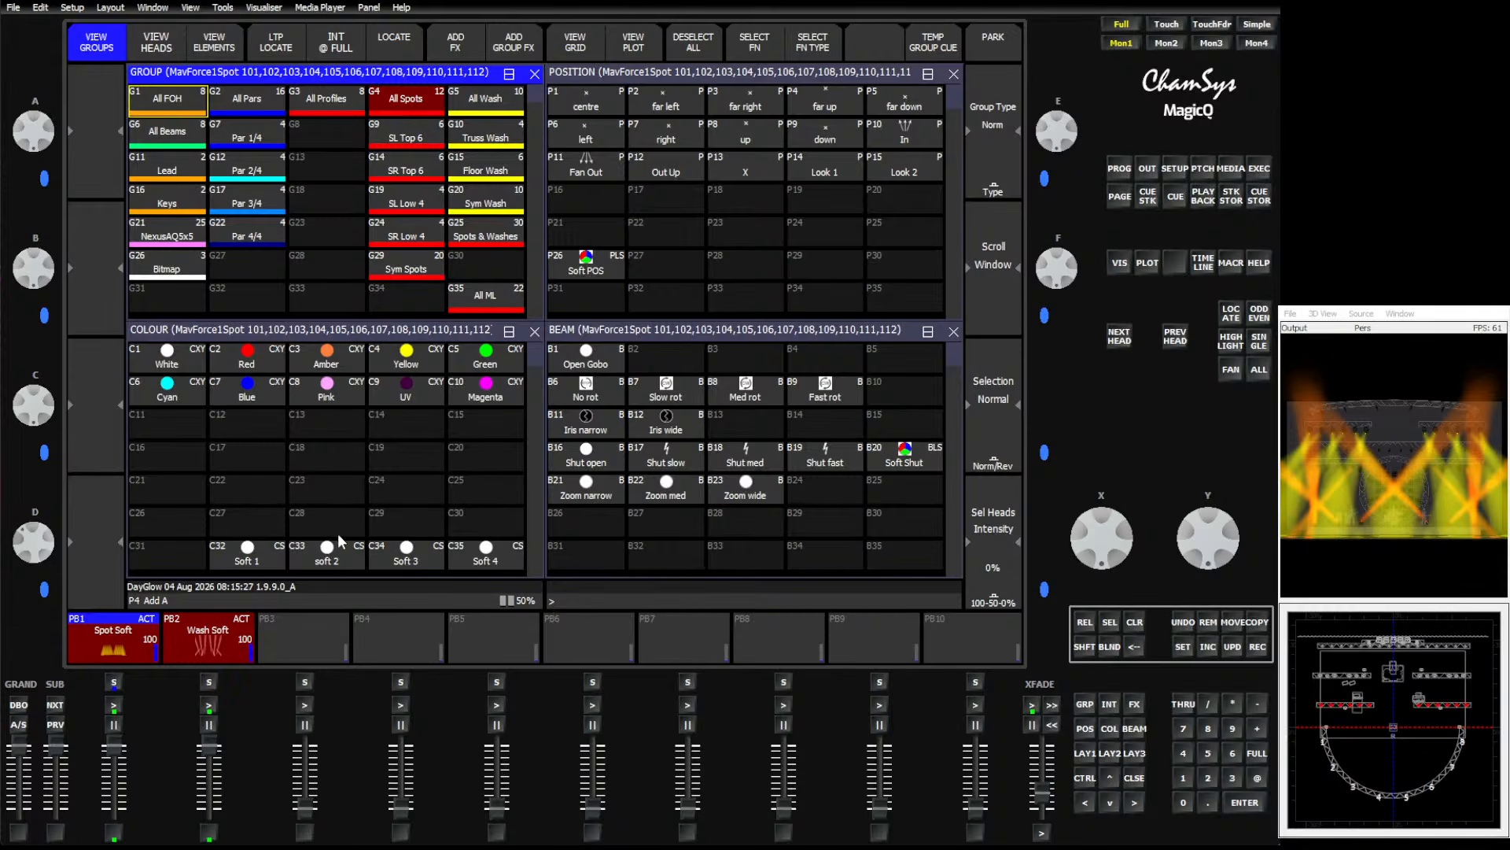
drag(337, 550, 487, 563)
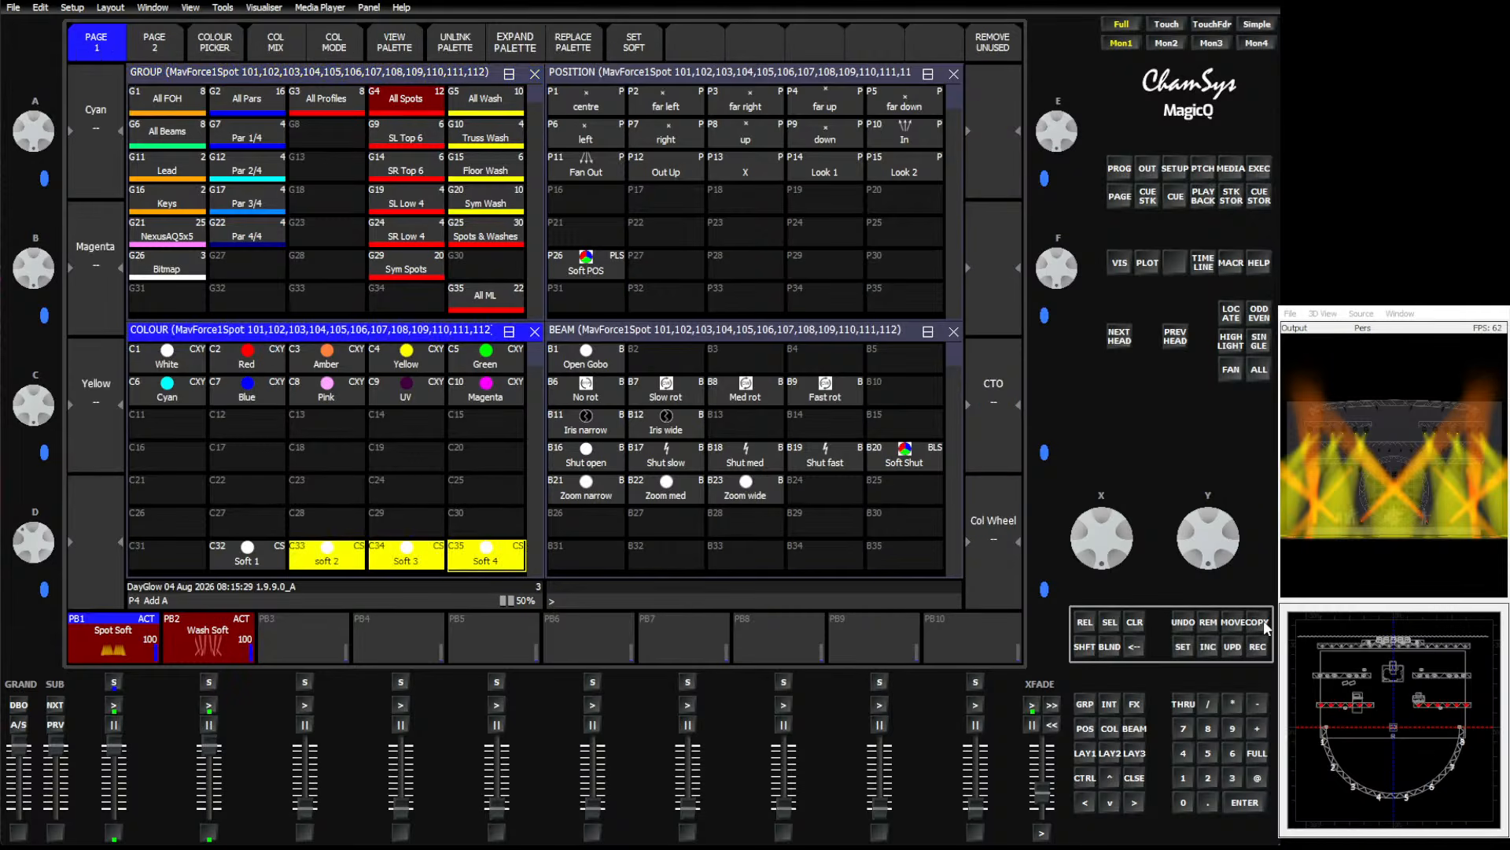
click(1262, 620)
click(1261, 167)
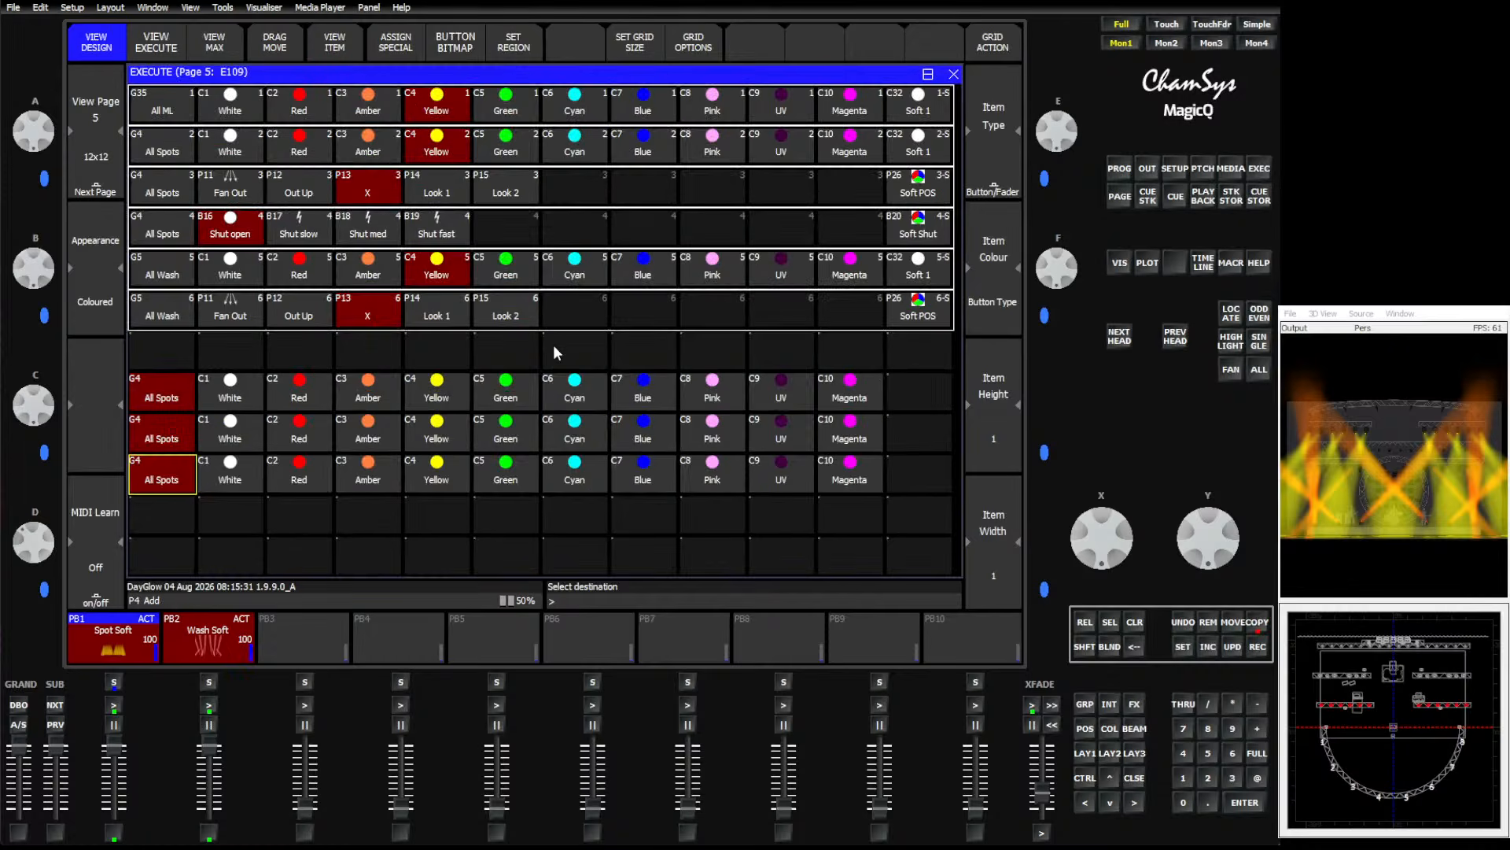
click(496, 543)
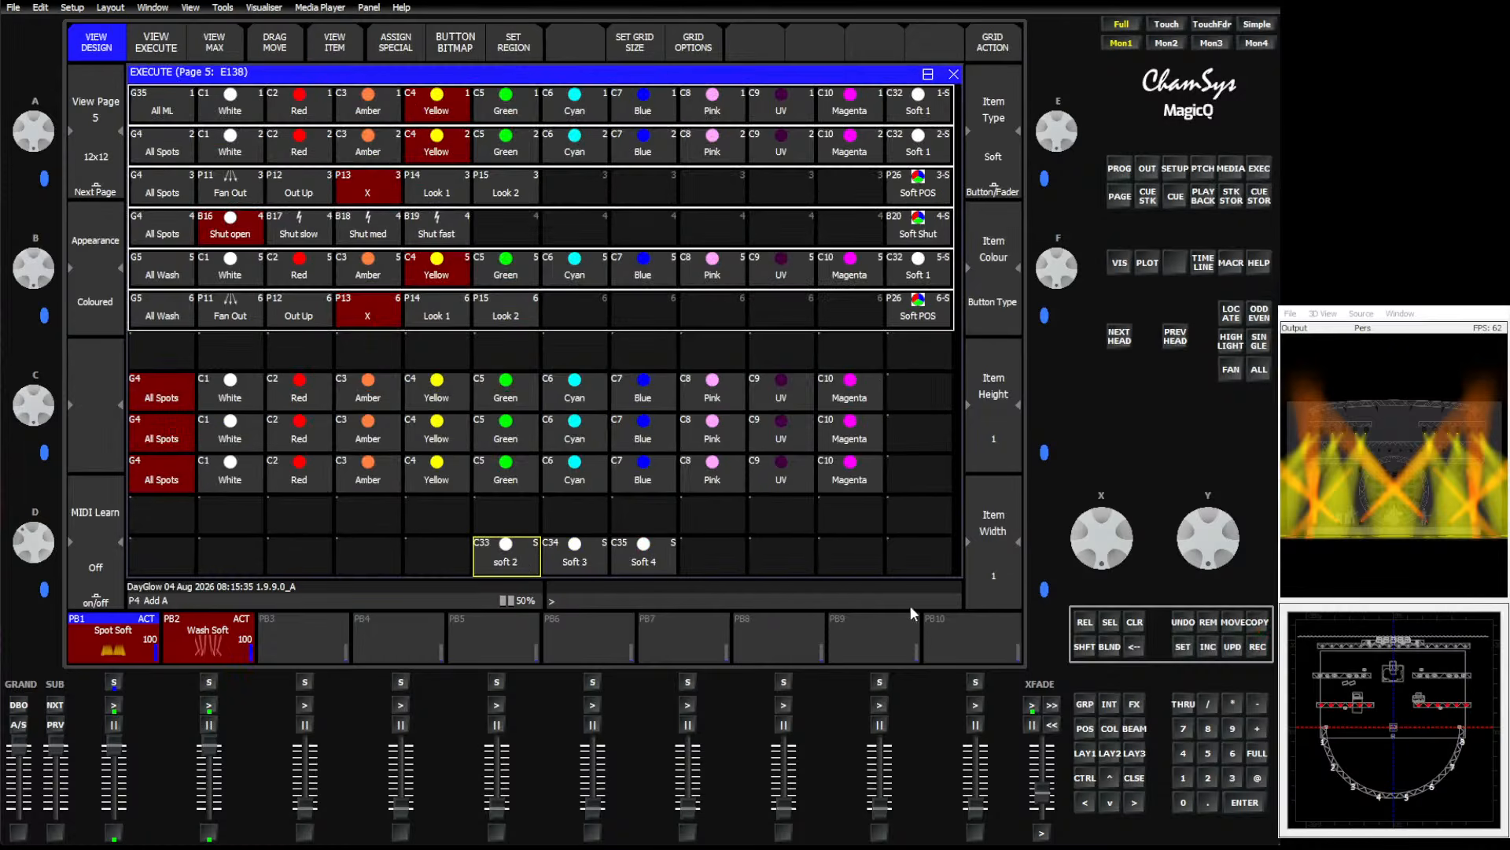
Move soft 2, Soft 3 and Soft 4 to the end of the three new colour rows, one each.
click(1242, 623)
click(482, 555)
click(923, 390)
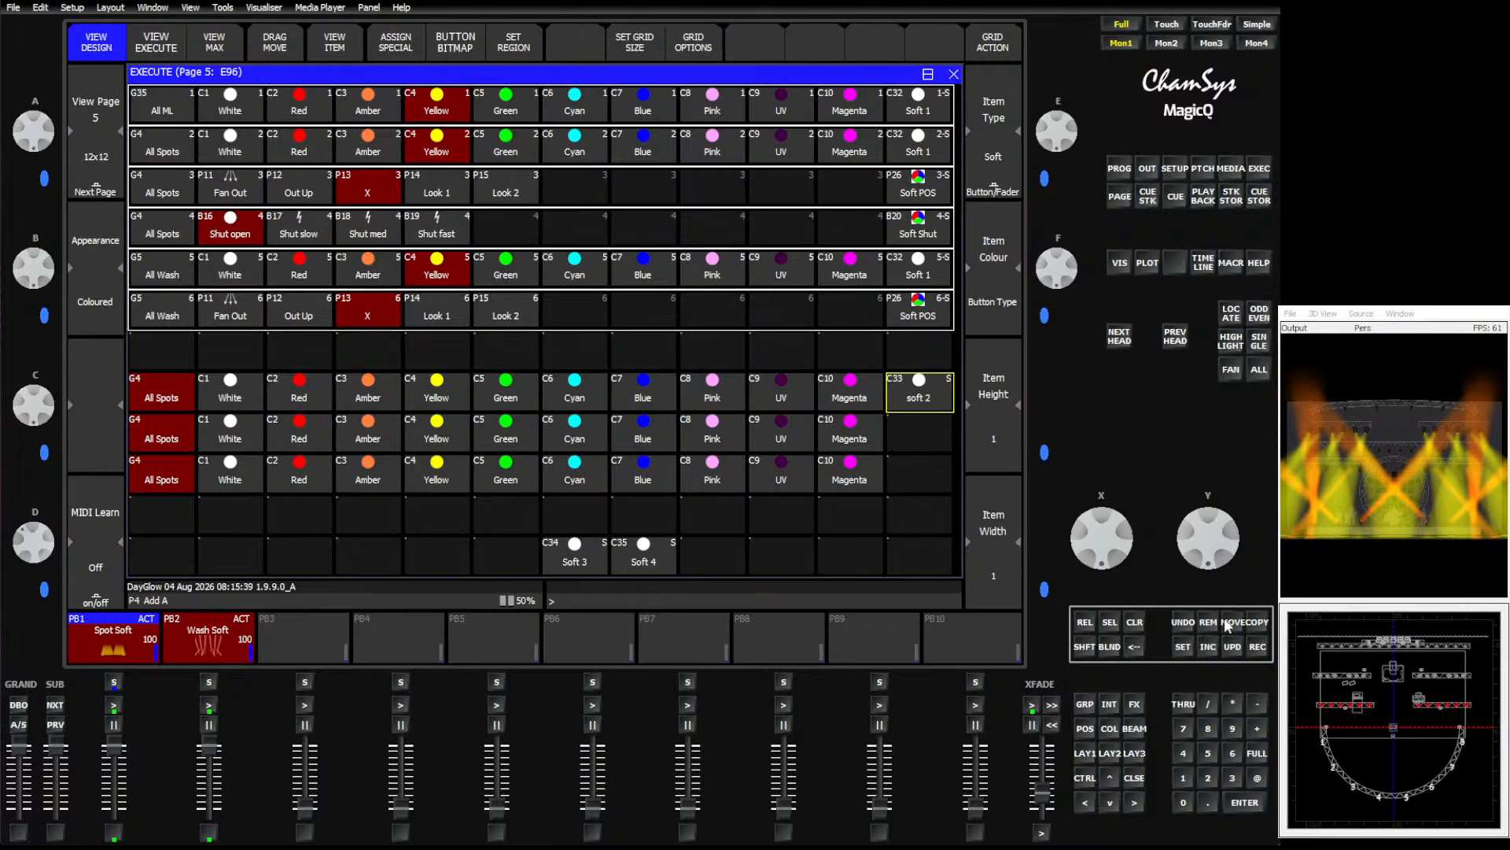
click(578, 550)
click(918, 433)
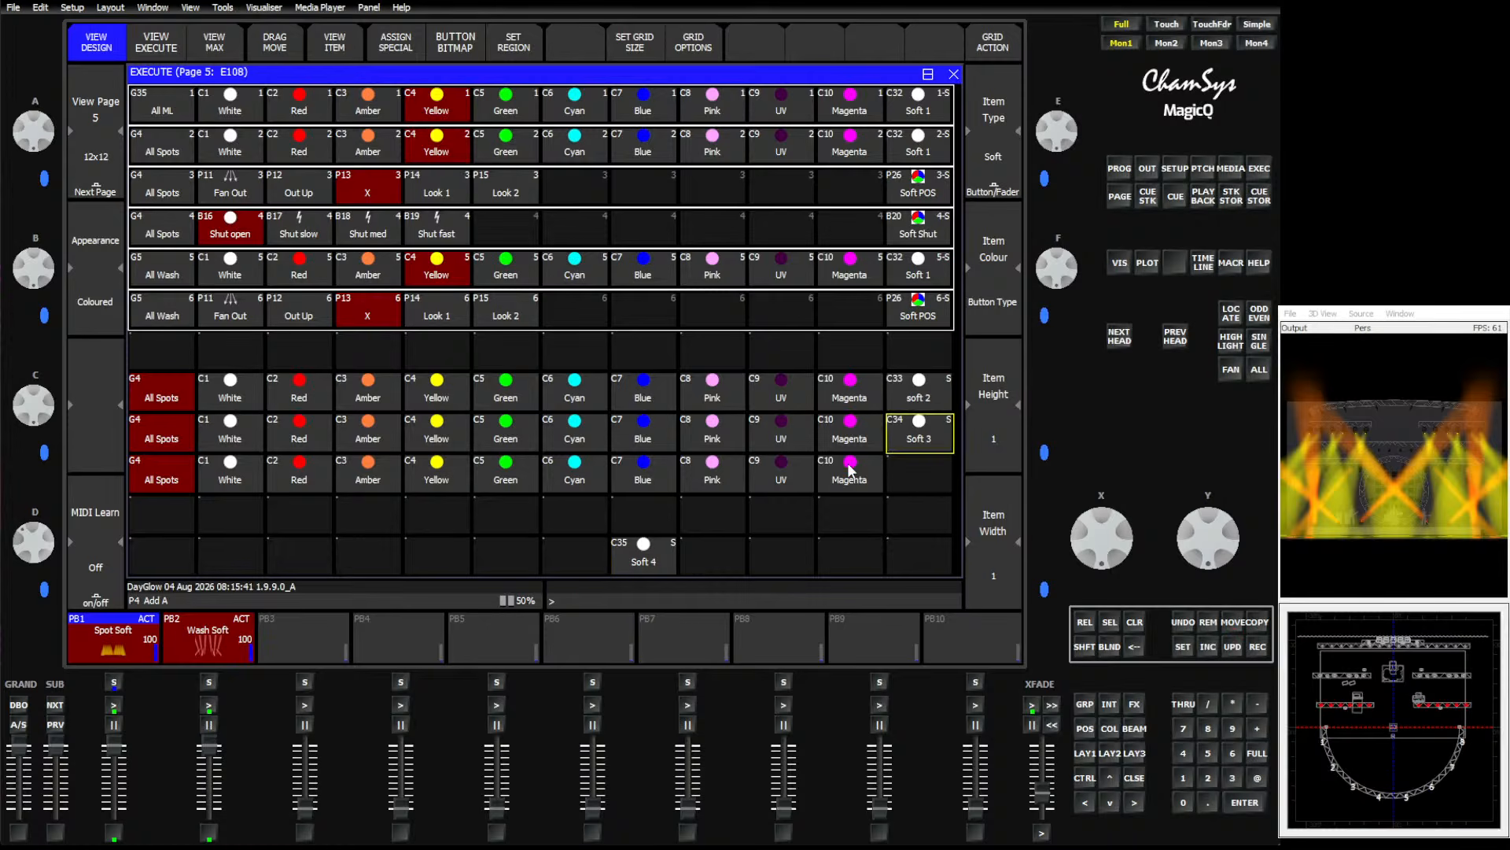
click(660, 559)
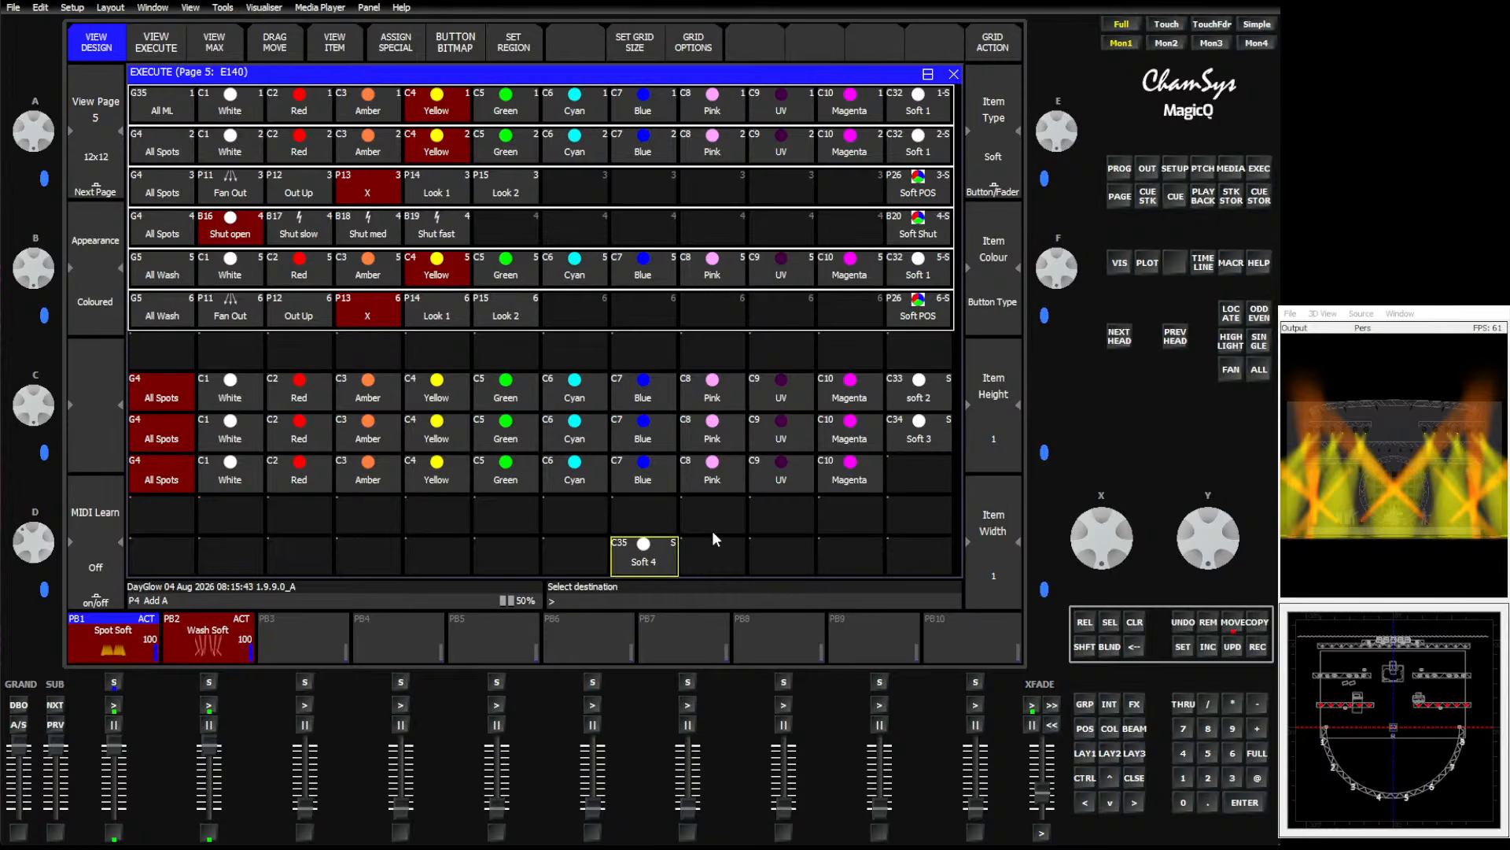
click(904, 474)
Set each of the three new colour rows as its own region.
drag(162, 390, 887, 397)
click(515, 54)
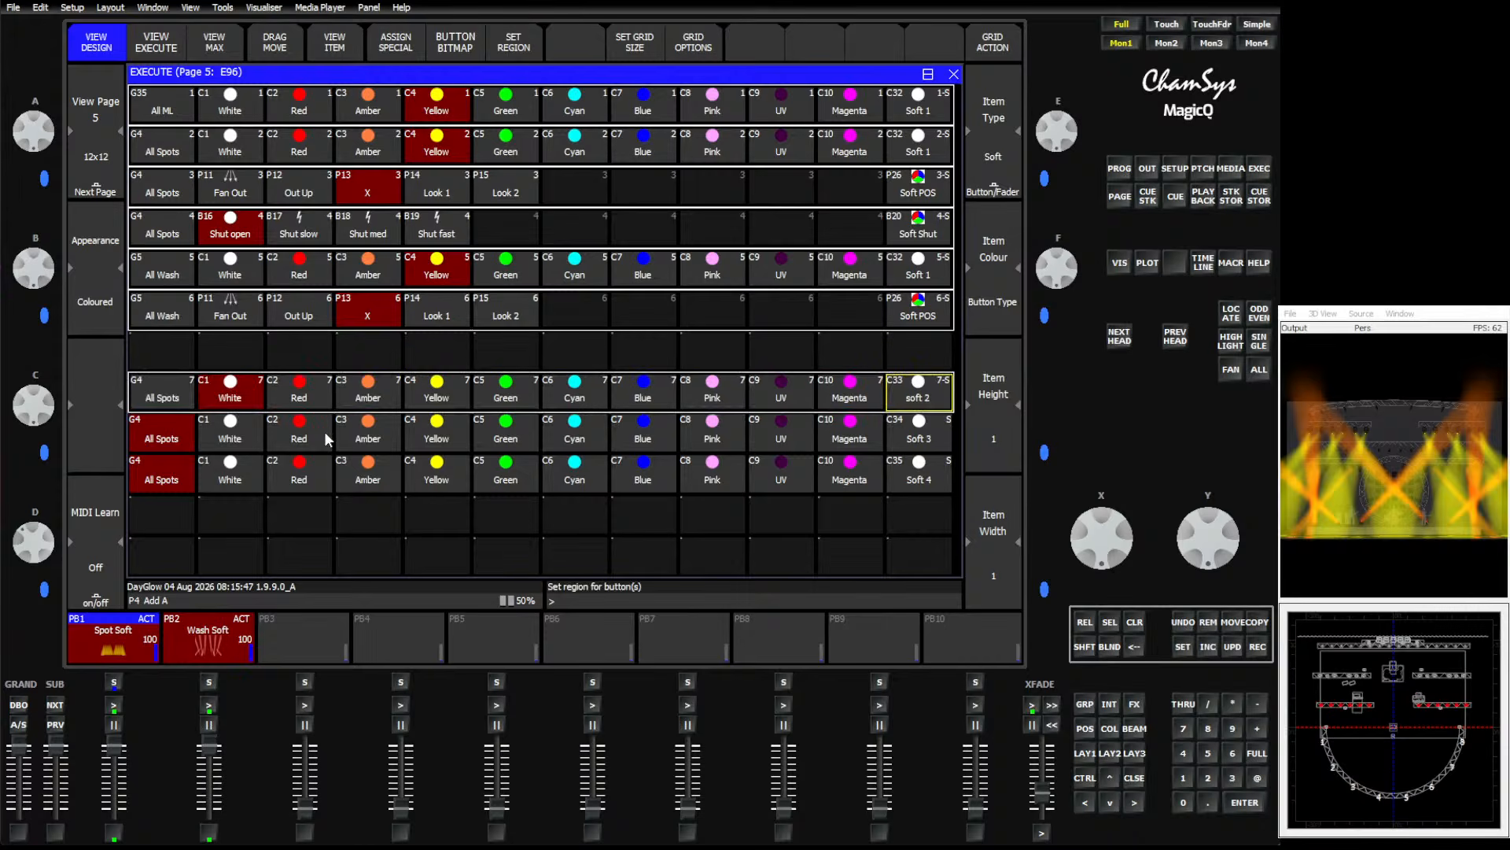
drag(165, 436, 920, 436)
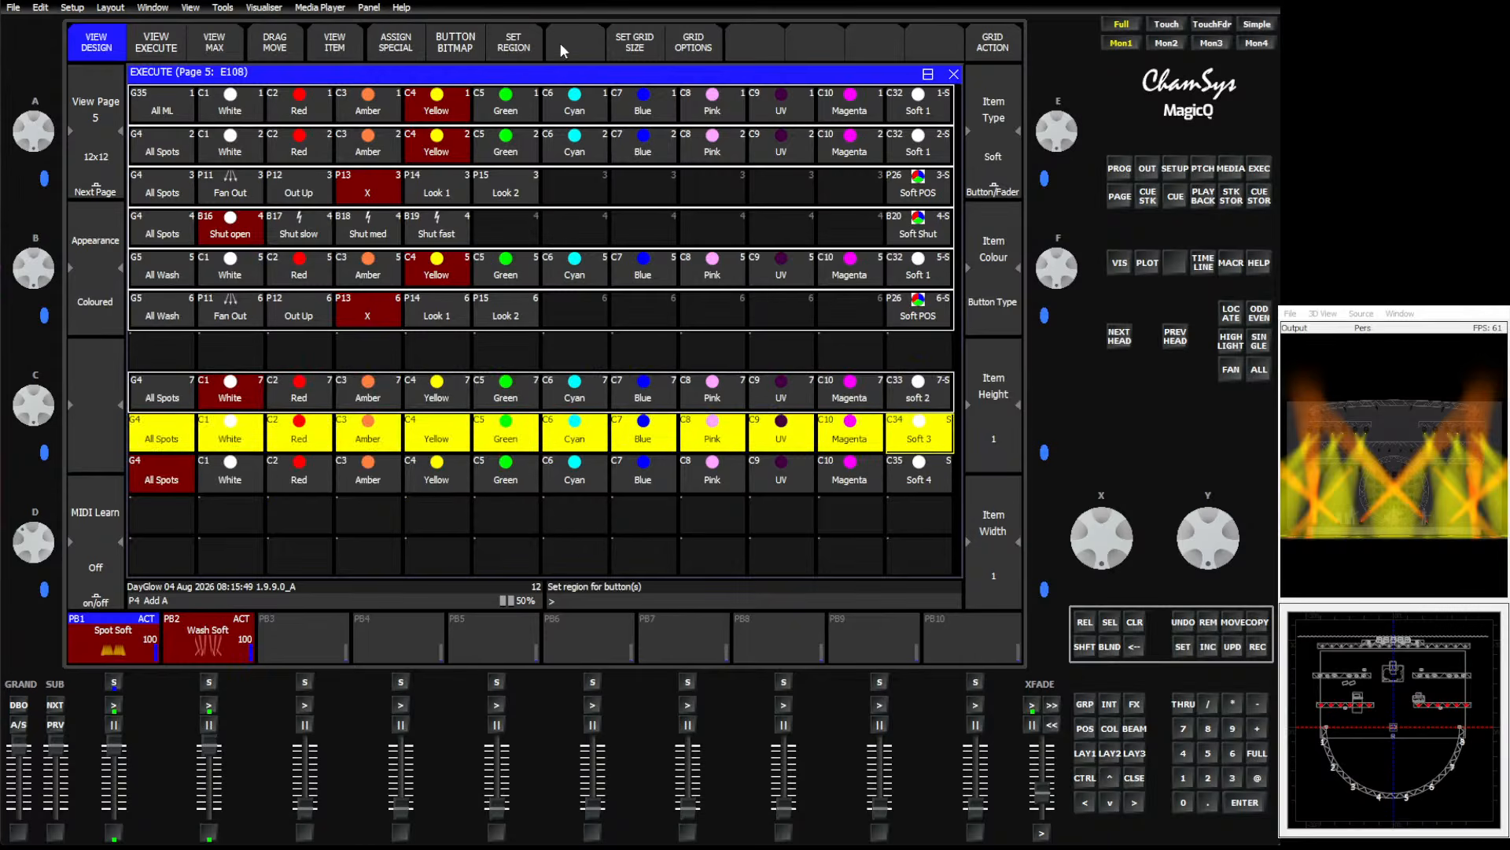
click(513, 48)
drag(169, 472, 917, 479)
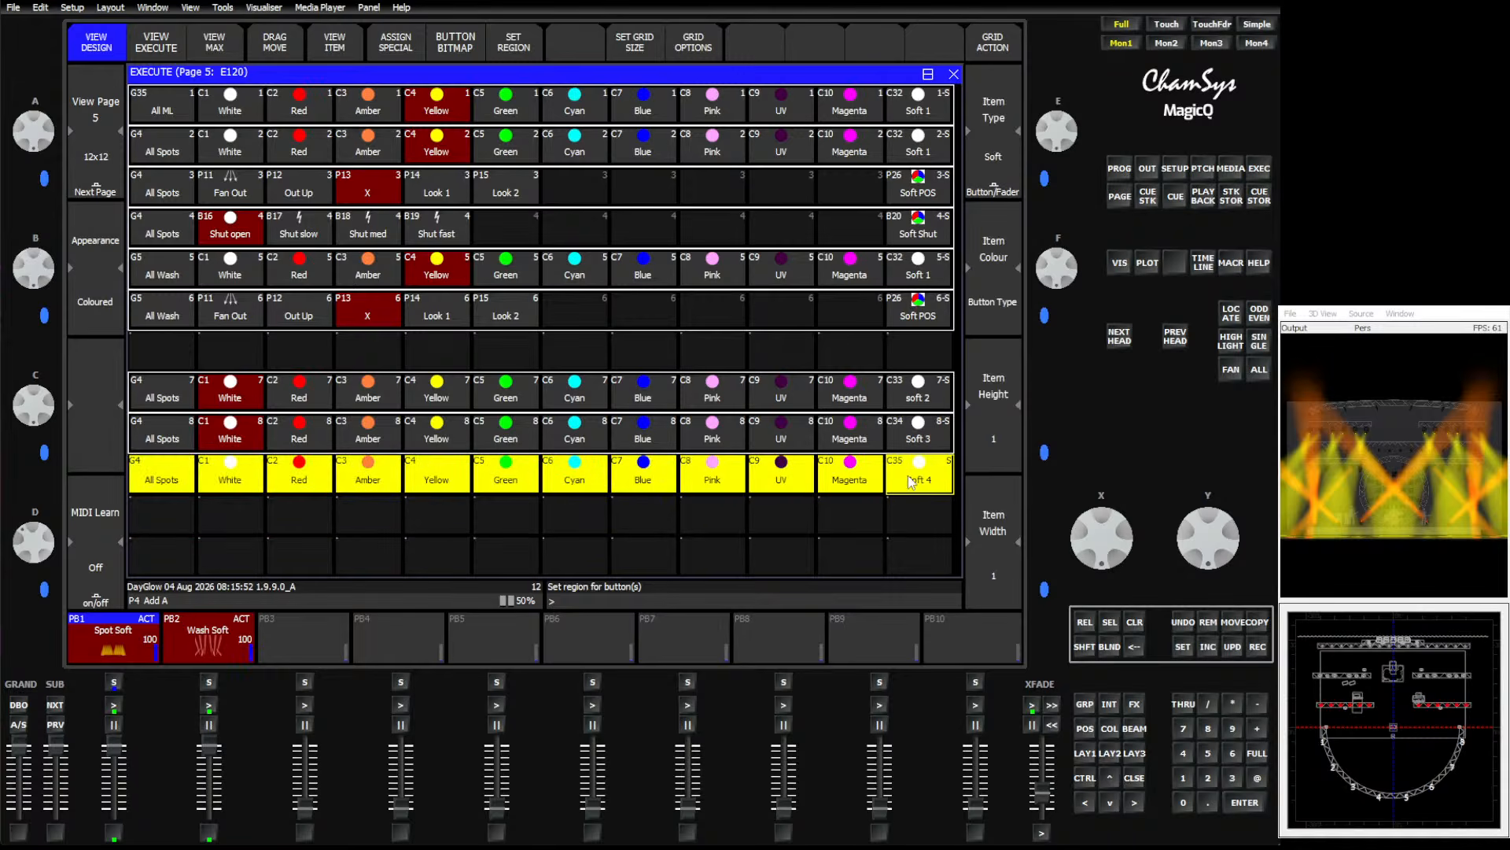
click(529, 49)
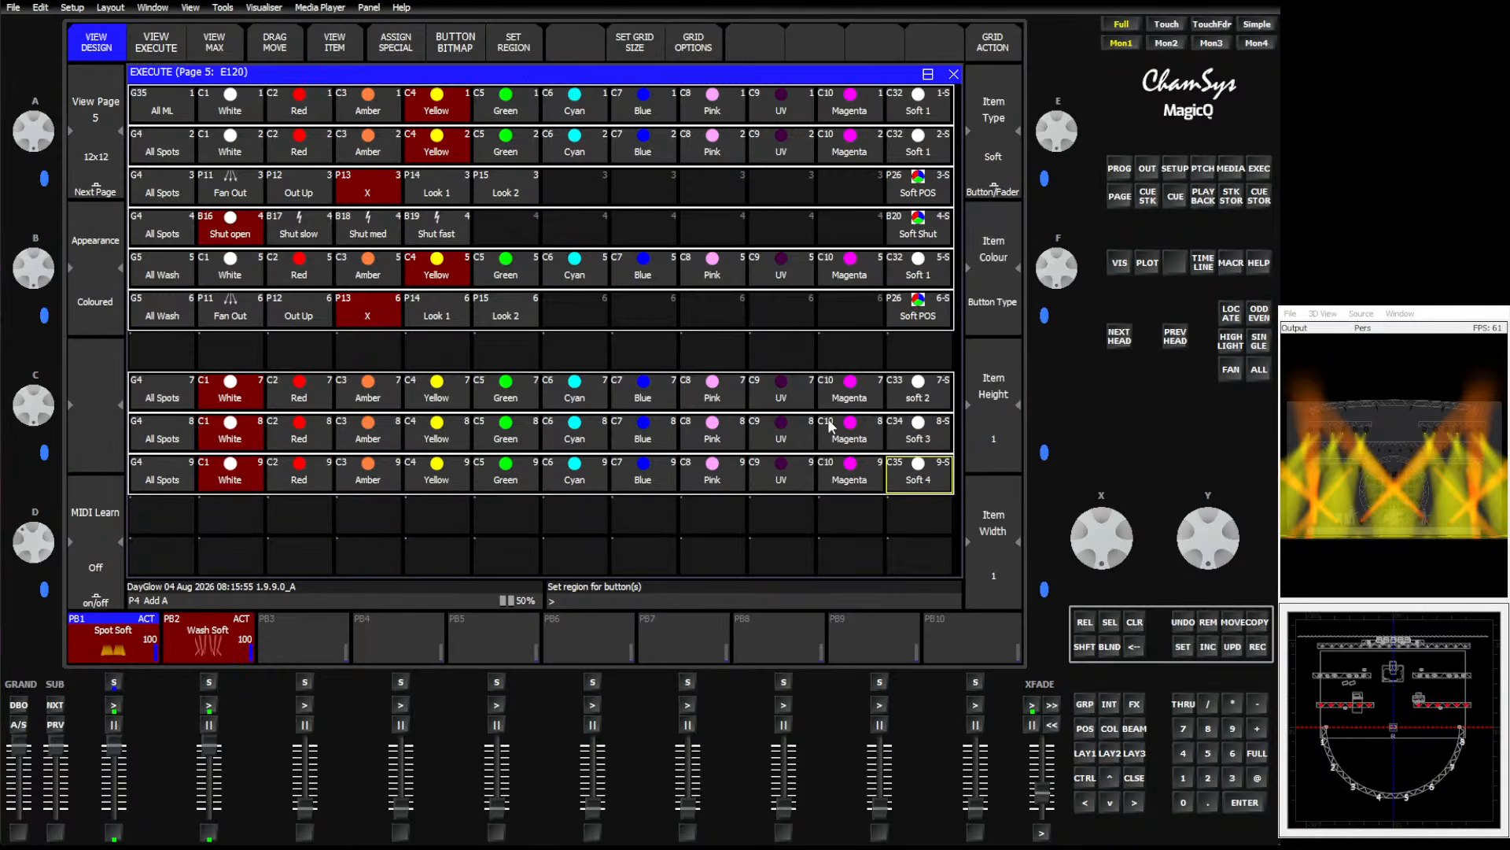
Add a 3col group effect to All Spots using the soft 2, Soft 3 and Soft 4 palettes.
click(1085, 703)
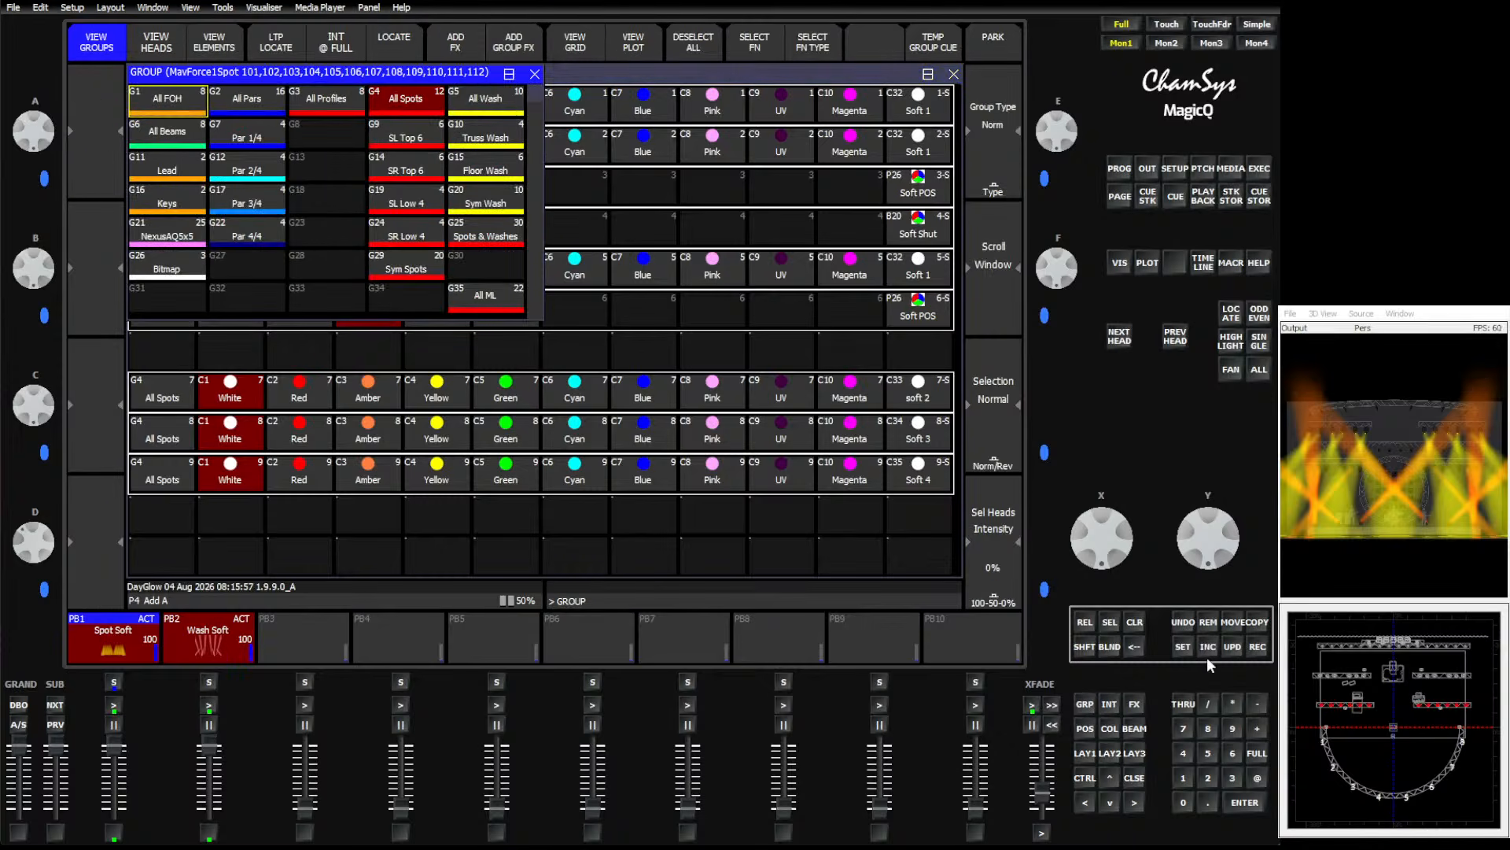
click(405, 97)
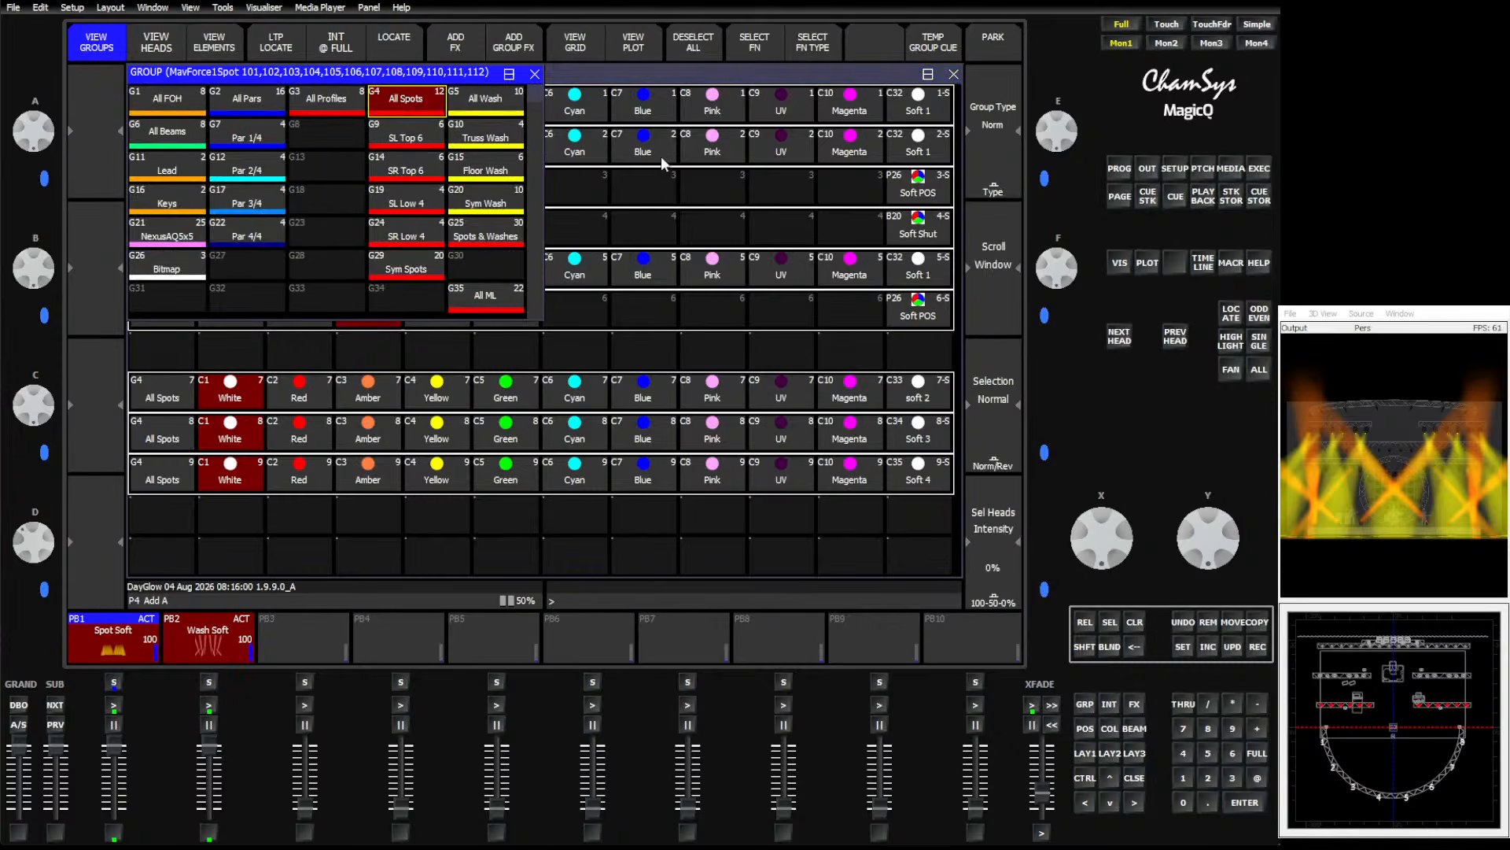
click(511, 43)
click(274, 123)
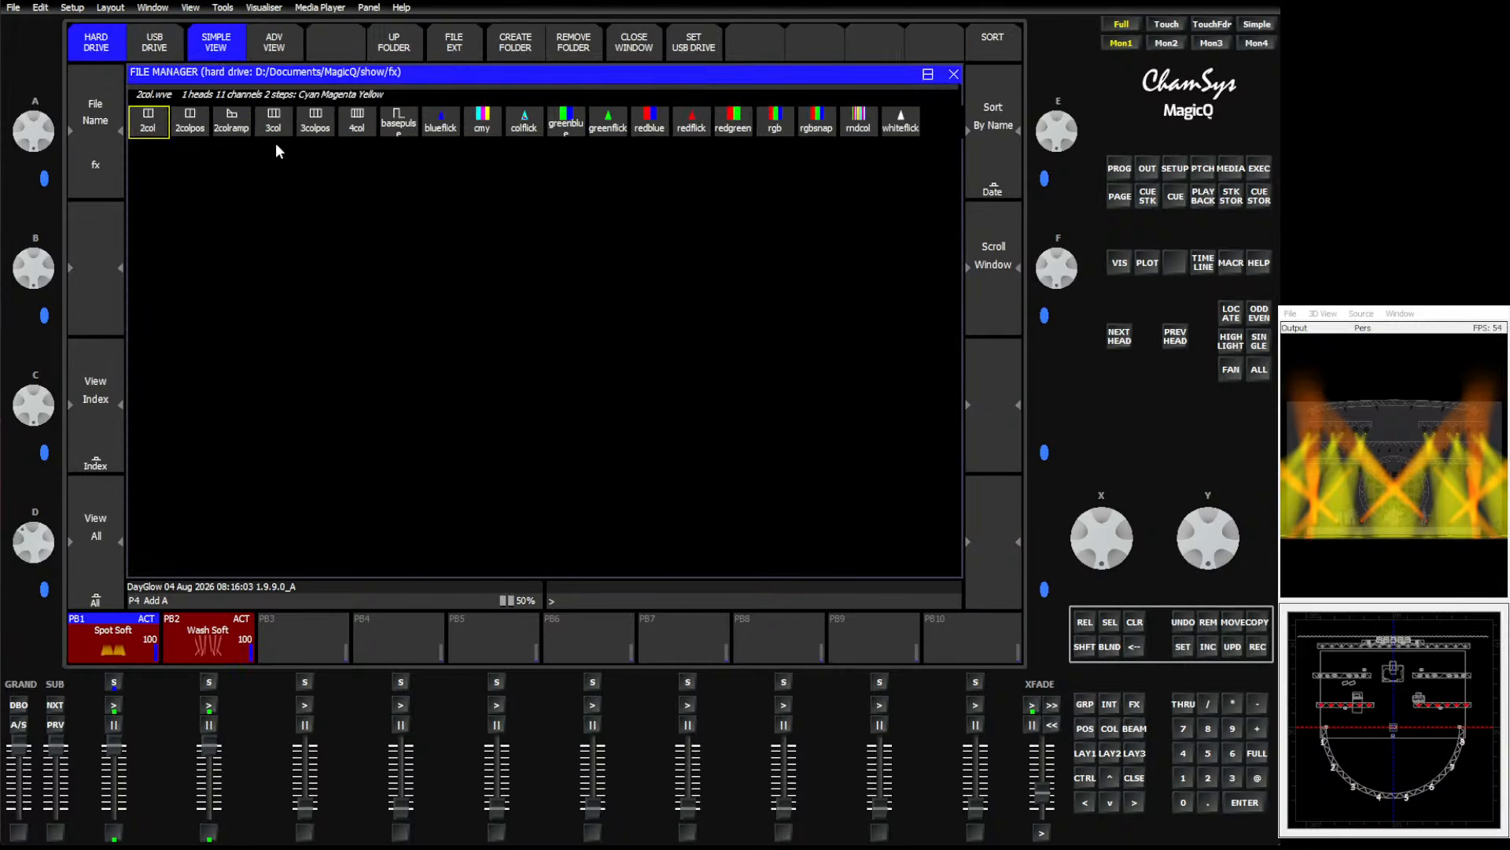
click(274, 140)
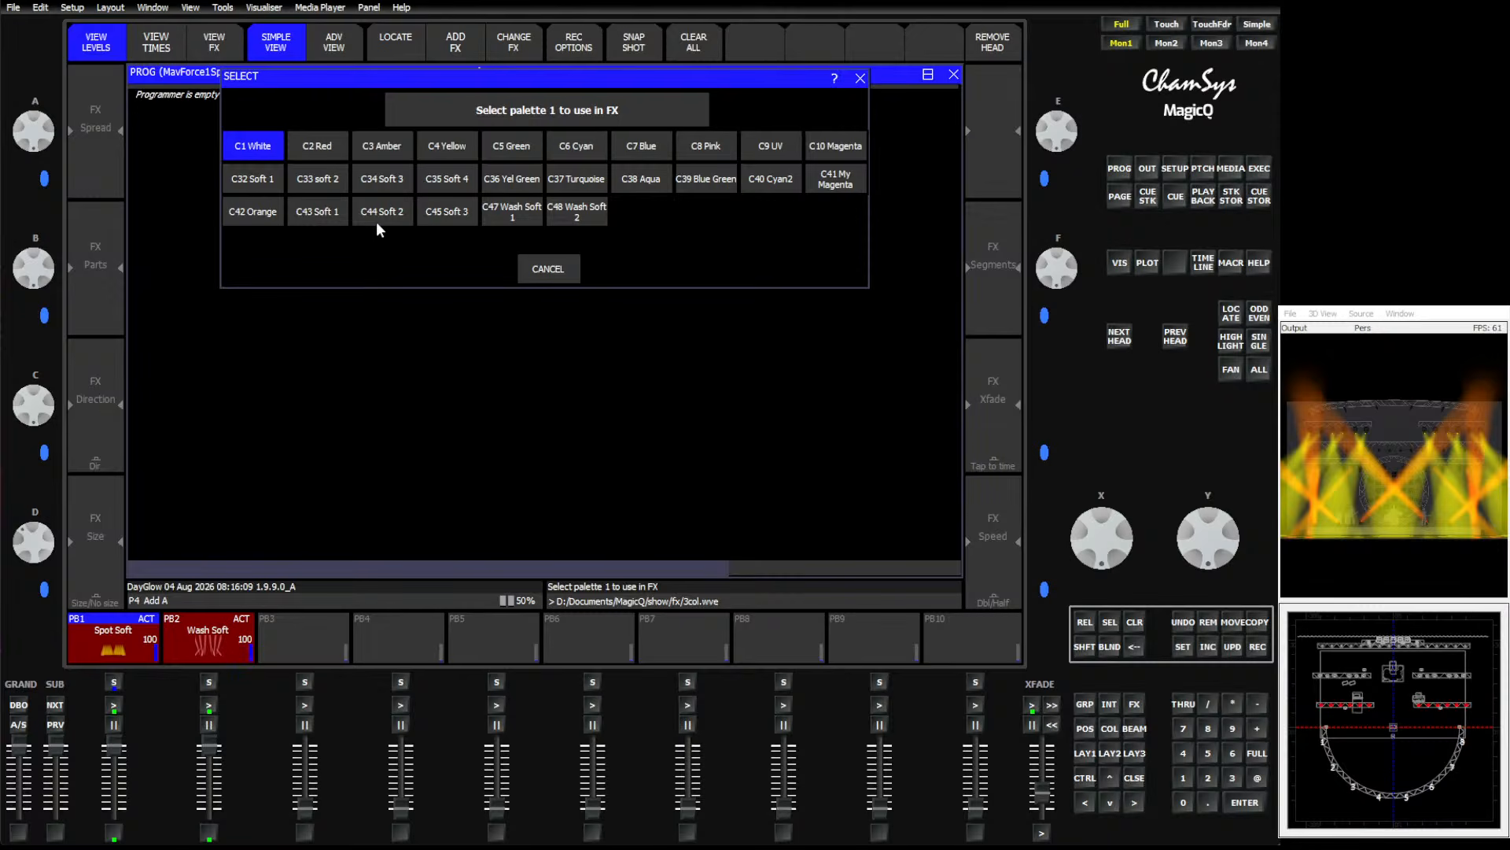
click(330, 181)
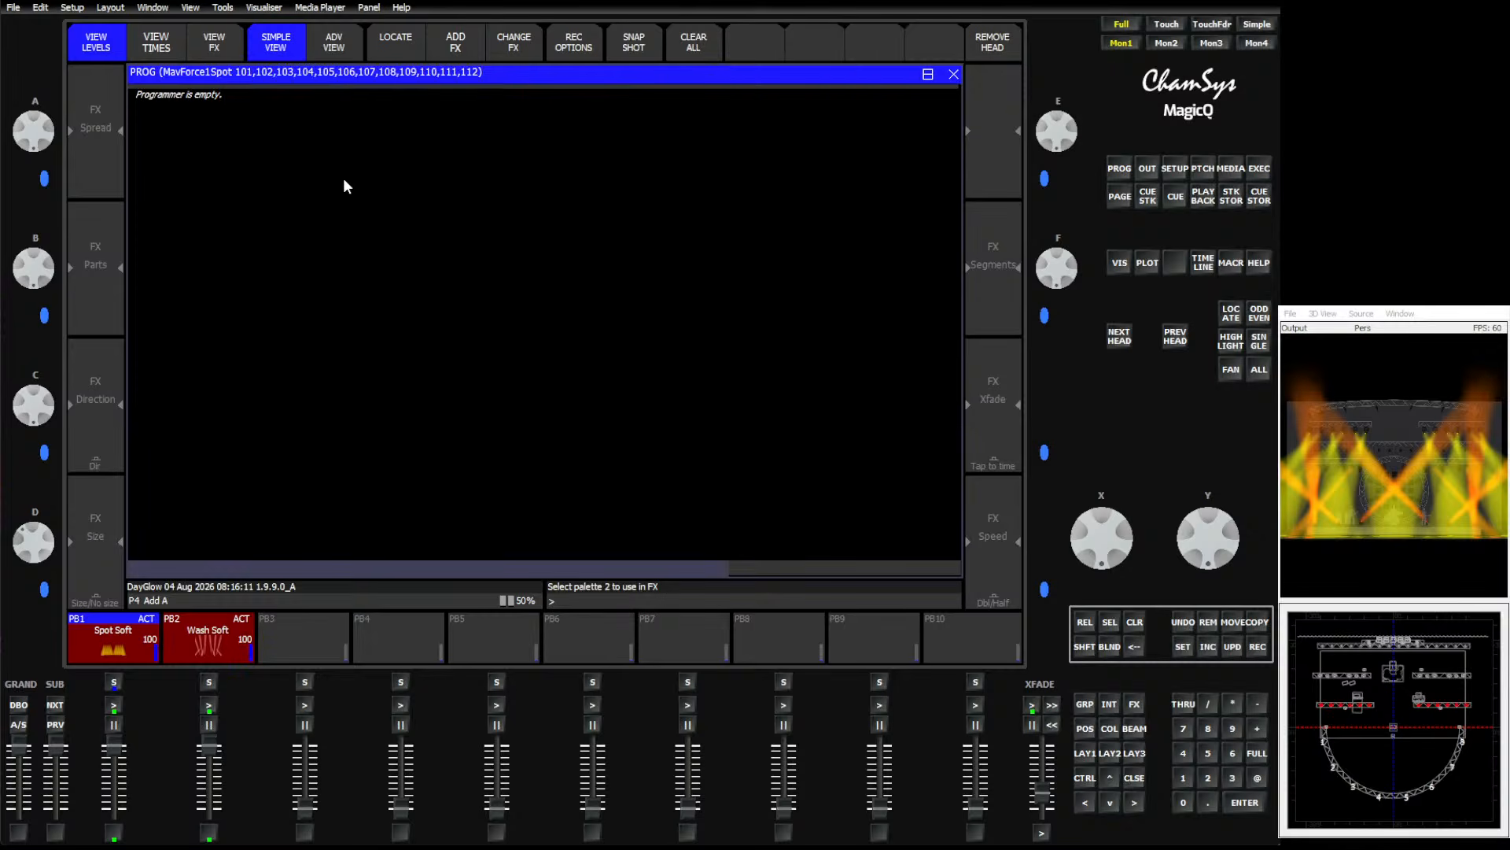
click(373, 180)
click(439, 181)
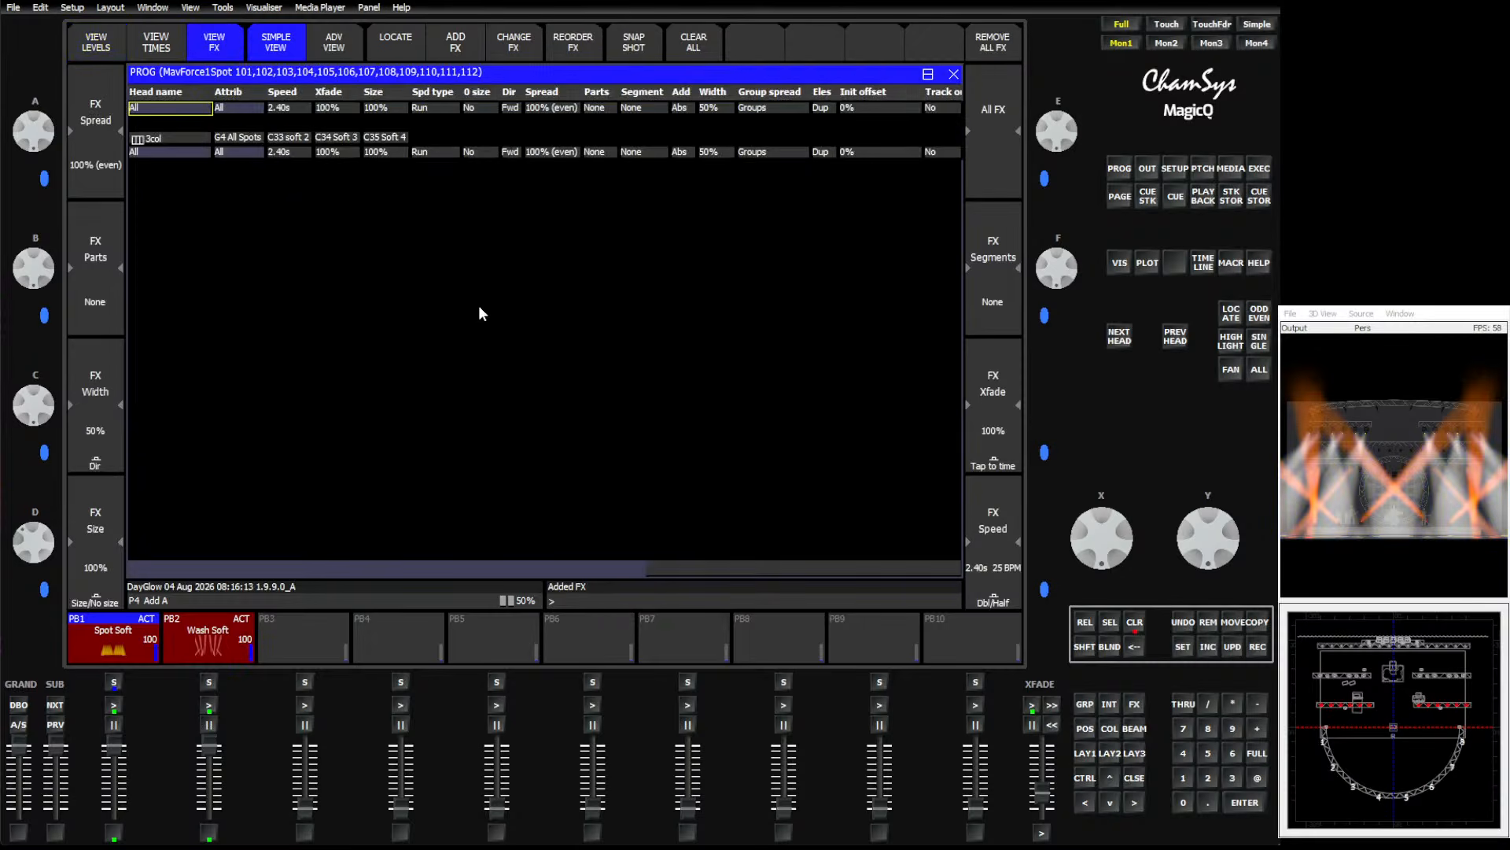
Set the 3col effect's Xfade to 0%.
click(334, 154)
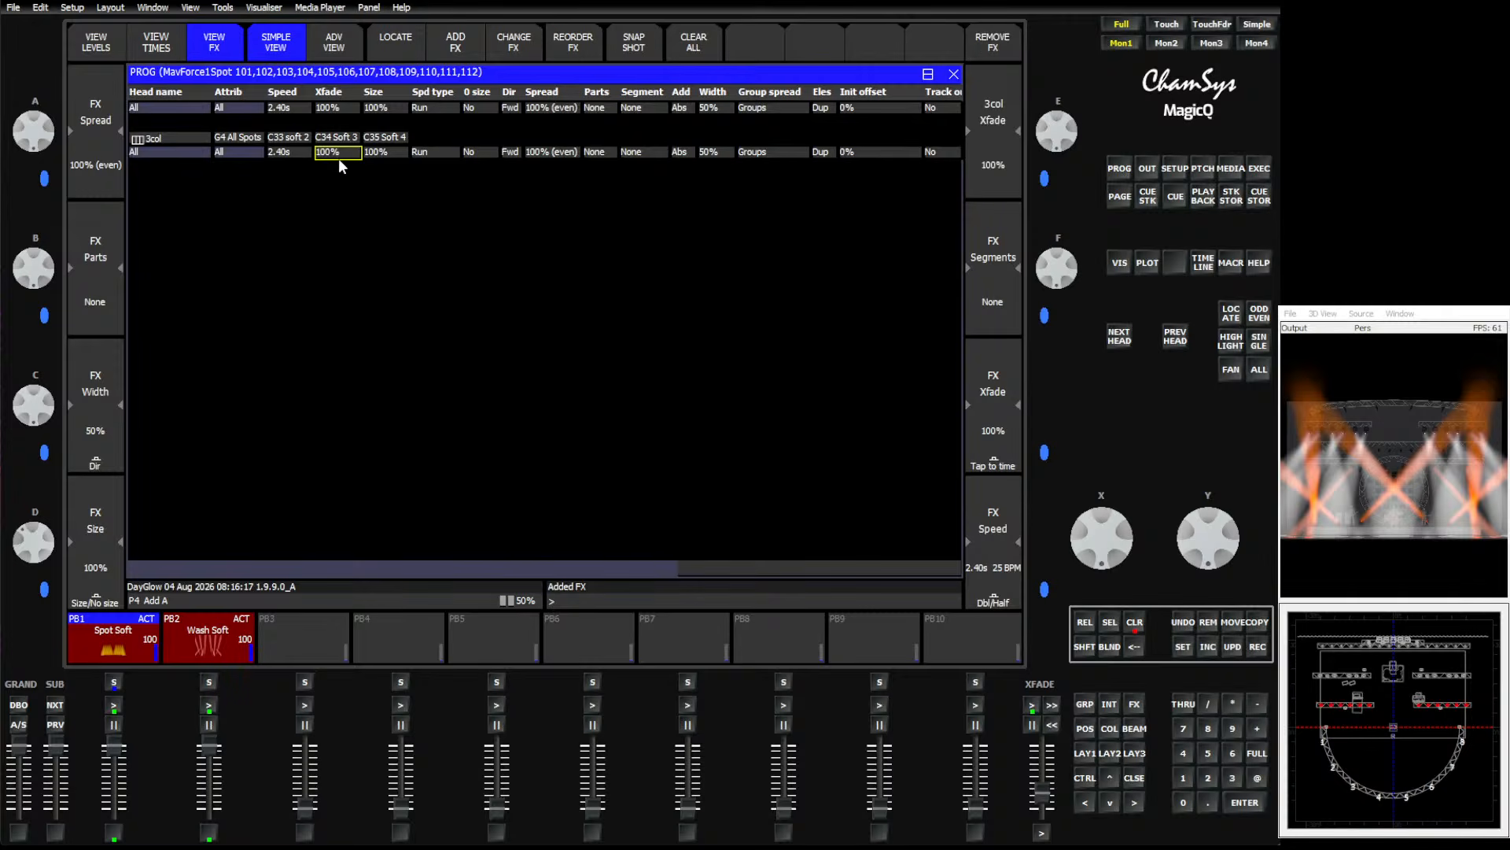
text(0)
key(Return)
Record the 3col effect as a cue onto playback 4 and clear the programmer.
click(1259, 168)
click(1258, 647)
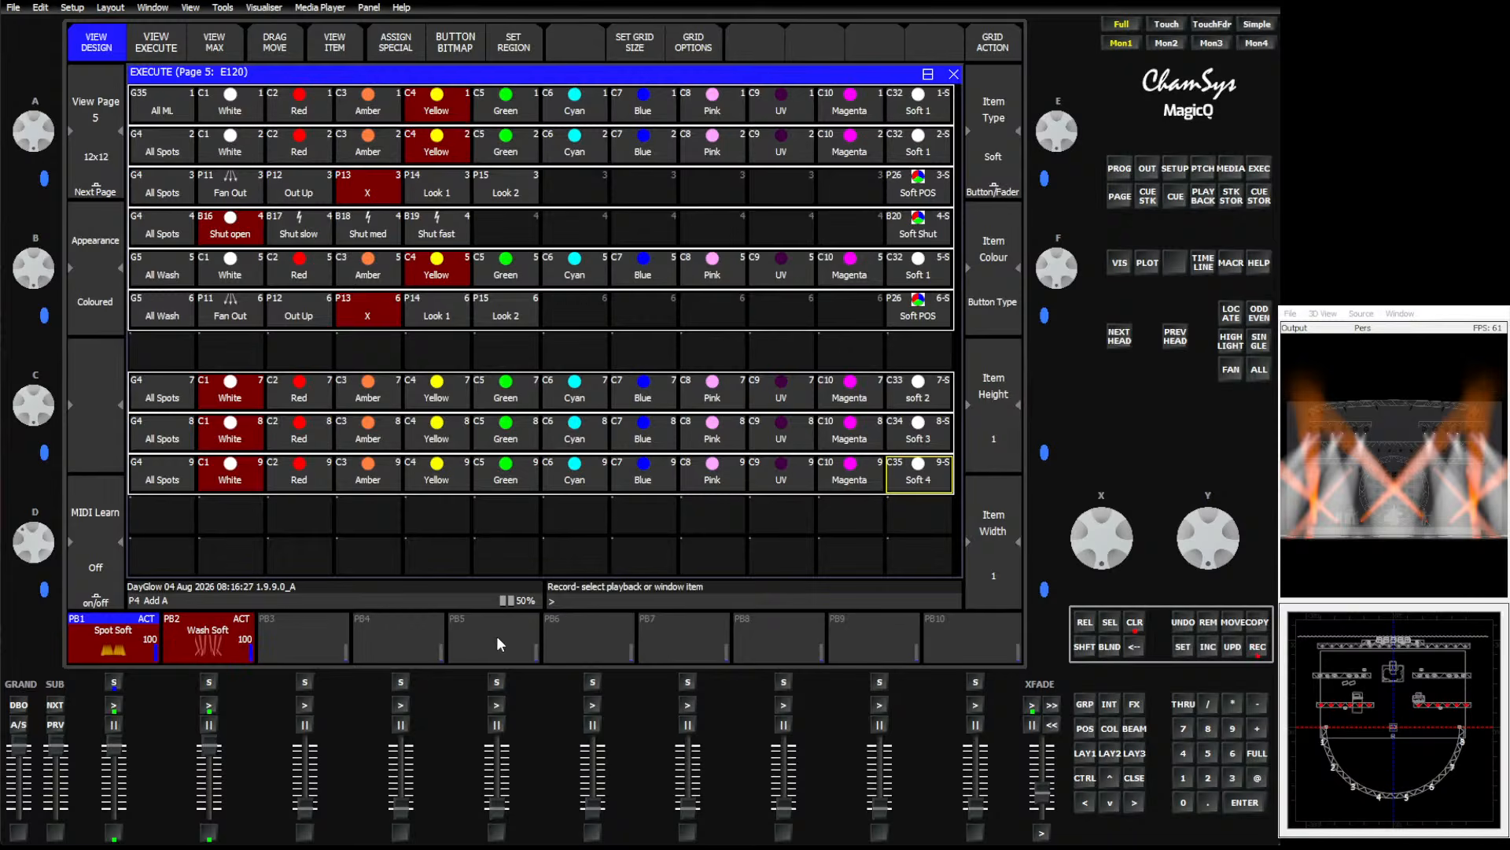
click(404, 631)
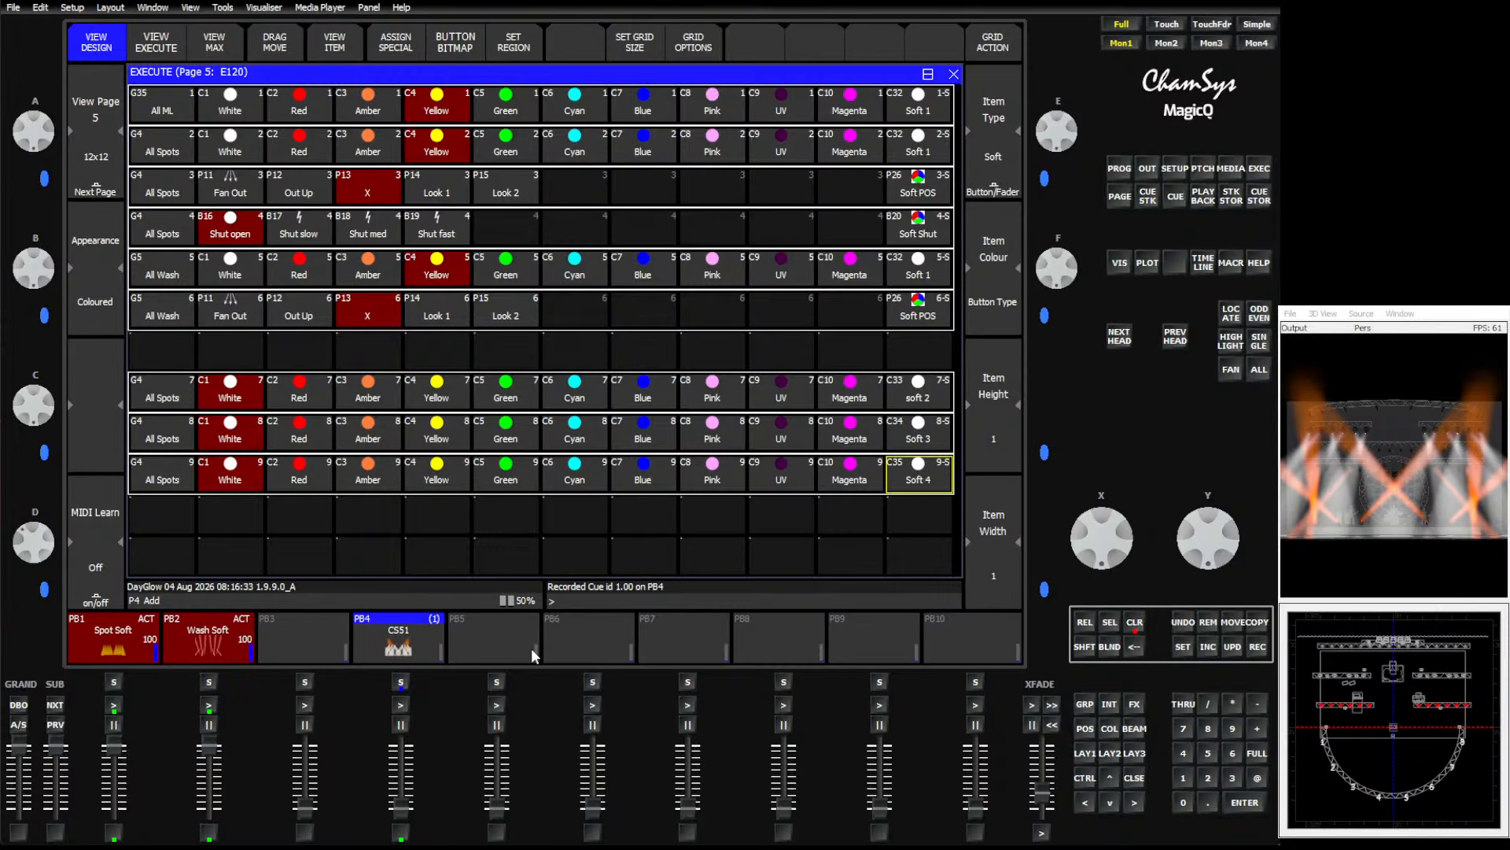
click(1132, 628)
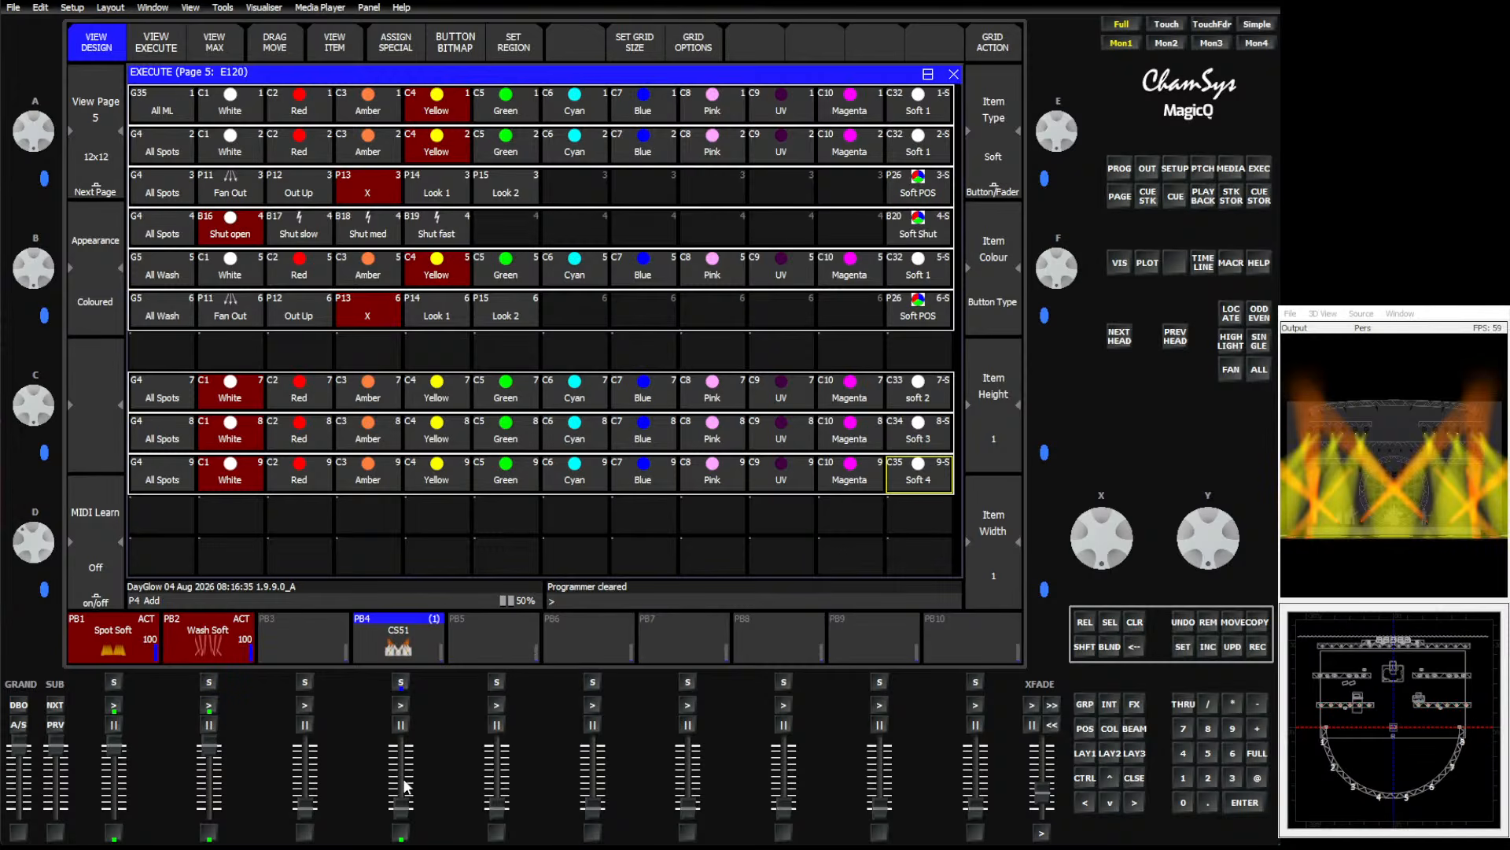
Pull playback 4's fader down and back up to test the effect fading in.
drag(406, 785, 404, 802)
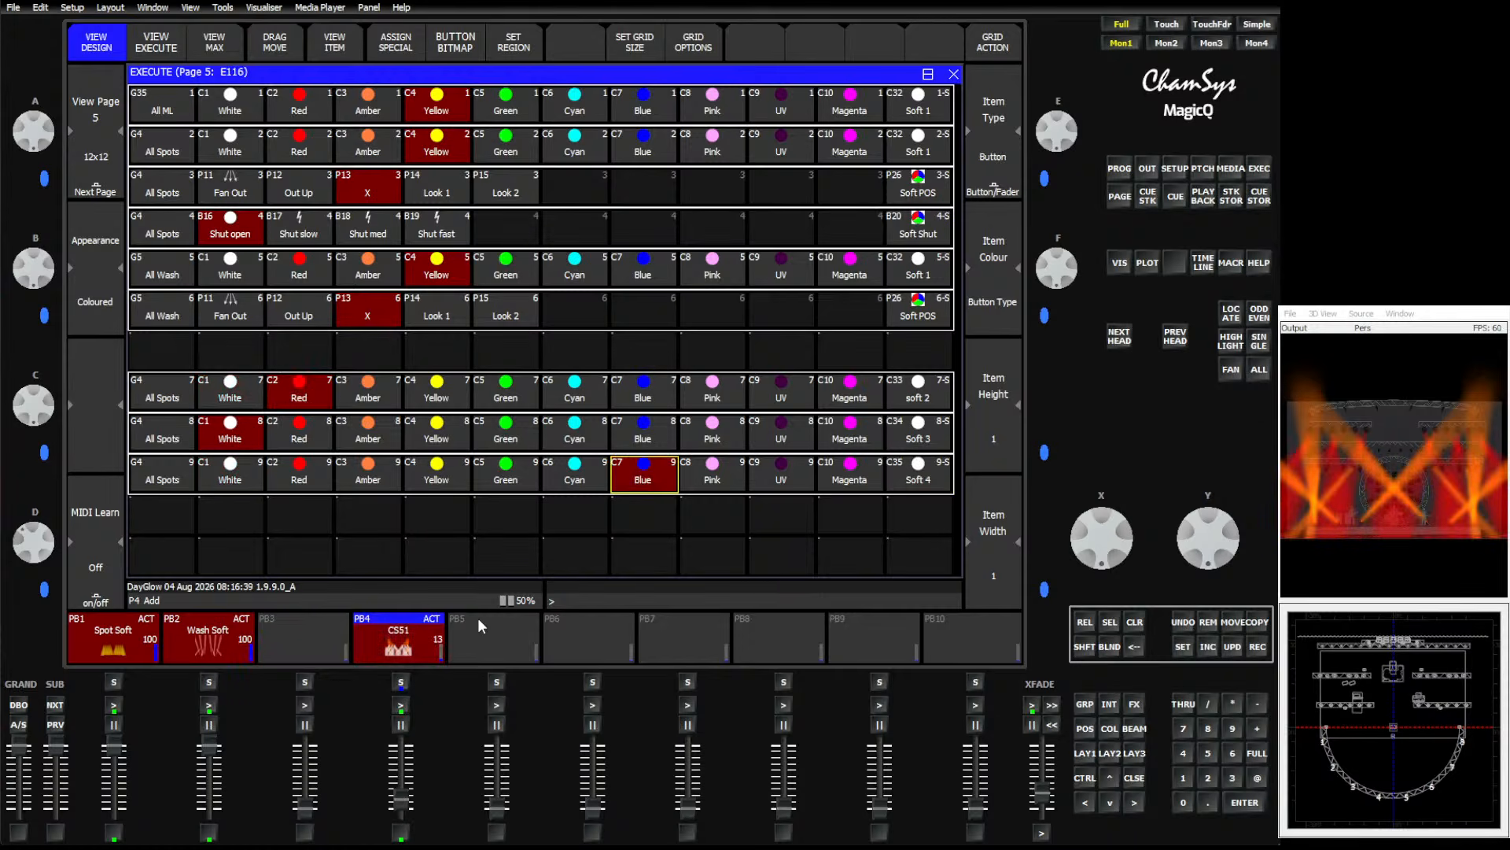
drag(400, 798, 458, 690)
mouse_move(1041, 785)
mouse_down()
mouse_move(1041, 748)
mouse_move(1041, 773)
mouse_up()
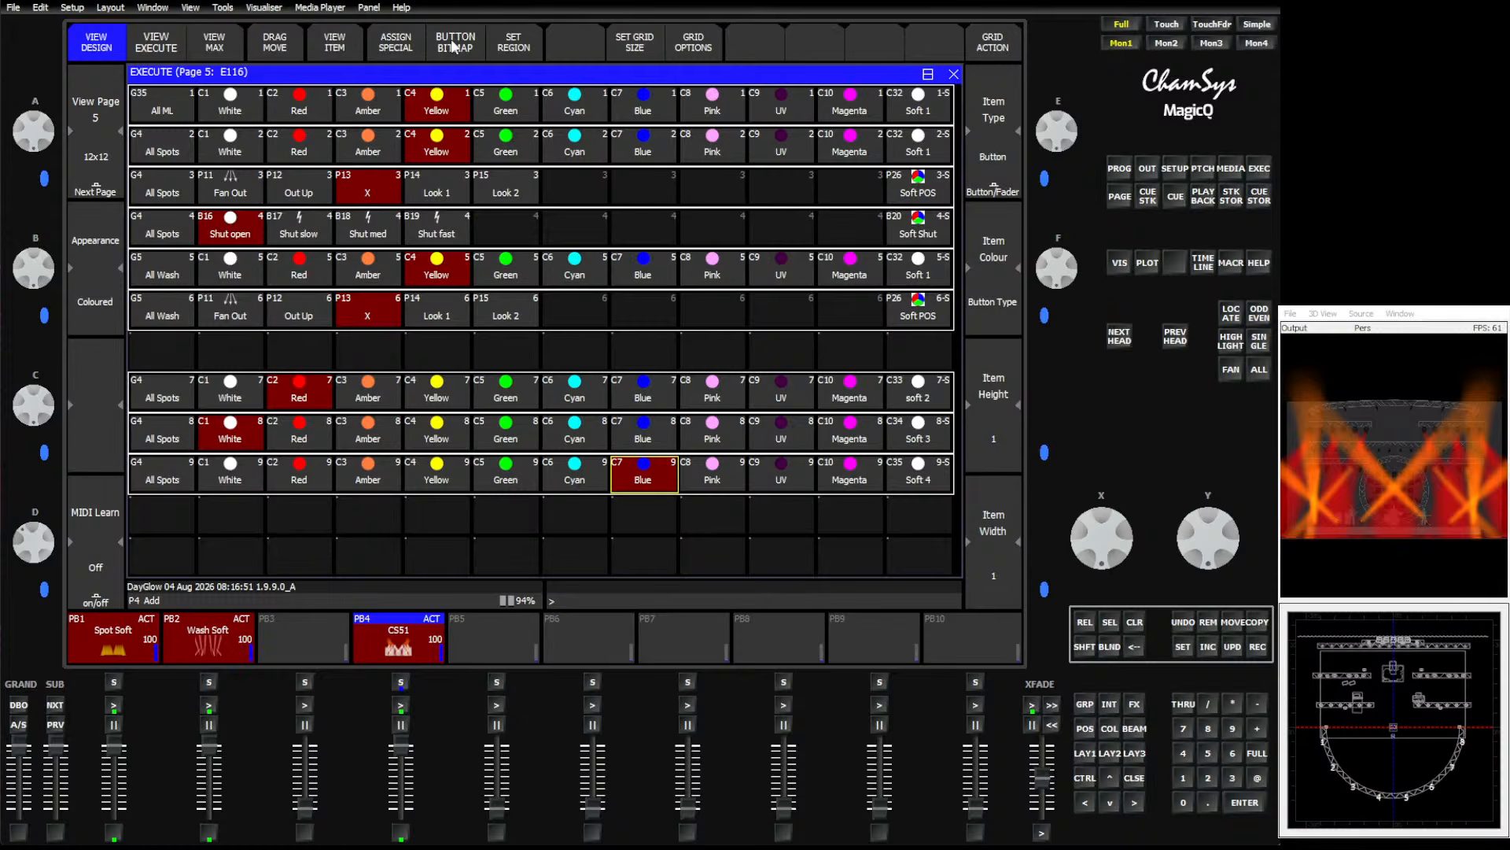
Open playback 4's cue effect and set the 3col effect's group spread to Within groups.
click(394, 649)
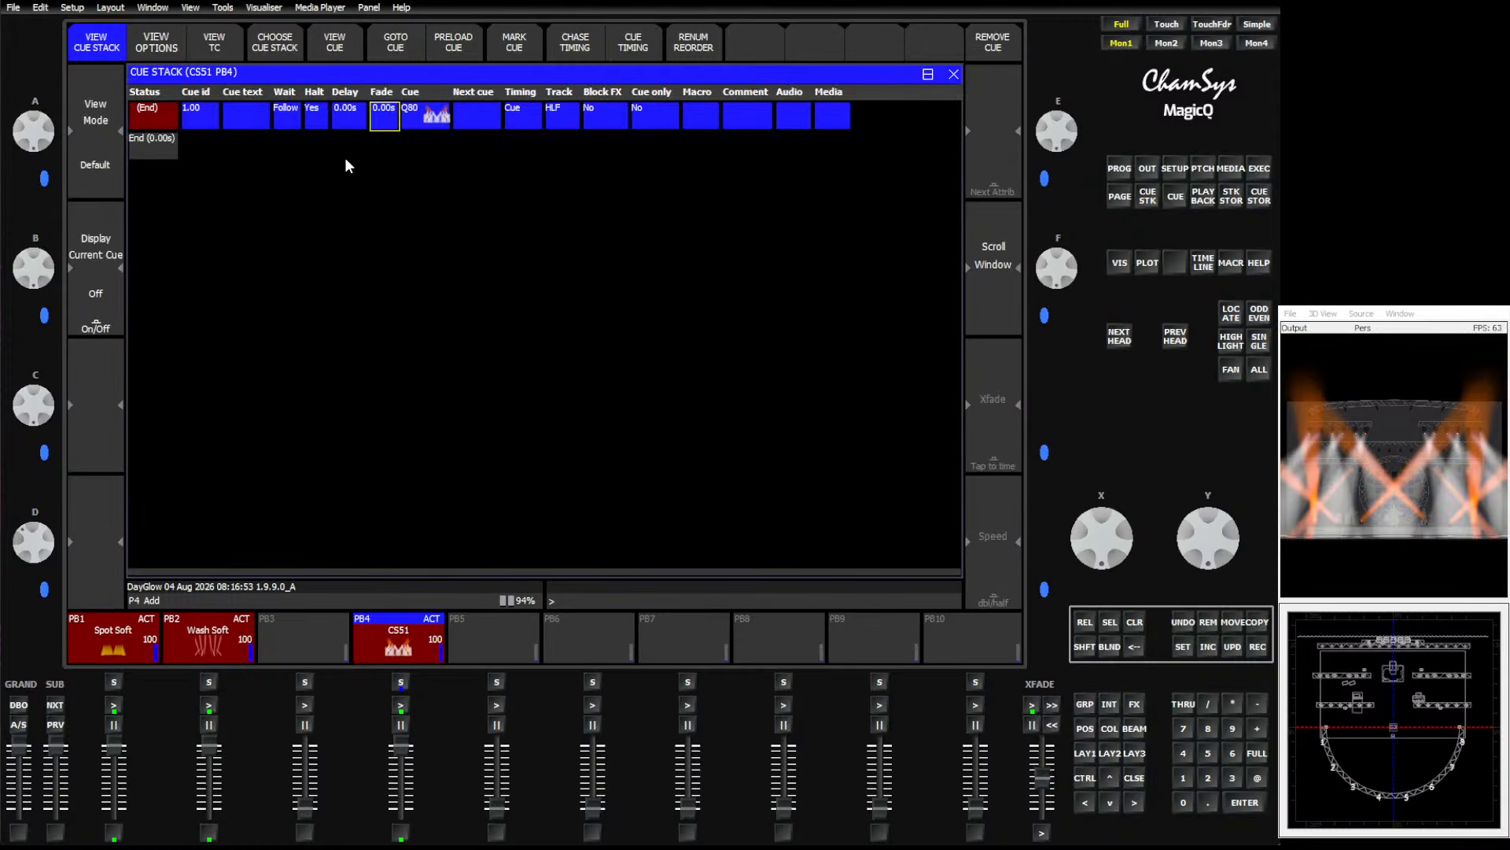
click(331, 43)
click(211, 43)
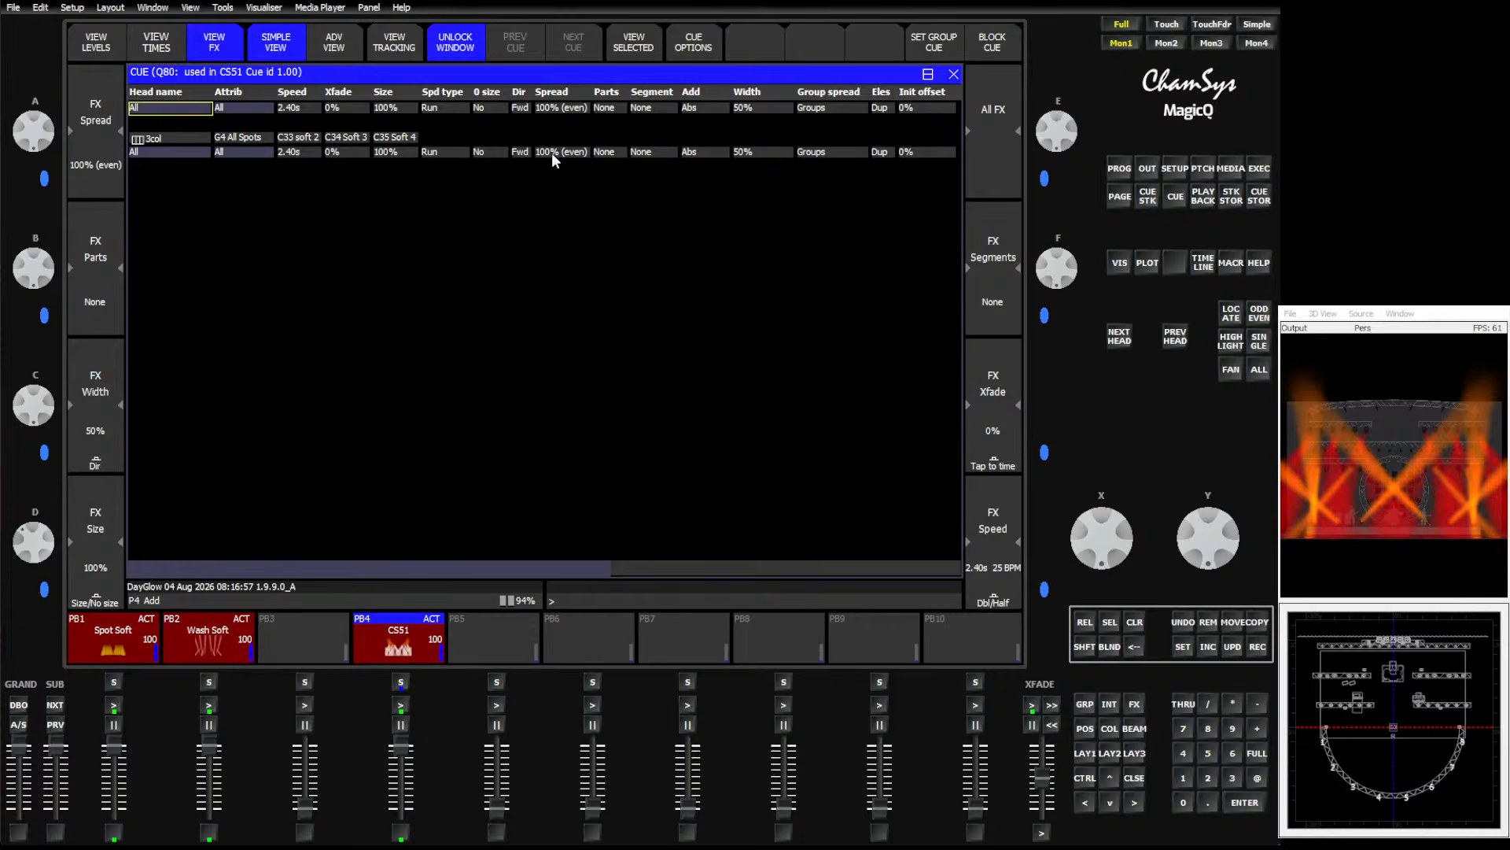
click(559, 152)
click(845, 153)
click(845, 153)
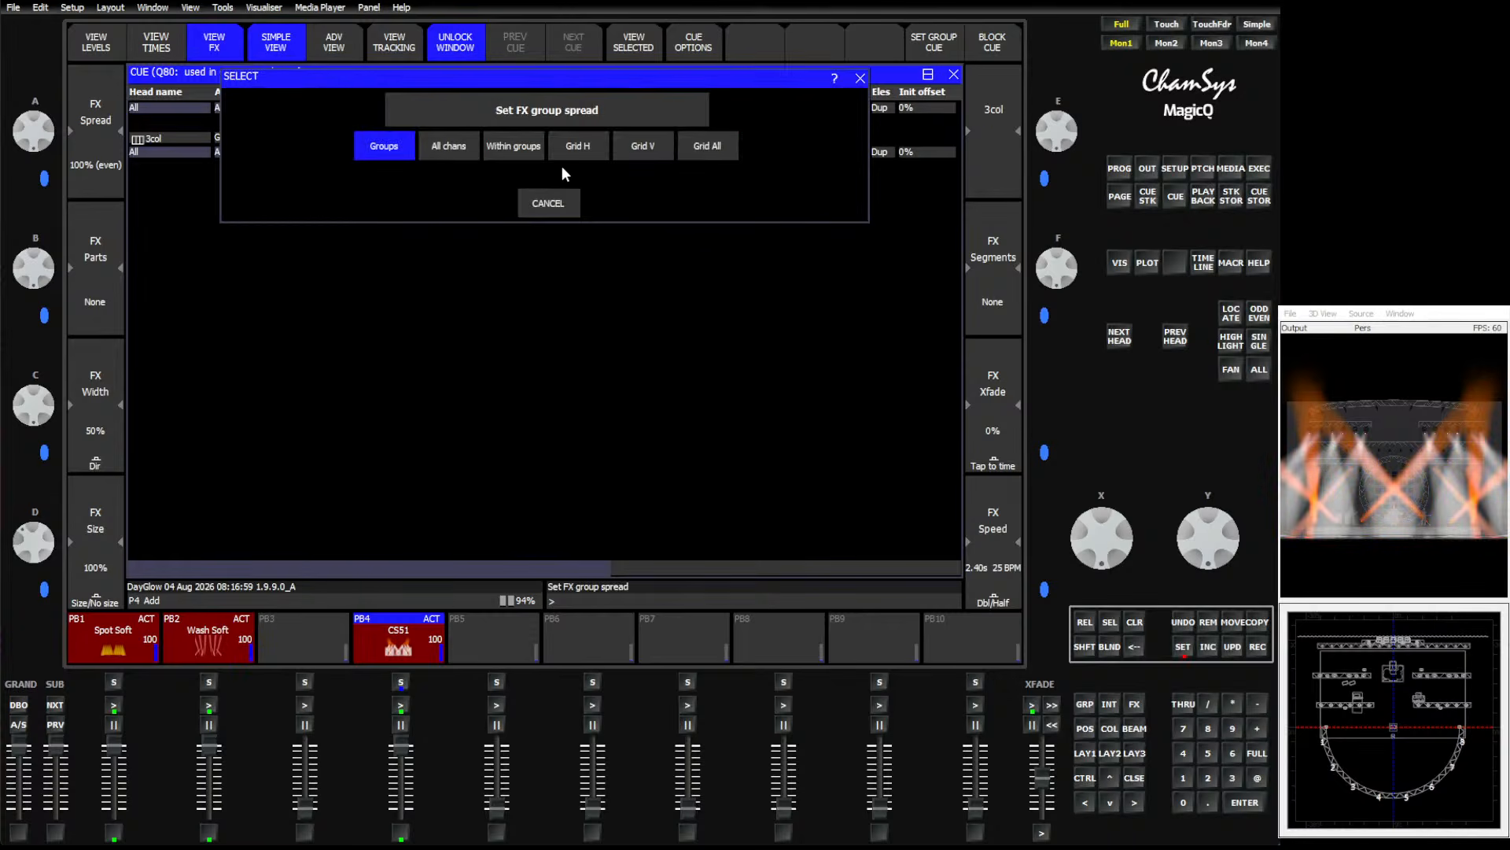
click(514, 153)
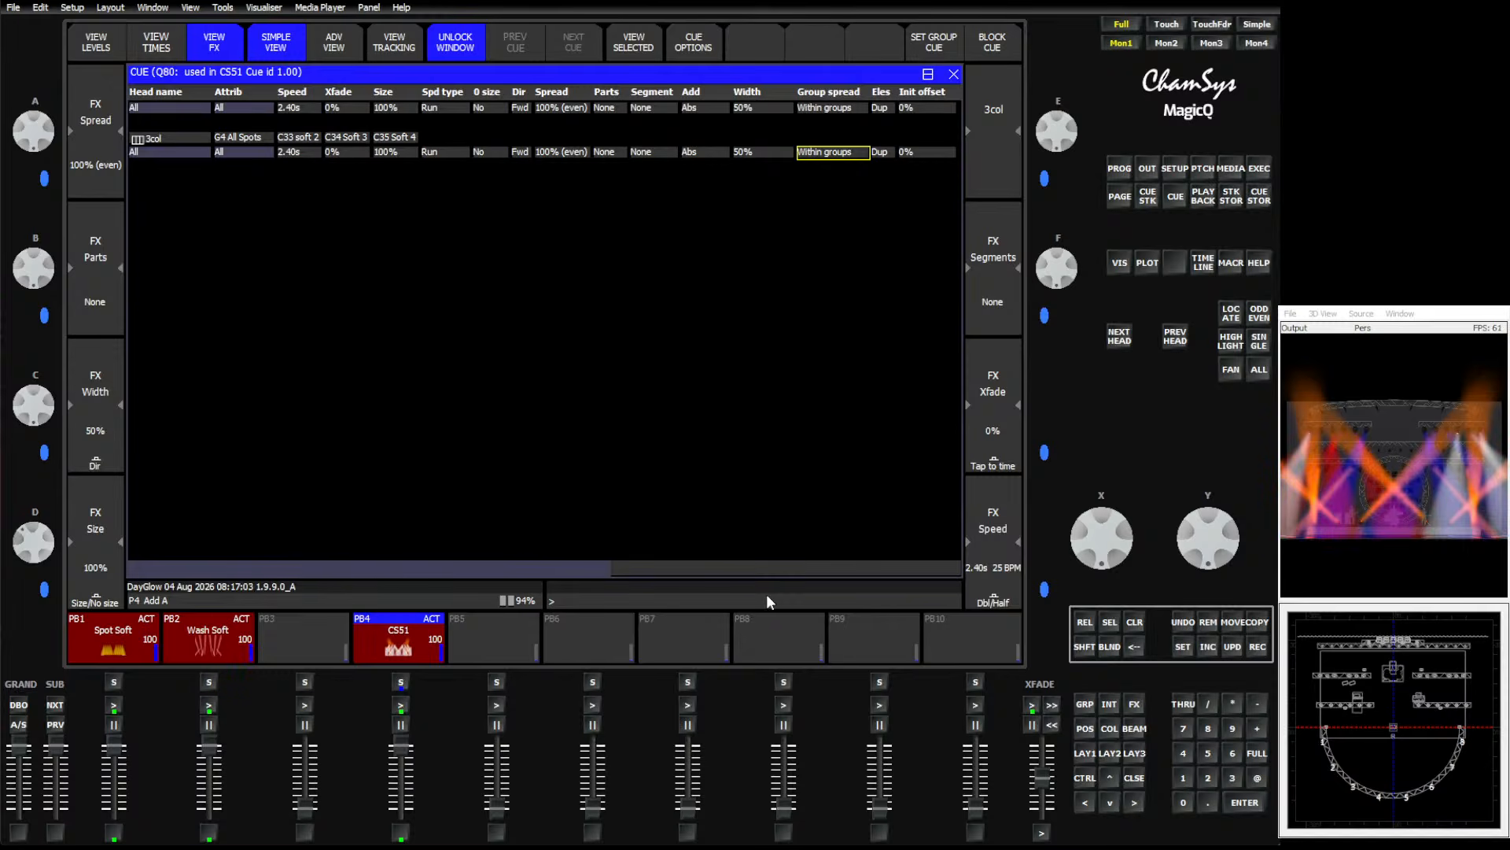
click(1134, 778)
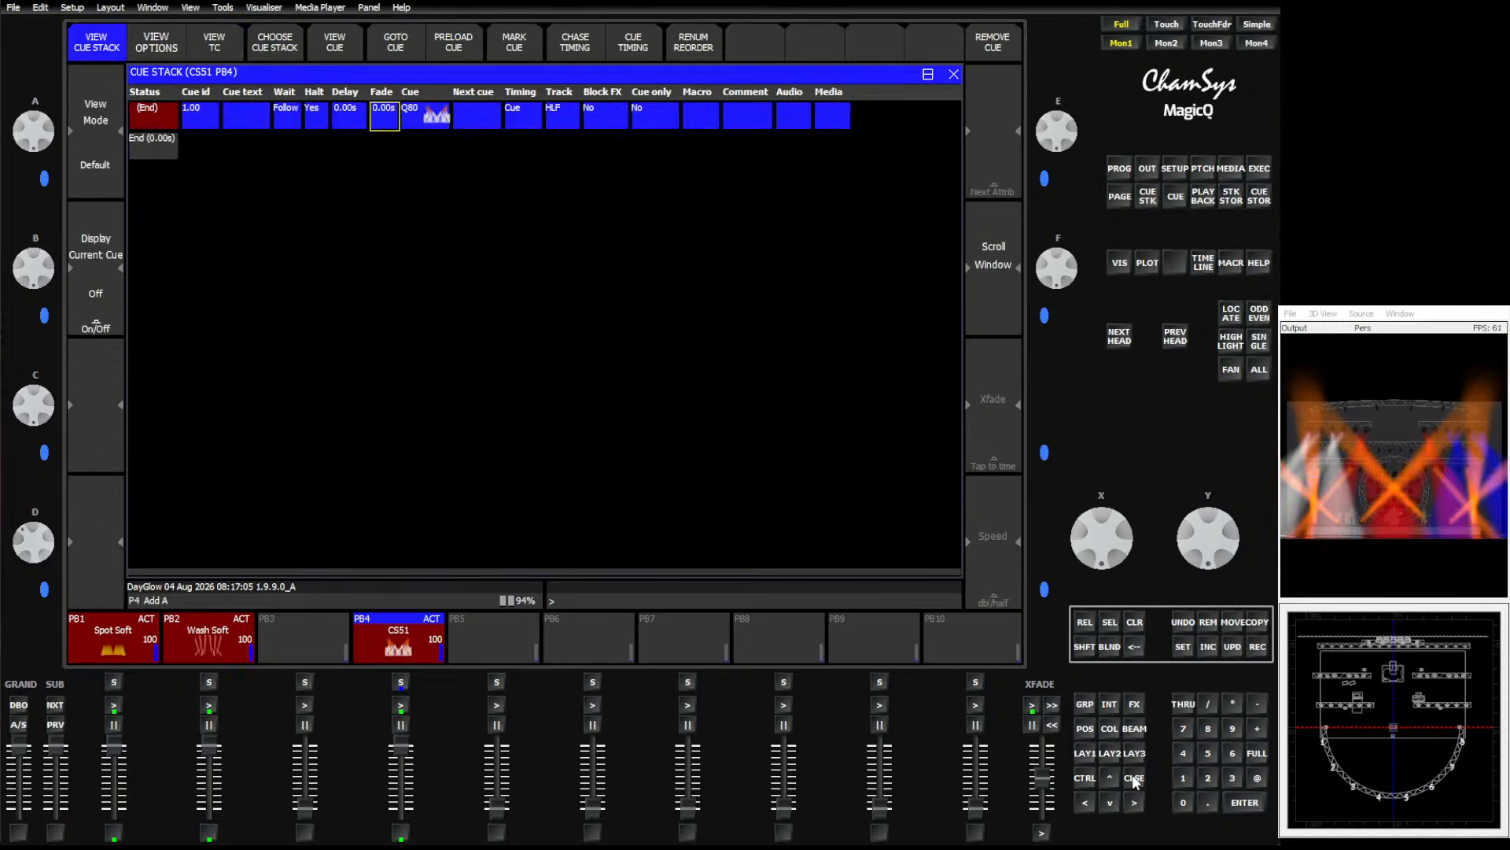
click(1134, 778)
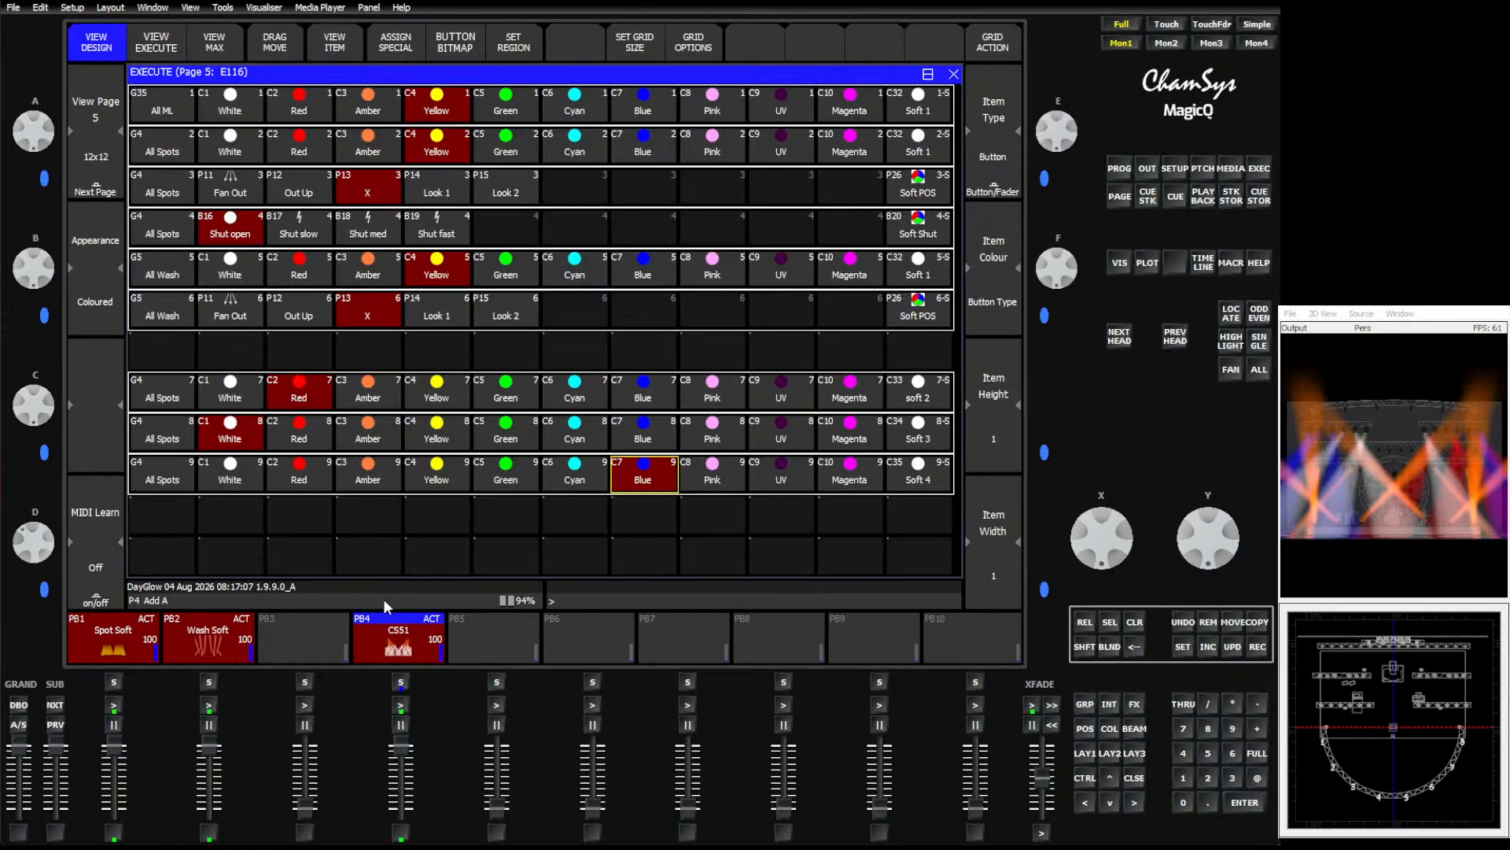
Try yellow, green, red and cyan buttons on the three colour regions over the running effect.
click(431, 485)
click(445, 427)
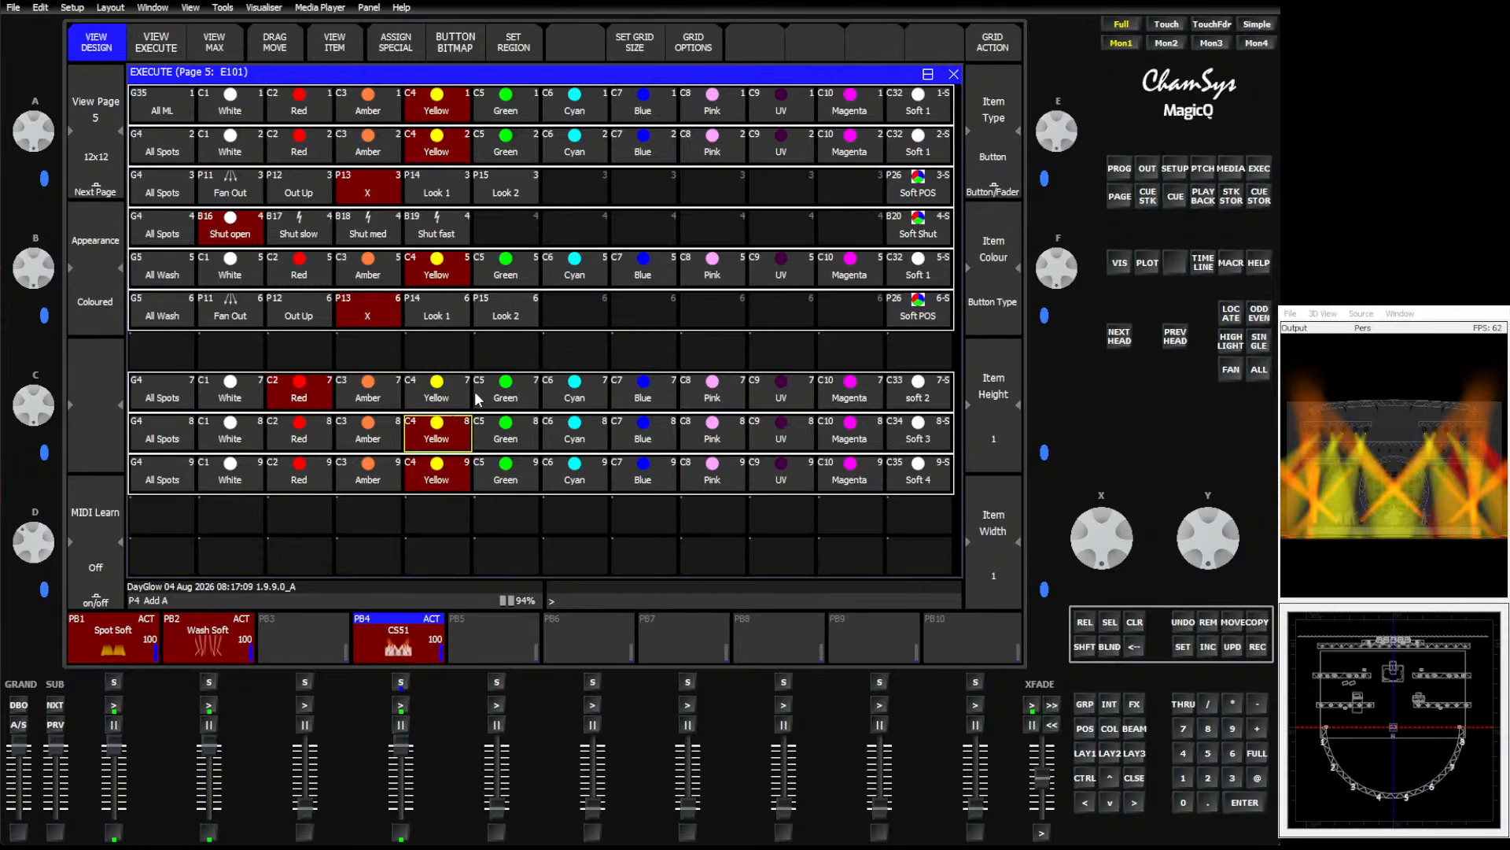
click(429, 389)
click(488, 400)
click(484, 440)
click(482, 472)
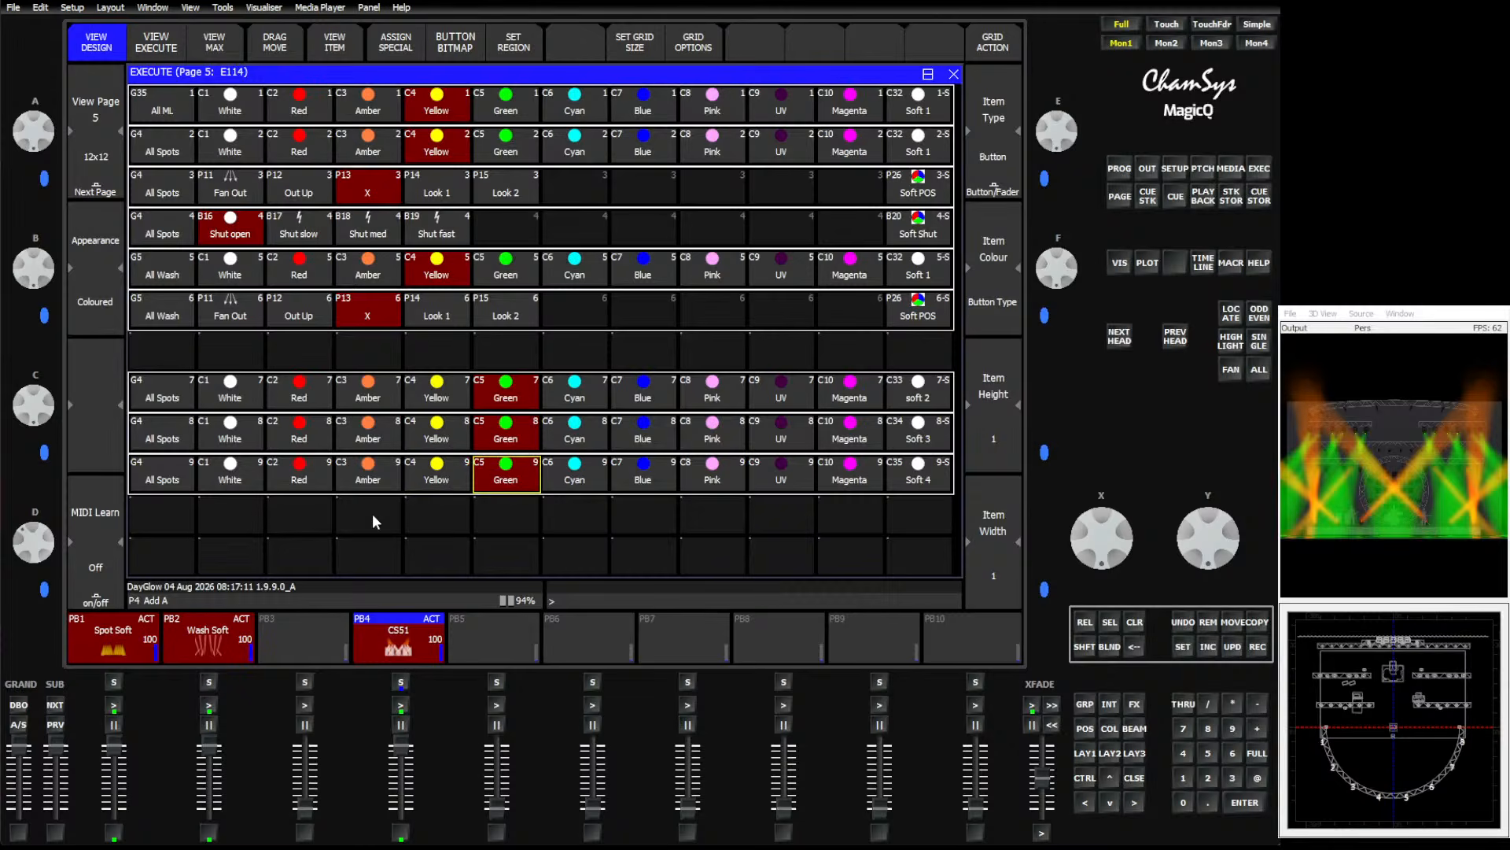
click(298, 391)
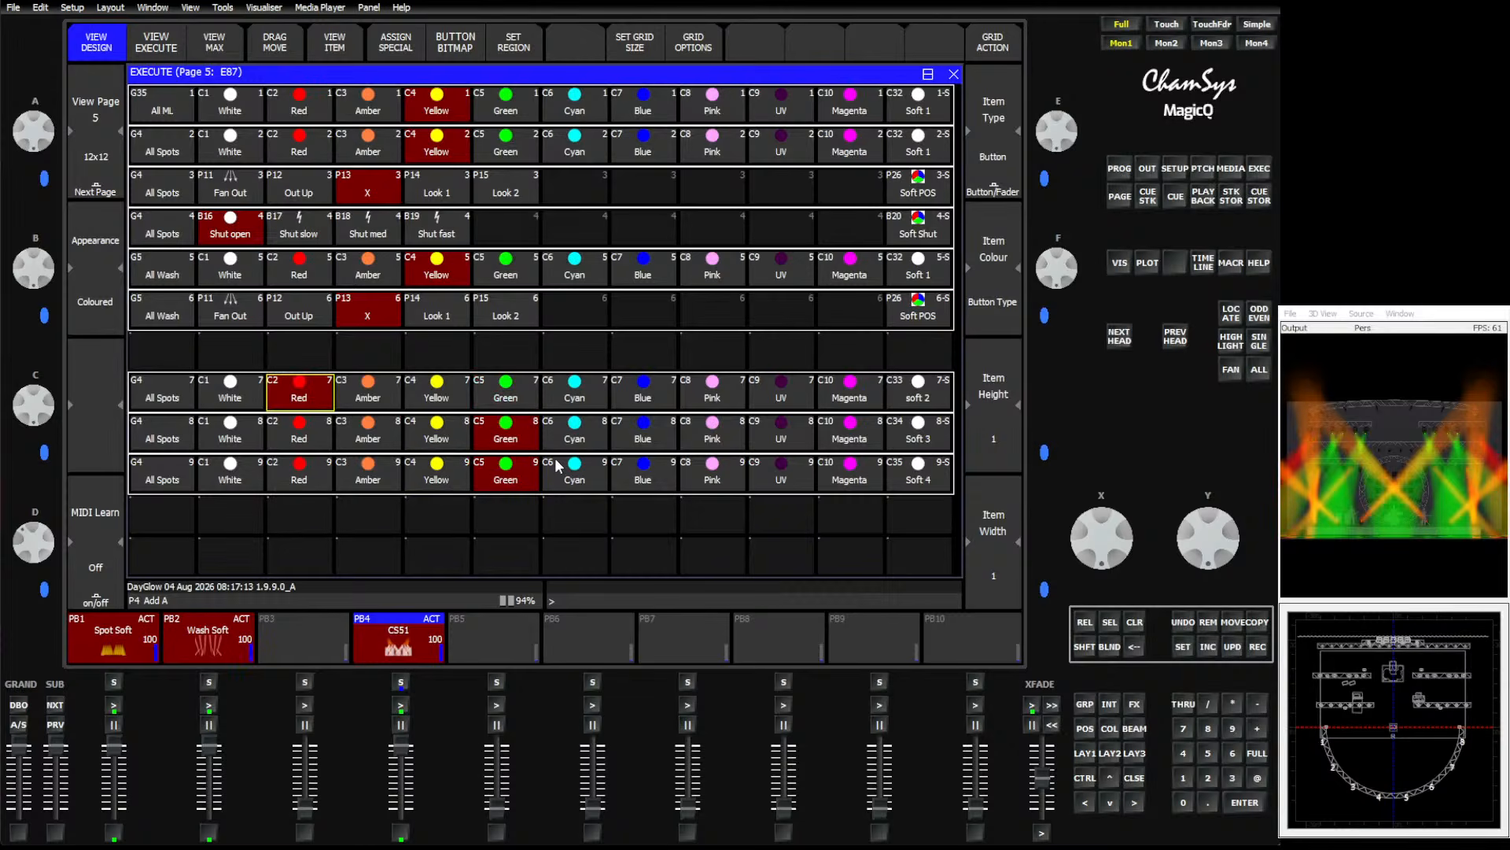
click(574, 435)
Check playback 4's cue stack, then try cyan, yellow, amber, green and pink buttons on the regions.
click(413, 649)
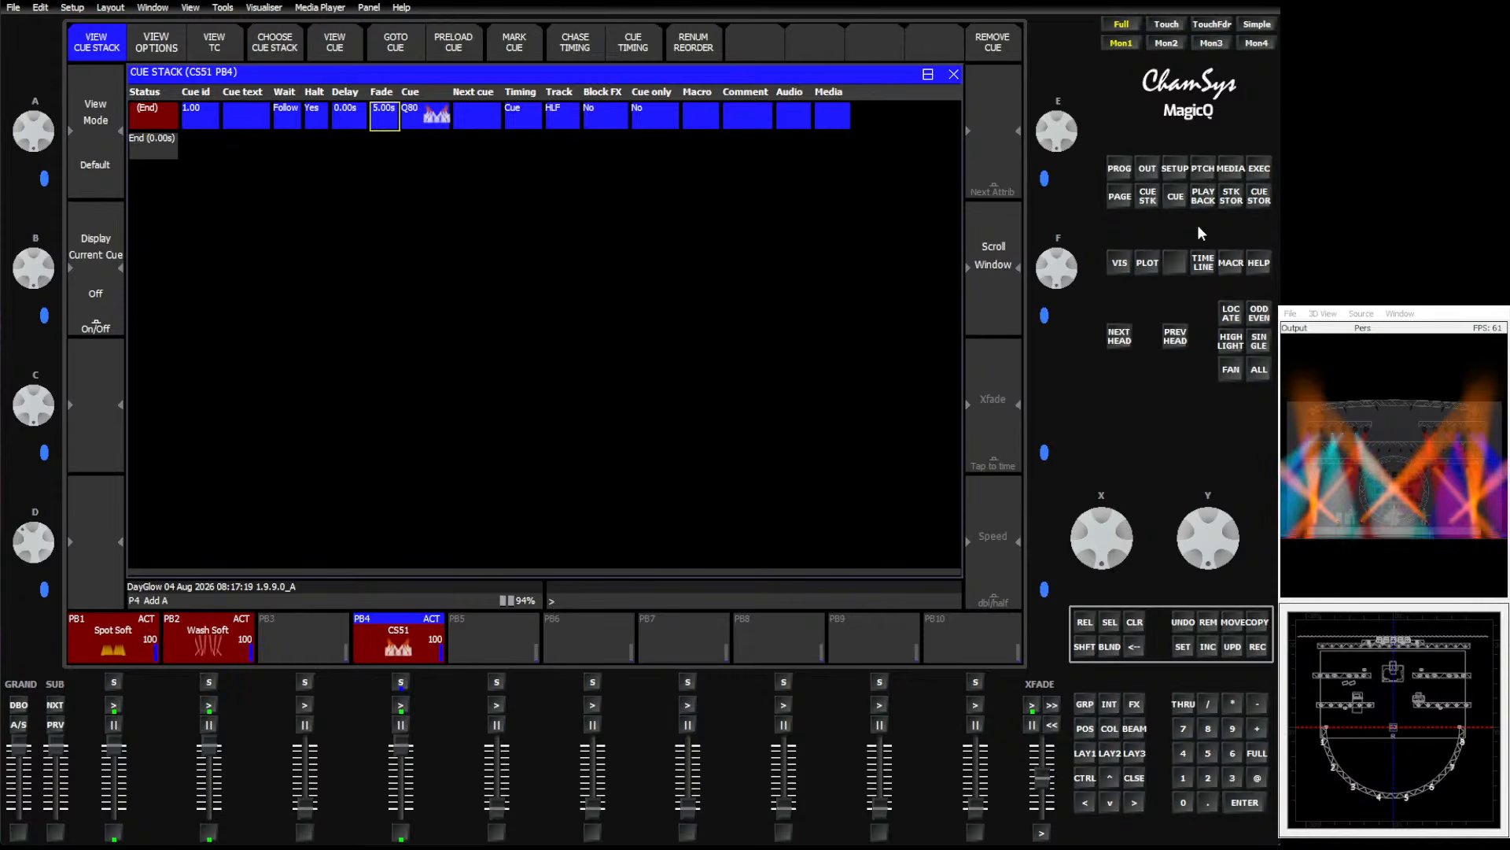
click(1260, 167)
click(575, 397)
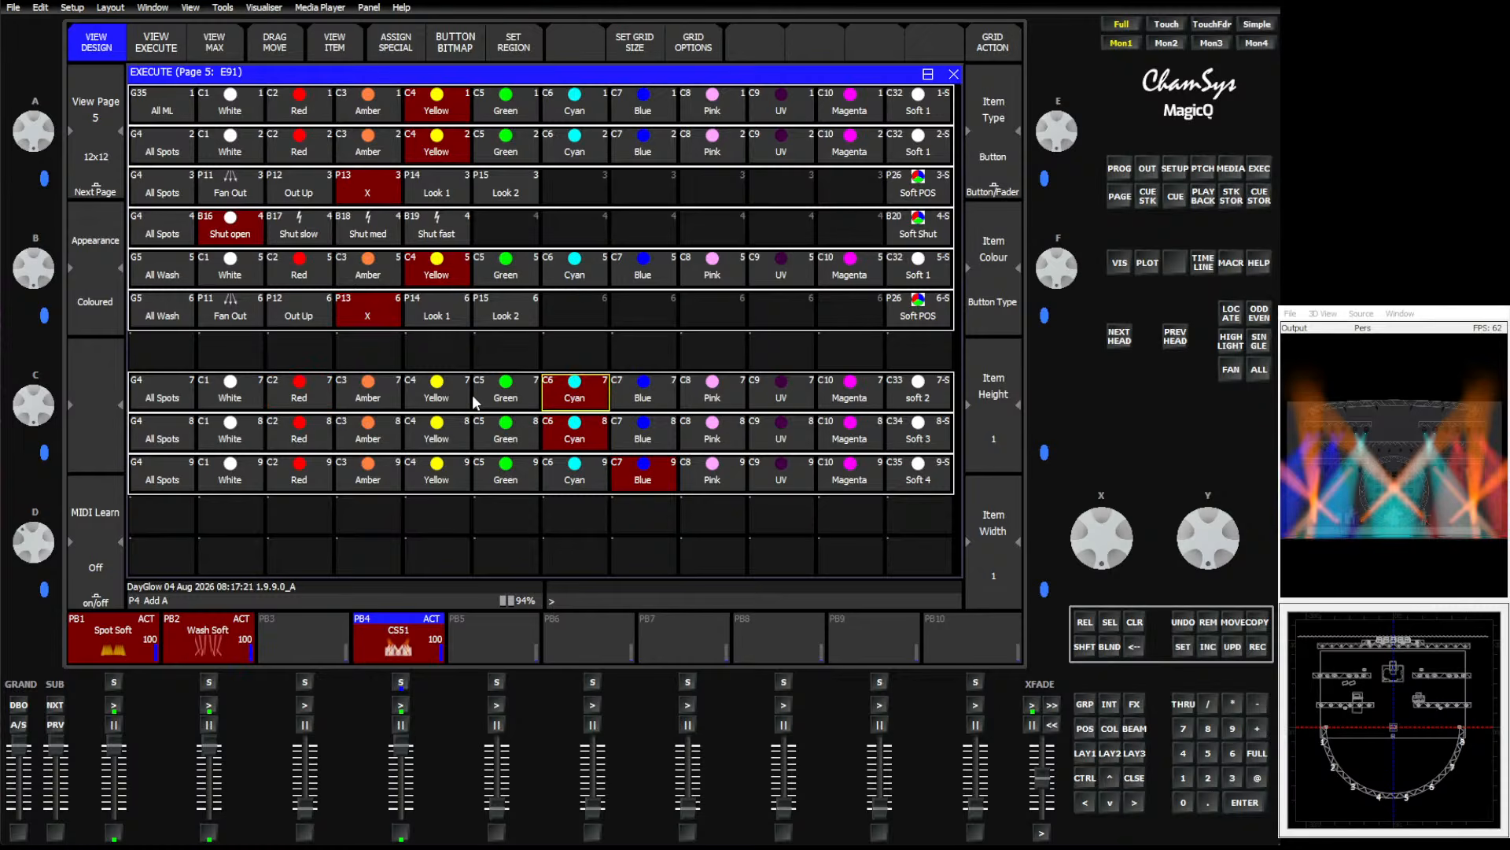
click(437, 403)
click(376, 482)
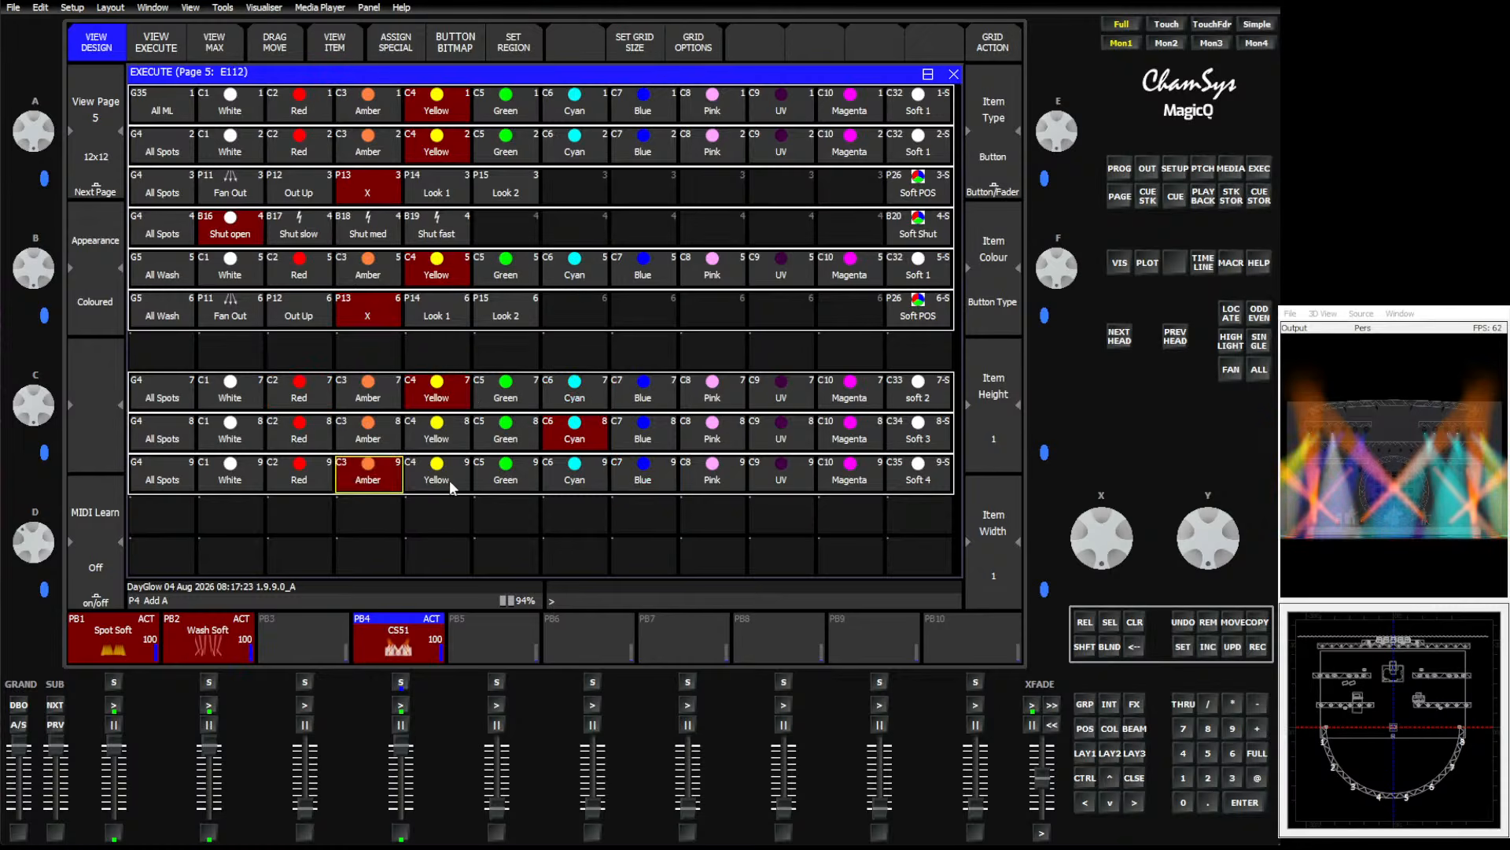
click(498, 477)
click(711, 476)
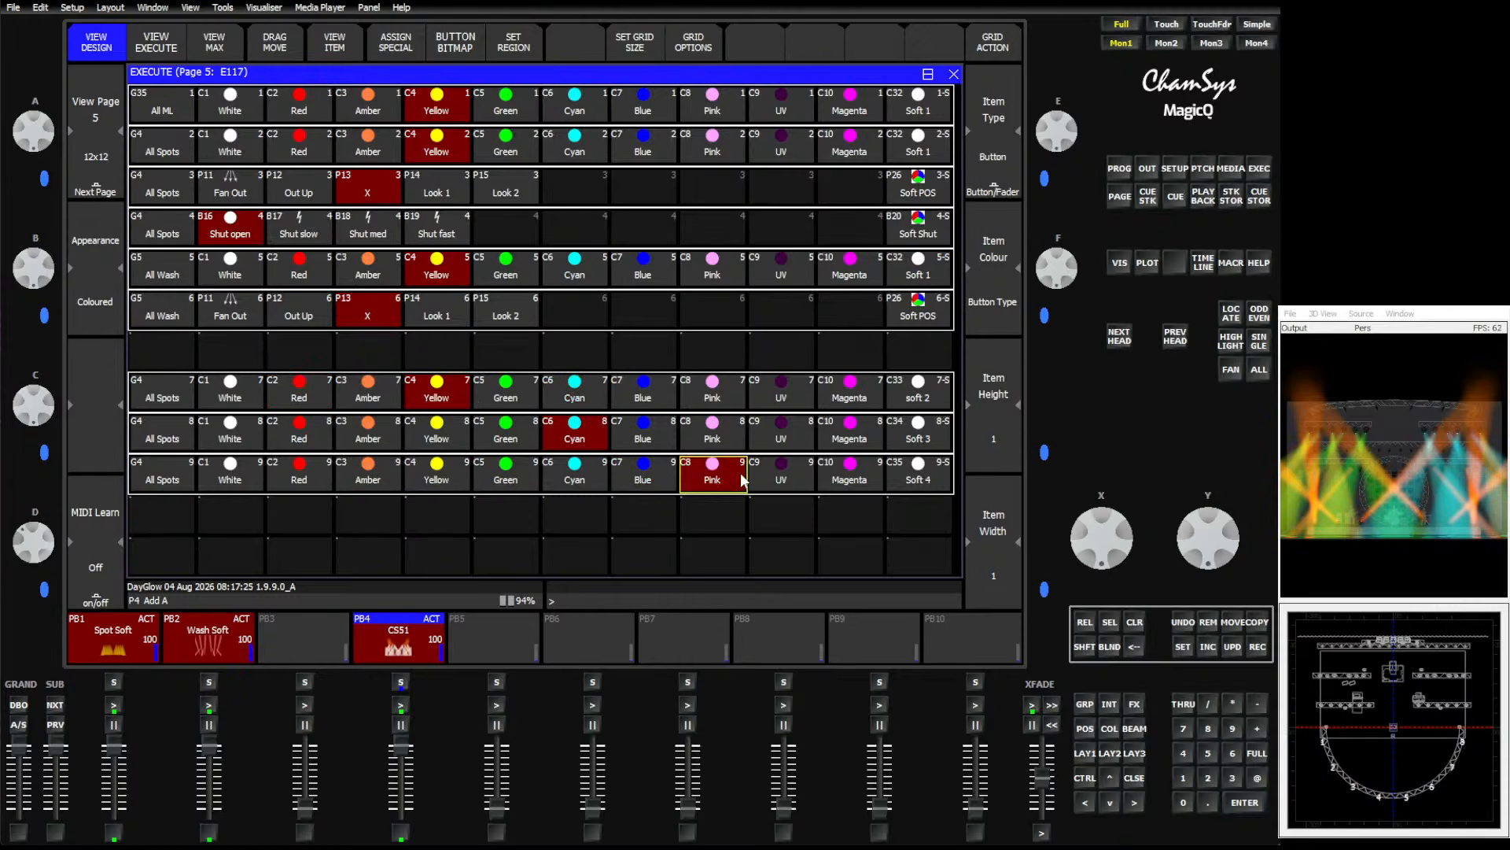
Set the 3col effect's fade in and fade out times to 3 s in playback 4's cue.
click(416, 623)
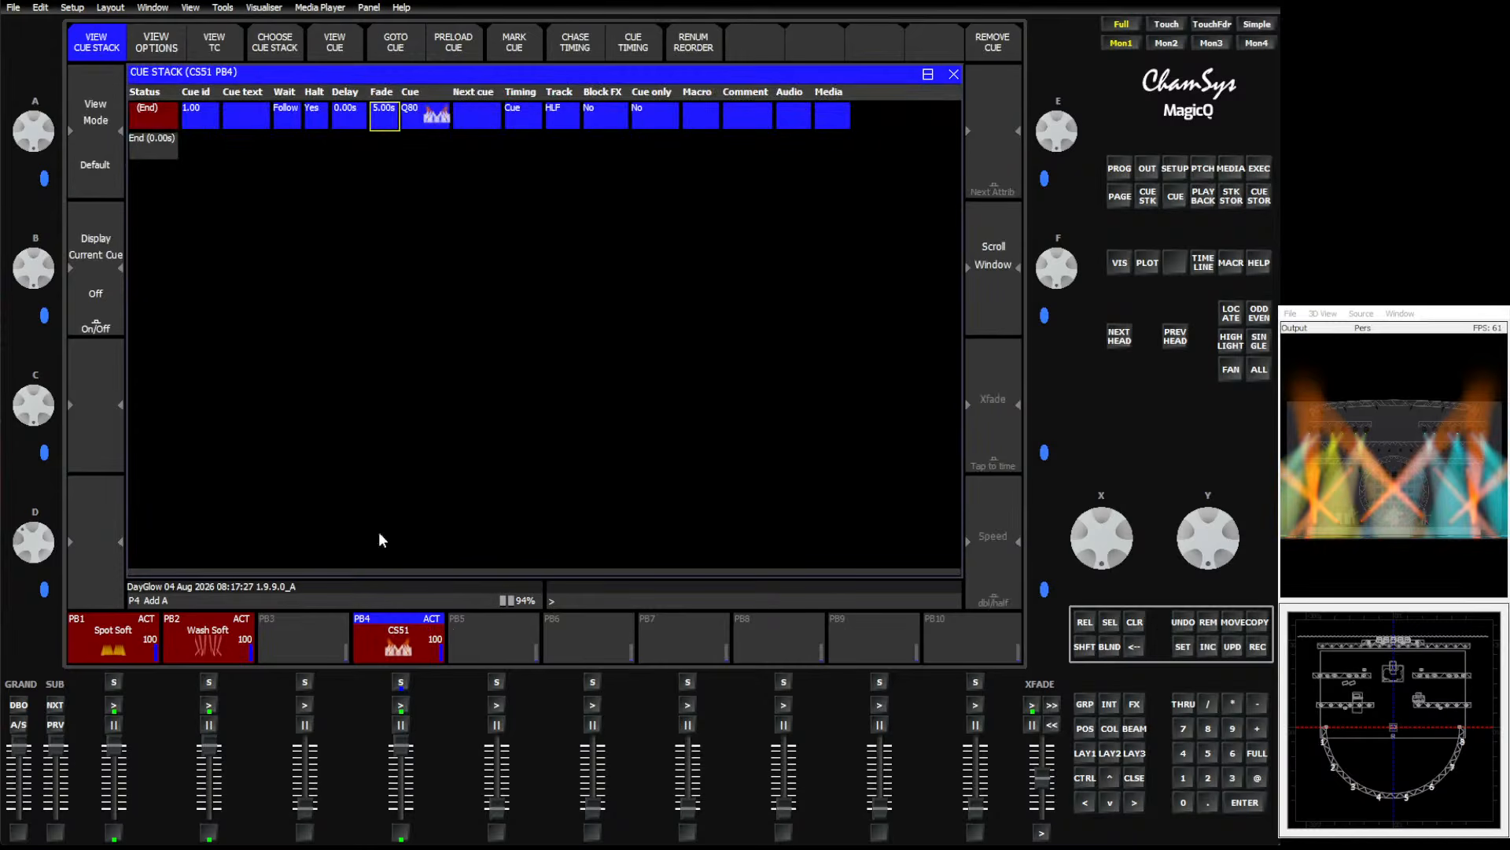
click(150, 119)
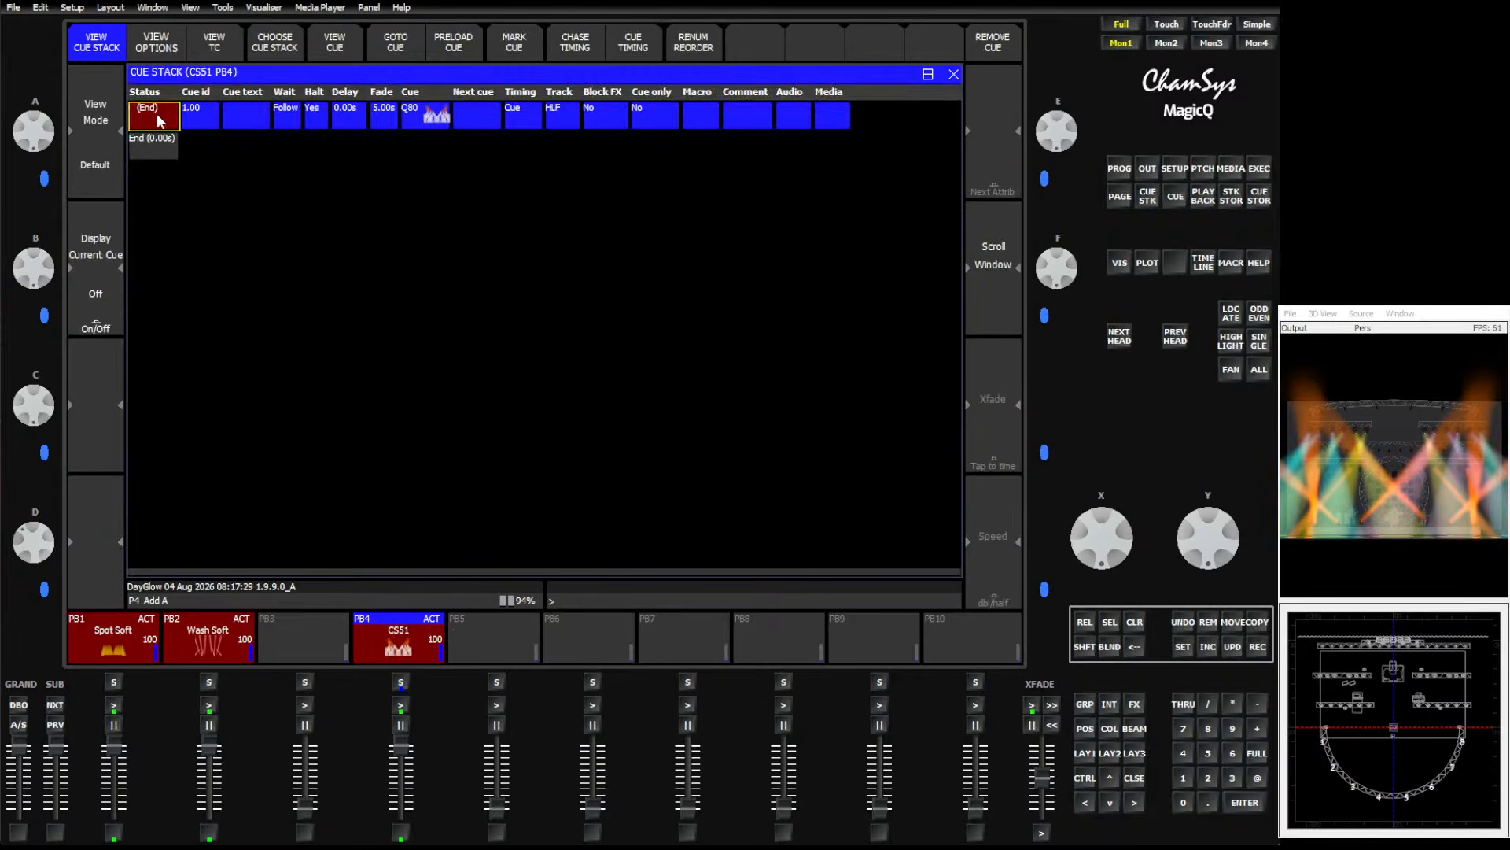
click(333, 47)
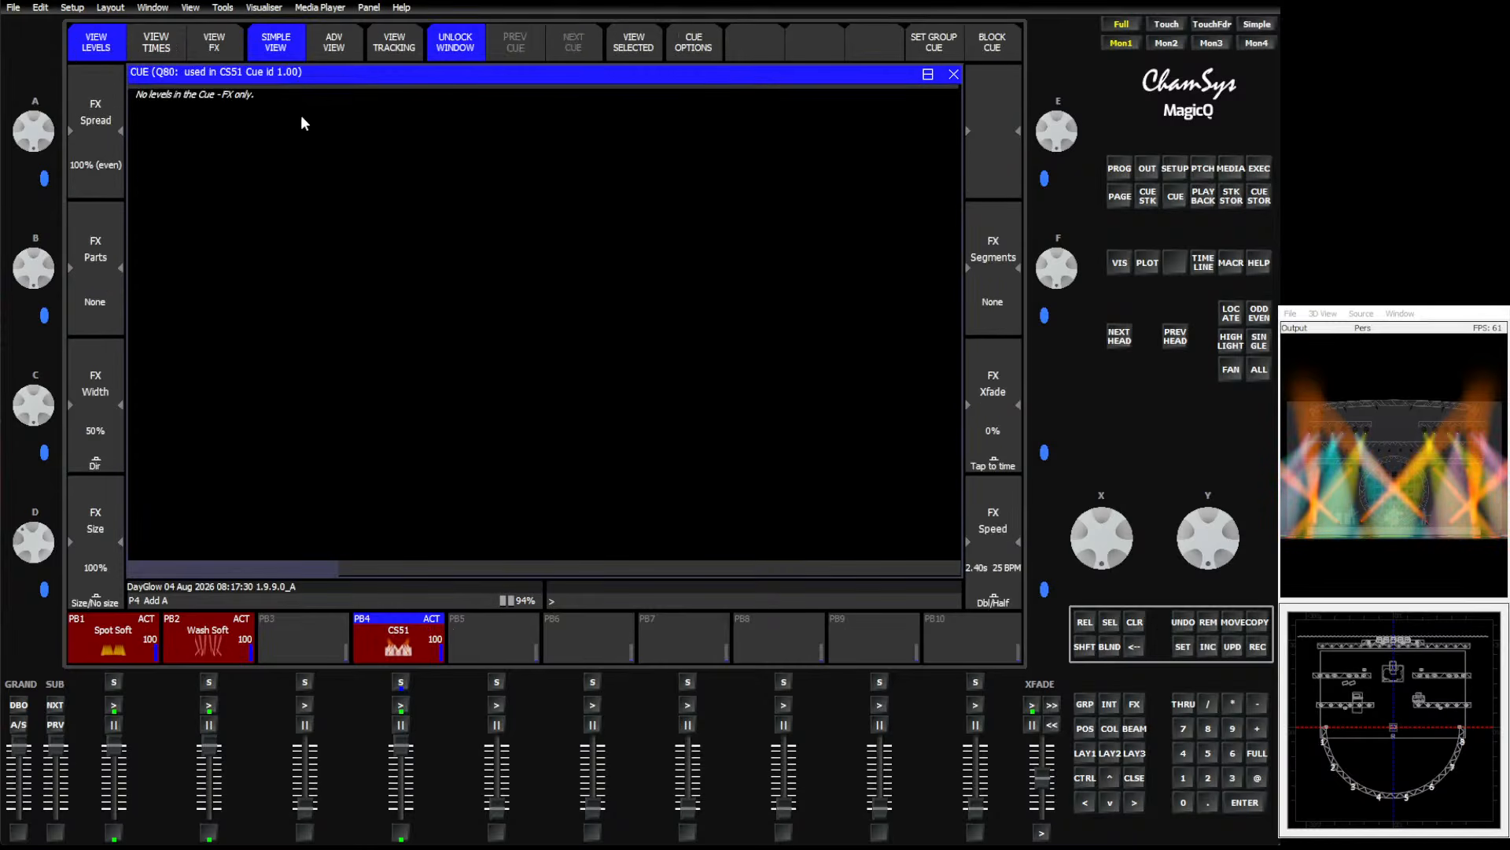
click(224, 47)
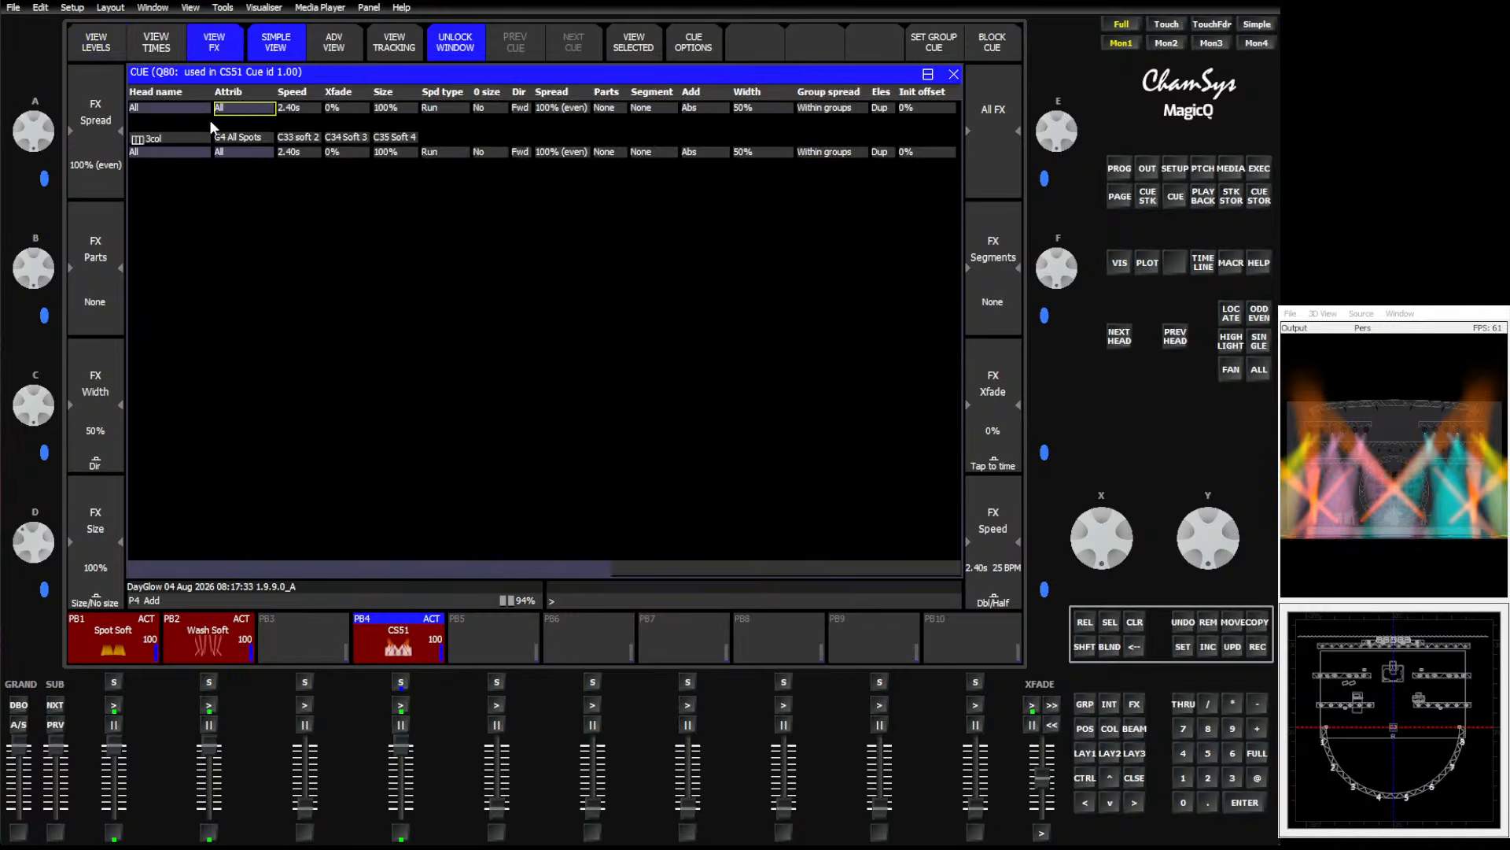
key(Right)
key(Right)
key(Right)
key(Right)
key(Right)
key(Right)
key(Right)
key(Right)
key(Right)
key(Right)
key(Right)
key(Right)
key(Right)
key(Right)
key(Right)
key(Right)
key(Right)
key(Right)
key(Right)
key(Right)
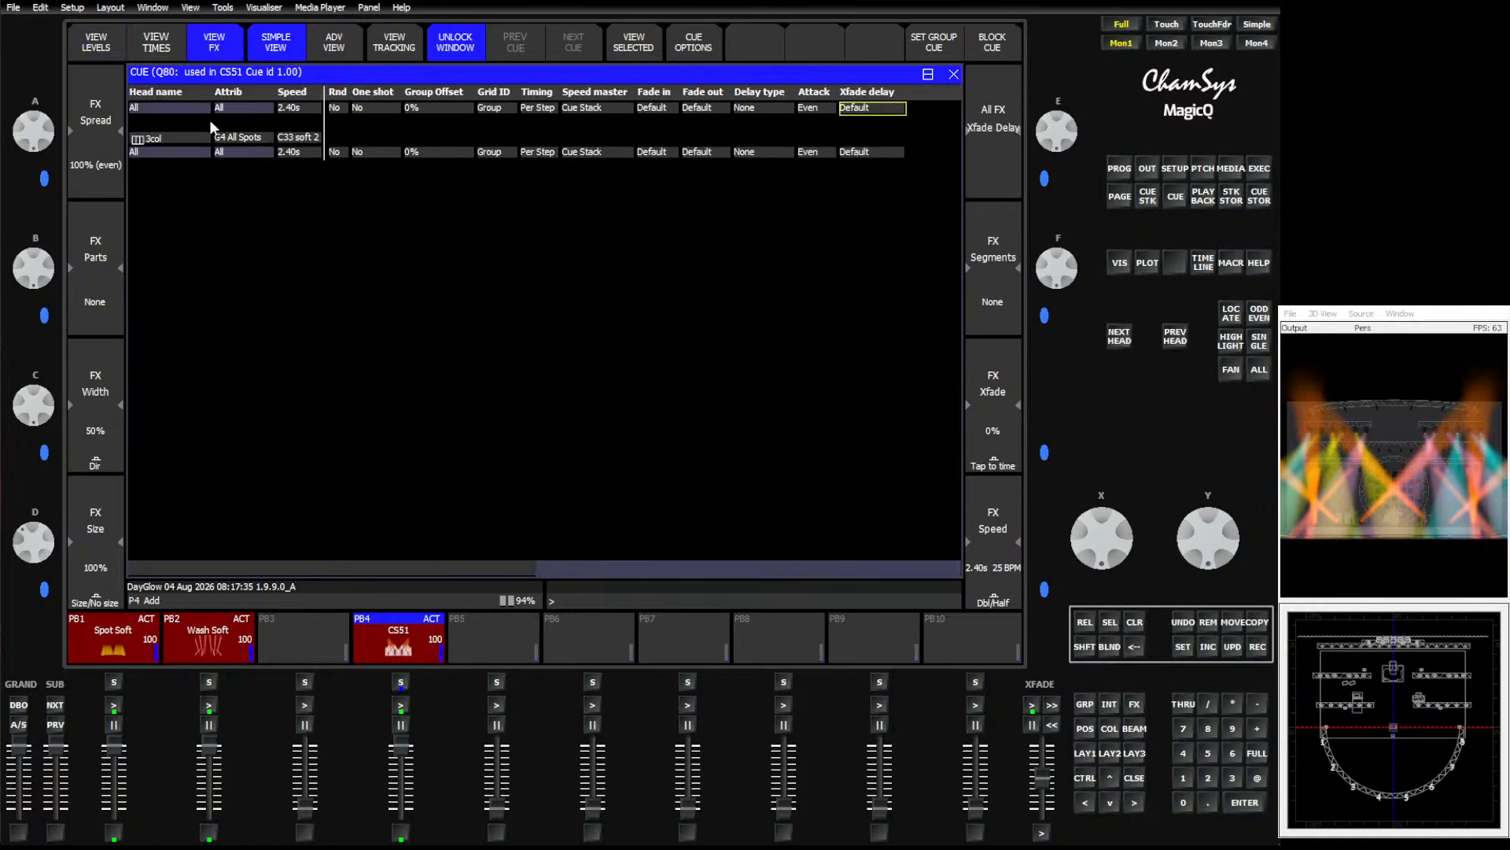
drag(653, 108, 696, 110)
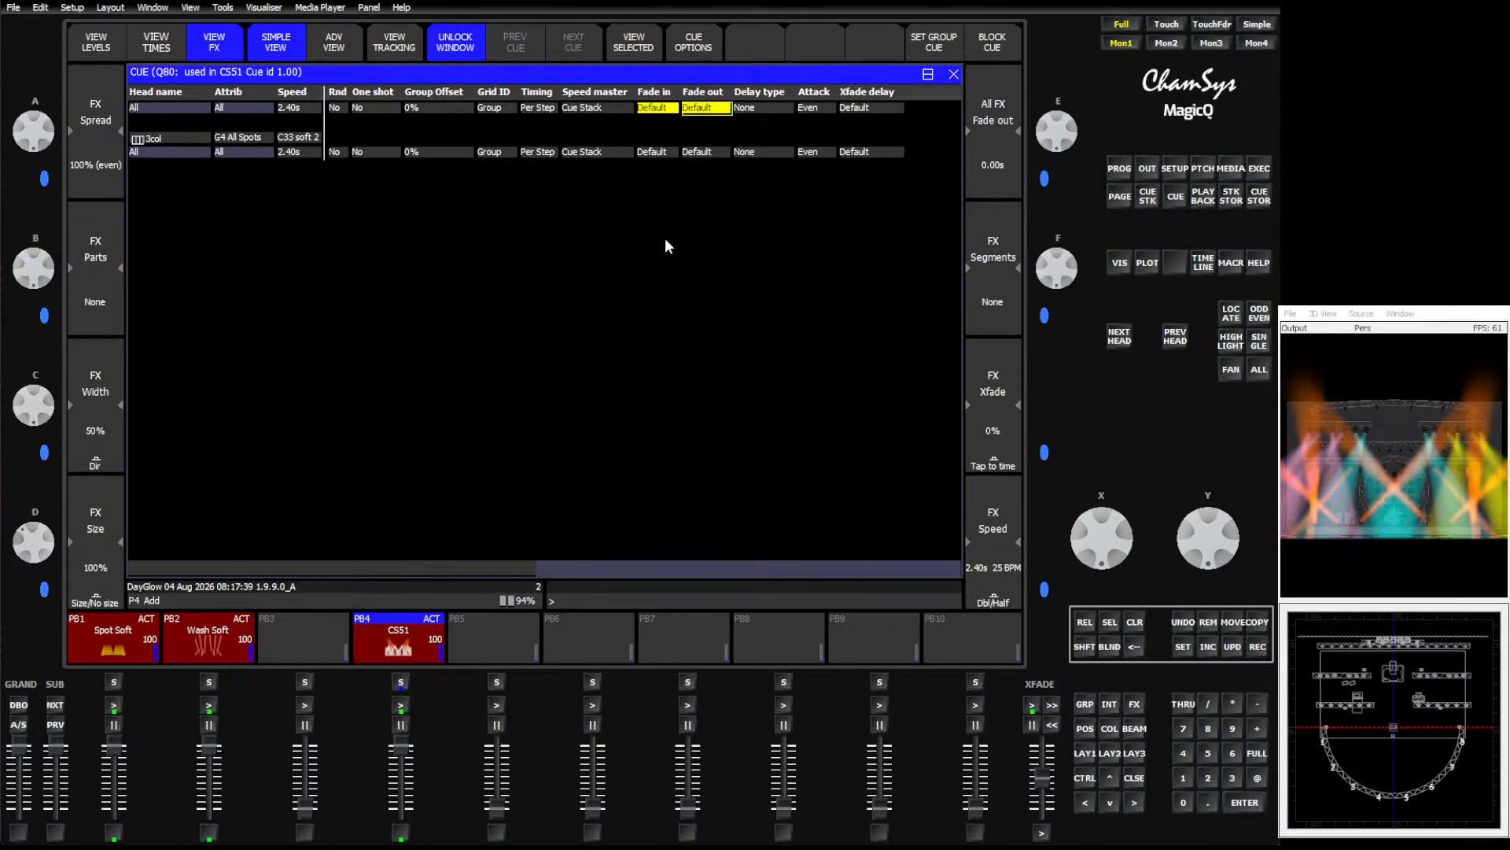
text(3)
key(Return)
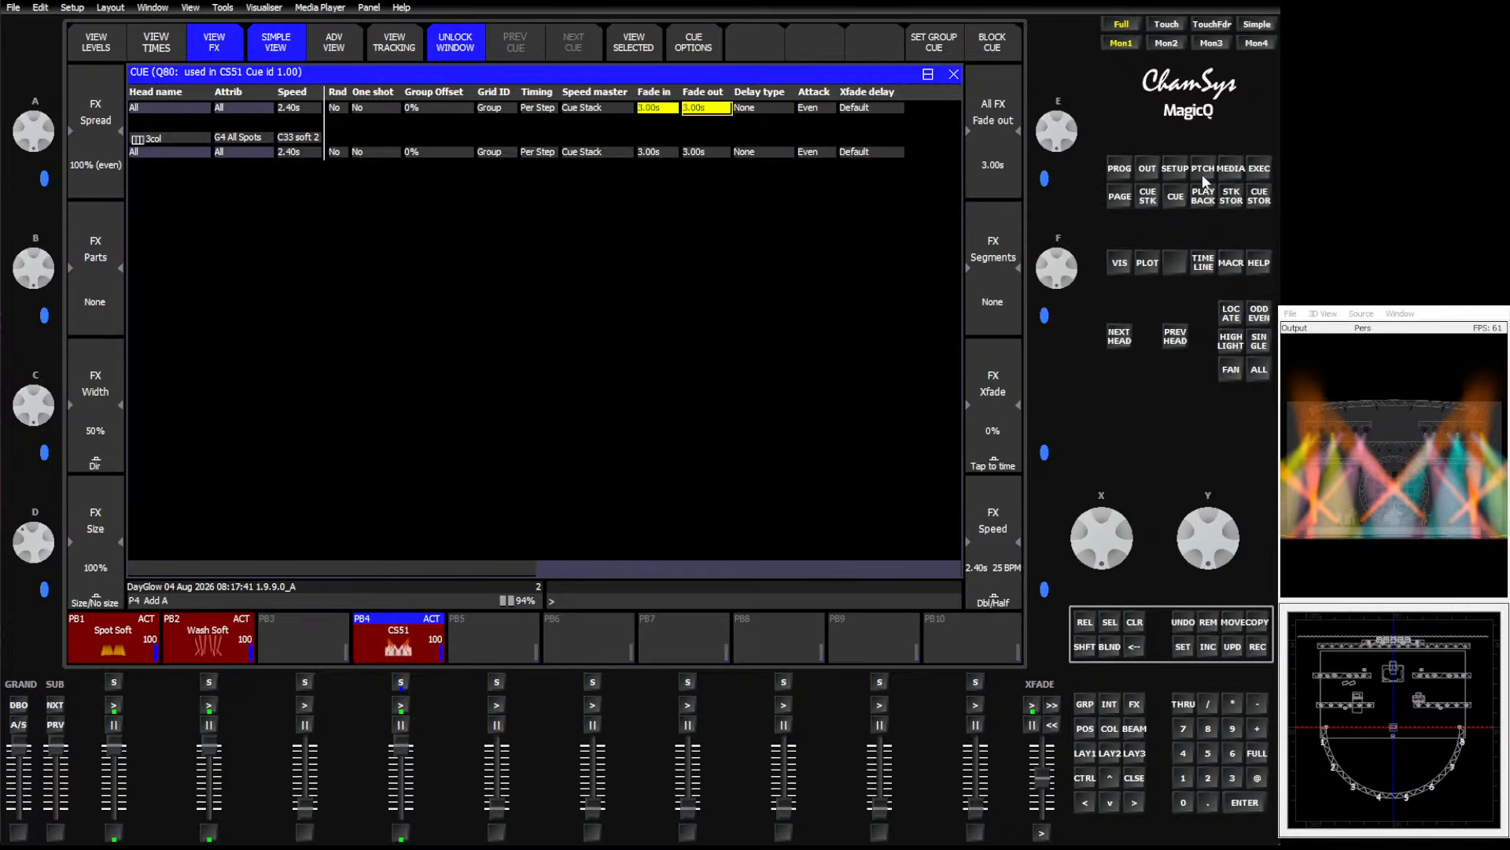
click(1258, 171)
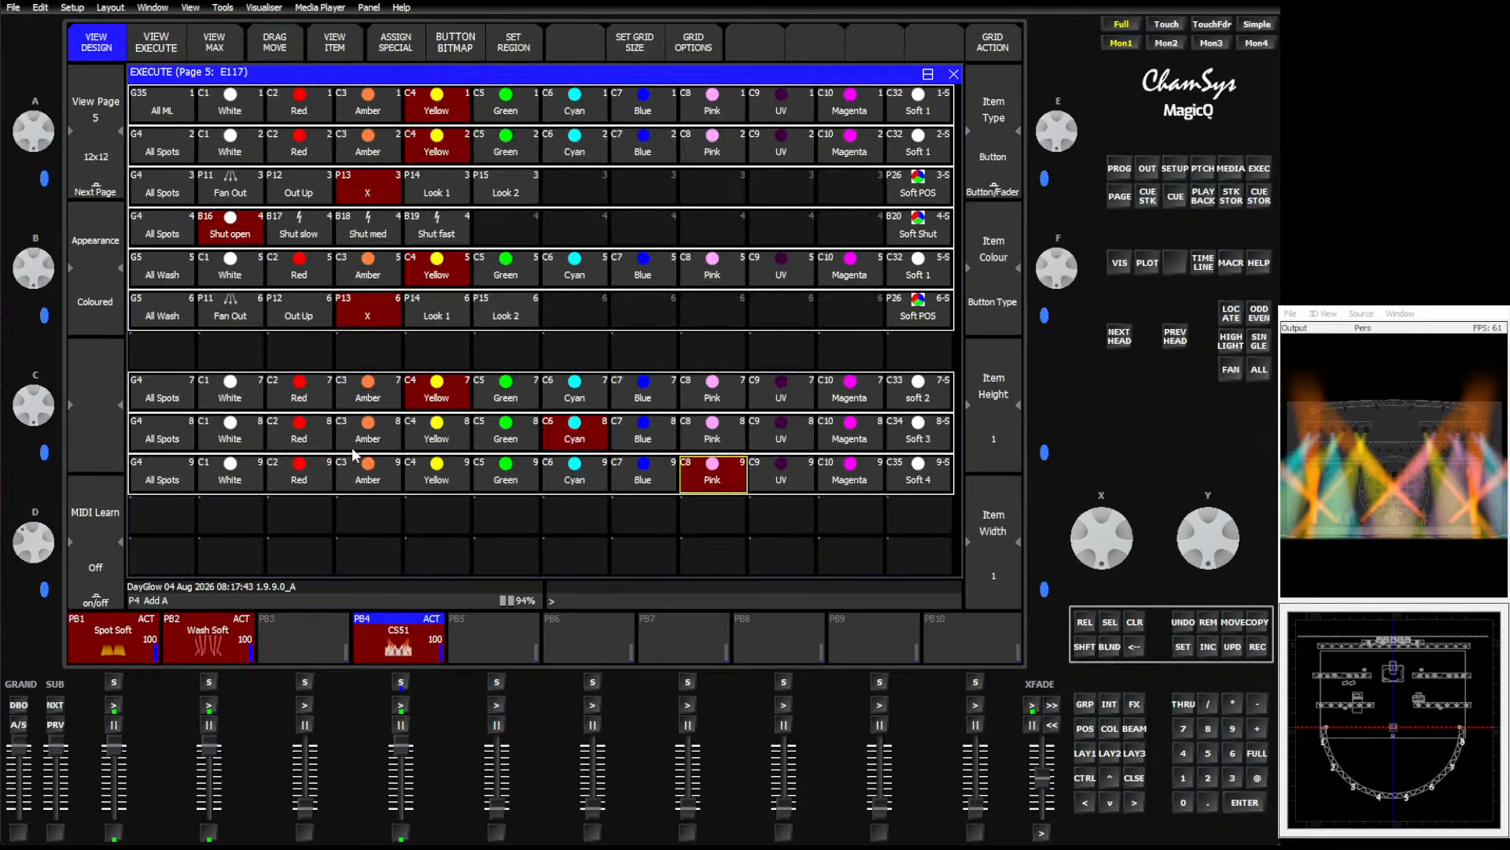
Test white, blue, red and yellow buttons on the three regions while adjusting the crossfade fader.
click(232, 398)
click(230, 425)
click(230, 472)
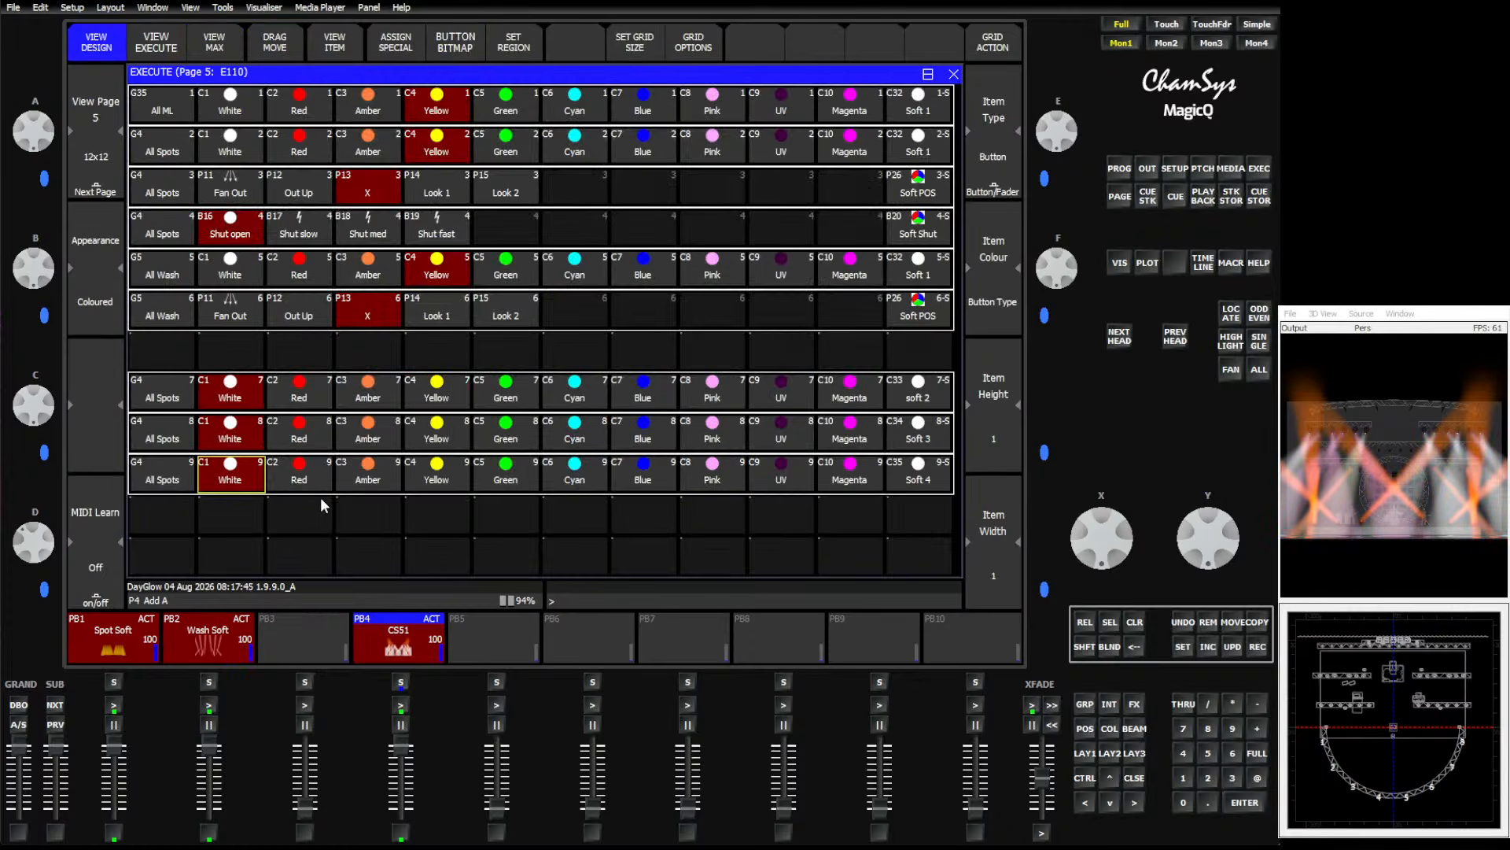
click(617, 401)
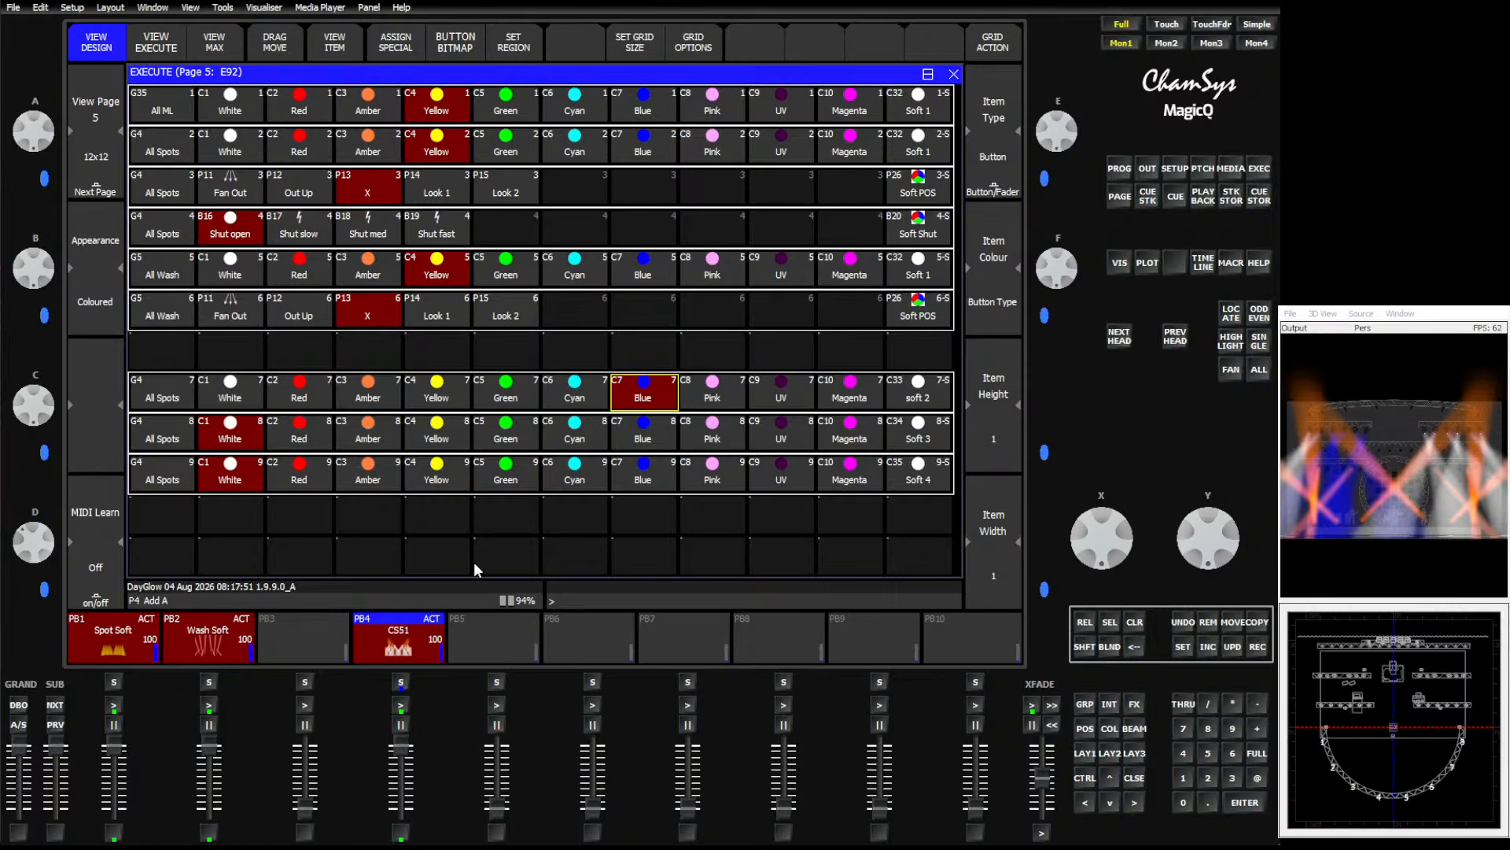
click(301, 475)
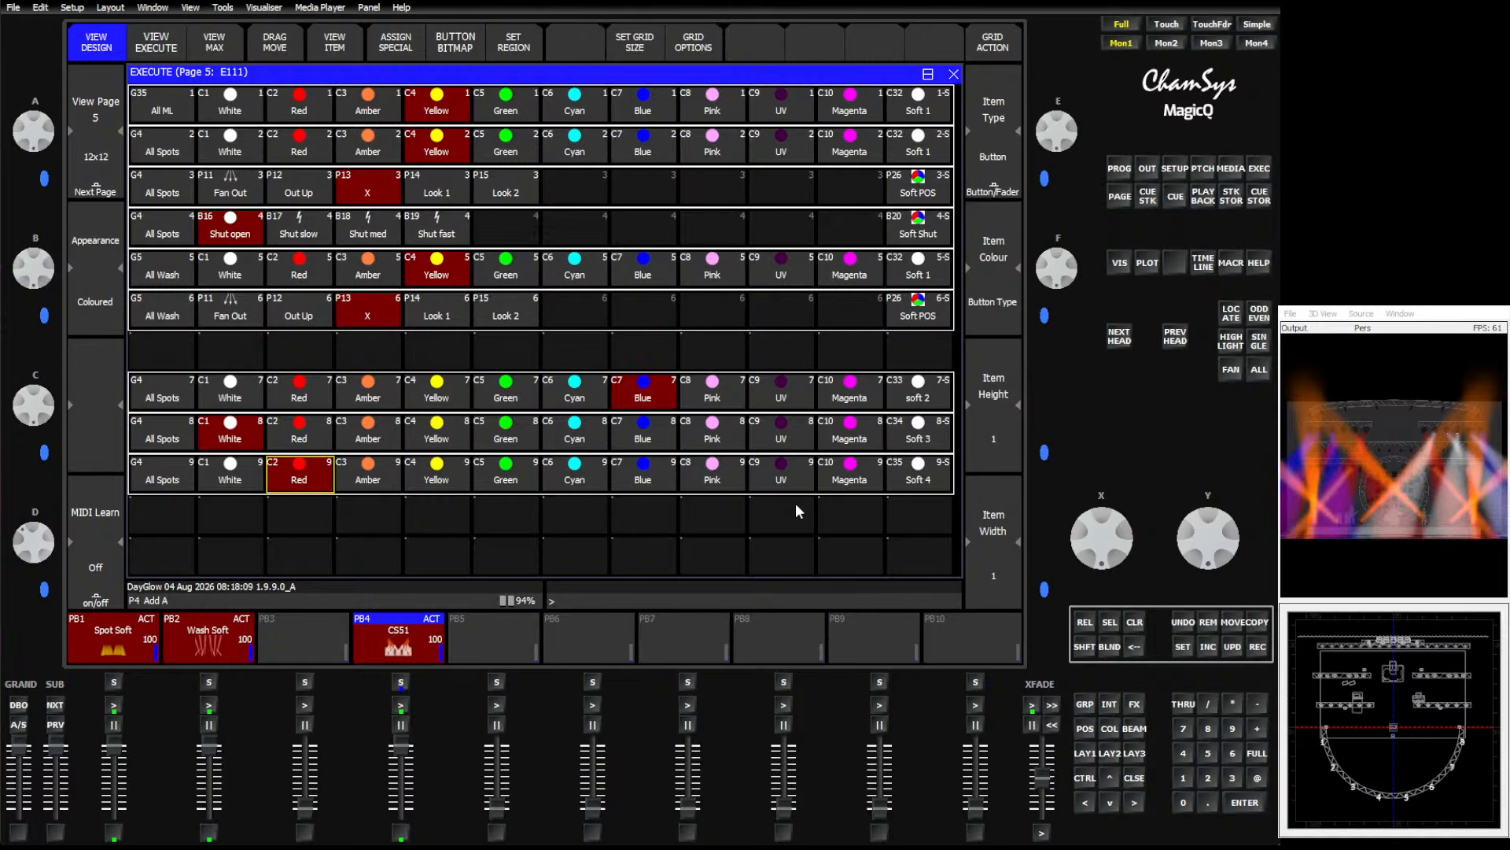
drag(1042, 779, 1043, 826)
click(440, 433)
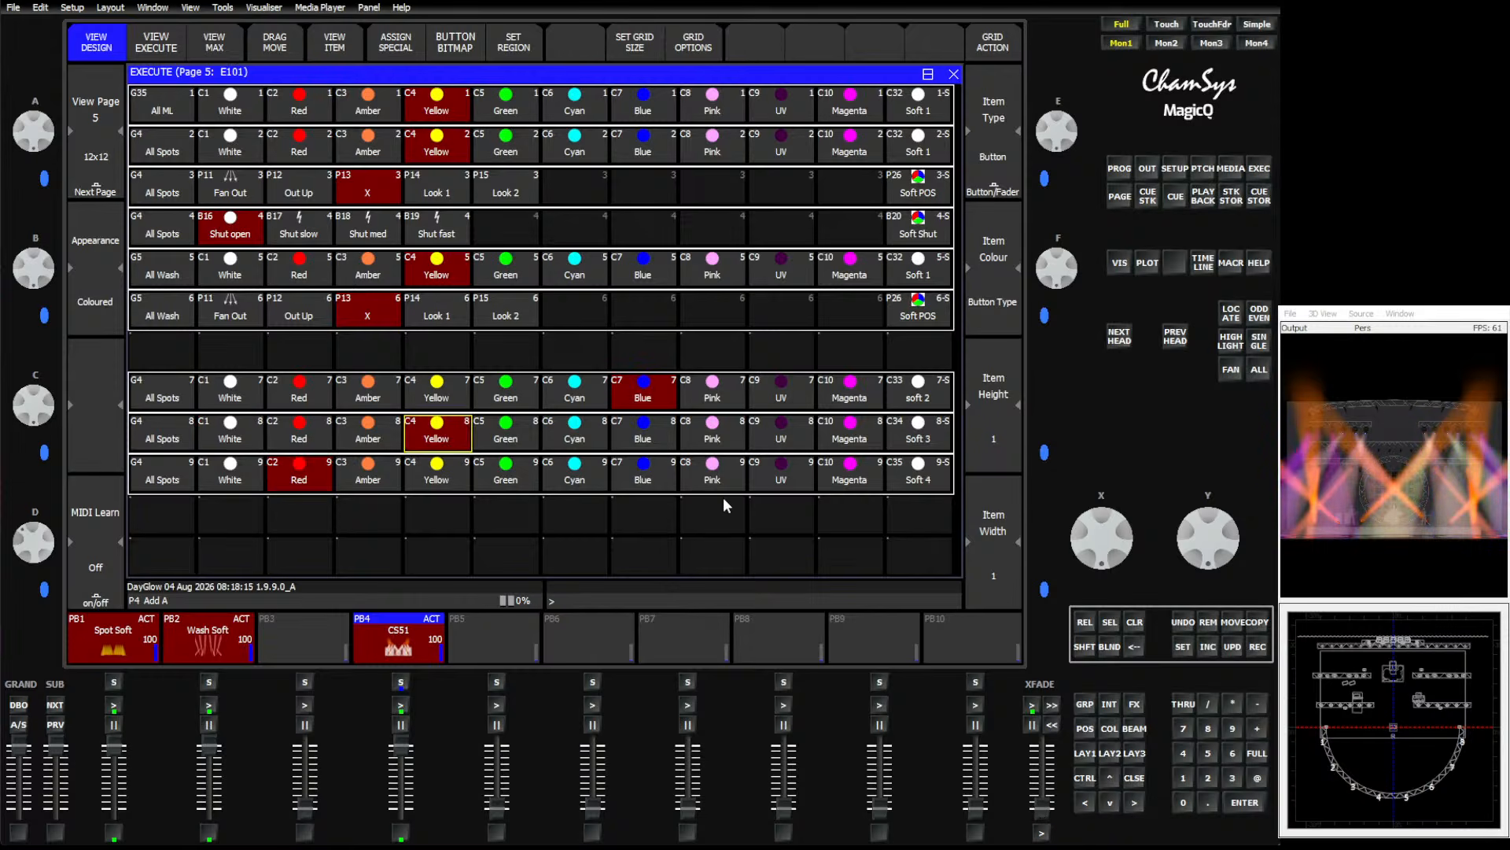
Lower the Wash Soft playback and keep testing pink, yellow, amber and green buttons on the regions.
drag(202, 752, 209, 818)
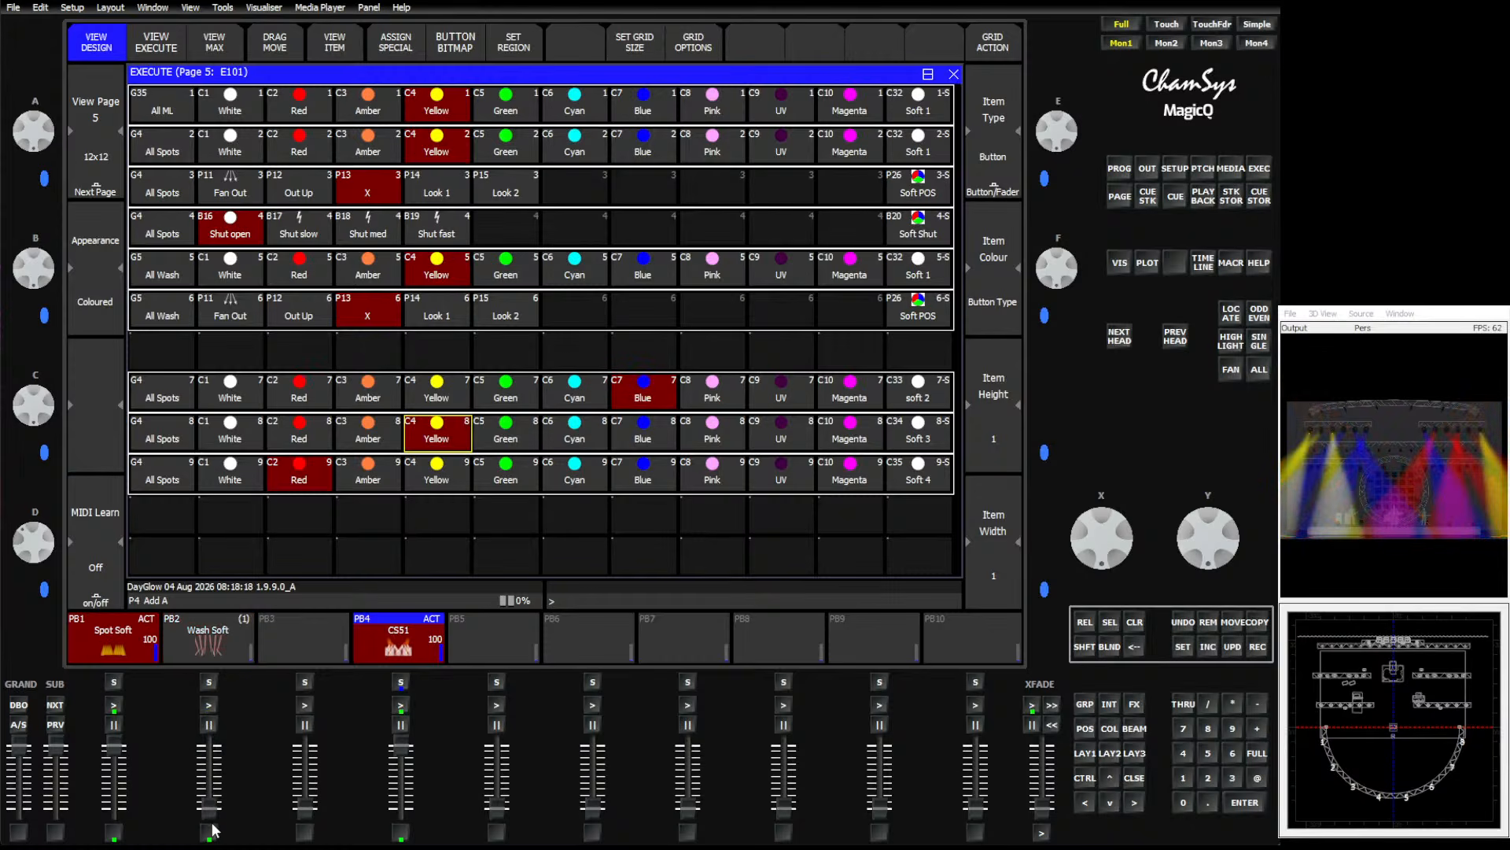
click(721, 427)
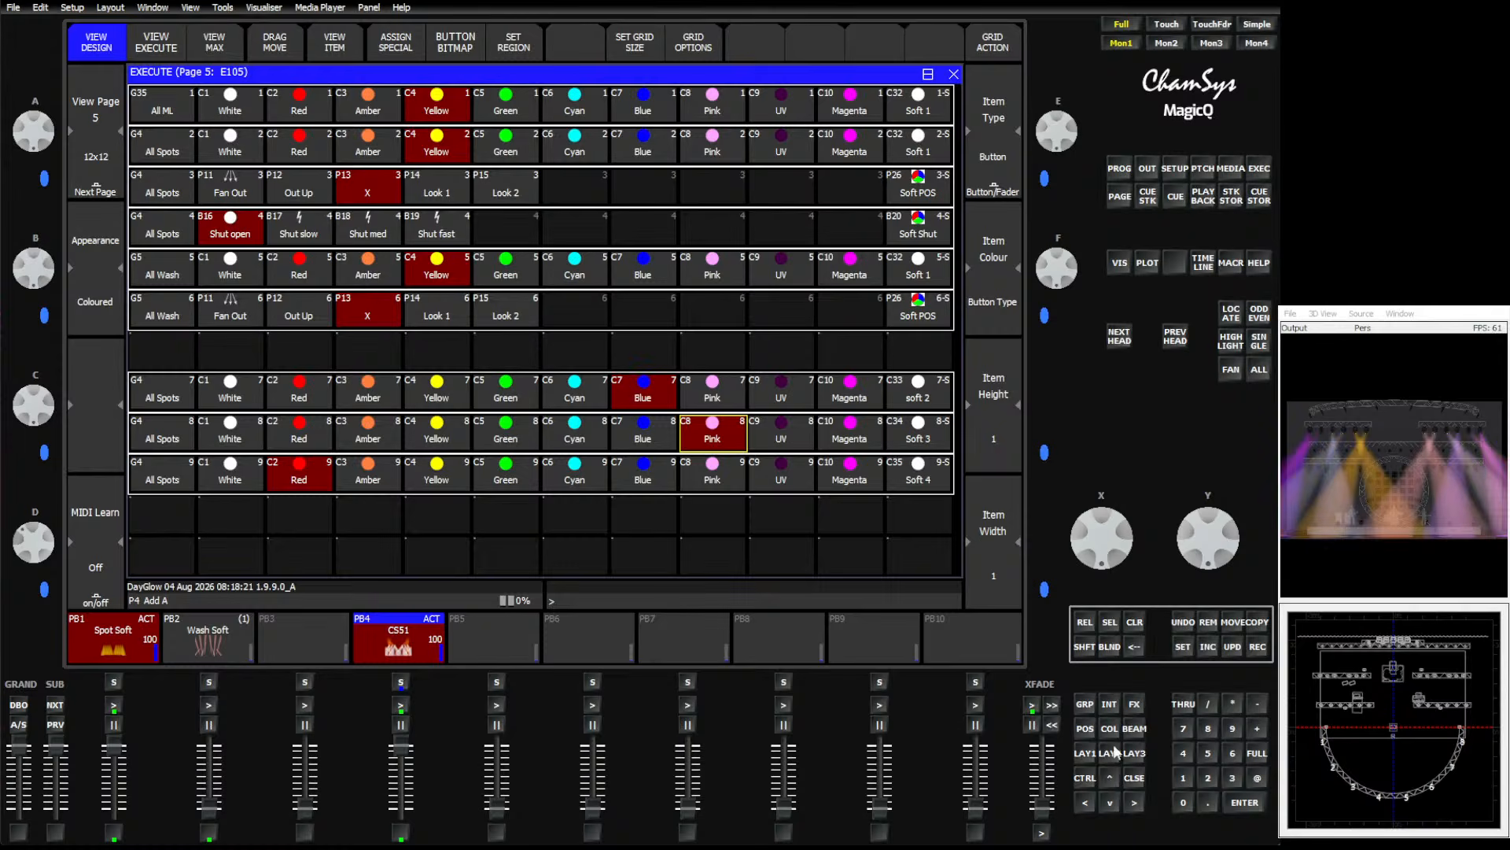
drag(1043, 810, 1043, 743)
click(432, 394)
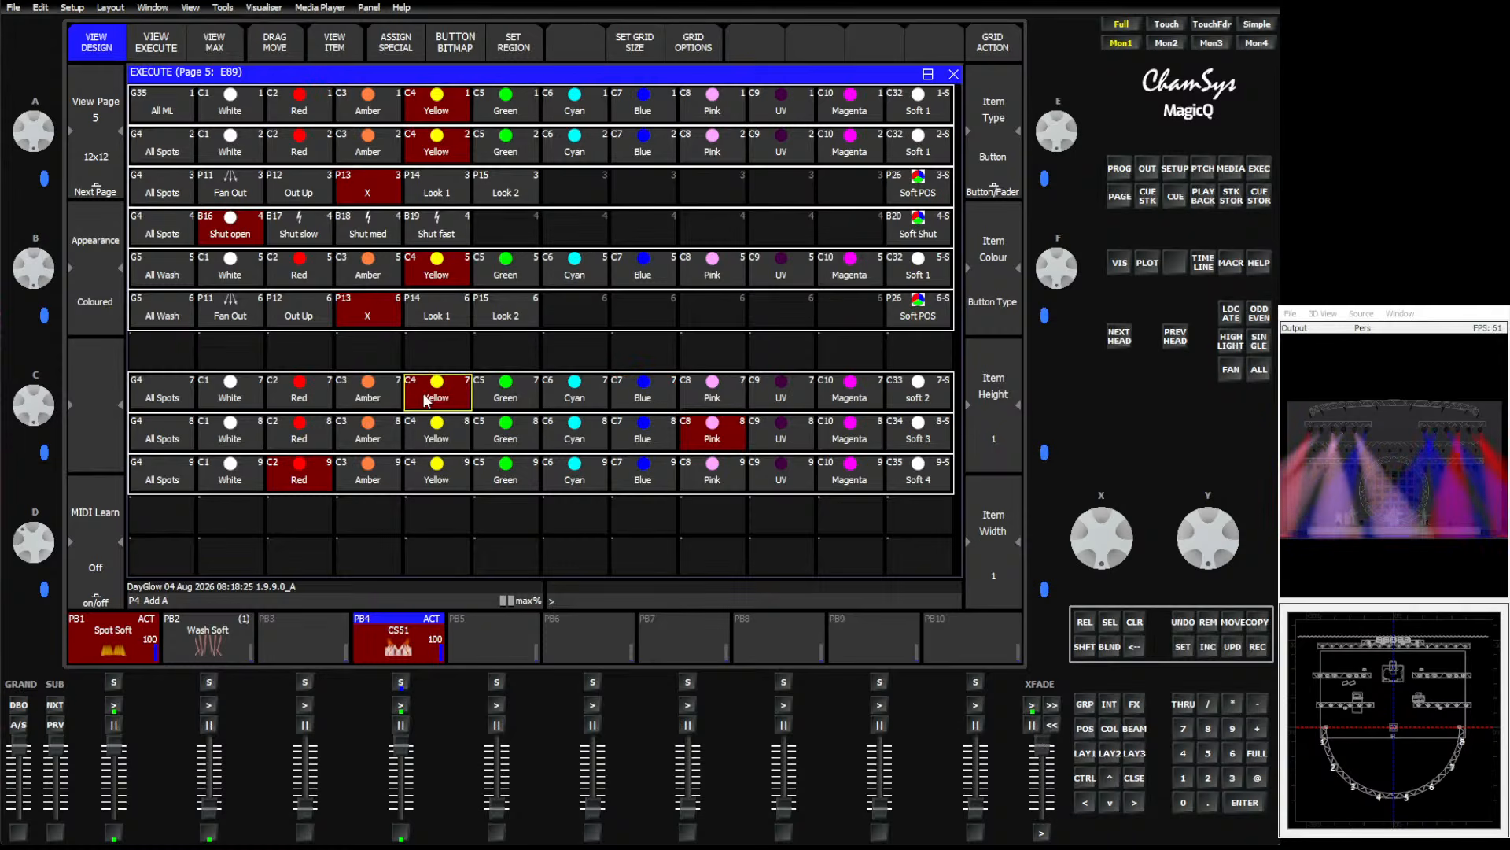
click(363, 432)
click(508, 470)
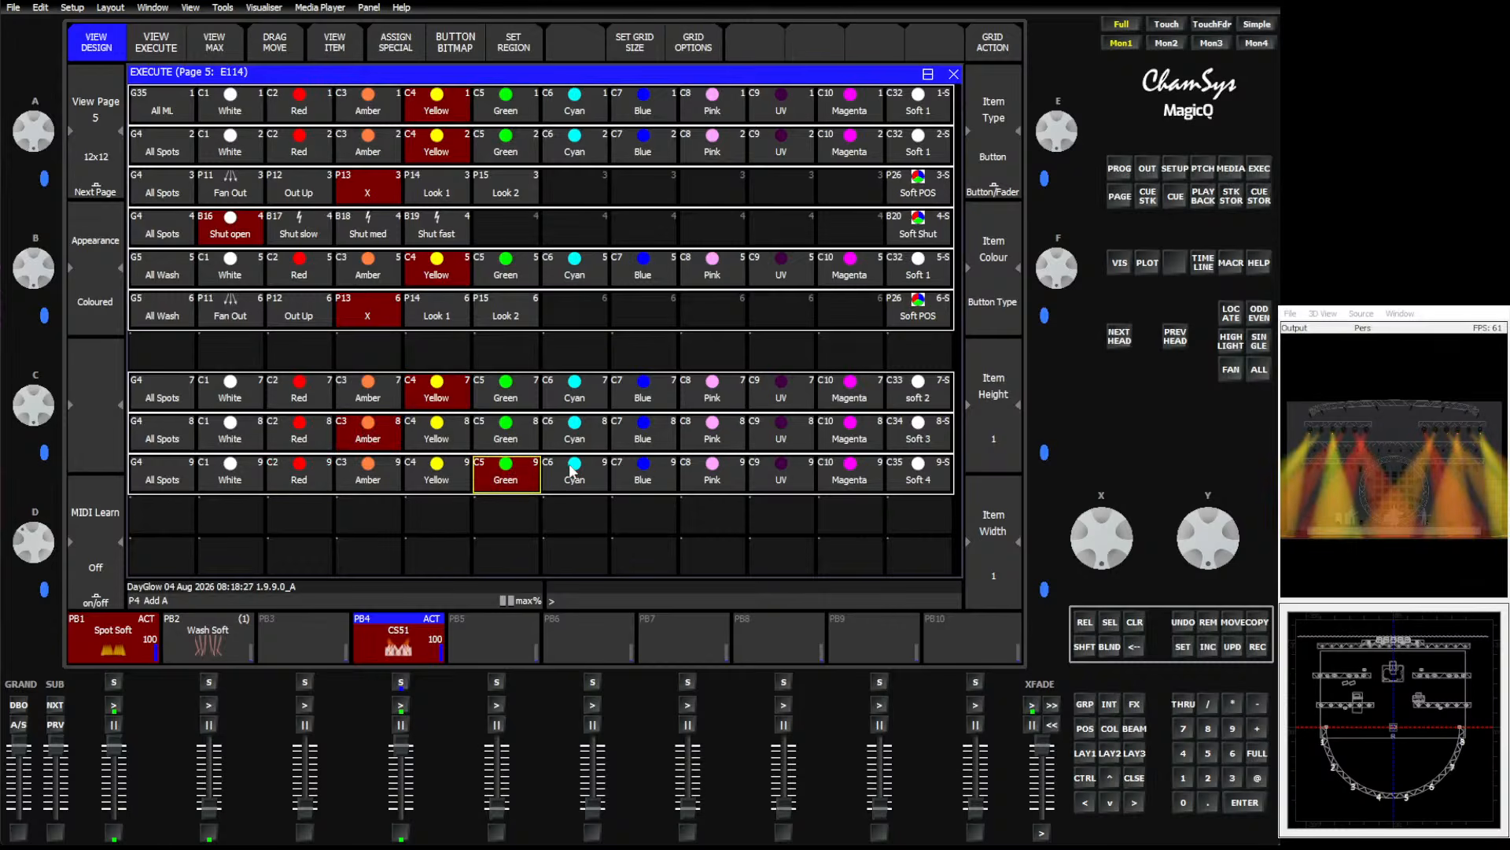
Trigger the blue button on the second region and move the crossfade fader.
click(661, 425)
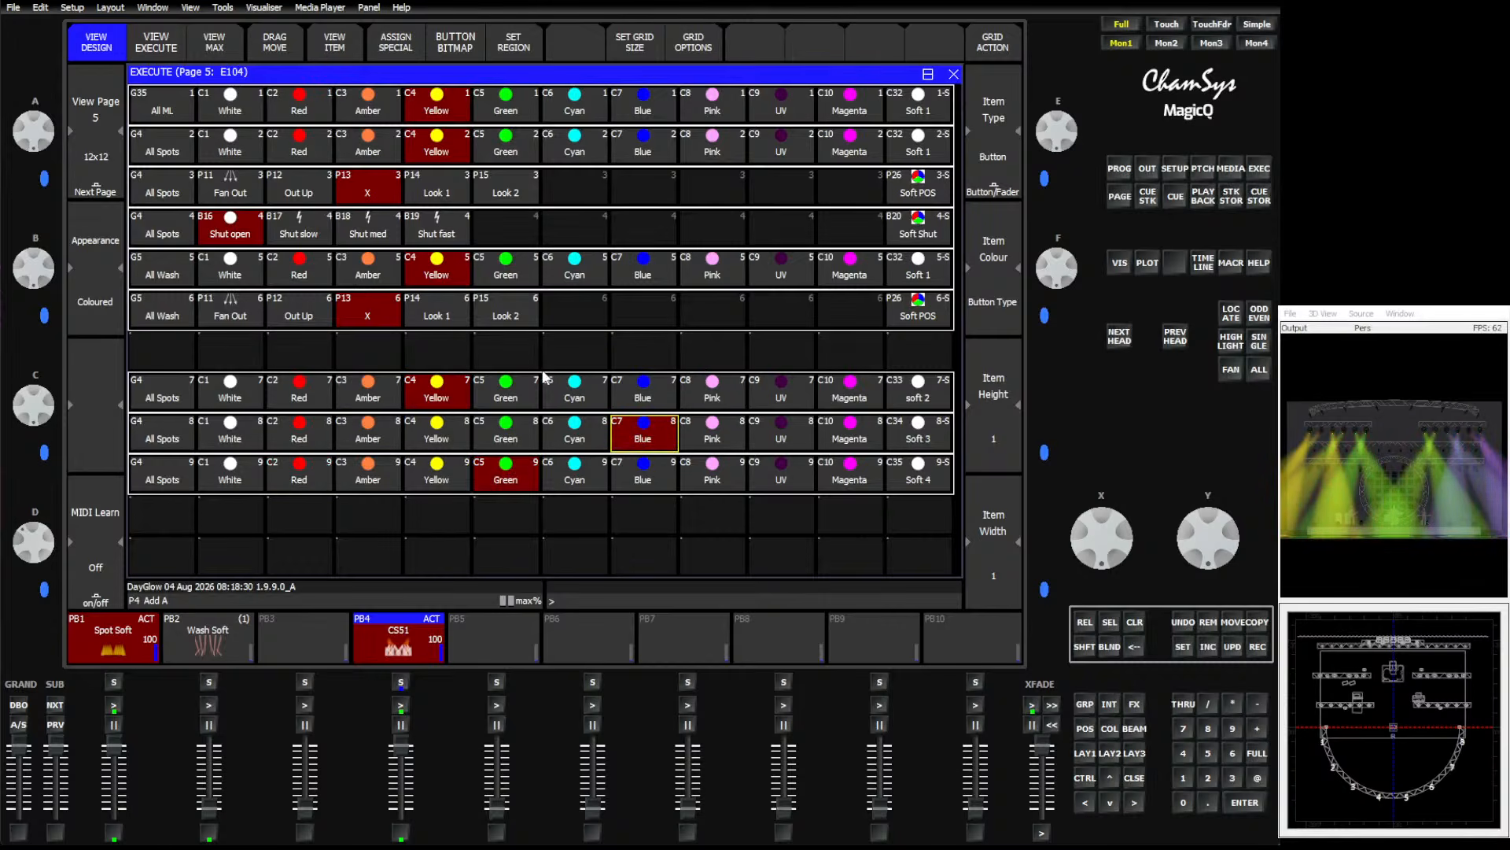
drag(1042, 747, 1040, 782)
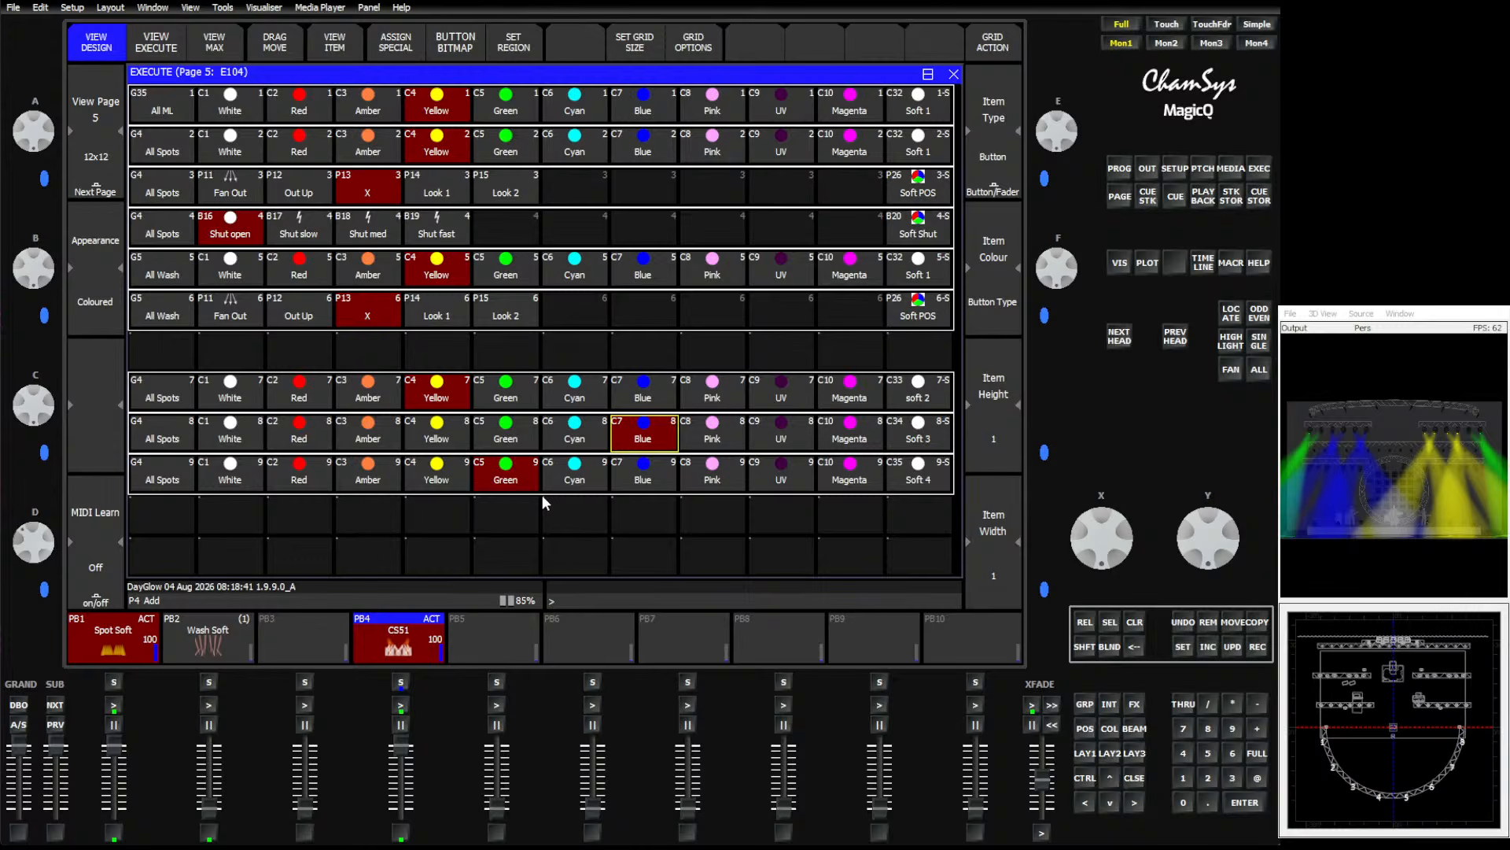
Select the All Spots group and pull playback 4's fader down to zero.
click(1084, 705)
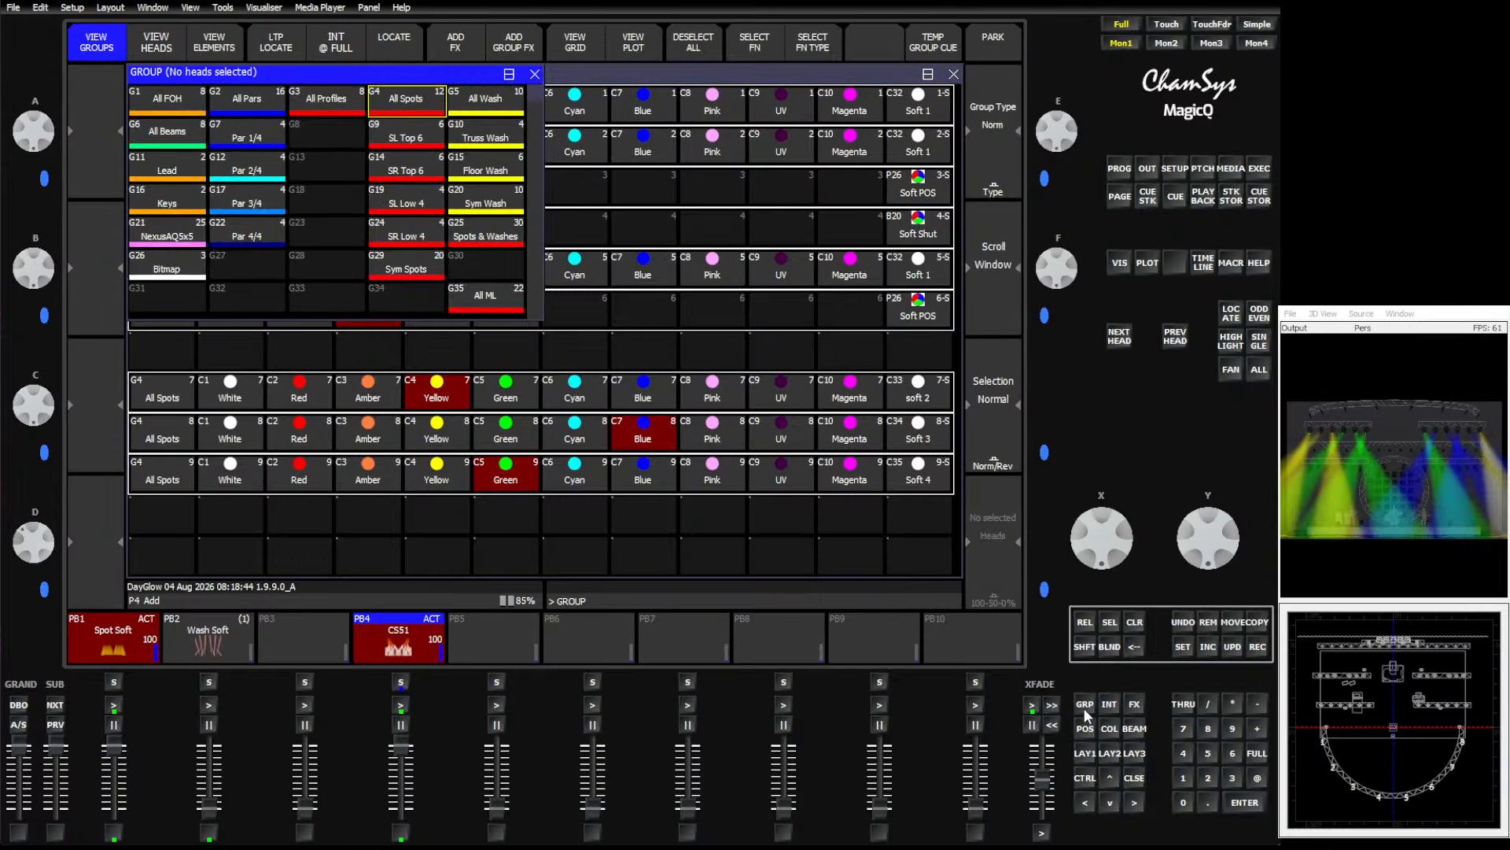
click(408, 97)
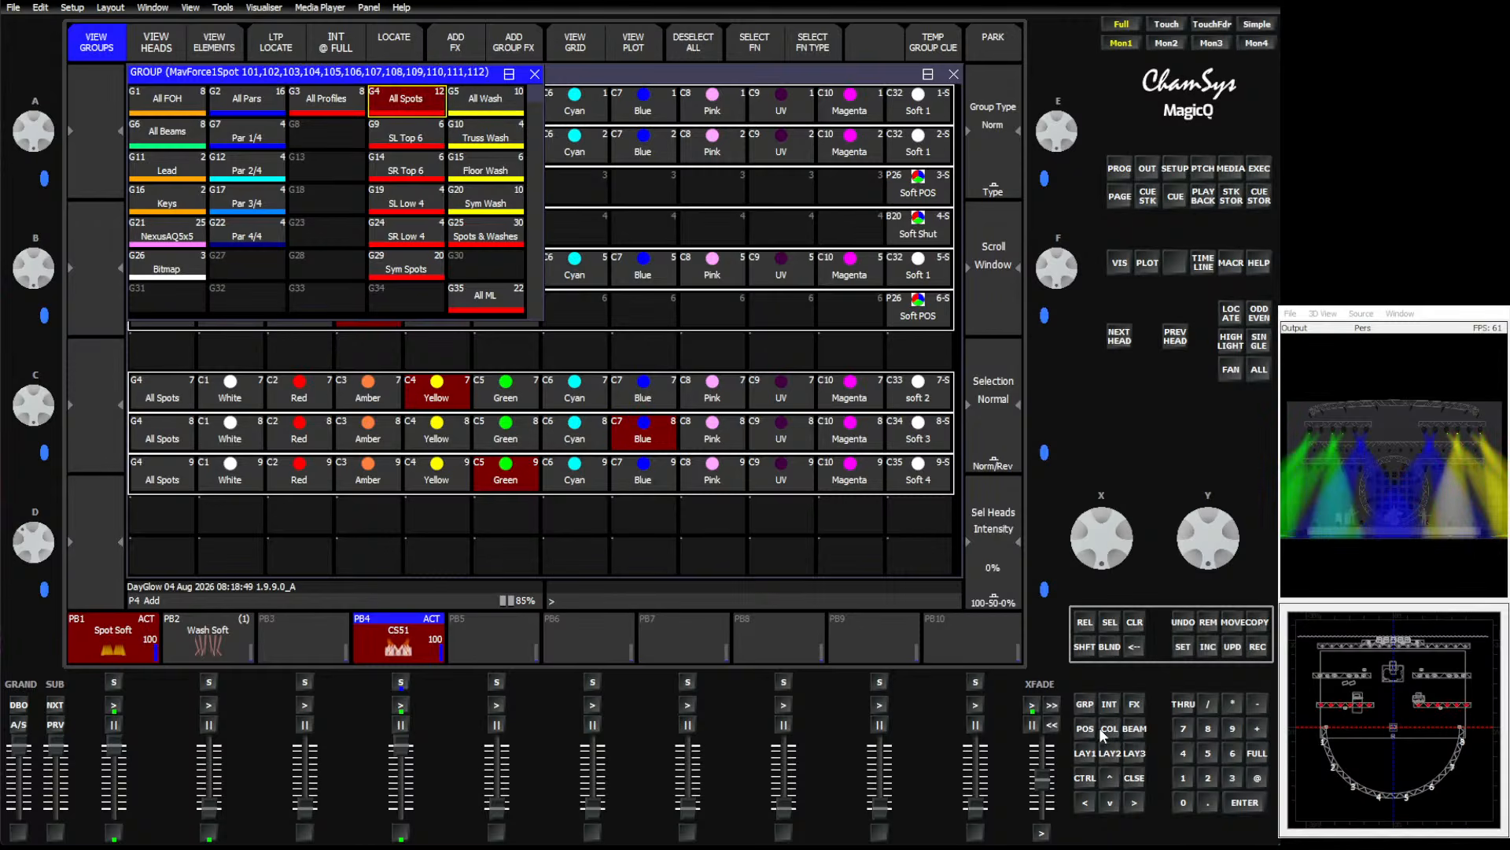
drag(400, 744, 401, 807)
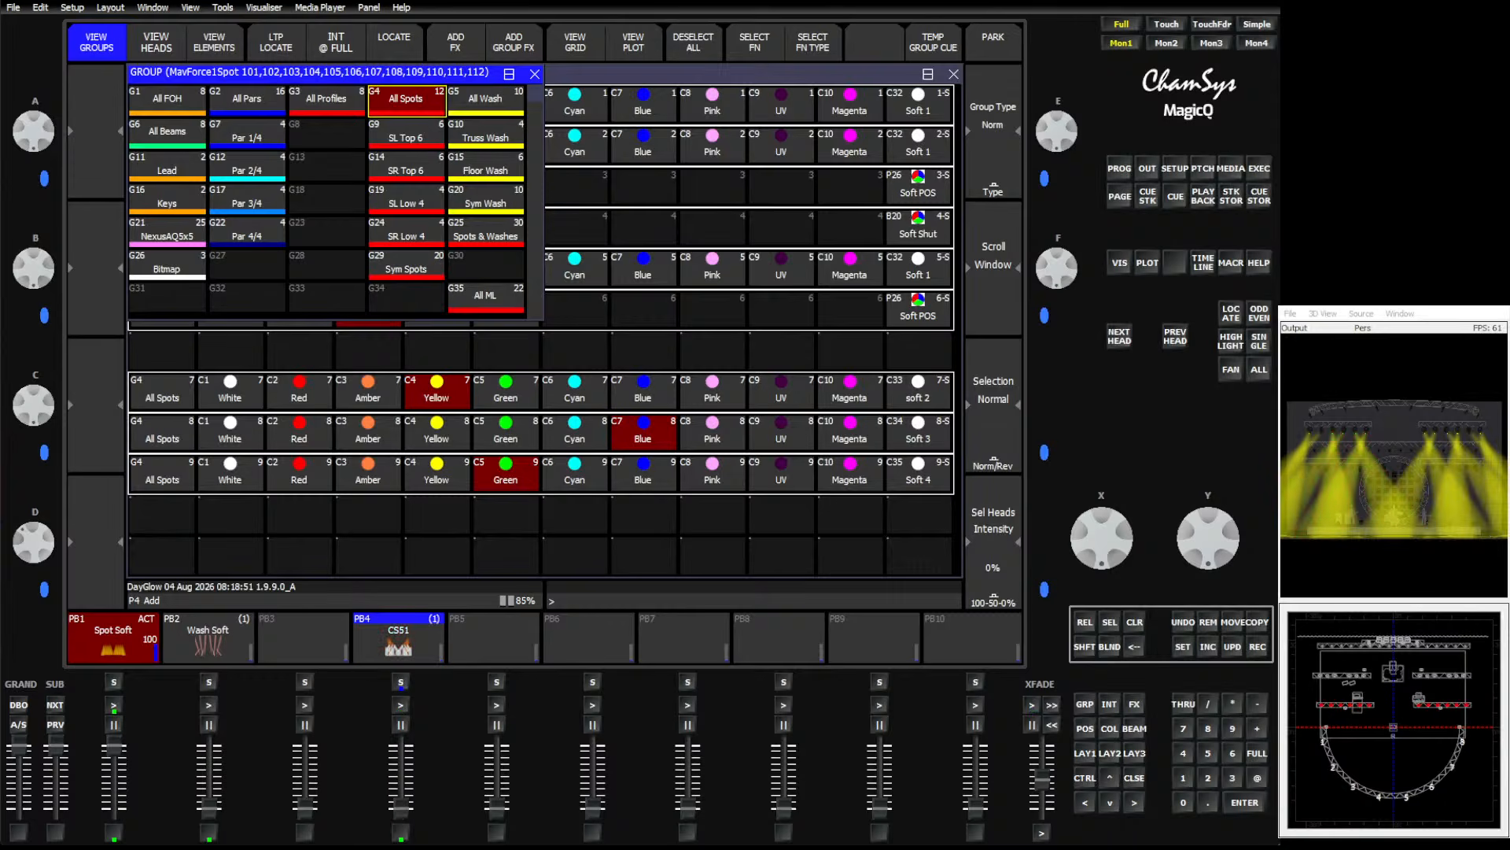
Apply the Soft 1 colour palette to the spots and record it as a cue on playback 9.
click(1108, 729)
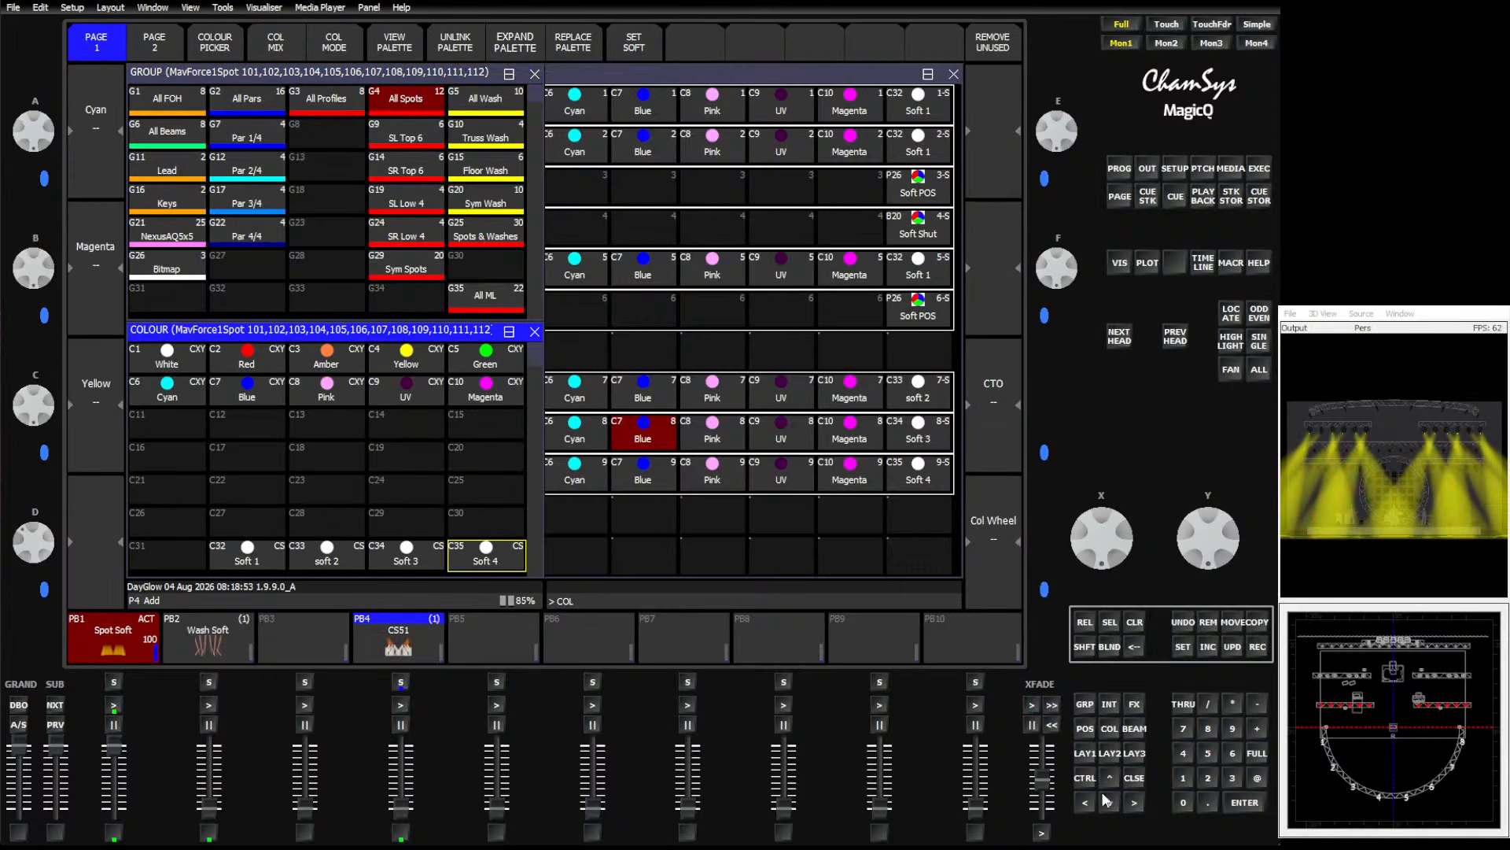
click(1234, 777)
click(272, 564)
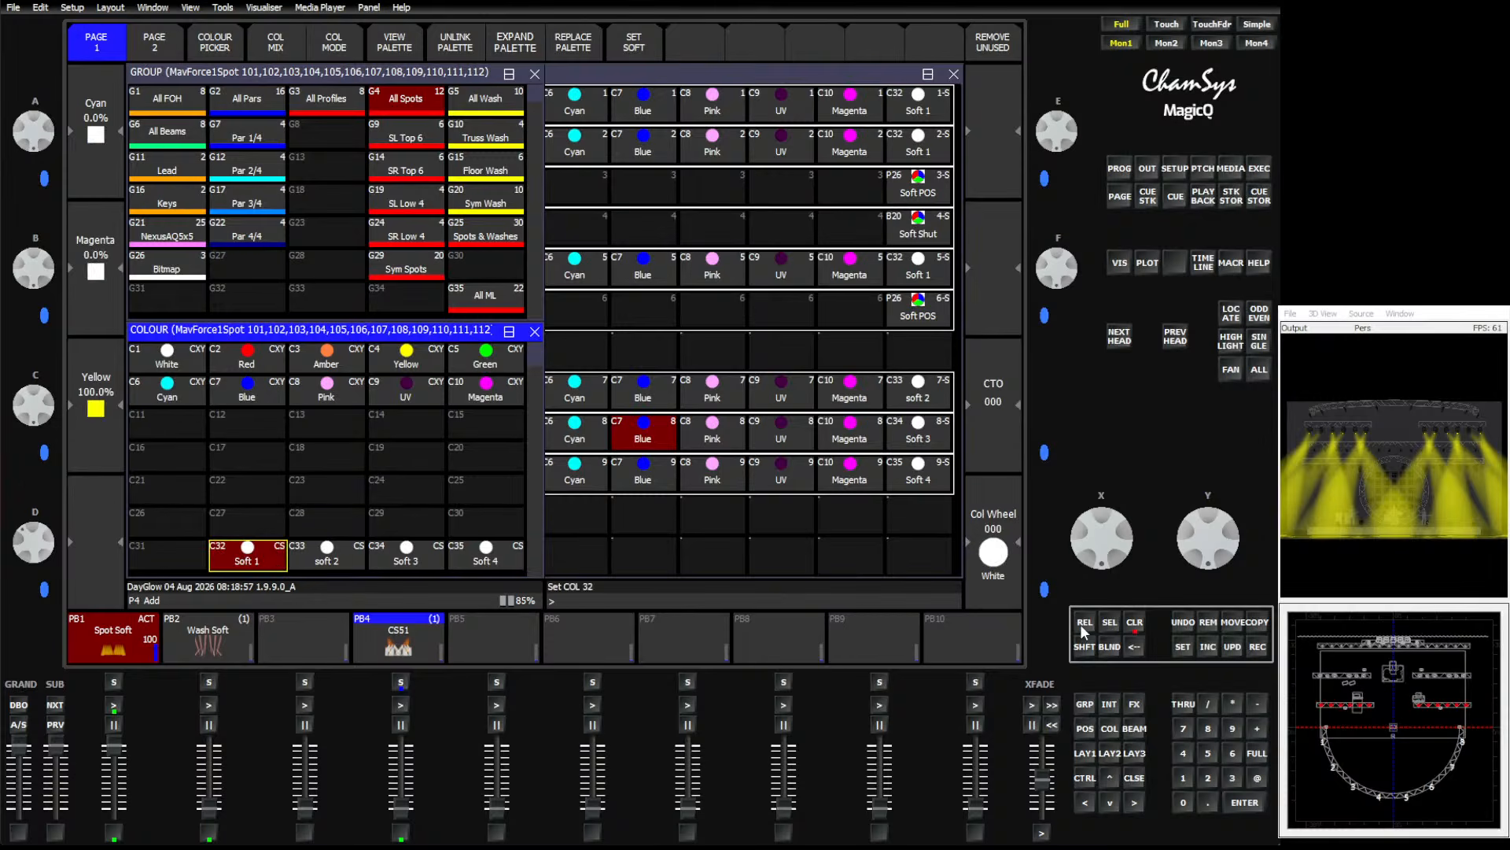
click(1257, 645)
click(838, 637)
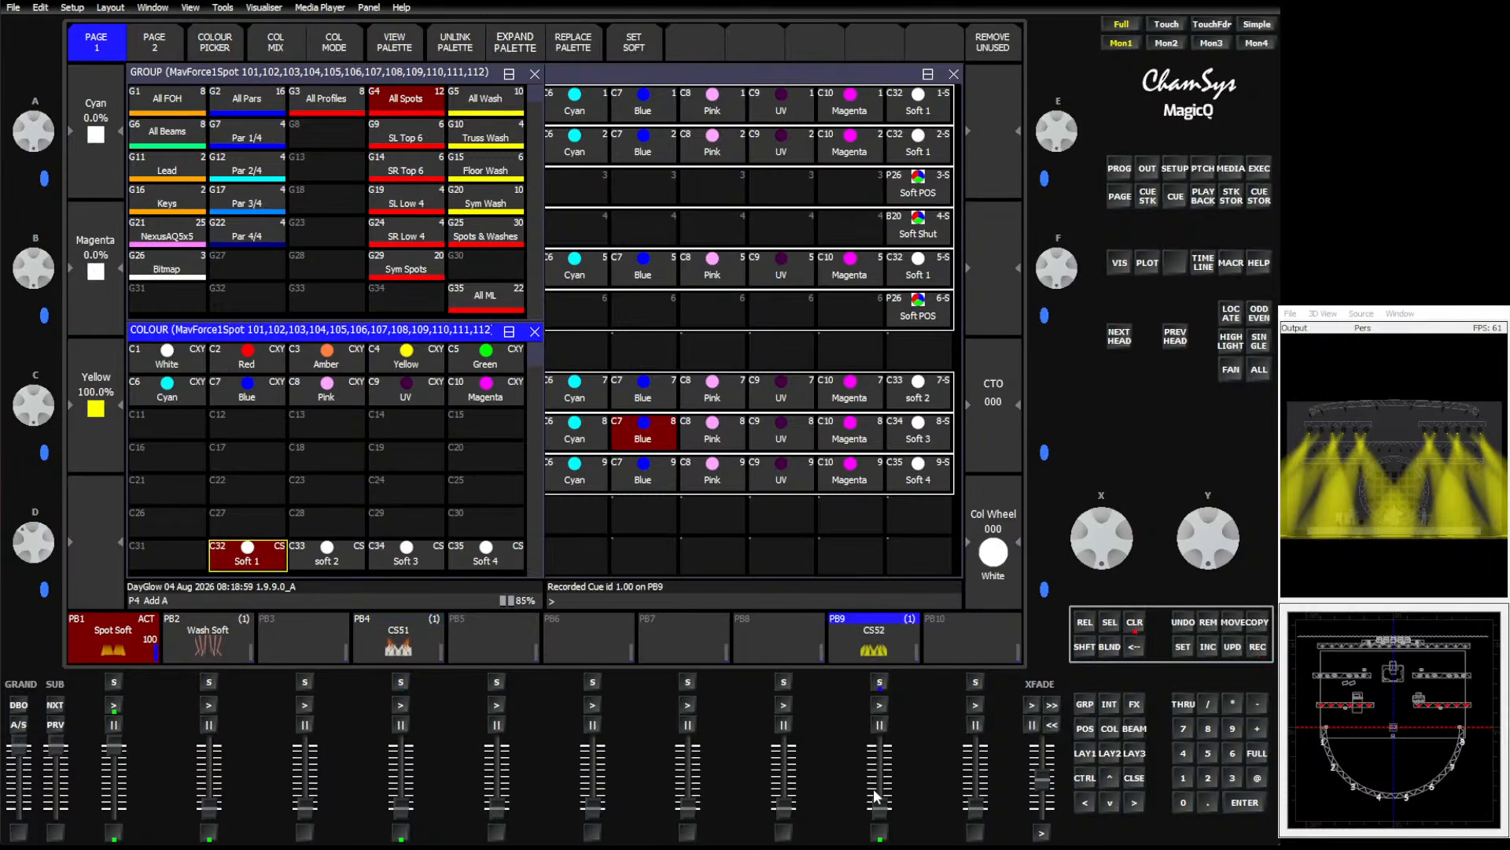
Activate playback 9, clear the programmer and close the group and colour windows.
click(879, 705)
click(1134, 621)
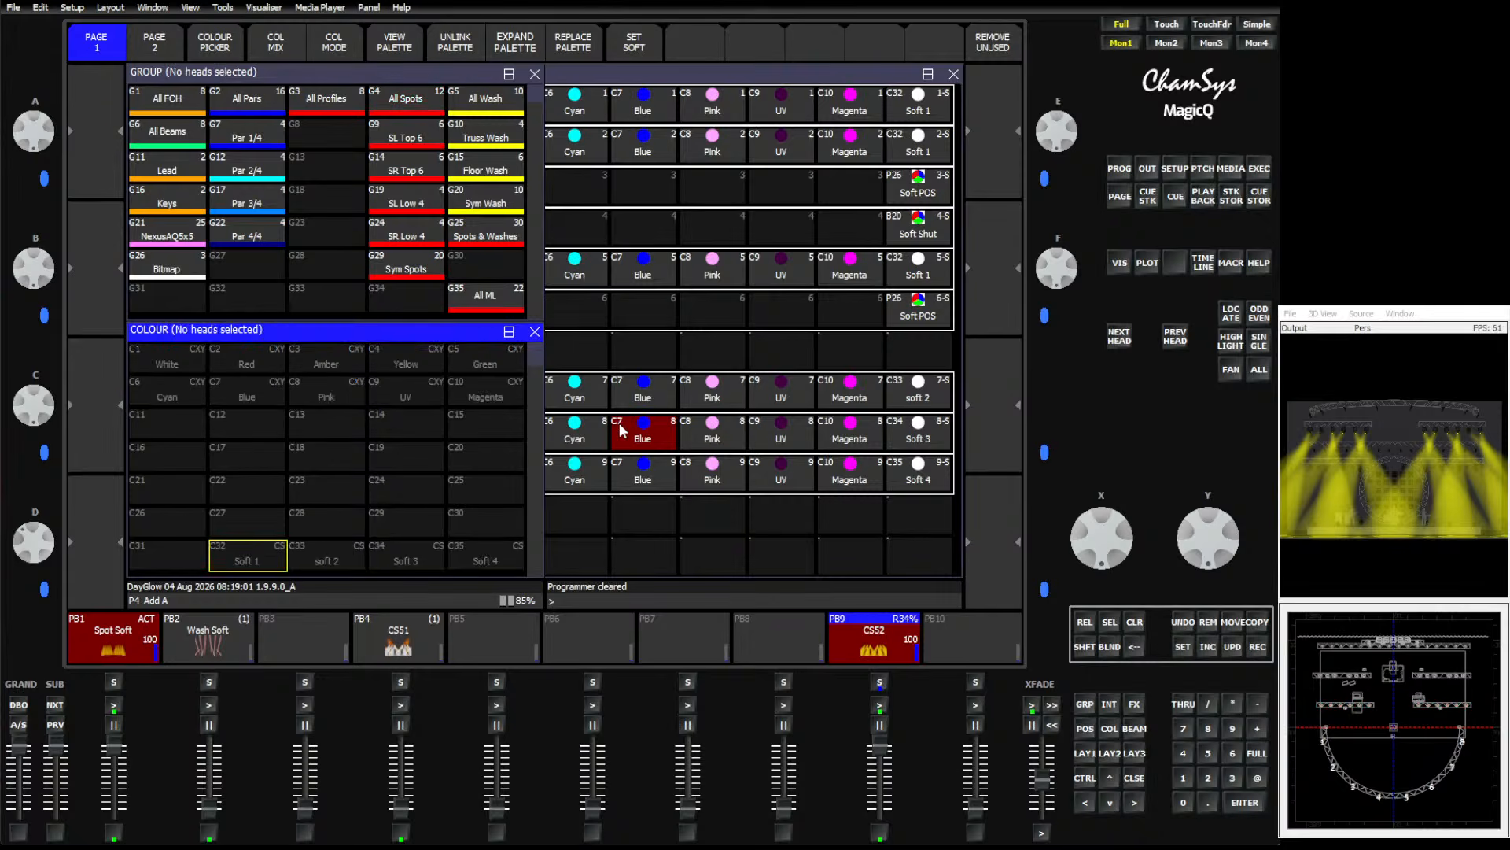
click(629, 78)
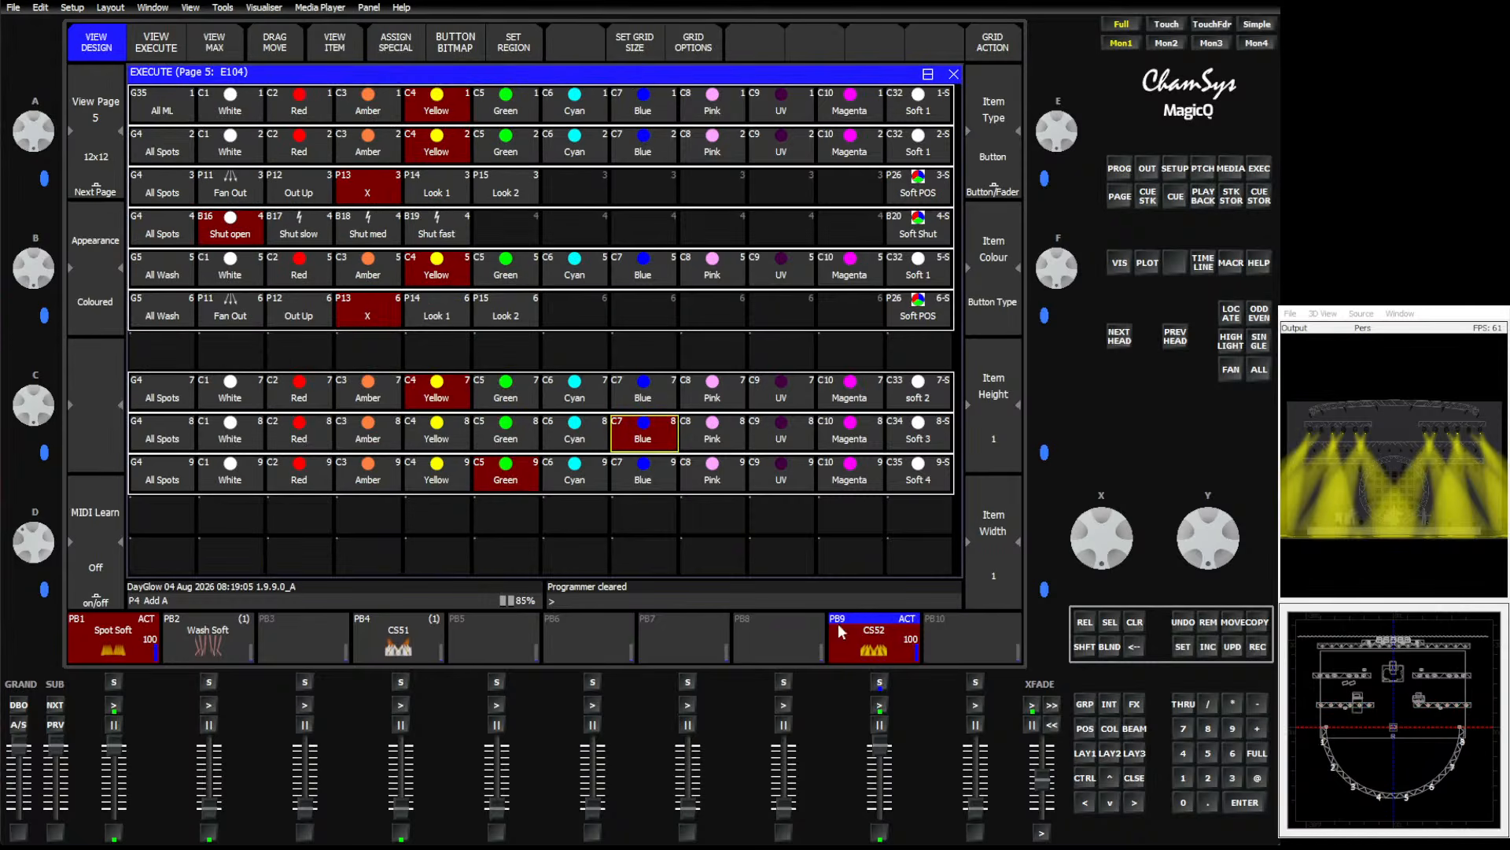
Test blue, amber and red buttons on the top region over playback 9 while adjusting the crossfade fader.
click(637, 115)
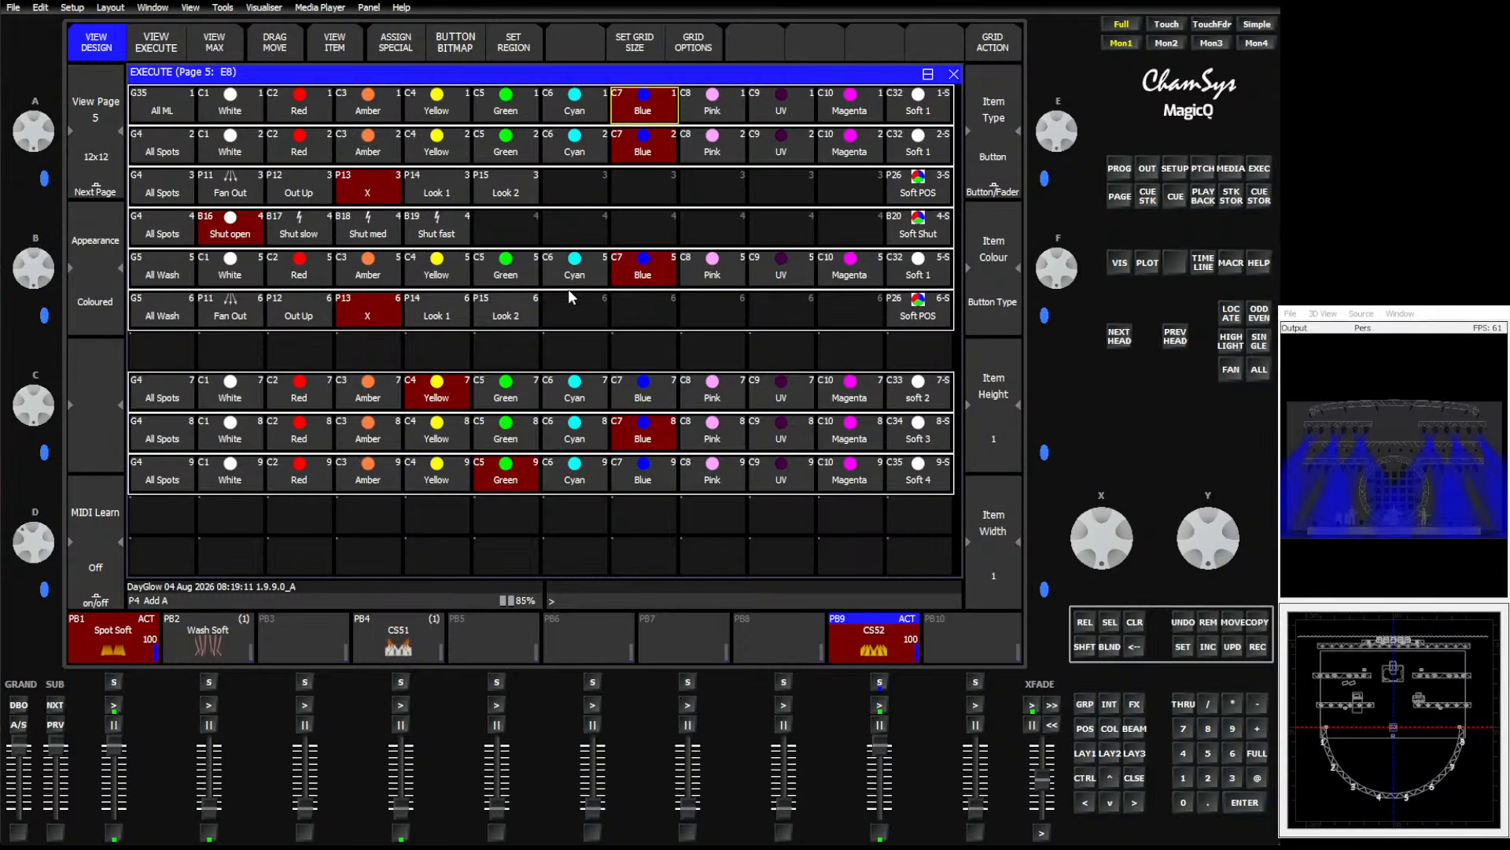
click(362, 118)
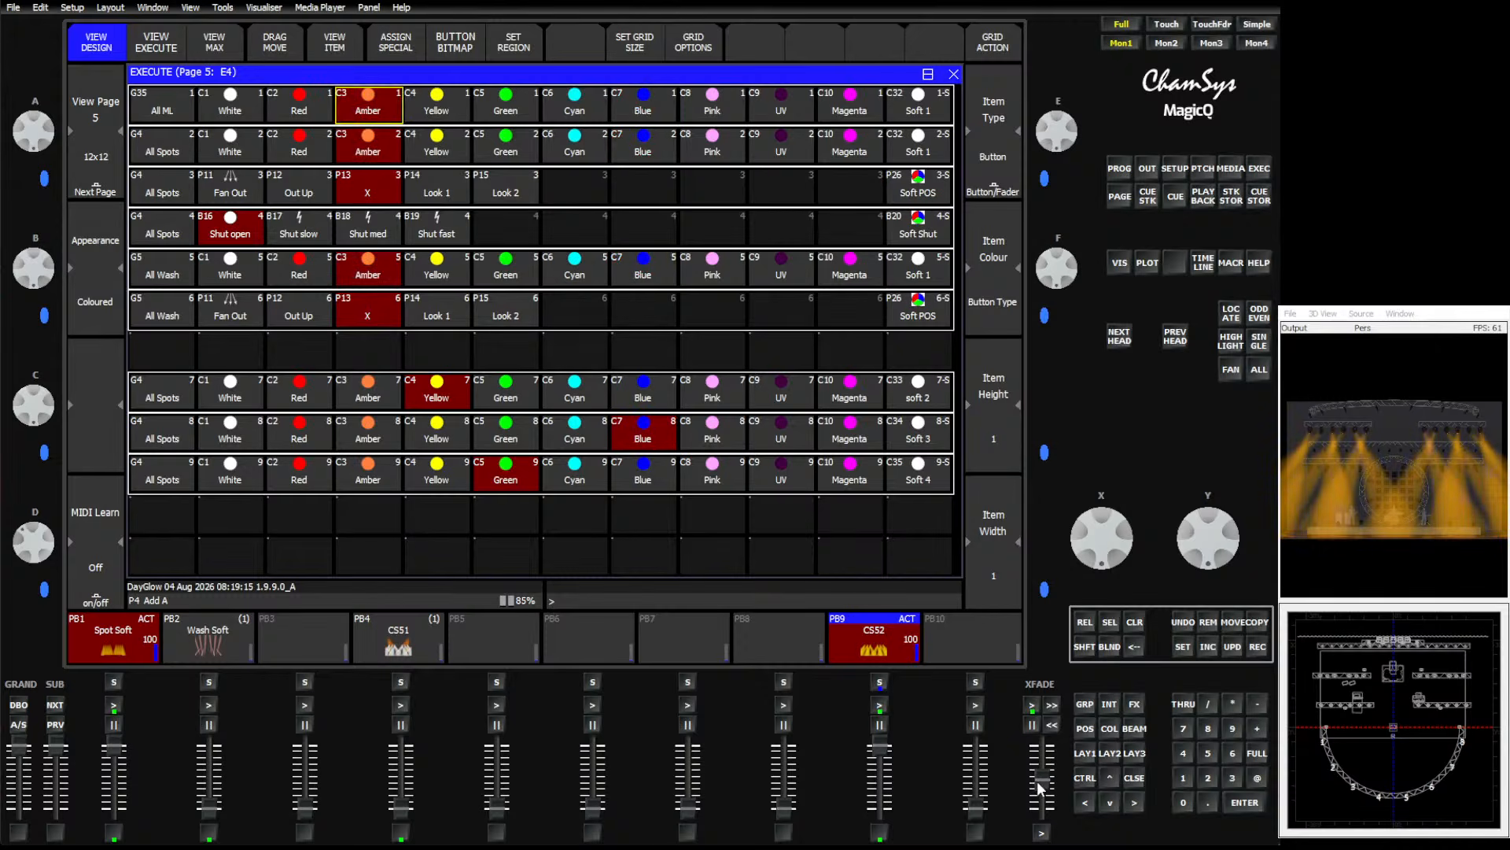
drag(1039, 780, 1039, 800)
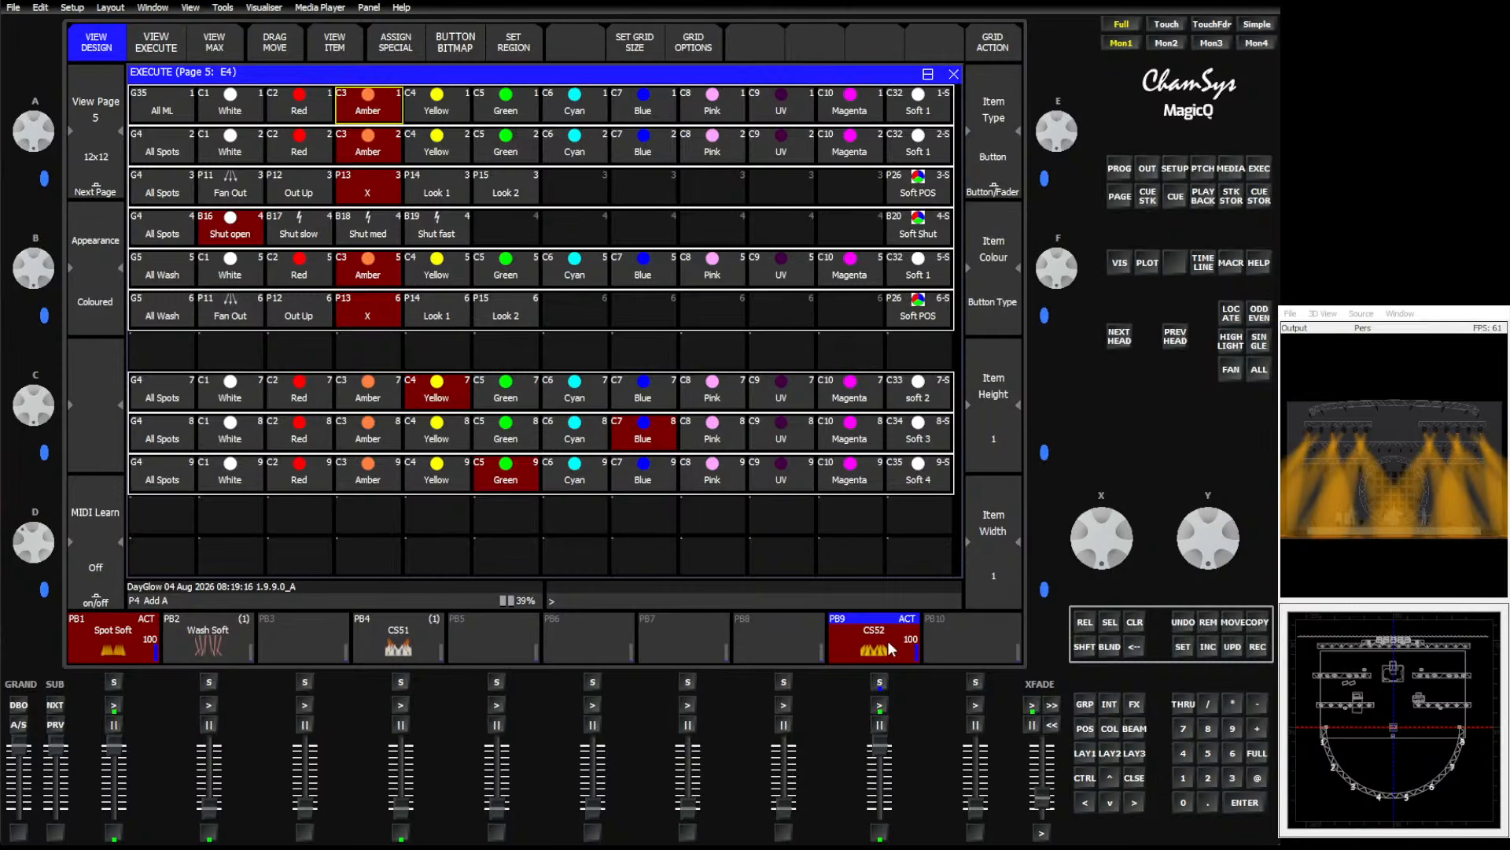
click(277, 93)
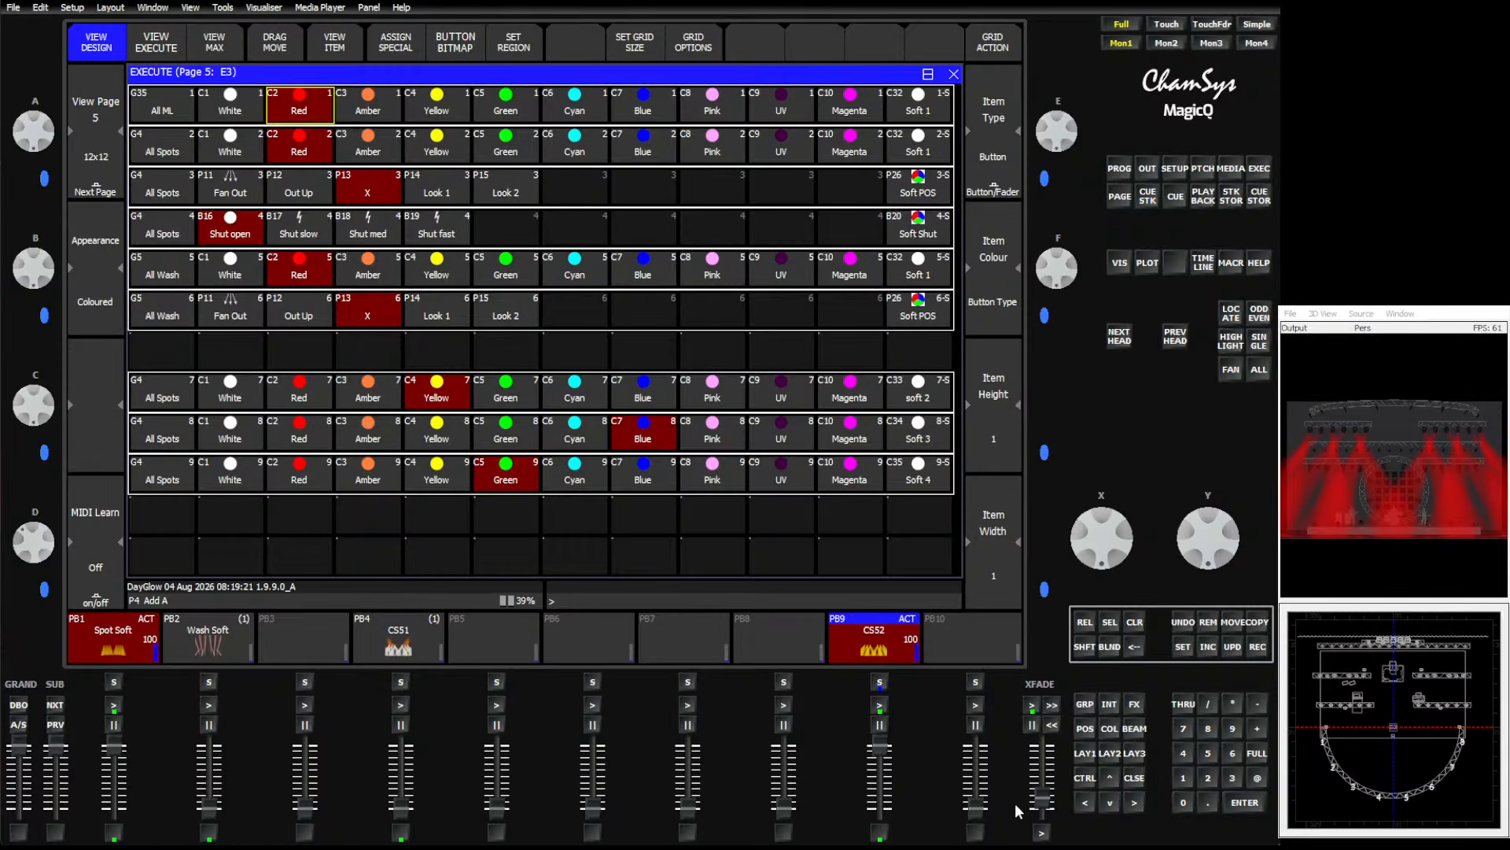
drag(1041, 799, 1041, 751)
click(634, 101)
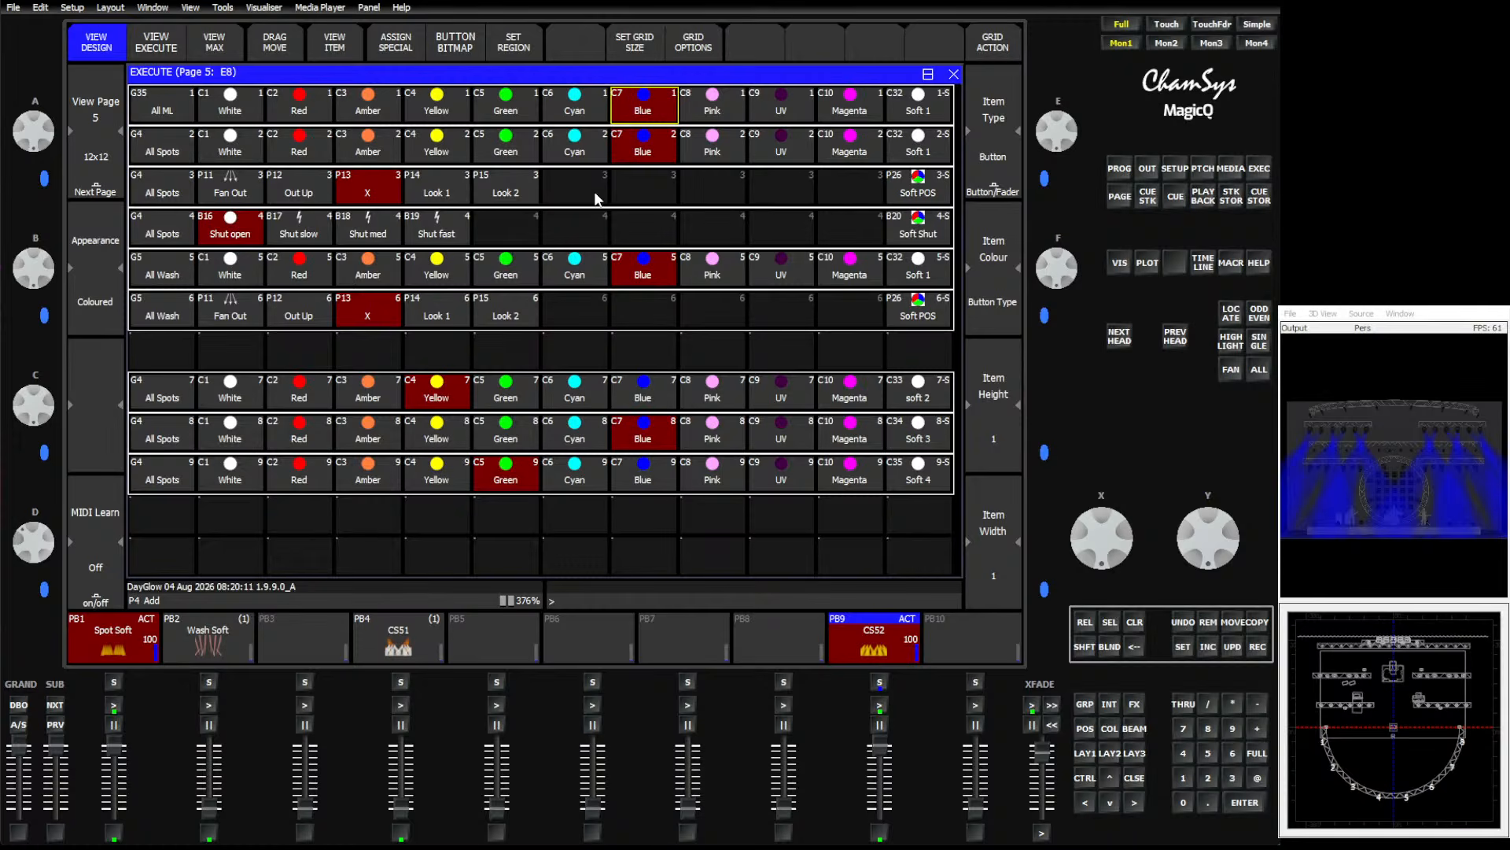
Open the Spot Soft cue on playback 1 and inspect its strobe and colour values for the spots.
click(125, 633)
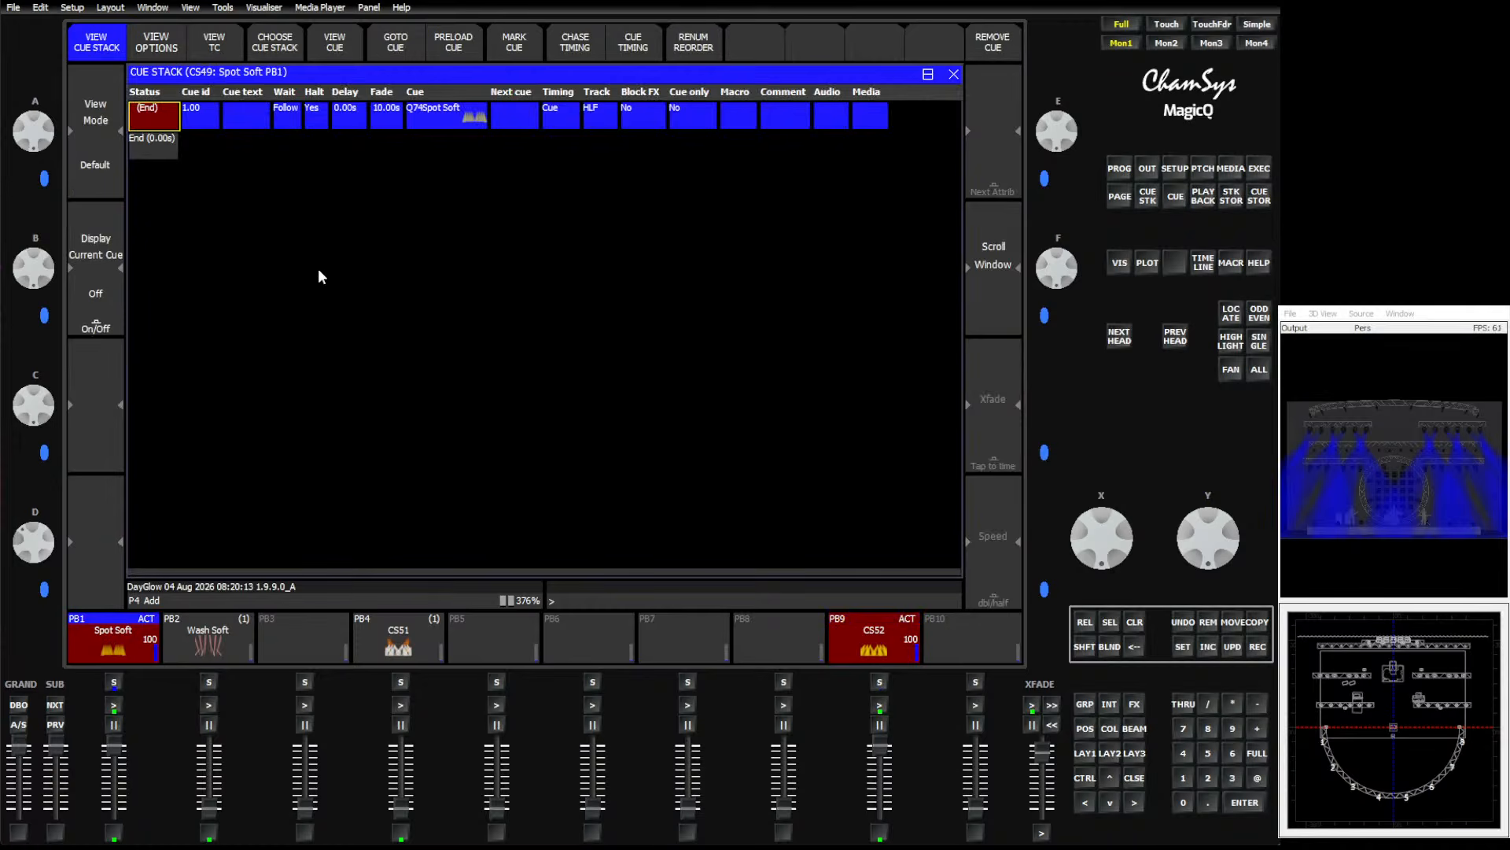
click(334, 49)
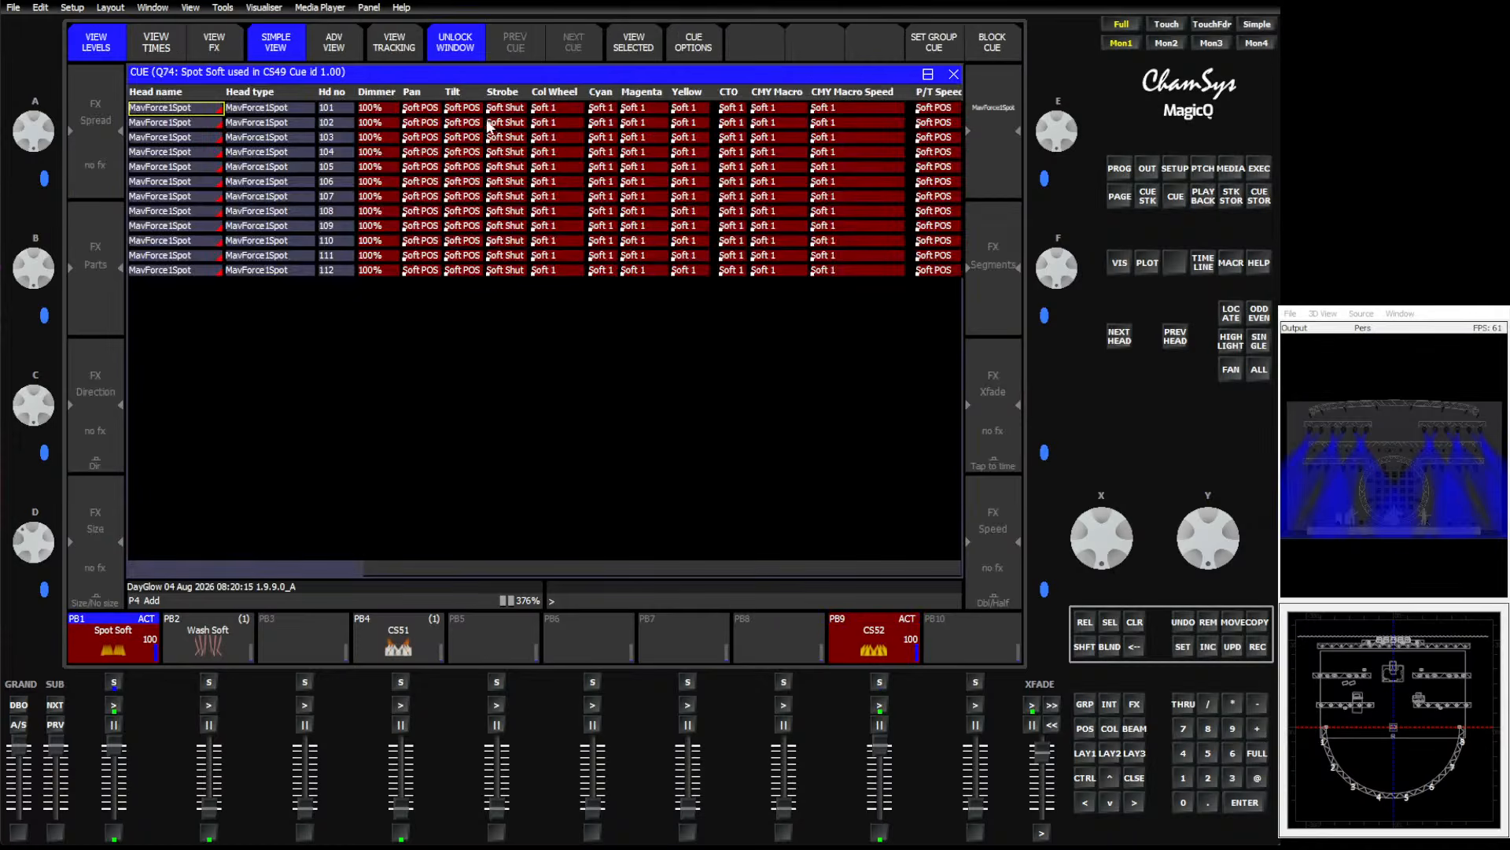
drag(492, 124, 691, 240)
drag(538, 122, 897, 255)
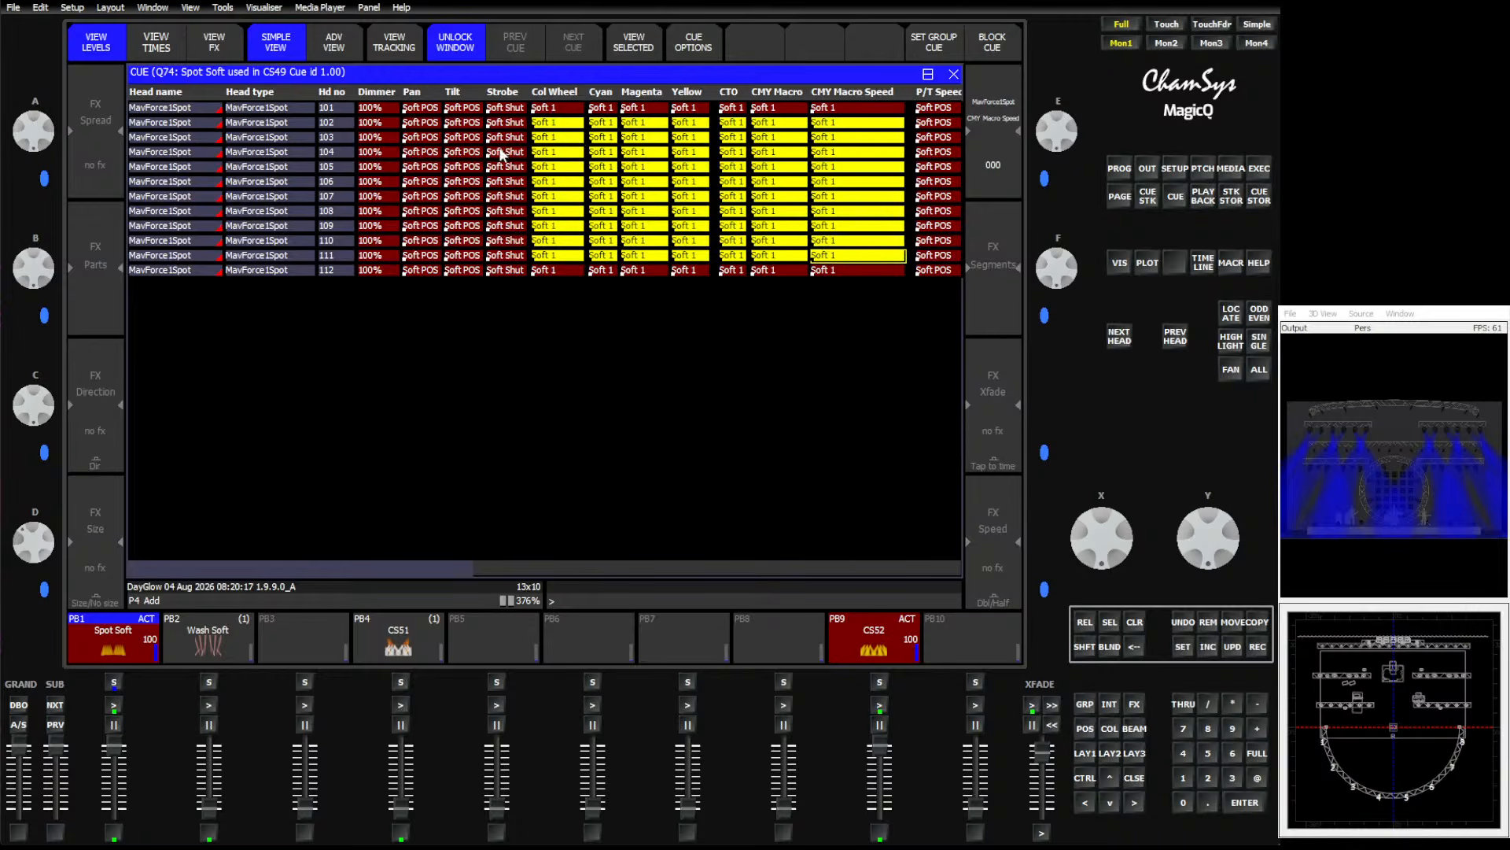
click(1134, 779)
Return to the Execute page and apply the Yellow colour palette to the All Spots group.
click(1260, 168)
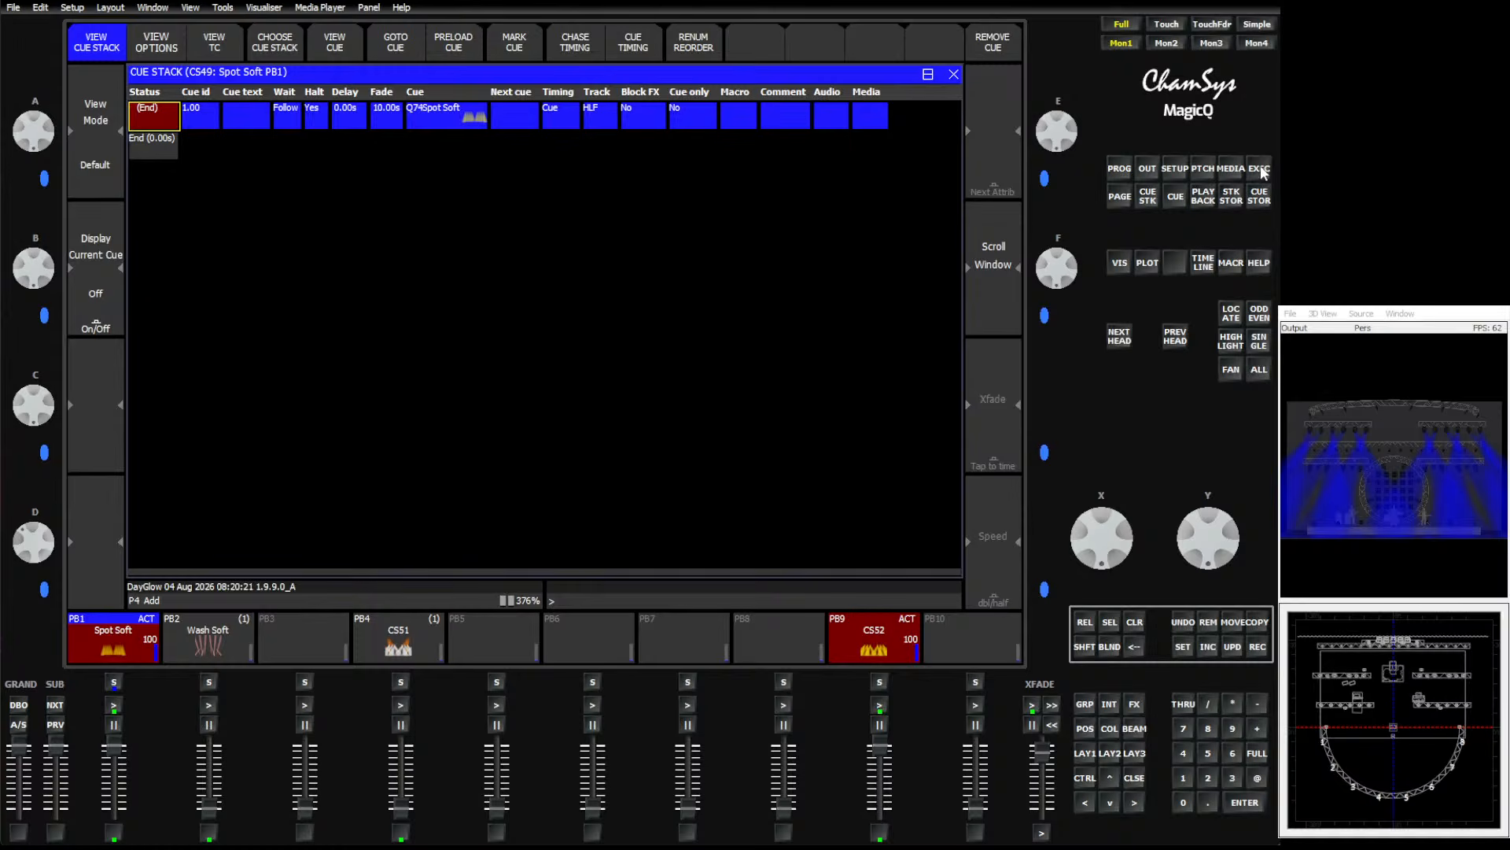
click(429, 138)
click(445, 77)
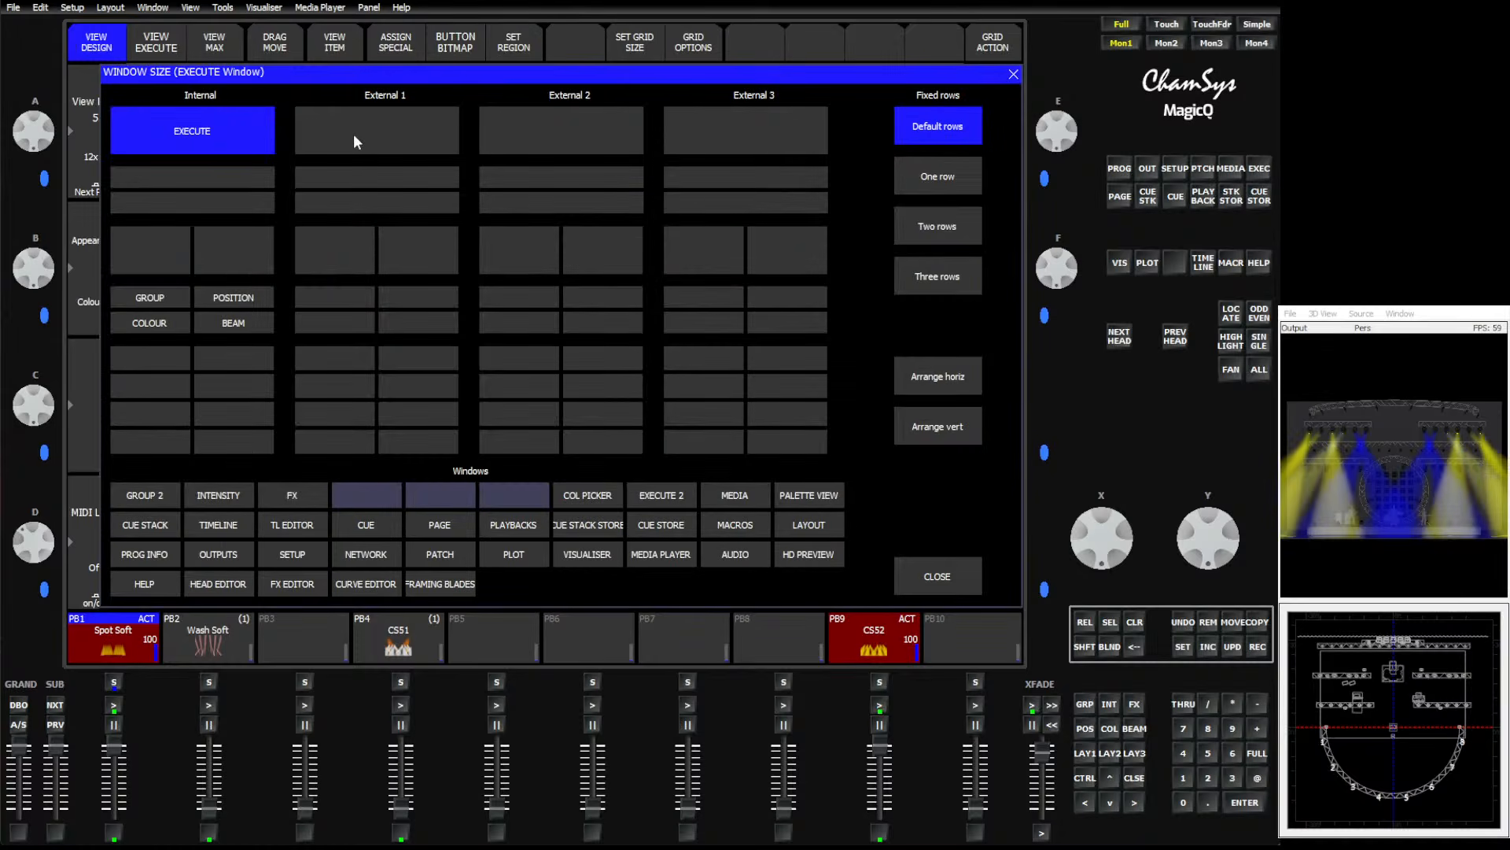
click(903, 571)
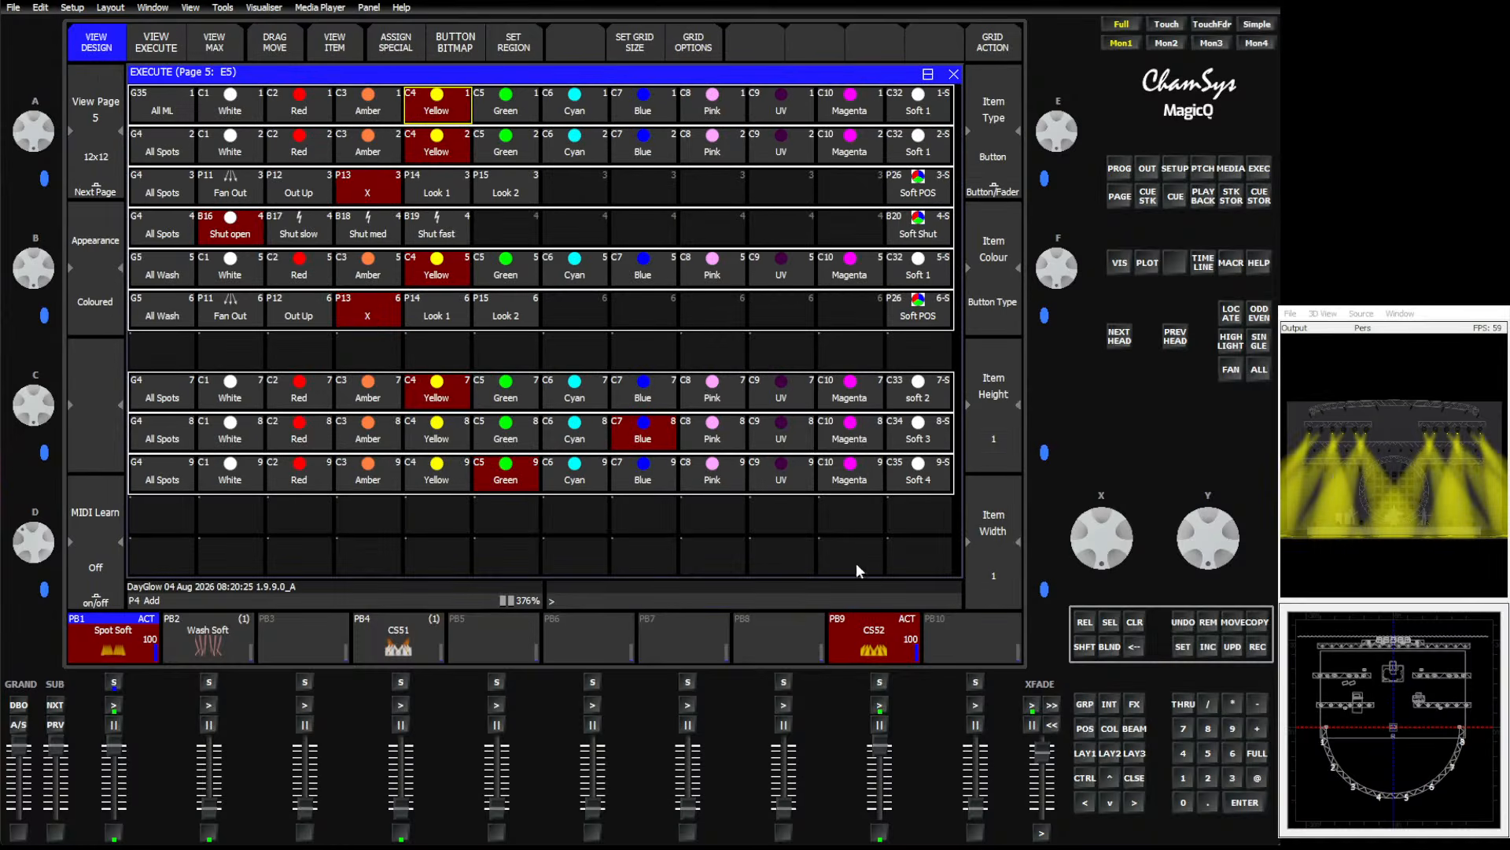